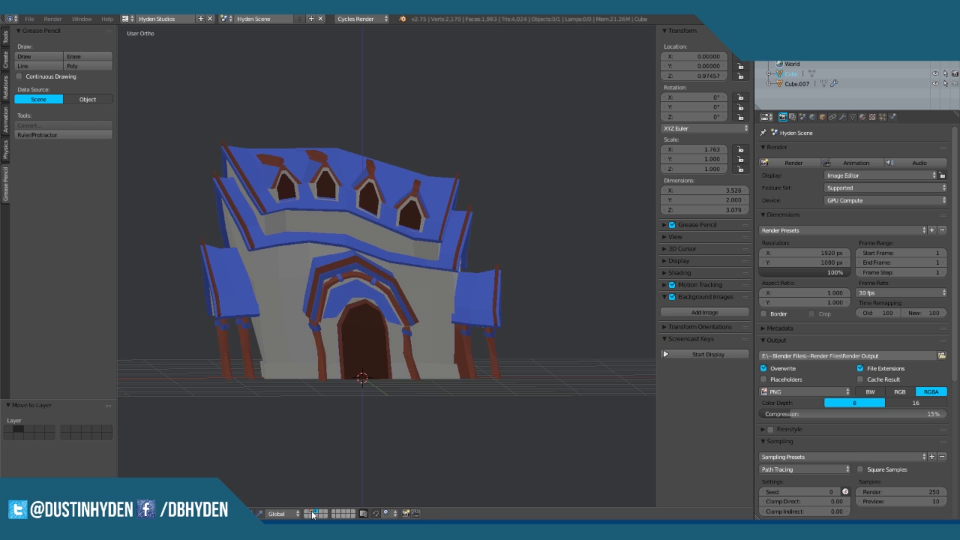
# Step: Compare the finished stylised house with the plain block house on their separate layers, ending on the empty first layer
pyautogui.moveTo(402, 385); pyautogui.dragTo(370, 398, button='middle')
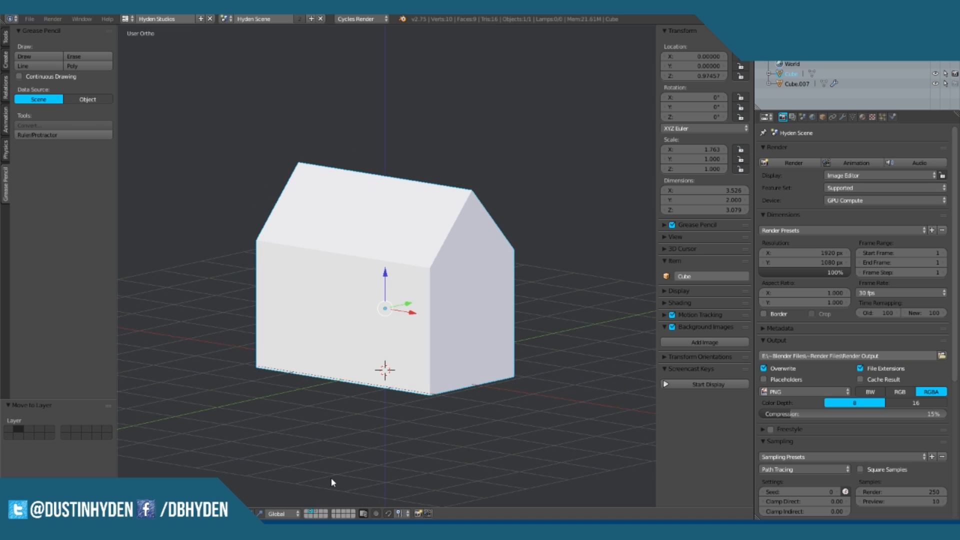
pyautogui.click(316, 513)
pyautogui.scroll(4, 392, 299)
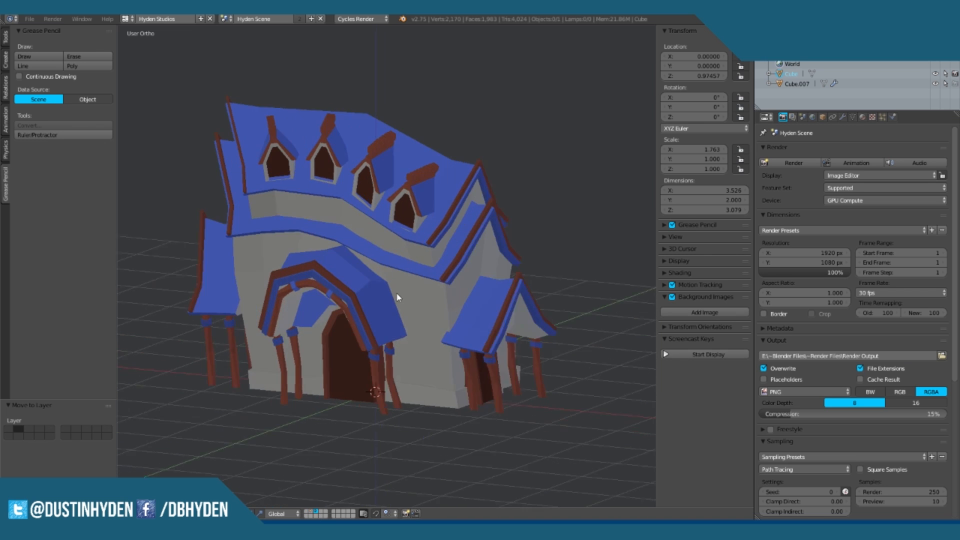
pyautogui.click(311, 513)
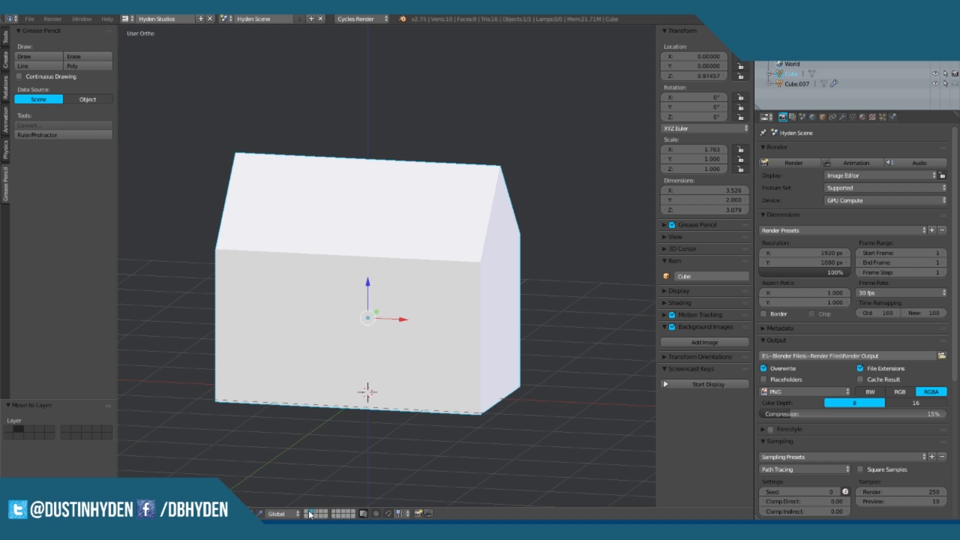
pyautogui.click(310, 514)
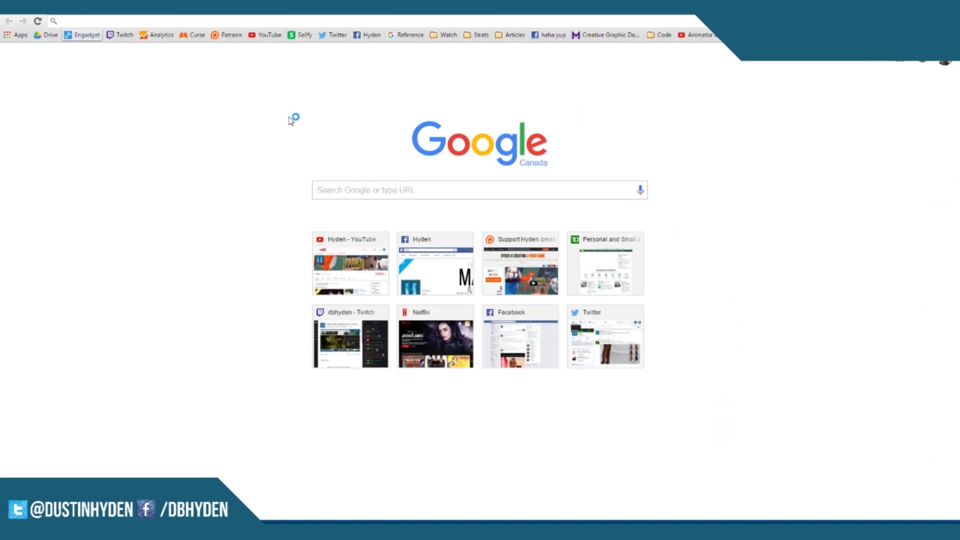
# Step: Search Google Images for "house" and examine the small blue-roofed house as a reference for basic shapes
pyautogui.write('house')
pyautogui.press('Return')
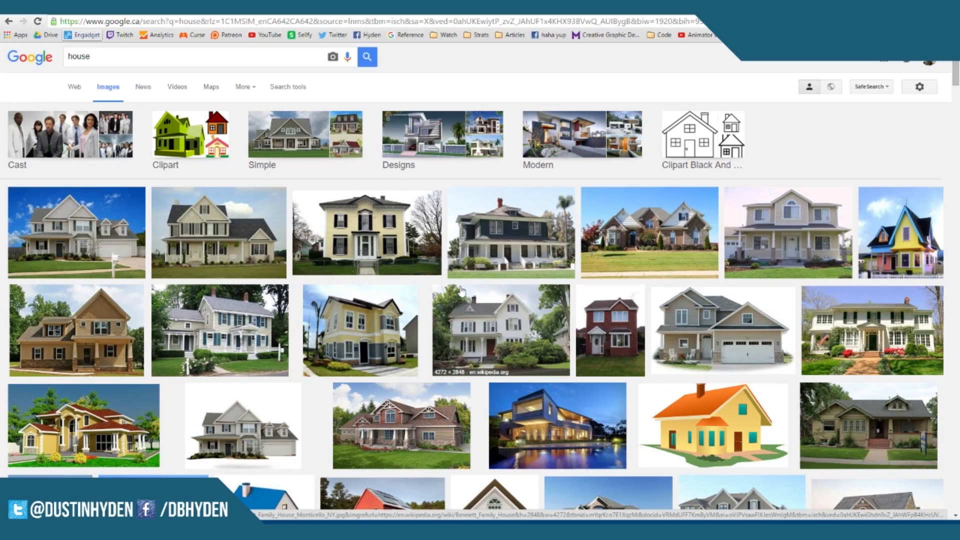
pyautogui.scroll(-2, 360, 250)
pyautogui.click(266, 416)
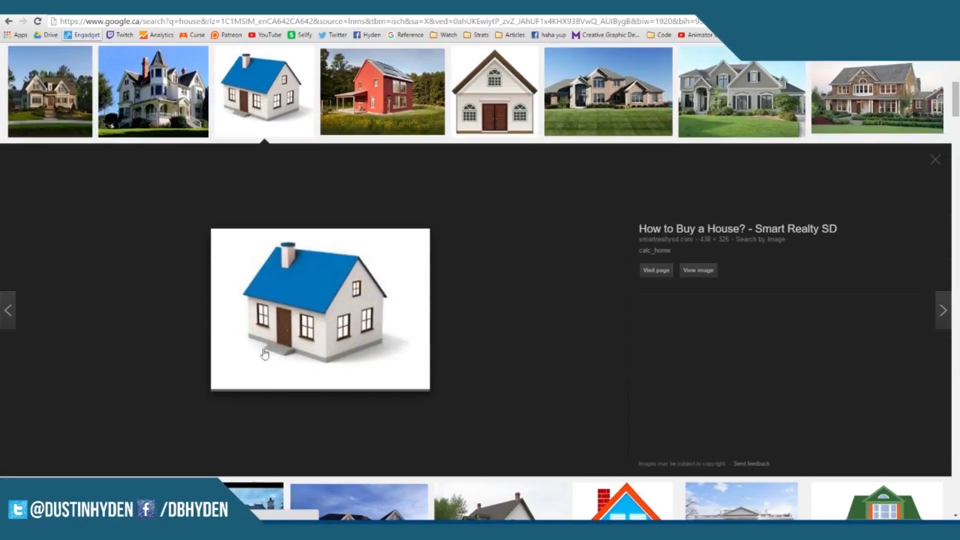
pyautogui.scroll(6, 463, 307)
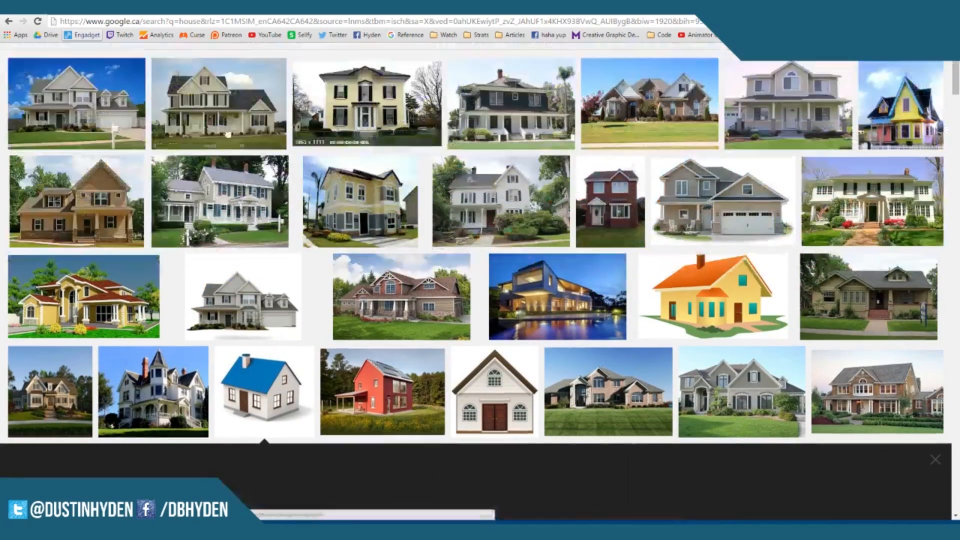
# Step: Switch to Blender and add a cube mesh to the empty first layer
pyautogui.hotkey('alt', 'Tab')
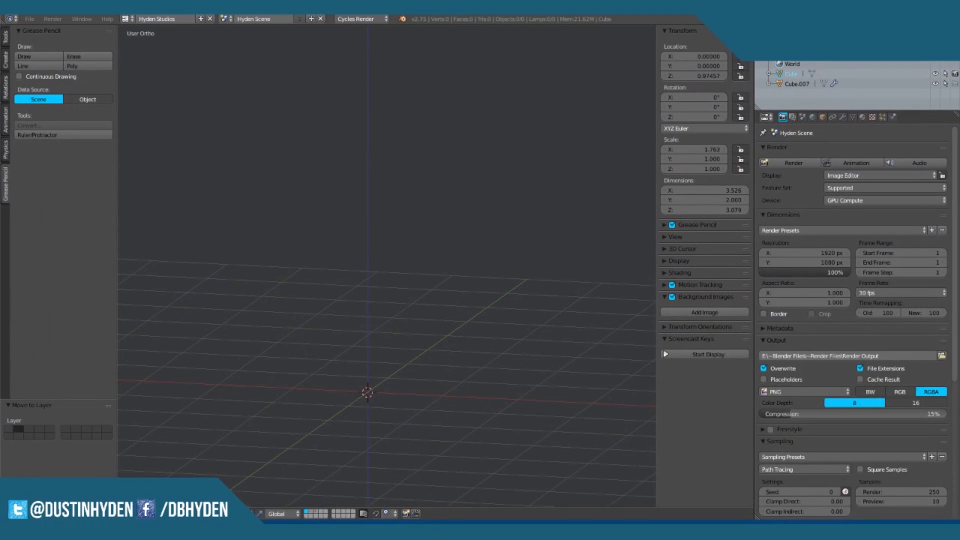
pyautogui.hotkey('shift', 'a')
pyautogui.moveTo(364, 295)
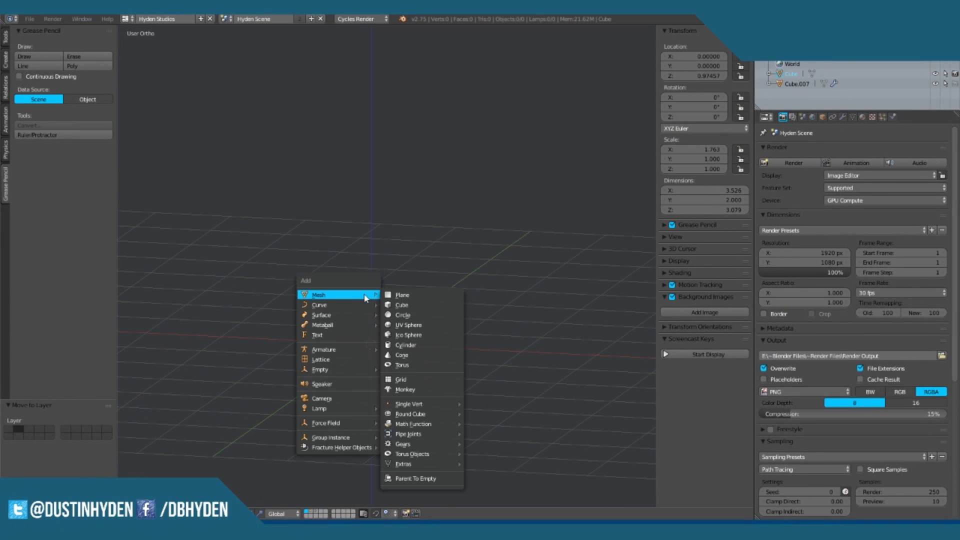
pyautogui.click(415, 302)
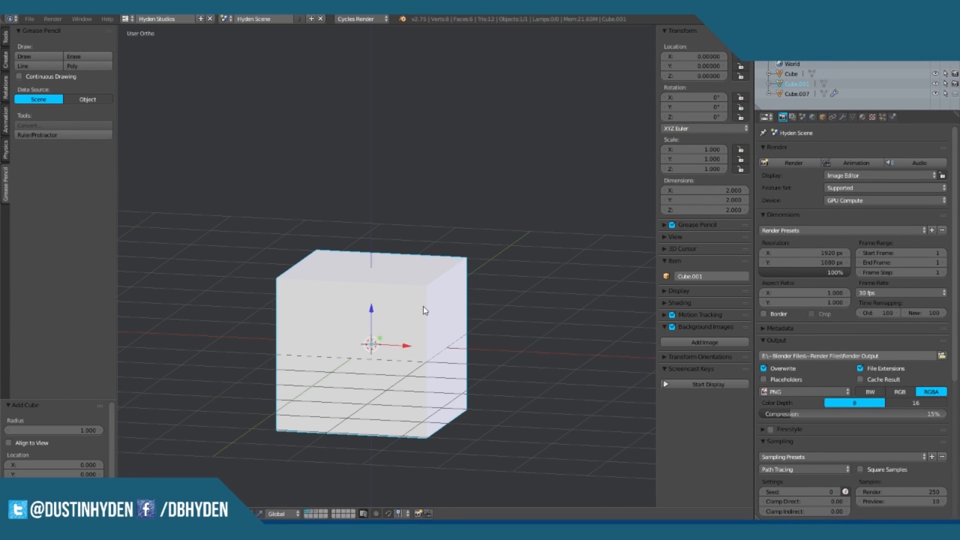
# Step: Start the Screencast Keys display and show the cube from the front
pyautogui.click(731, 386)
pyautogui.scroll(-2, 388, 293)
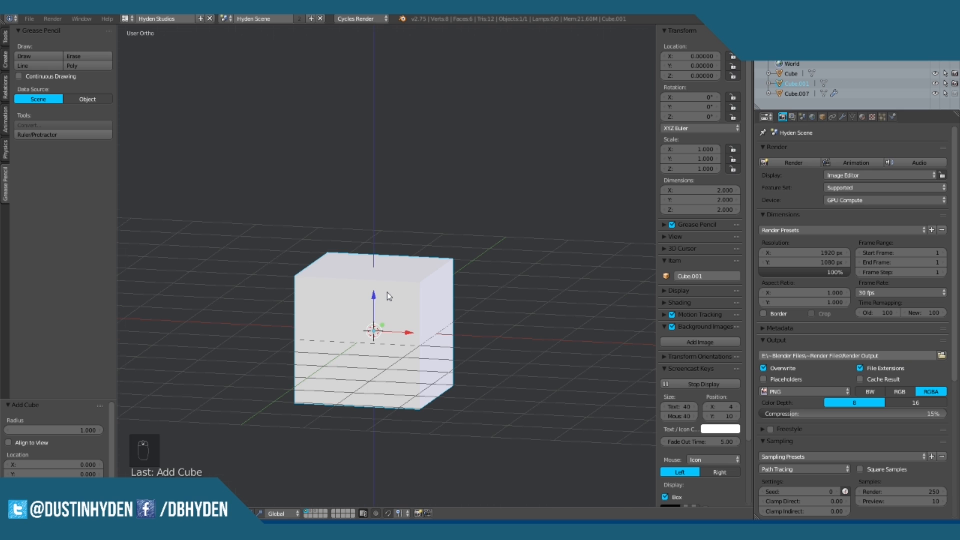
pyautogui.press('KP_1')
pyautogui.keyDown('shift'); pyautogui.moveTo(393, 280); pyautogui.dragTo(399, 261, button='middle'); pyautogui.keyUp('shift')
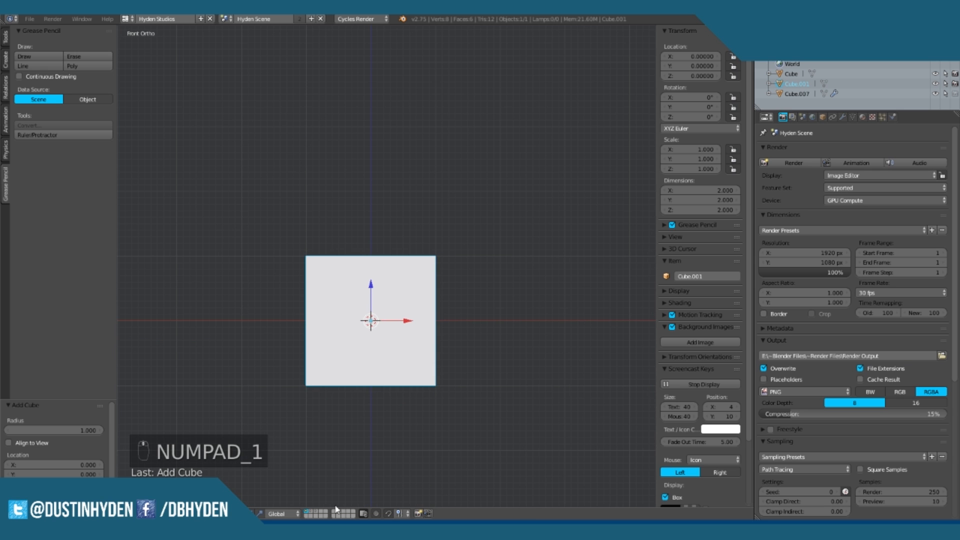
# Step: Examine the block house's gabled shape on the second layer, and return to the layer holding the cube
pyautogui.click(310, 512)
pyautogui.moveTo(407, 315); pyautogui.dragTo(324, 338, button='middle')
pyautogui.moveTo(432, 269); pyautogui.dragTo(480, 270, button='middle')
pyautogui.keyDown('shift'); pyautogui.moveTo(414, 224); pyautogui.dragTo(470, 281, button='middle'); pyautogui.keyUp('shift')
pyautogui.scroll(2, 437, 249)
pyautogui.scroll(1, 479, 286)
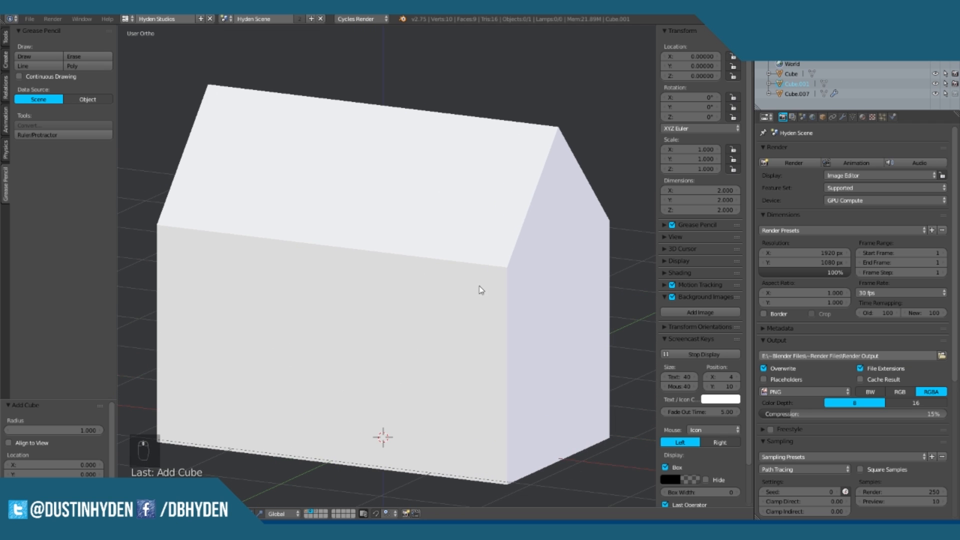
pyautogui.click(308, 514)
# Step: Put the cube into Edit Mode in front view
pyautogui.scroll(-3, 395, 299)
pyautogui.press('Tab')
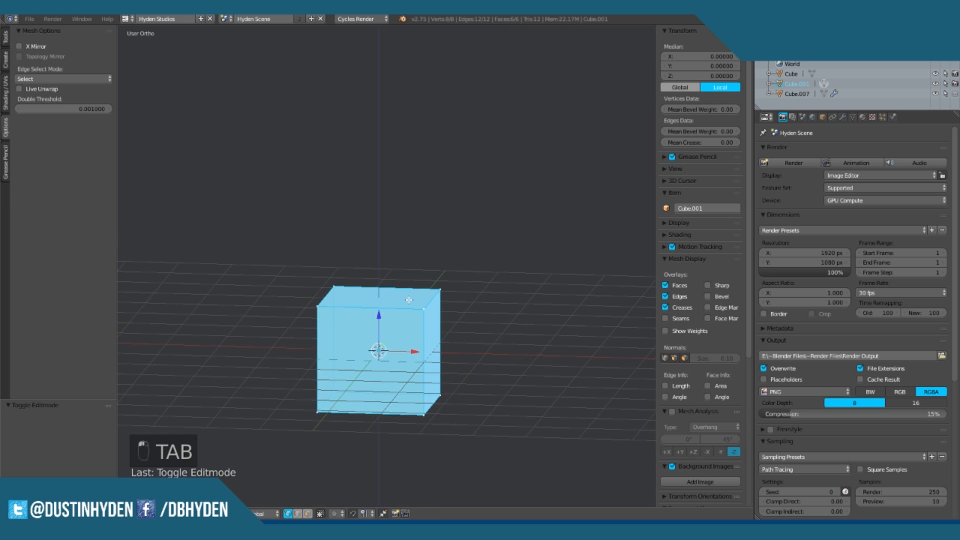
pyautogui.press('KP_1')
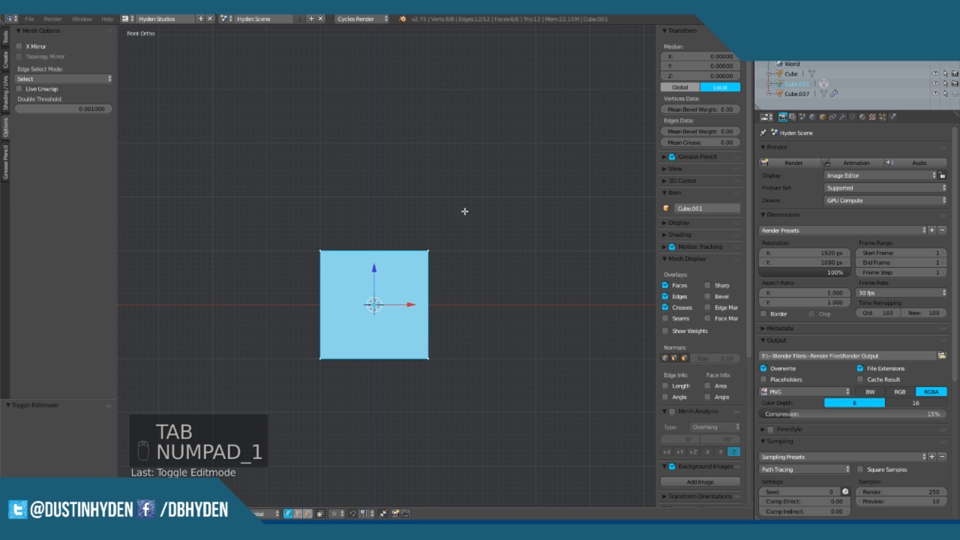
# Step: Compare the perspective and orthographic projections of the cube in front view, ending in orthographic
pyautogui.press('KP_5')
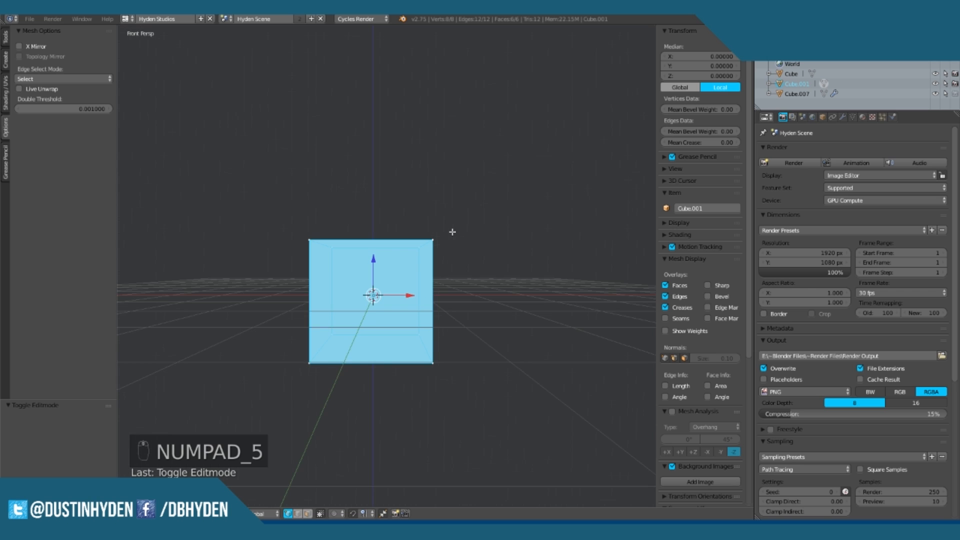
pyautogui.press('KP_5')
pyautogui.press('KP_5')
pyautogui.press('KP_5')
pyautogui.press('KP_5')
pyautogui.press('KP_5')
pyautogui.press('KP_5')
pyautogui.press('KP_5')
pyautogui.press('KP_5')
pyautogui.press('KP_5')
pyautogui.press('KP_5')
pyautogui.press('KP_5')
pyautogui.press('KP_5')
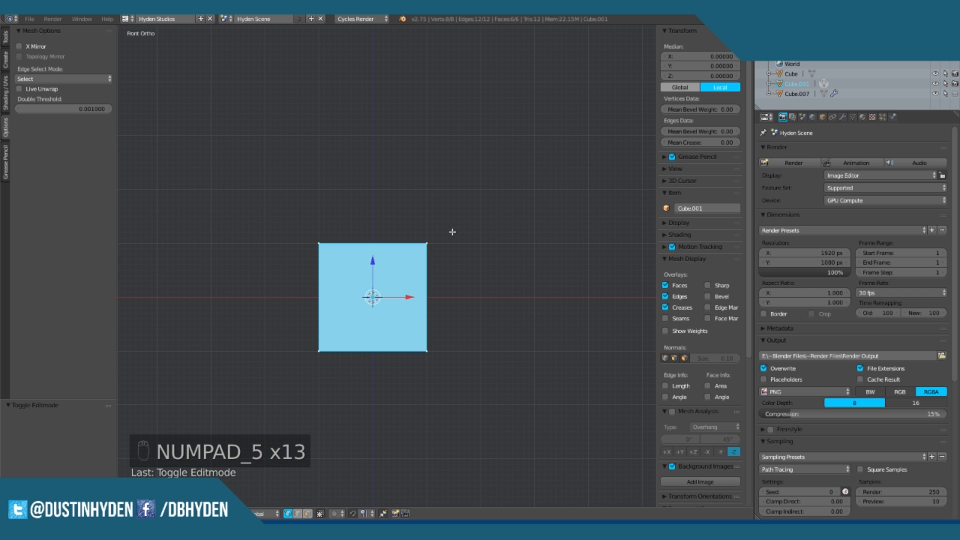
# Step: Widen the cube along X to about 1.5 times, and move its left-side vertices about 1.77 units along X past the centre
pyautogui.press('s')
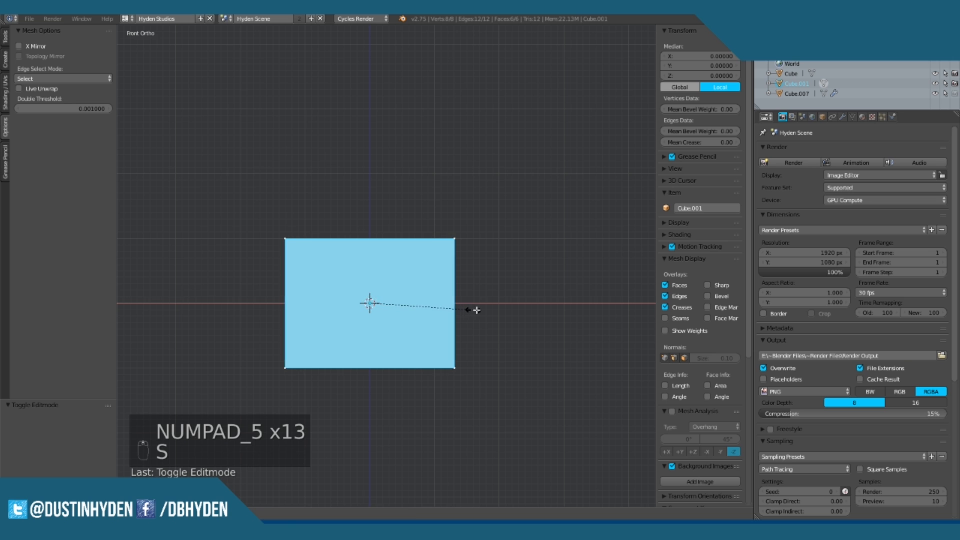
pyautogui.click(488, 311)
pyautogui.press('a')
pyautogui.press('b')
pyautogui.moveTo(256, 376); pyautogui.dragTo(329, 221)
pyautogui.moveTo(305, 303); pyautogui.dragTo(420, 301)
# Step: Add a Mirror modifier on the X axis to the cube, with Clipping enabled
pyautogui.moveTo(354, 270); pyautogui.dragTo(372, 285, button='middle')
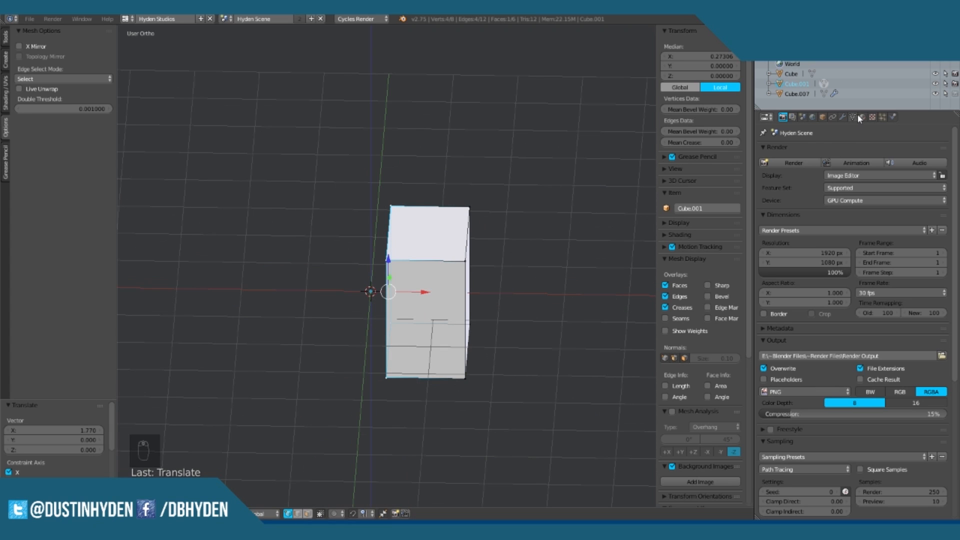
pyautogui.click(844, 116)
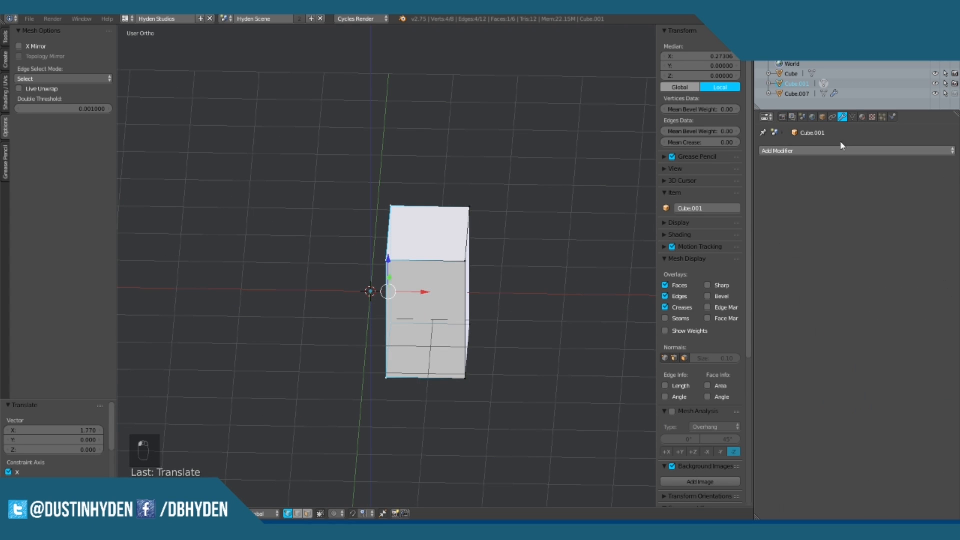
pyautogui.click(849, 151)
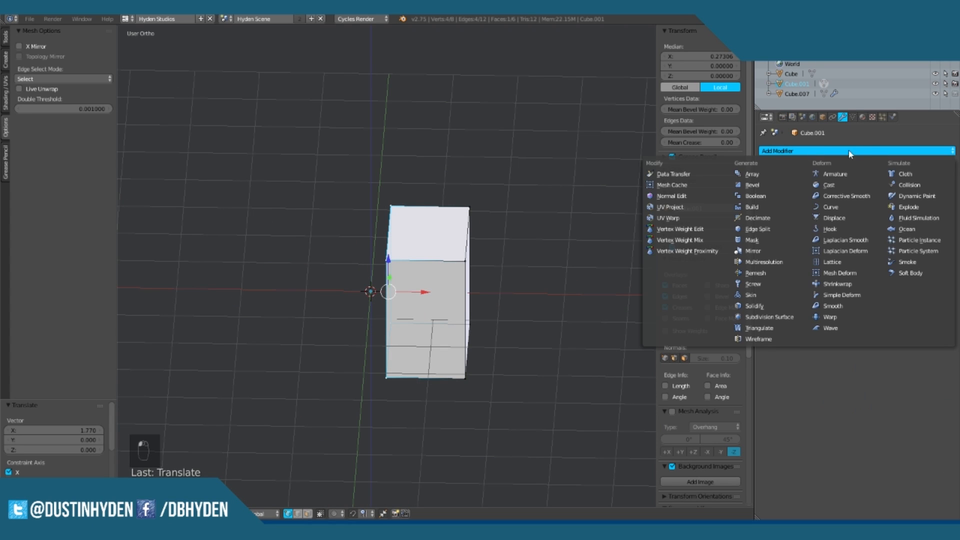
pyautogui.click(770, 251)
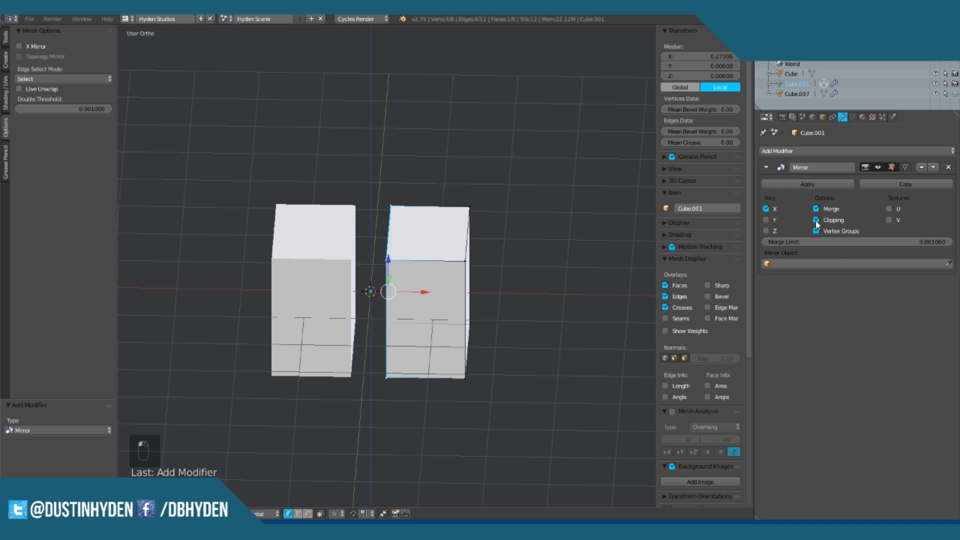
# Step: Slide the inner side's vertices along X onto the mirror plane so the two halves meet
pyautogui.moveTo(425, 300); pyautogui.dragTo(444, 301, button='middle')
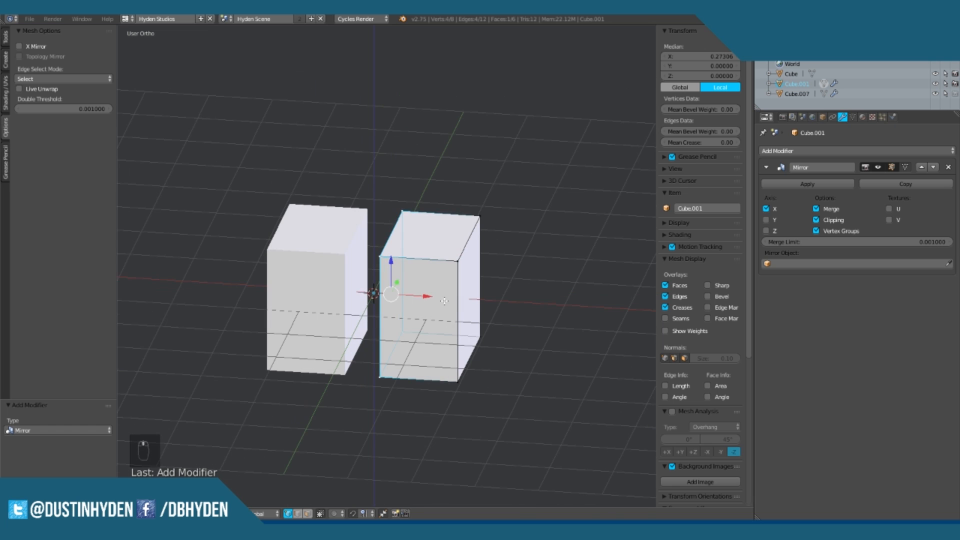
pyautogui.moveTo(429, 296); pyautogui.dragTo(437, 297)
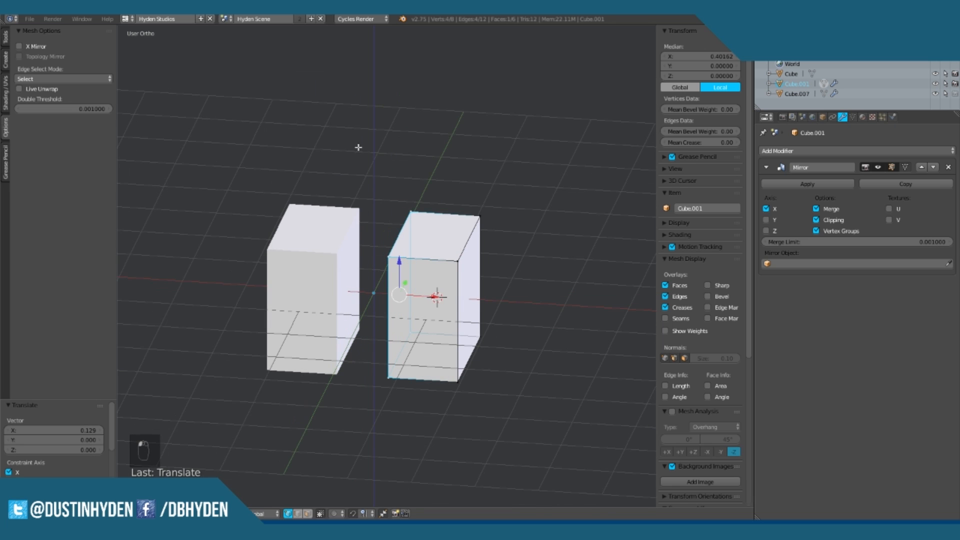
pyautogui.press('KP_1')
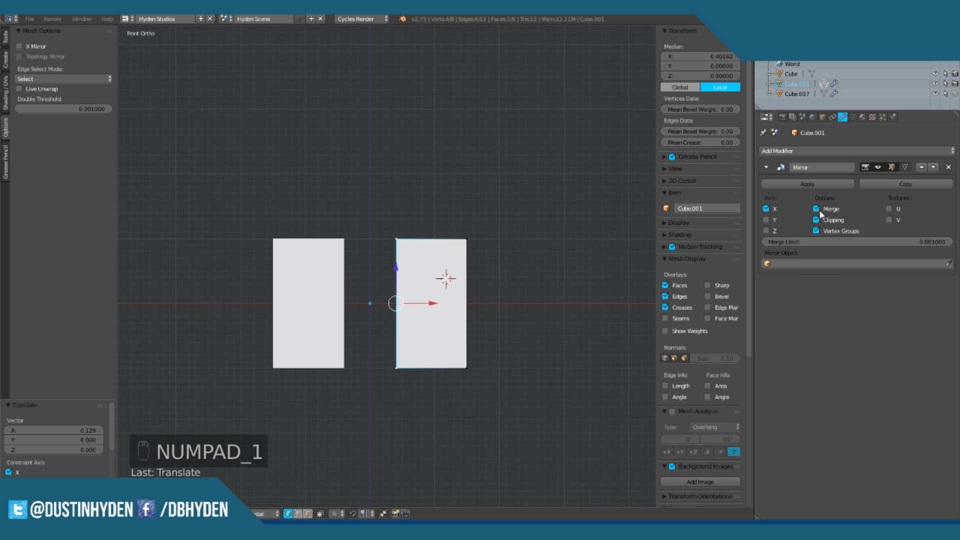
pyautogui.moveTo(431, 304); pyautogui.dragTo(374, 300)
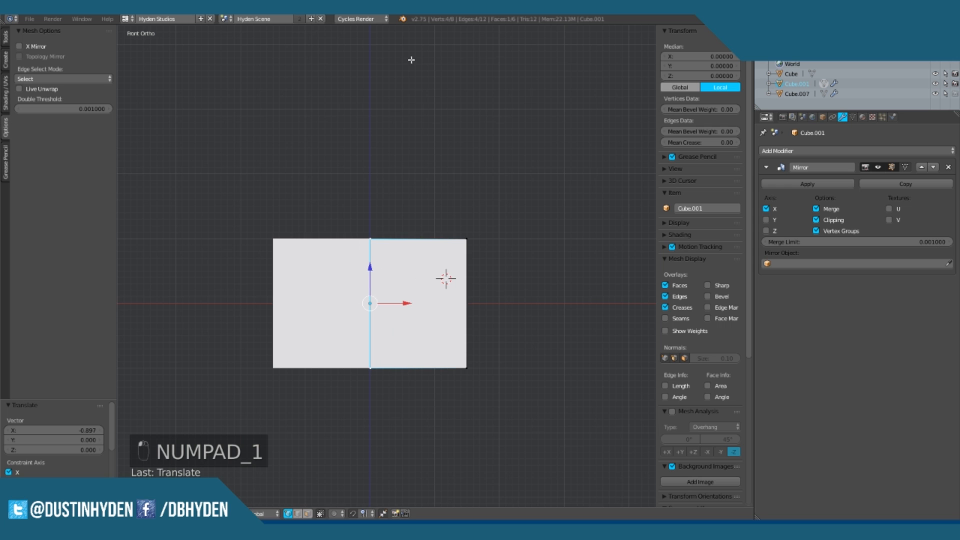
# Step: Delete the selected inner face on the mirror plane between the two halves
pyautogui.moveTo(456, 308); pyautogui.dragTo(430, 314, button='middle')
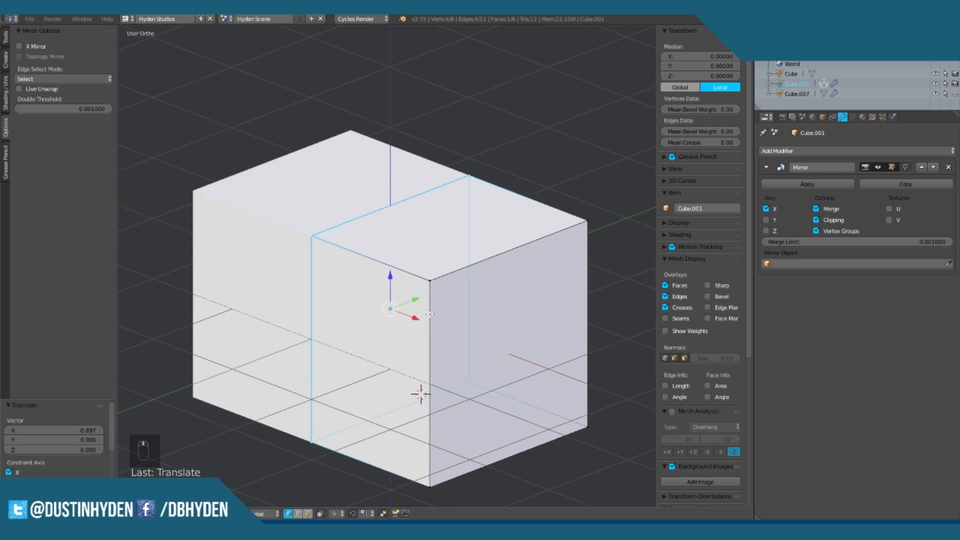
pyautogui.press('KP_5')
pyautogui.scroll(5, 436, 352)
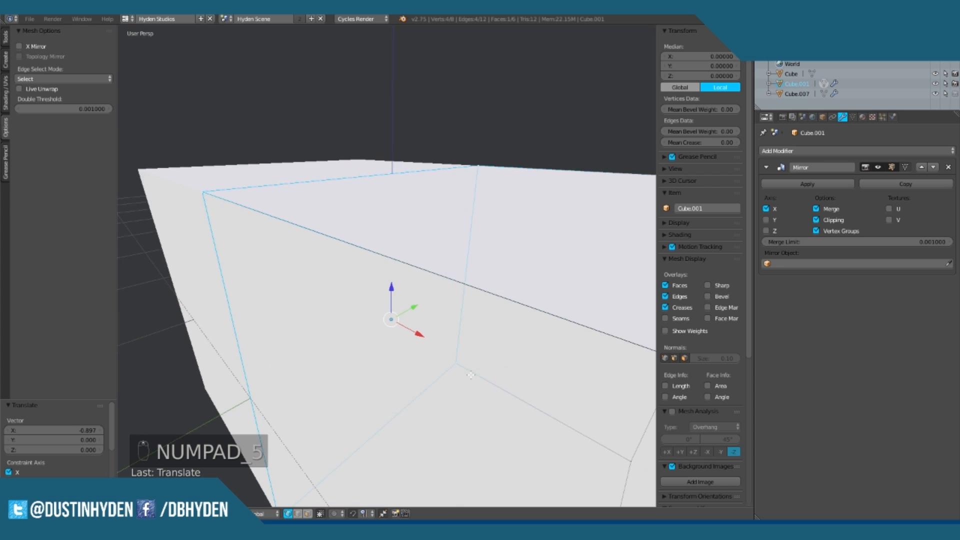
pyautogui.scroll(3, 530, 399)
pyautogui.scroll(5, 535, 400)
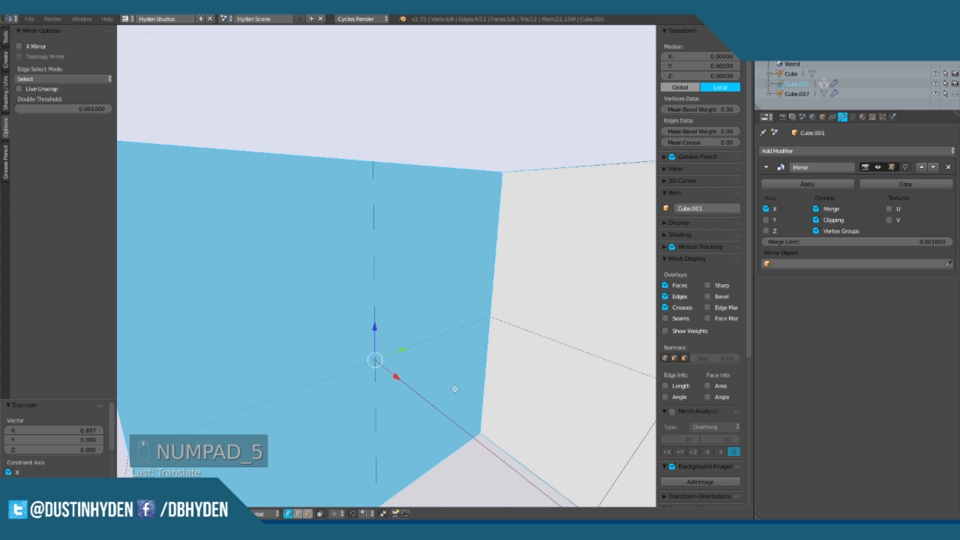
pyautogui.moveTo(465, 363); pyautogui.dragTo(461, 296, button='middle')
pyautogui.scroll(-3, 467, 310)
pyautogui.scroll(3, 503, 361)
pyautogui.moveTo(503, 360); pyautogui.dragTo(447, 305, button='middle')
pyautogui.scroll(-2, 300, 143)
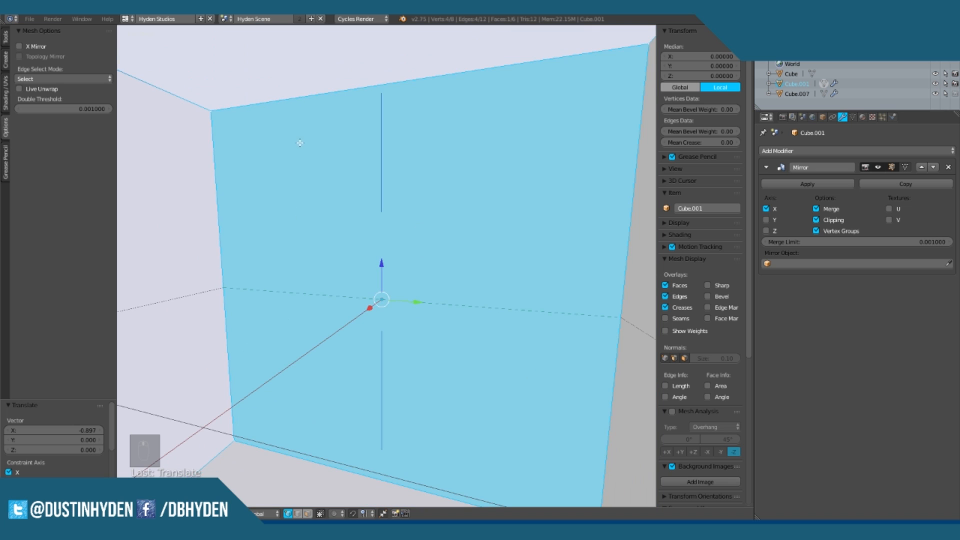
pyautogui.press('x')
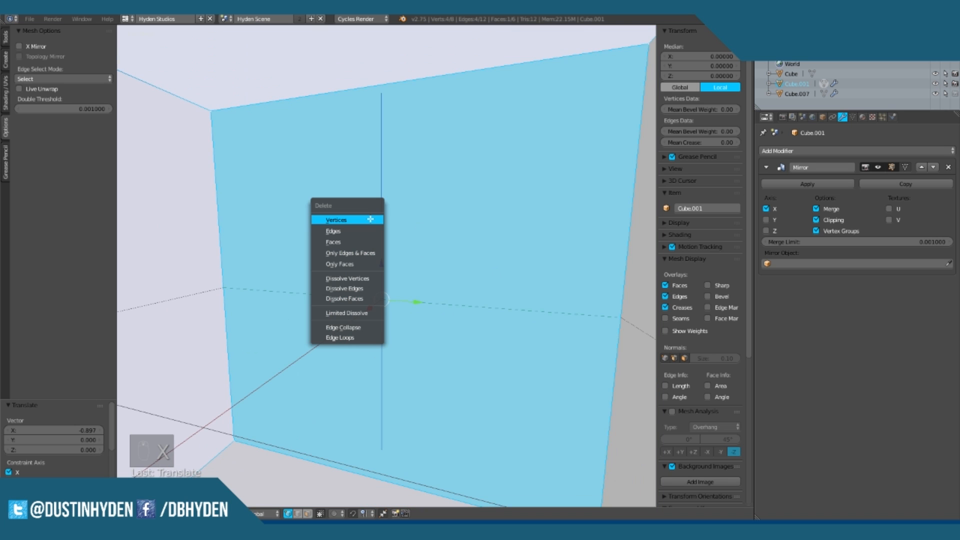
pyautogui.click(356, 242)
# Step: Inspect the hollow interior of the mirrored block and return to the front orthographic view
pyautogui.scroll(-2, 444, 242)
pyautogui.scroll(2, 451, 256)
pyautogui.moveTo(452, 257); pyautogui.dragTo(175, 275, button='middle')
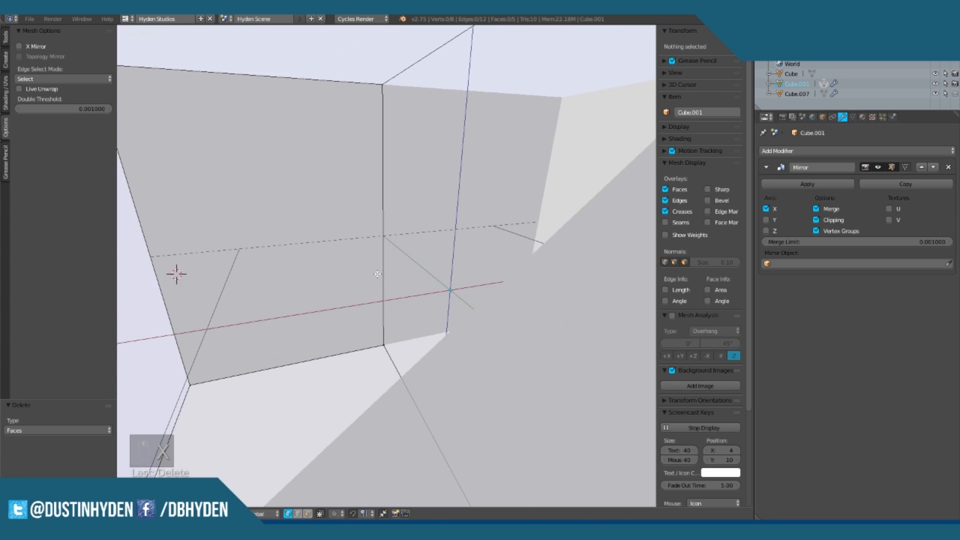
pyautogui.scroll(-8, 176, 275)
pyautogui.moveTo(380, 195); pyautogui.dragTo(465, 214, button='middle')
pyautogui.press('KP_1')
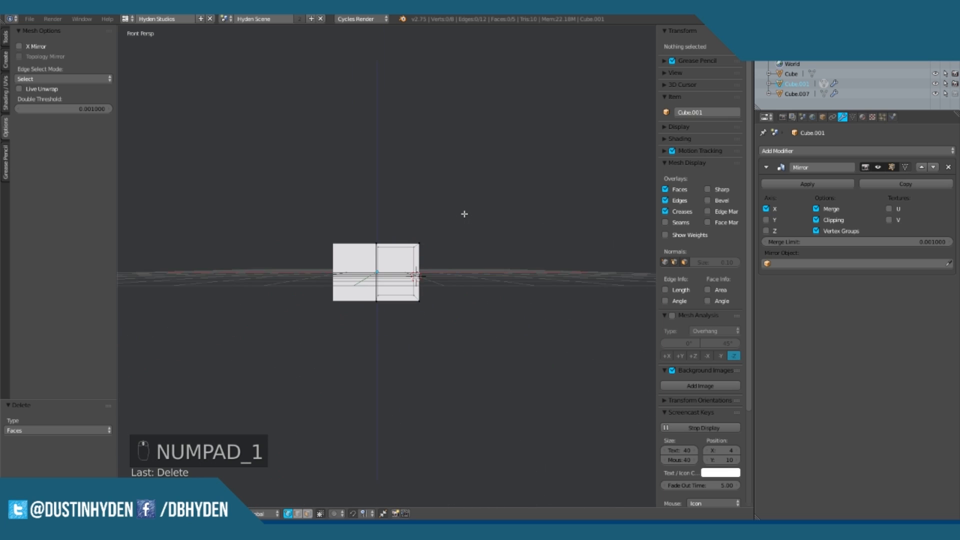
pyautogui.press('KP_5')
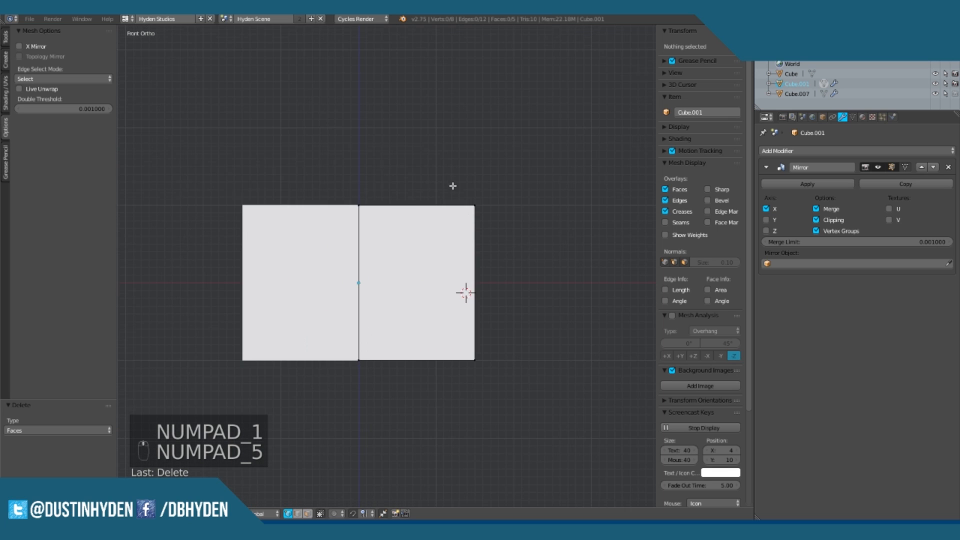
# Step: Select the whole editable half of the mirrored block
pyautogui.moveTo(452, 187); pyautogui.dragTo(310, 276, button='middle')
pyautogui.press('a')
pyautogui.press('a')
pyautogui.press('a')
pyautogui.press('a')
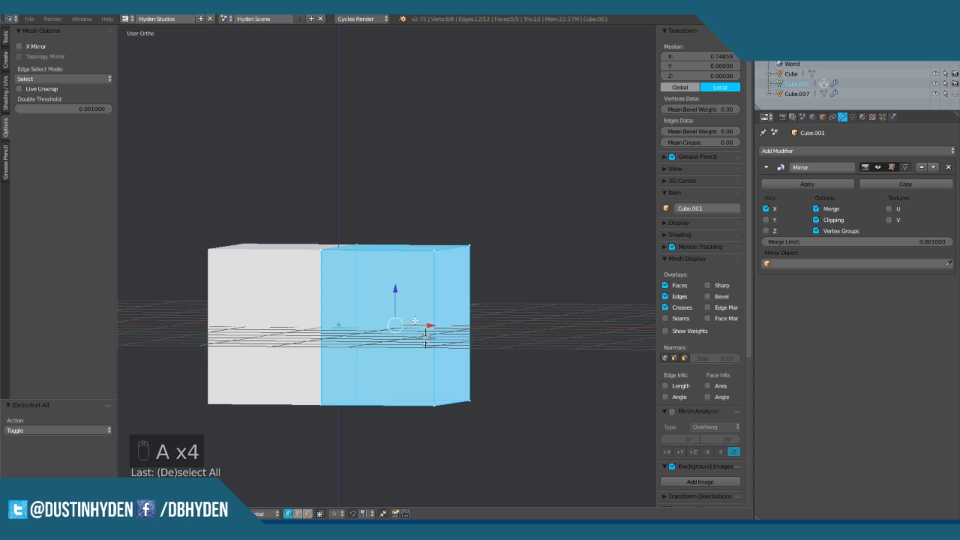
# Step: Extrude the top of the editable half upward by about 0.83 units
pyautogui.press('a')
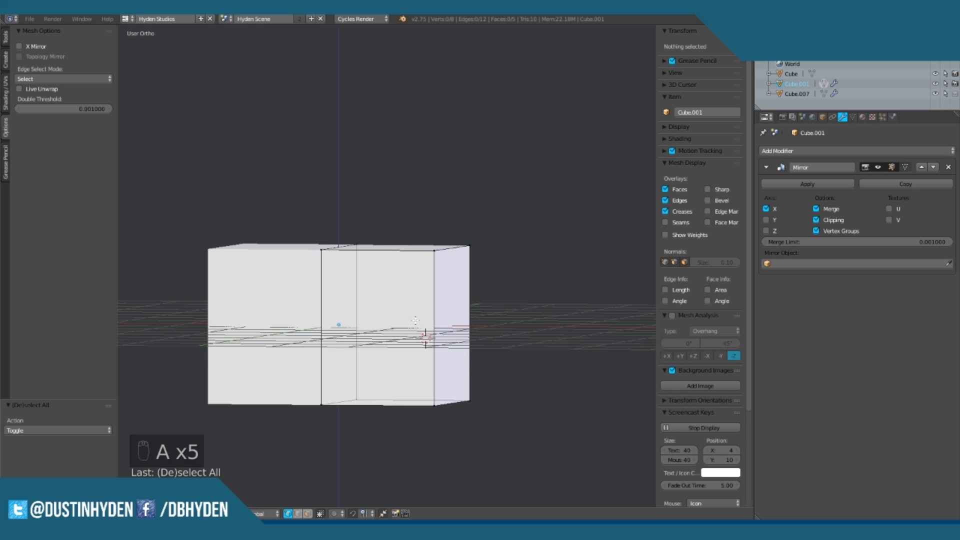
pyautogui.press('b')
pyautogui.moveTo(289, 273); pyautogui.dragTo(533, 214)
pyautogui.moveTo(513, 247); pyautogui.dragTo(415, 245, button='middle')
pyautogui.press('e')
pyautogui.click(411, 207)
# Step: Merge the two upper corner vertices of the outer end wall at their center to form a gable peak
pyautogui.moveTo(412, 206); pyautogui.dragTo(468, 215, button='middle')
pyautogui.rightClick(358, 210)
pyautogui.keyDown('shift'); pyautogui.rightClick(481, 191); pyautogui.keyUp('shift')
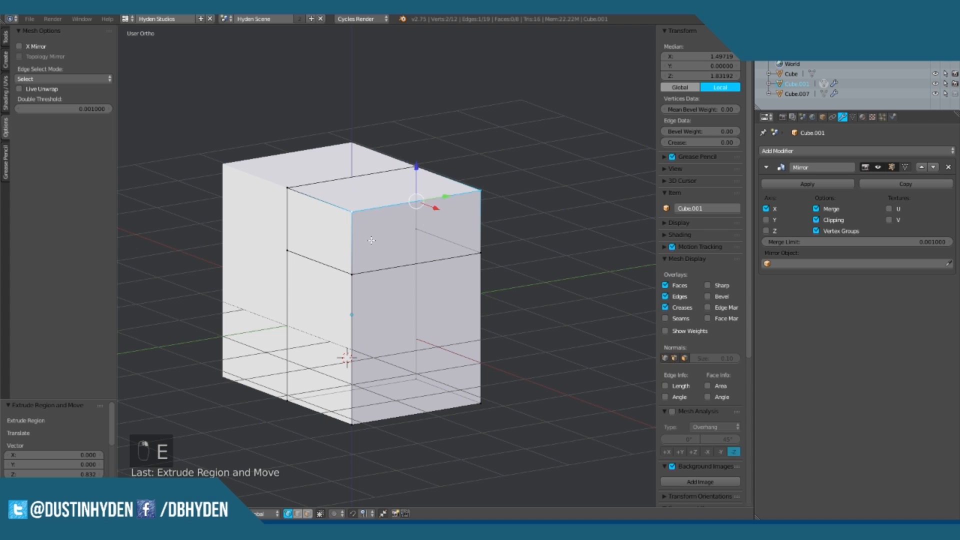
pyautogui.scroll(2, 263, 167)
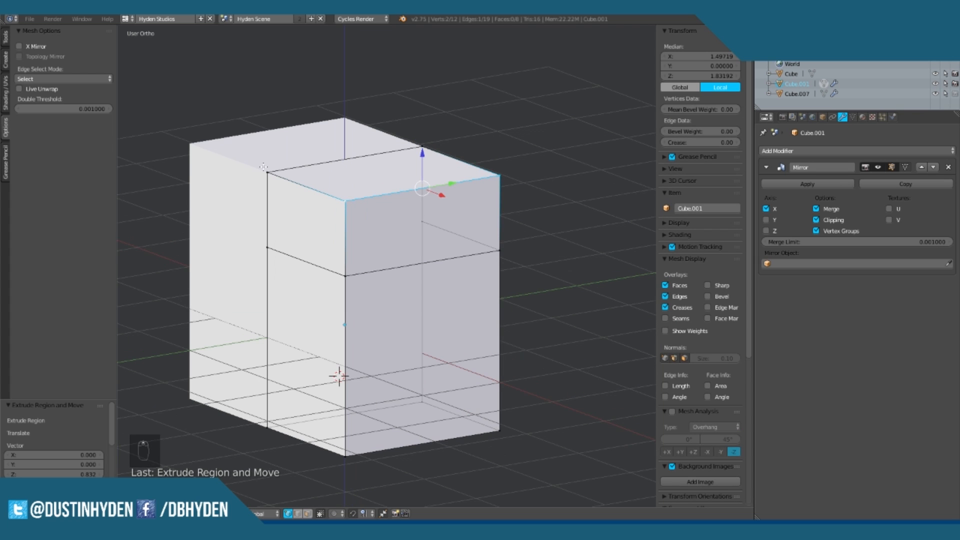
pyautogui.keyDown('shift'); pyautogui.moveTo(442, 190); pyautogui.dragTo(439, 218, button='middle'); pyautogui.keyUp('shift')
pyautogui.press('a')
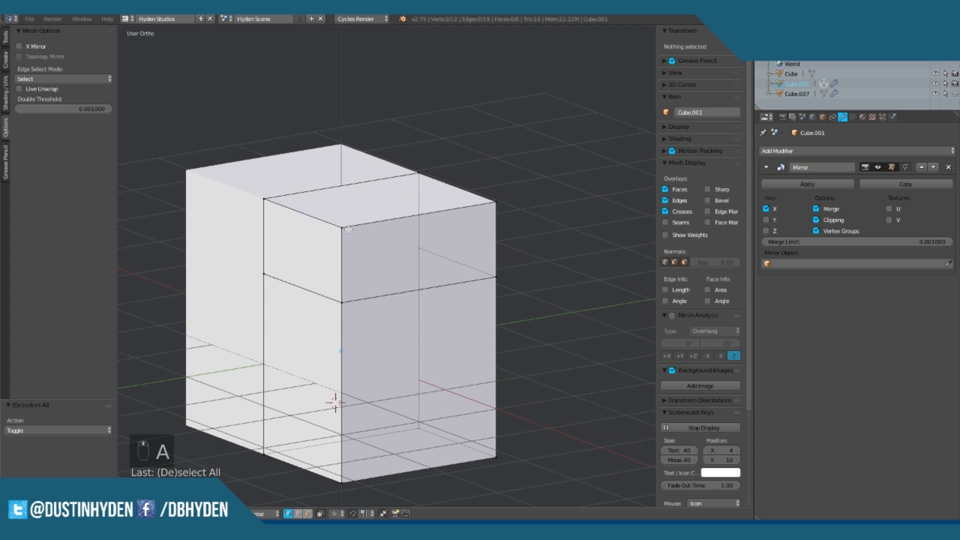
pyautogui.rightClick(339, 225)
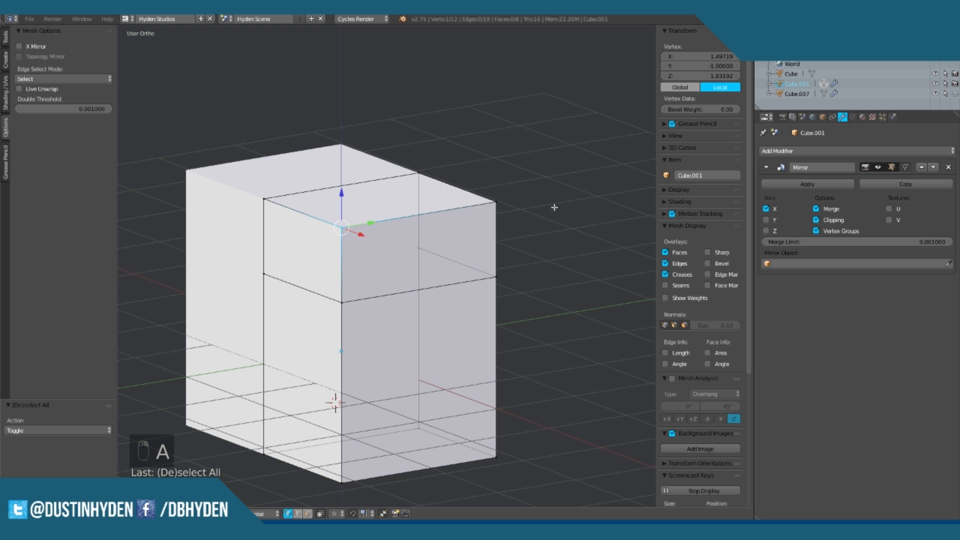
pyautogui.keyDown('shift'); pyautogui.rightClick(487, 205); pyautogui.keyUp('shift')
pyautogui.hotkey('alt', 'm')
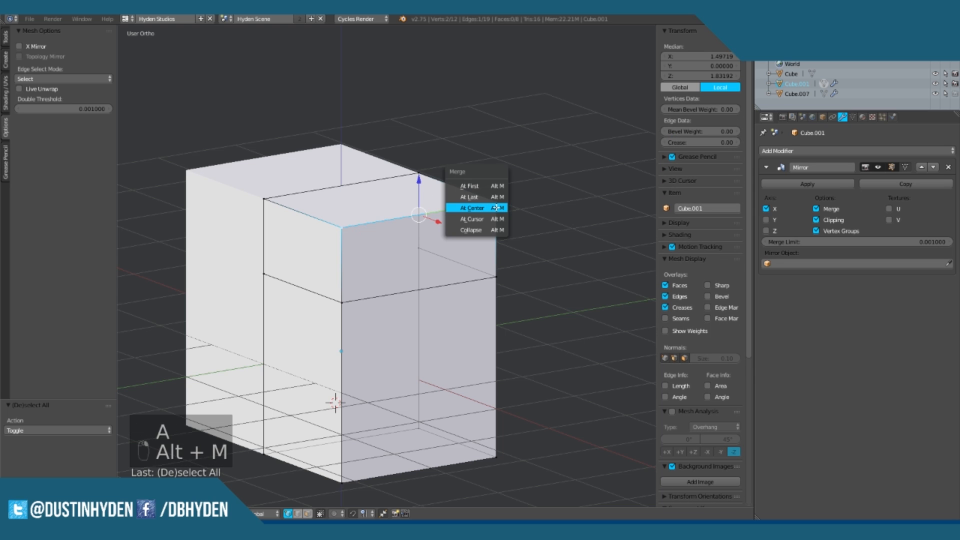
pyautogui.click(496, 207)
# Step: Merge the two upper vertices on the mirror plane at their center and clear the selection
pyautogui.rightClick(251, 197)
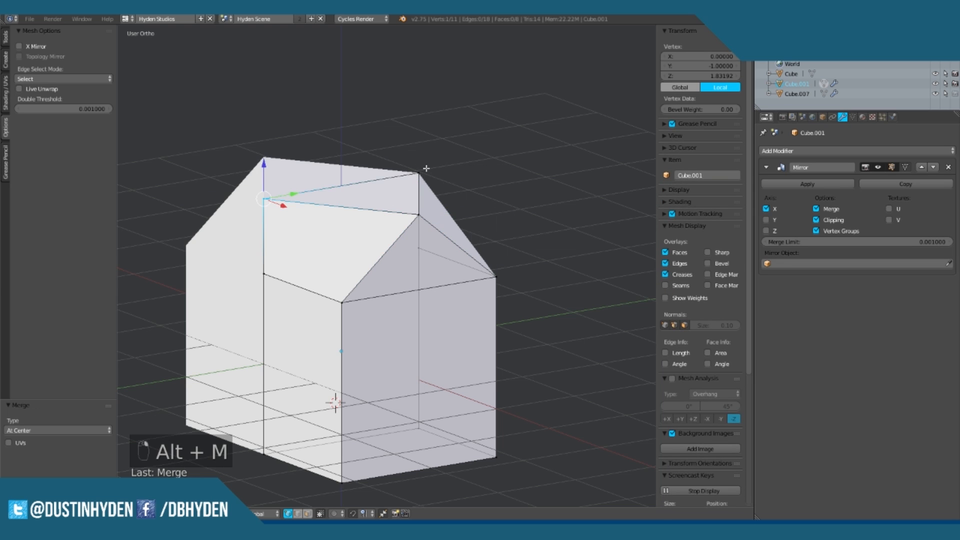
pyautogui.keyDown('shift'); pyautogui.rightClick(427, 168); pyautogui.keyUp('shift')
pyautogui.hotkey('alt', 'm')
pyautogui.click(436, 172)
pyautogui.press('a')
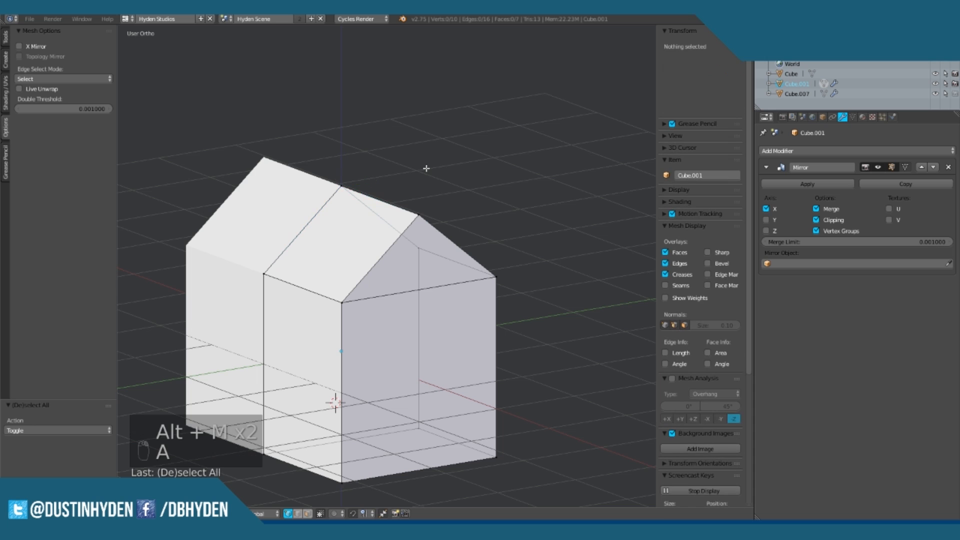
# Step: Raise the two roof ridge vertices to a Z of about 2.10 and leave mesh editing
pyautogui.scroll(-3, 414, 191)
pyautogui.moveTo(340, 221); pyautogui.dragTo(346, 201, button='middle')
pyautogui.rightClick(423, 219)
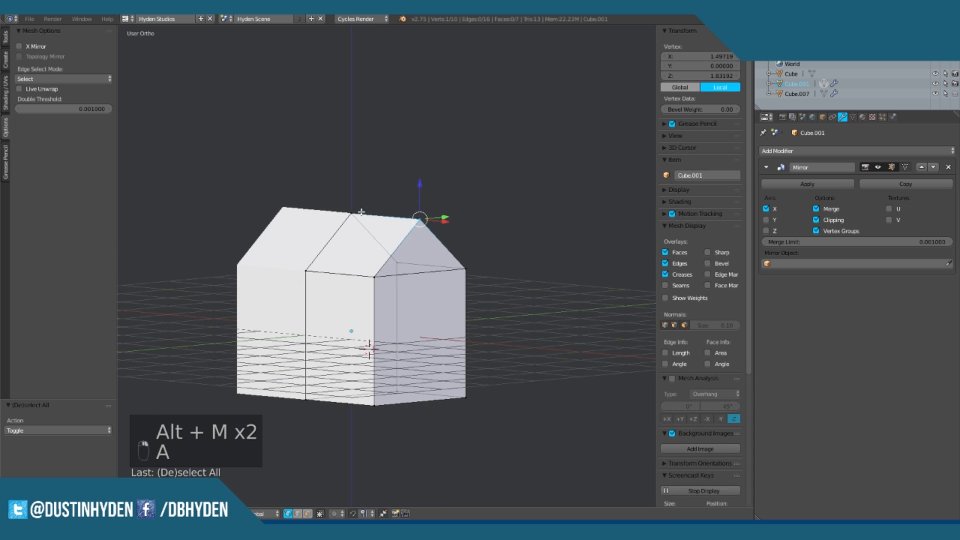
pyautogui.keyDown('shift'); pyautogui.rightClick(355, 213); pyautogui.keyUp('shift')
pyautogui.moveTo(385, 183); pyautogui.dragTo(389, 166)
pyautogui.press('Tab')
pyautogui.moveTo(503, 239); pyautogui.dragTo(475, 246, button='middle')
pyautogui.scroll(-1, 476, 246)
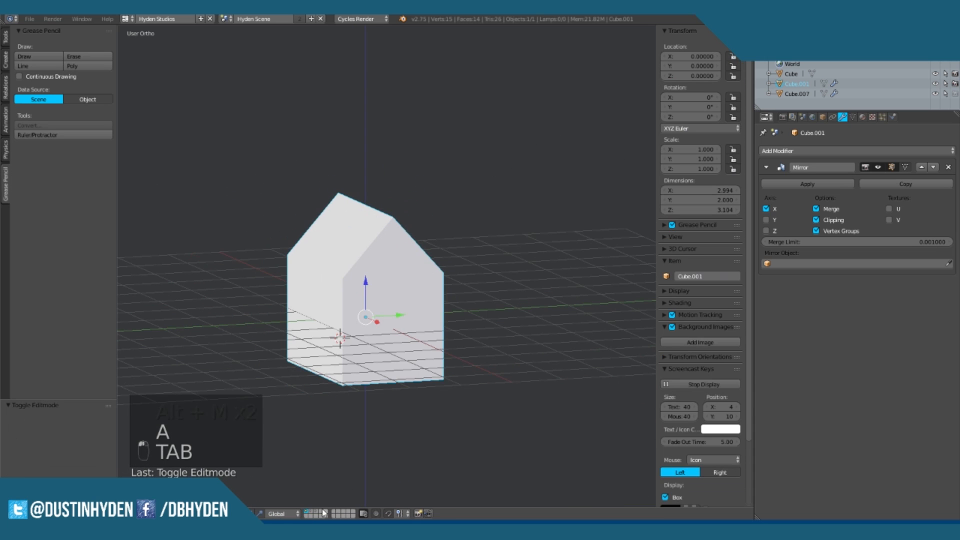
# Step: Show the layer with the finished blue-roofed reference house and select that house
pyautogui.click(311, 512)
pyautogui.moveTo(415, 295); pyautogui.dragTo(441, 259, button='middle')
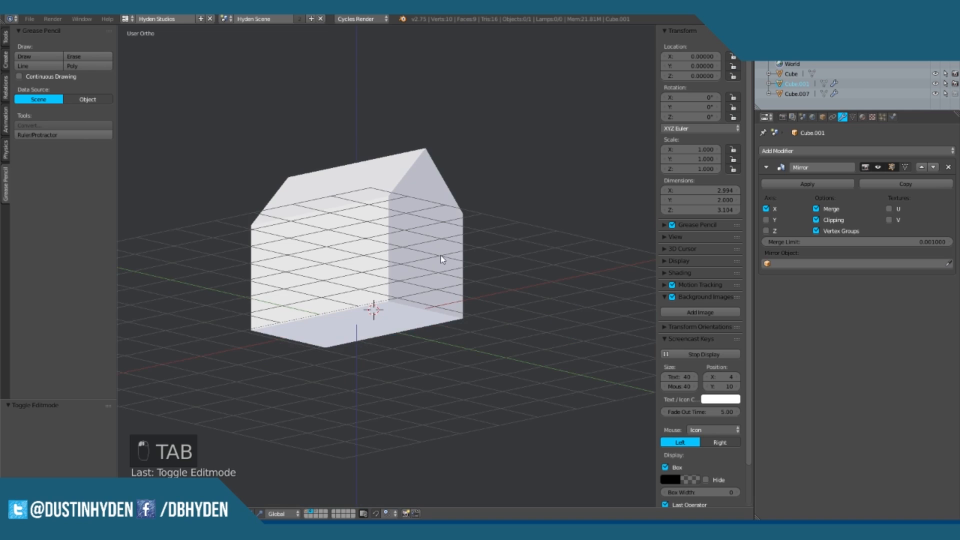
pyautogui.click(316, 511)
pyautogui.moveTo(375, 208); pyautogui.dragTo(398, 255, button='middle')
pyautogui.scroll(3, 424, 250)
pyautogui.rightClick(399, 255)
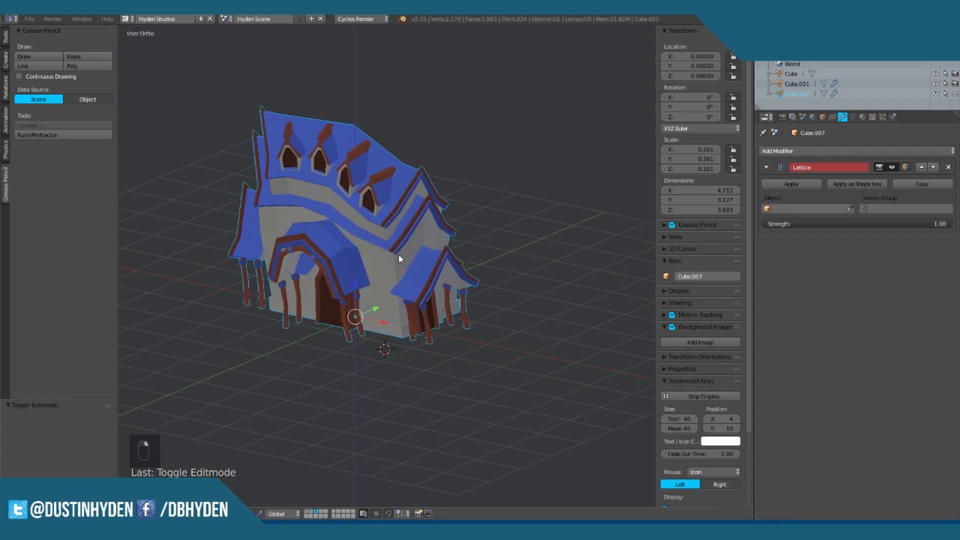
# Step: Open the reference house's mesh for editing with nothing selected and remove its Lattice modifier
pyautogui.press('Tab')
pyautogui.press('a')
pyautogui.press('a')
pyautogui.scroll(2, 419, 252)
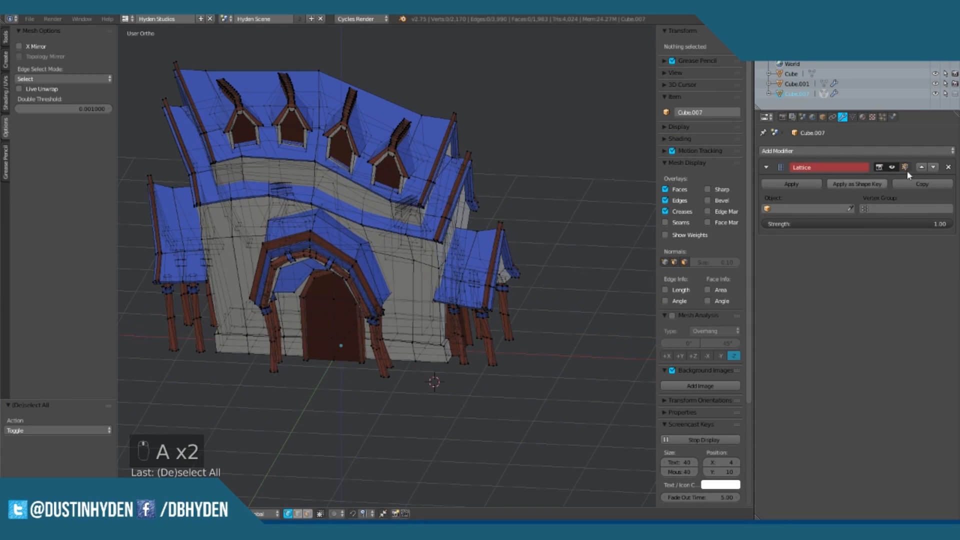
pyautogui.click(949, 167)
# Step: Examine the reference house's mesh from several angles, including its roof, dormers, porches and walls
pyautogui.moveTo(340, 288); pyautogui.dragTo(281, 240, button='middle')
pyautogui.scroll(1, 358, 240)
pyautogui.moveTo(358, 240); pyautogui.dragTo(516, 194, button='middle')
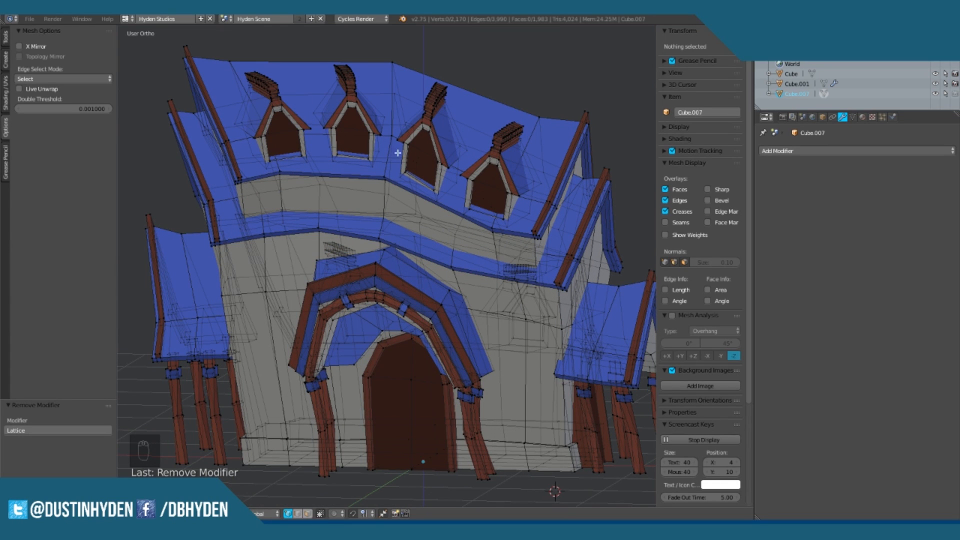
pyautogui.scroll(-2, 480, 272)
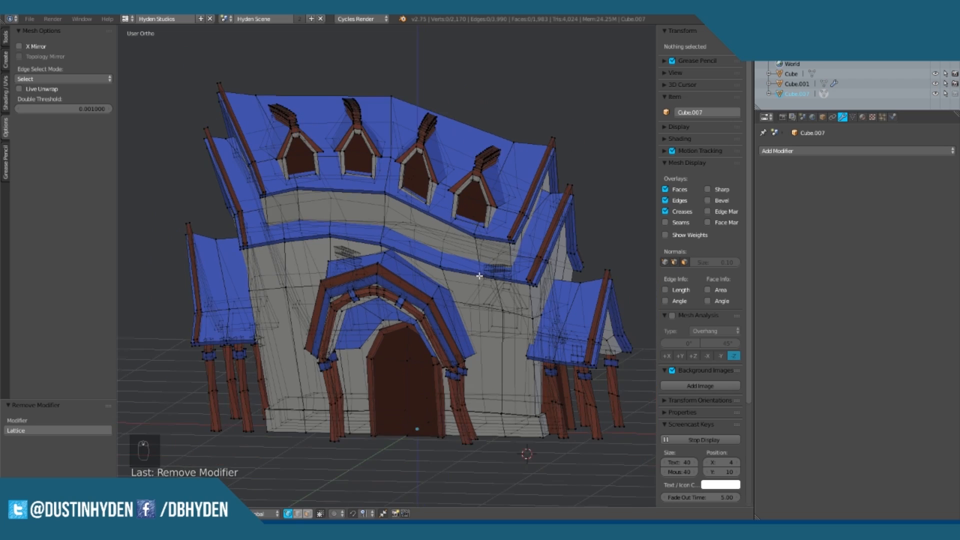
pyautogui.moveTo(480, 272); pyautogui.dragTo(494, 284, button='middle')
pyautogui.moveTo(315, 245); pyautogui.dragTo(298, 278, button='middle')
pyautogui.scroll(1, 339, 279)
pyautogui.moveTo(541, 286); pyautogui.dragTo(466, 255, button='middle')
pyautogui.scroll(-1, 538, 281)
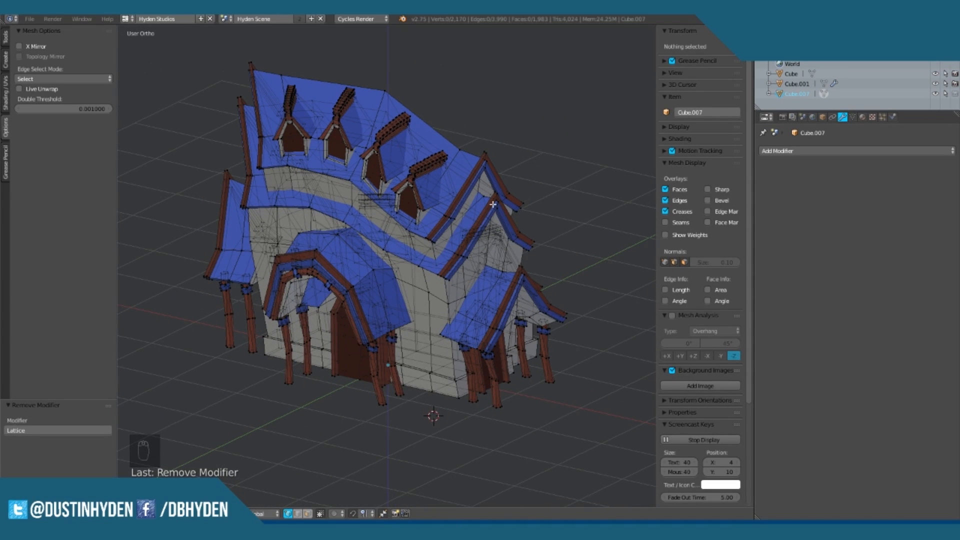
# Step: Try separating the reference house's lower main body from the rest by moving its linked mesh along Y
pyautogui.press('l')
pyautogui.moveTo(493, 204); pyautogui.dragTo(389, 232, button='middle')
pyautogui.scroll(-5, 142, 286)
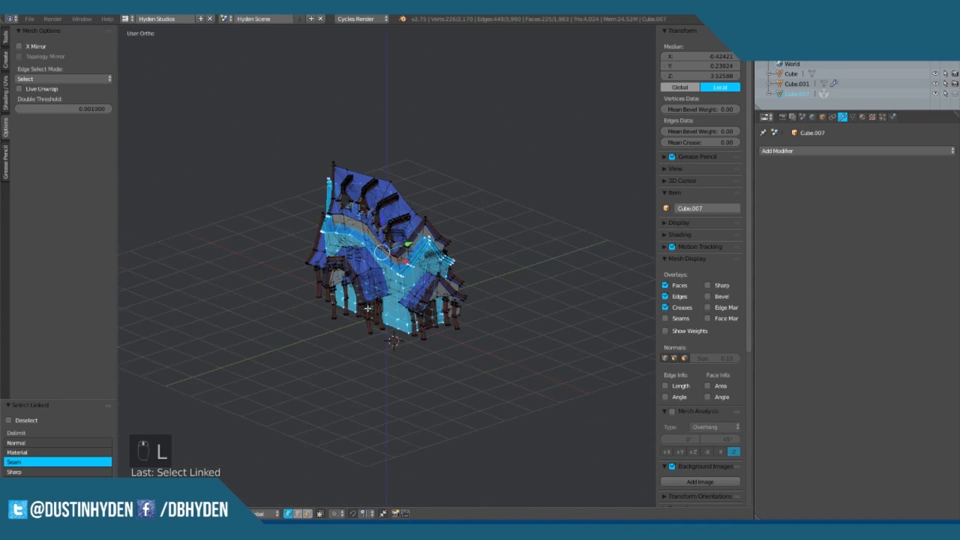
pyautogui.press('g')
pyautogui.press('y')
pyautogui.click(270, 288)
pyautogui.moveTo(295, 281); pyautogui.dragTo(334, 275, button='middle')
pyautogui.keyDown('shift'); pyautogui.moveTo(334, 275); pyautogui.dragTo(376, 252, button='middle'); pyautogui.keyUp('shift')
pyautogui.scroll(4, 350, 245)
pyautogui.press('a')
pyautogui.moveTo(288, 240); pyautogui.dragTo(380, 212, button='middle')
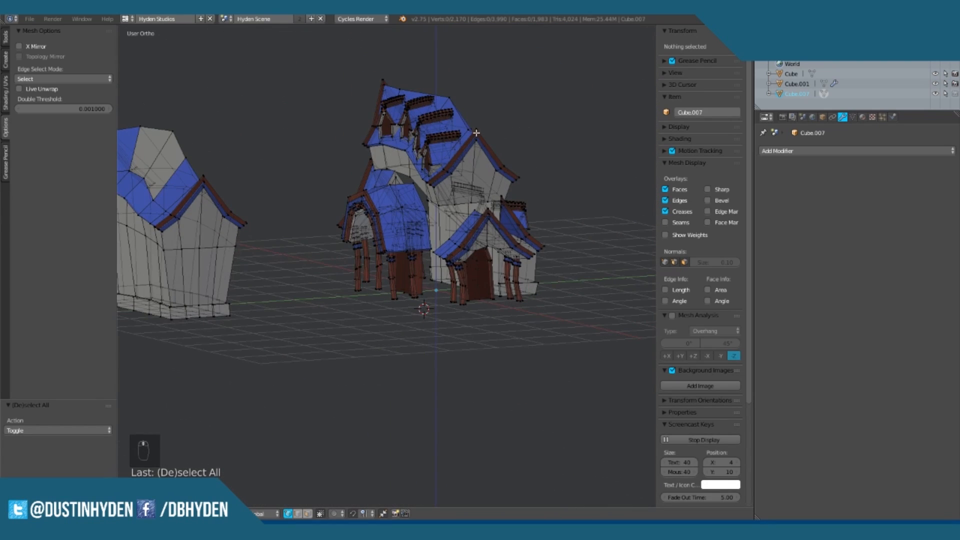
# Step: Try moving the reference house's upper body, as linked mesh, away along Y
pyautogui.press('l')
pyautogui.moveTo(477, 132); pyautogui.dragTo(468, 146, button='middle')
pyautogui.press('g')
pyautogui.press('y')
pyautogui.click(320, 150)
pyautogui.moveTo(320, 150); pyautogui.dragTo(405, 248, button='middle')
# Step: Undo the moves and selections of both reference house body pieces
pyautogui.hotkey('ctrl', 'z')
pyautogui.hotkey('ctrl', 'z')
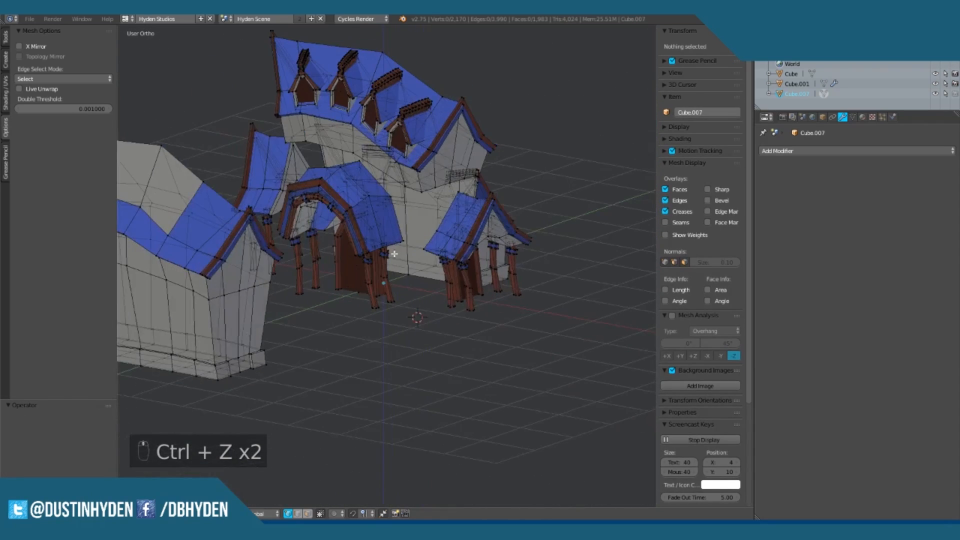
pyautogui.hotkey('ctrl', 'z')
pyautogui.hotkey('ctrl', 'z')
pyautogui.hotkey('ctrl', 'z')
# Step: Return to the simple block house and open its mesh in front view with nothing selected
pyautogui.press('Tab')
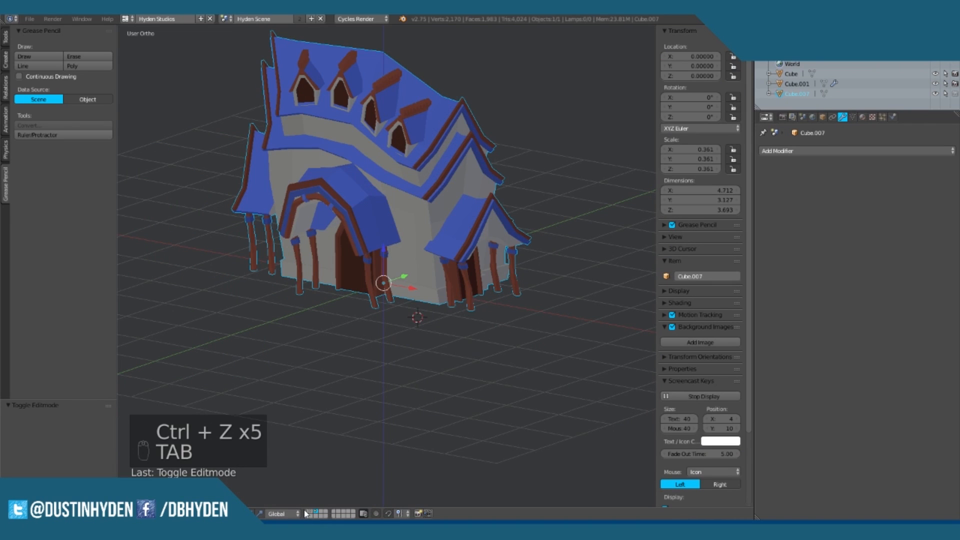
pyautogui.press('Tab')
pyautogui.press('KP_1')
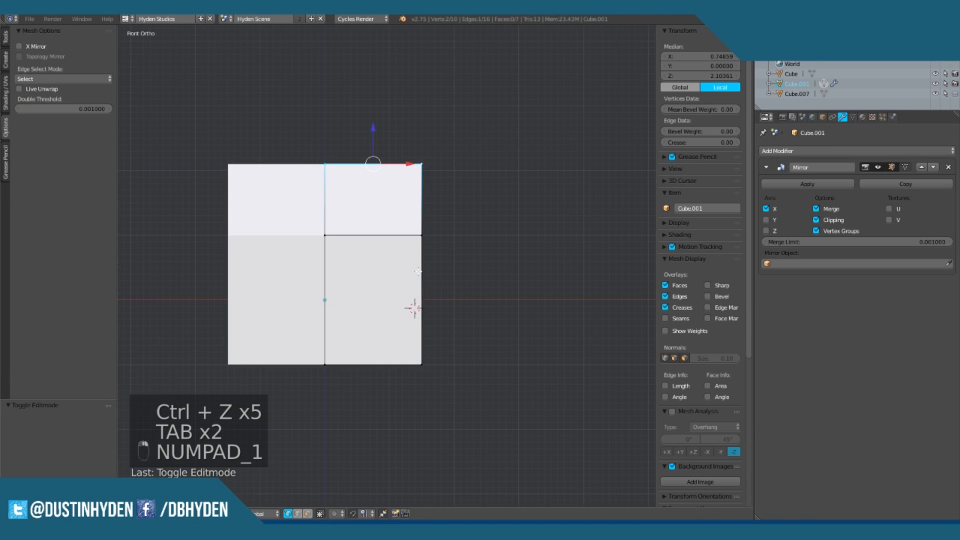
pyautogui.scroll(2, 465, 300)
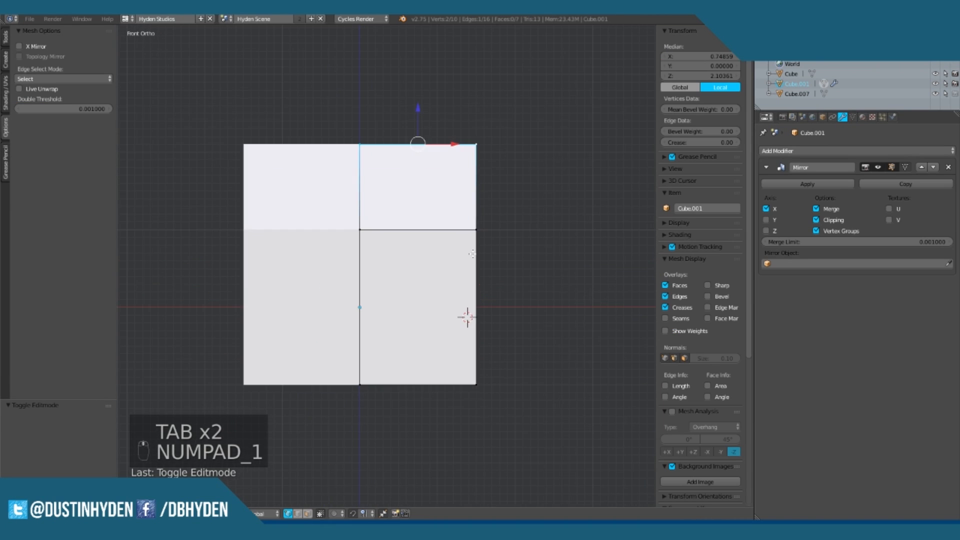
pyautogui.press('a')
pyautogui.press('a')
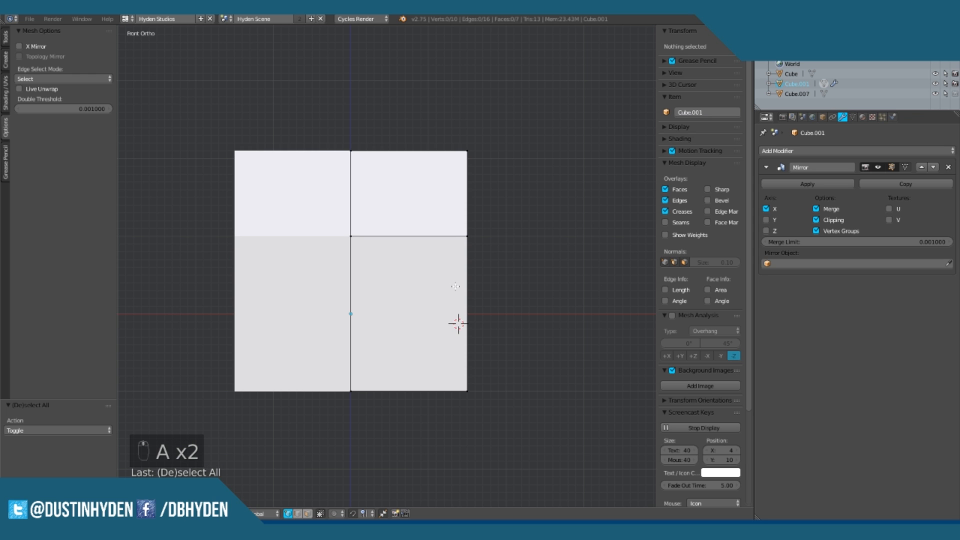
# Step: Select the vertices of both roof slopes on the editable half of the block house
pyautogui.moveTo(451, 318); pyautogui.dragTo(380, 220, button='middle')
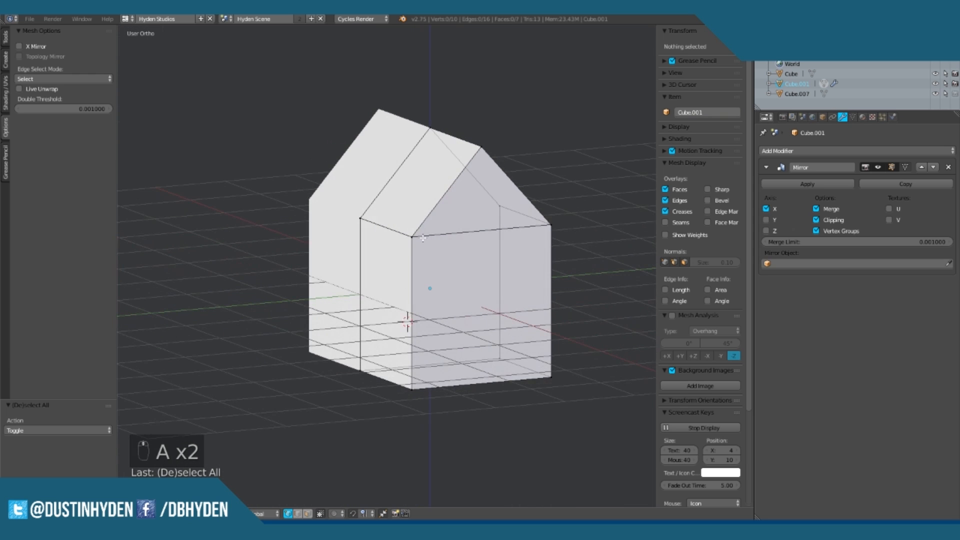
pyautogui.rightClick(362, 205)
pyautogui.rightClick(435, 167)
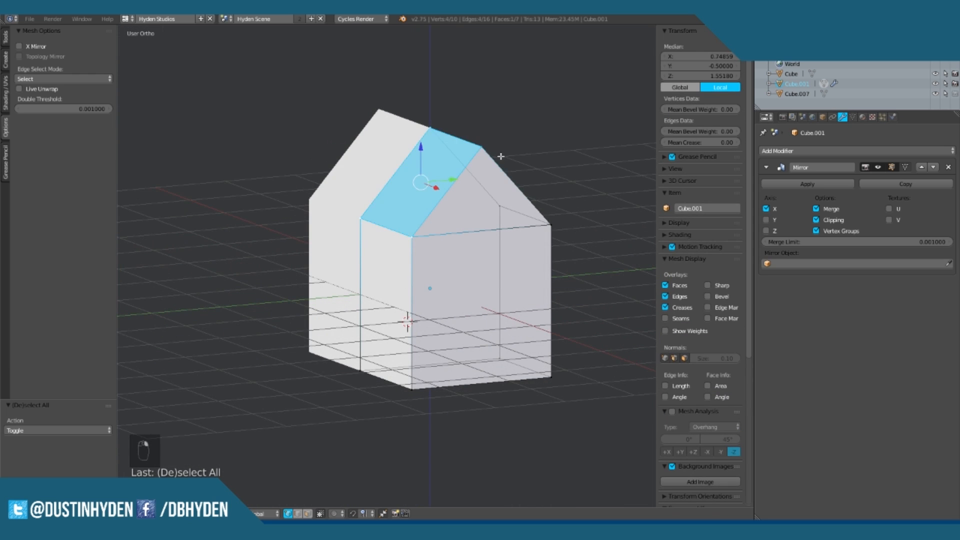
pyautogui.moveTo(435, 167); pyautogui.dragTo(454, 230, button='middle')
pyautogui.keyDown('shift'); pyautogui.rightClick(536, 262); pyautogui.keyUp('shift')
pyautogui.keyDown('shift'); pyautogui.rightClick(454, 310); pyautogui.keyUp('shift')
pyautogui.moveTo(397, 257); pyautogui.dragTo(431, 245, button='middle')
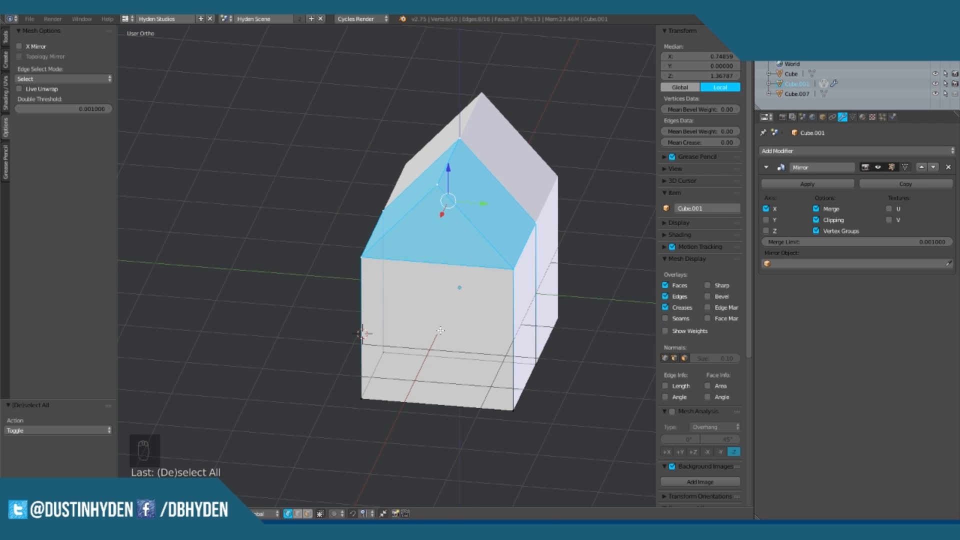
# Step: Switch to face selection and deselect the gable so only the two roof slopes are selected
pyautogui.keyDown('shift'); pyautogui.rightClick(449, 230); pyautogui.keyUp('shift')
pyautogui.moveTo(439, 231); pyautogui.dragTo(403, 273, button='middle')
pyautogui.scroll(1, 314, 458)
pyautogui.moveTo(506, 287); pyautogui.dragTo(386, 272, button='middle')
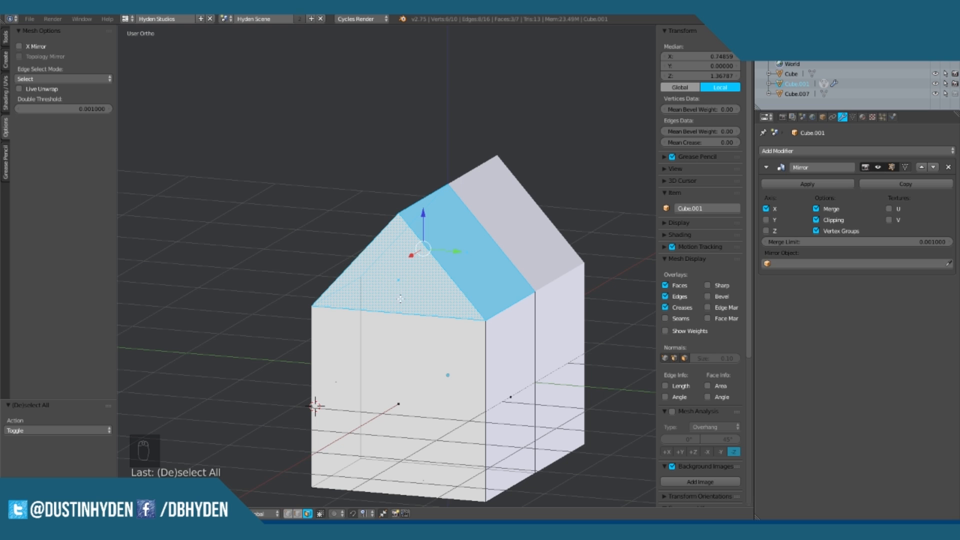
pyautogui.moveTo(361, 219); pyautogui.dragTo(467, 213, button='middle')
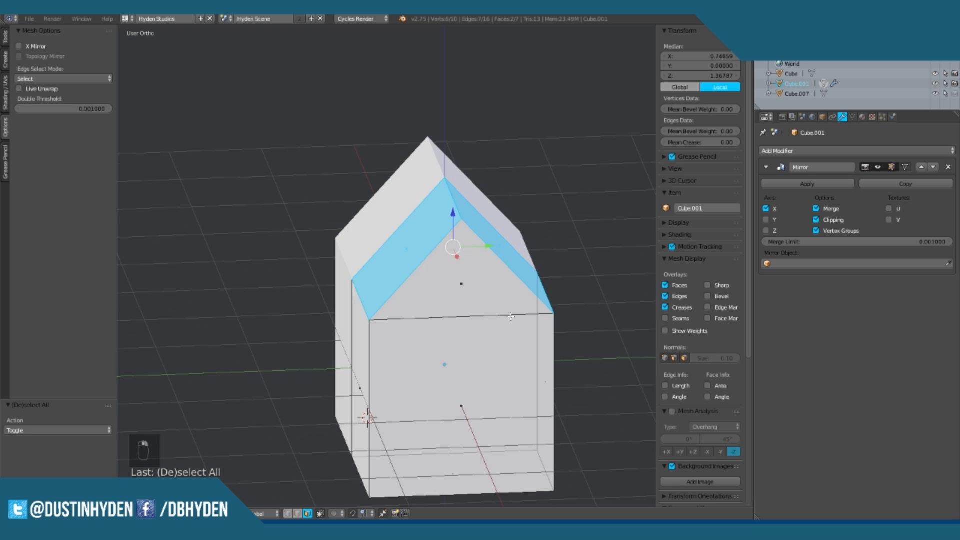
# Step: Try extruding the roof slopes upward about 0.2 units and scaling them by about 1.32, and undo both
pyautogui.press('e')
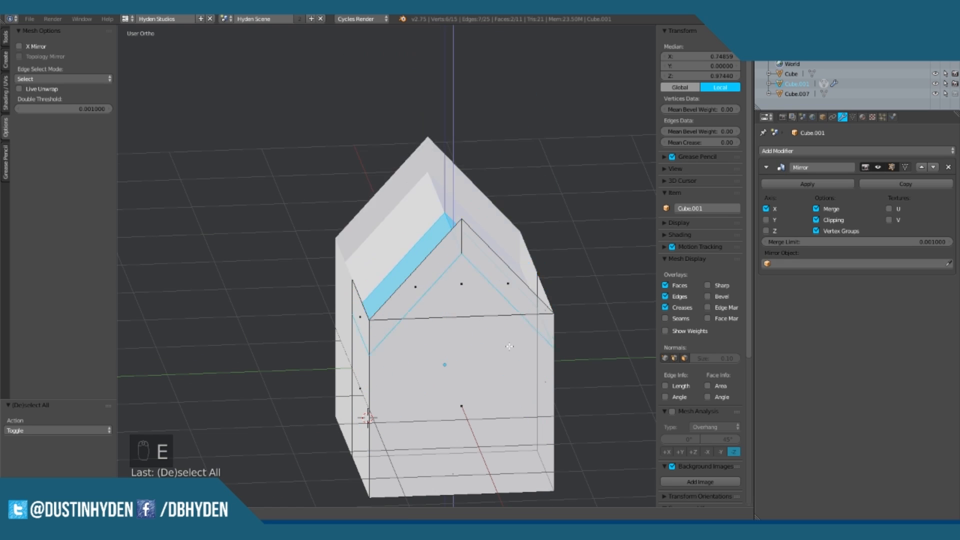
pyautogui.click(526, 250)
pyautogui.press('s')
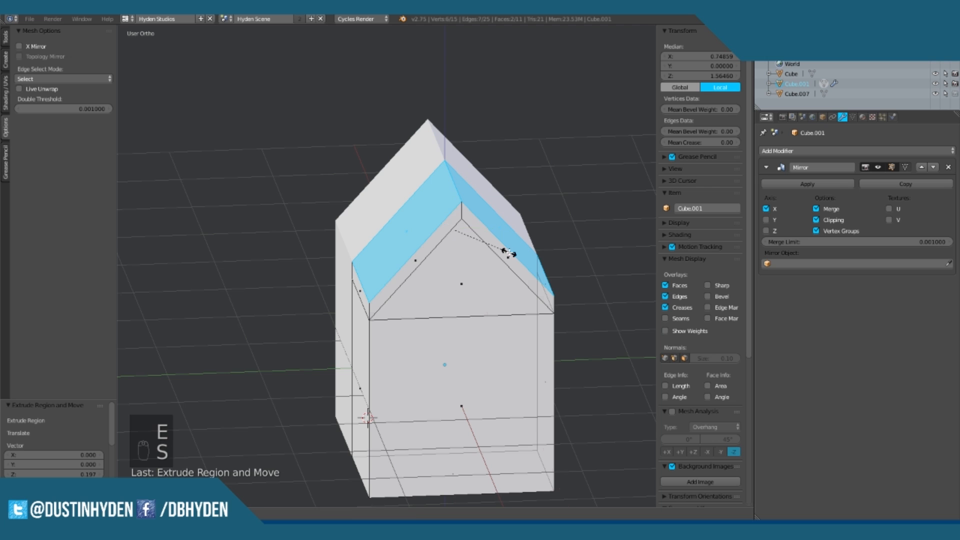
pyautogui.click(526, 256)
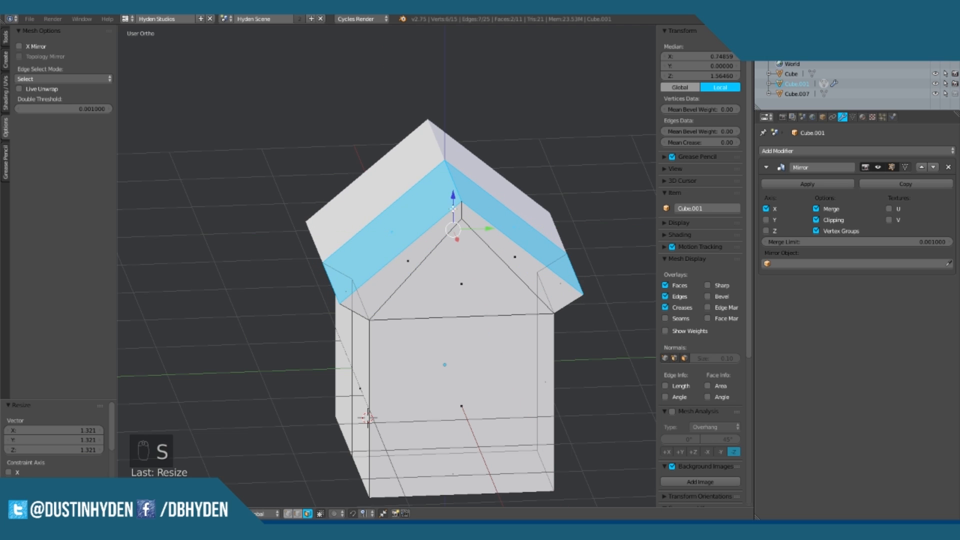
pyautogui.hotkey('ctrl', 'z')
pyautogui.hotkey('ctrl', 'z')
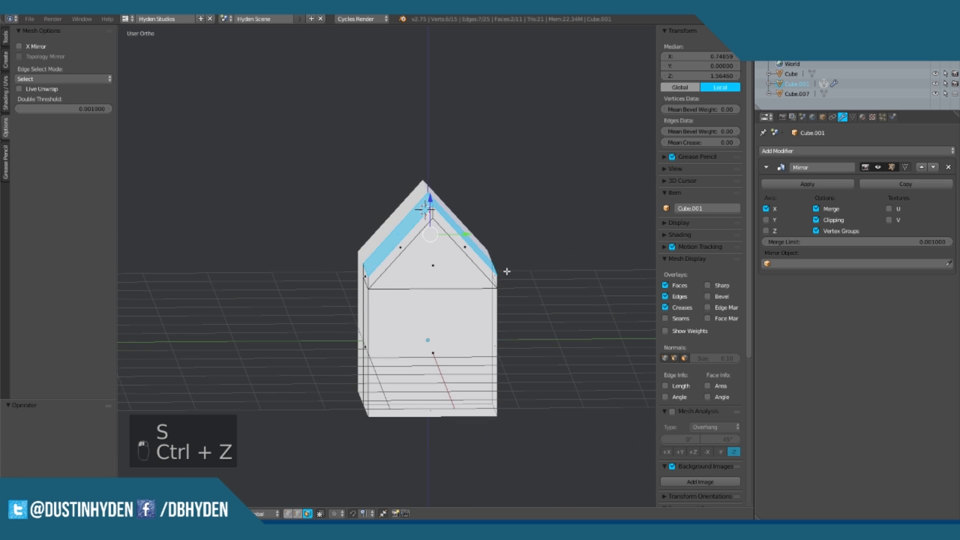
# Step: Inset the two selected roof slopes as one region, increasing the thickness to leave a border around them
pyautogui.moveTo(471, 277); pyautogui.dragTo(432, 246, button='middle')
pyautogui.press('i')
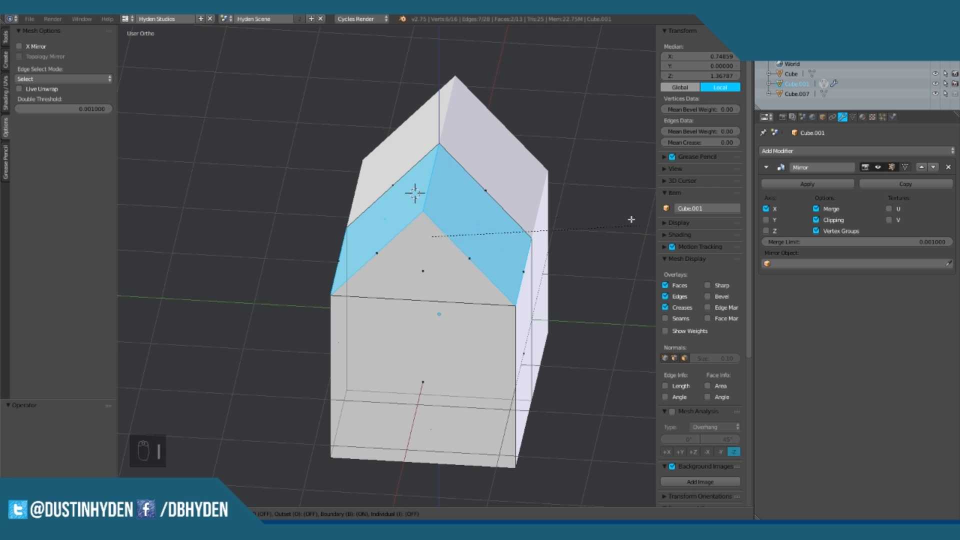
pyautogui.click(423, 274)
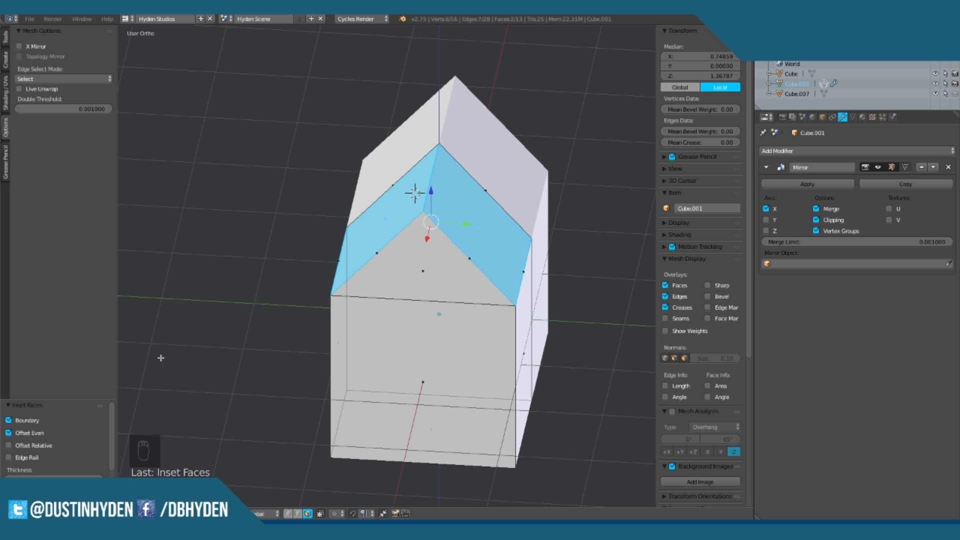
pyautogui.moveTo(54, 479); pyautogui.dragTo(74, 479)
pyautogui.moveTo(540, 279); pyautogui.dragTo(417, 252, button='middle')
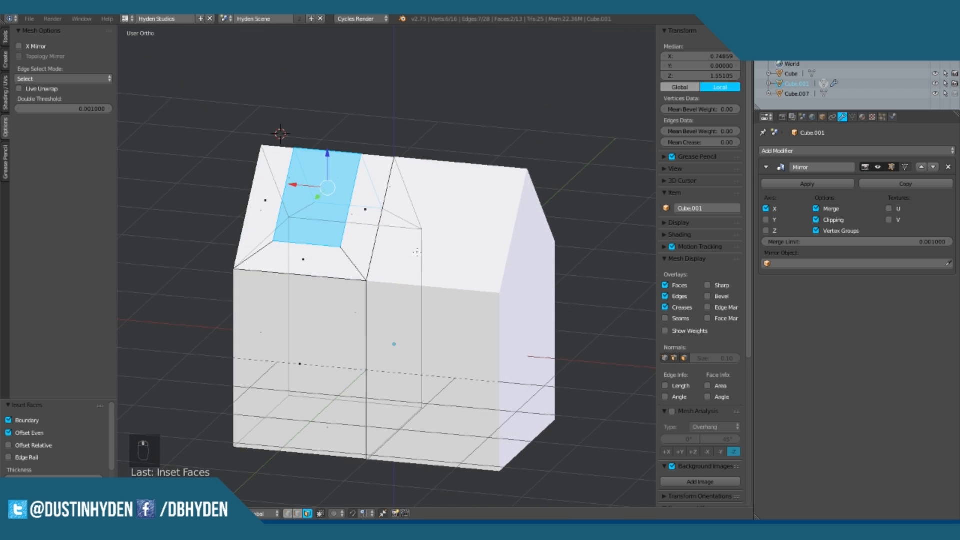
# Step: Set the roof slopes' inset thickness to 0 and depth to about 0.2522 so both slopes thicken outward
pyautogui.moveTo(66, 479); pyautogui.dragTo(43, 479)
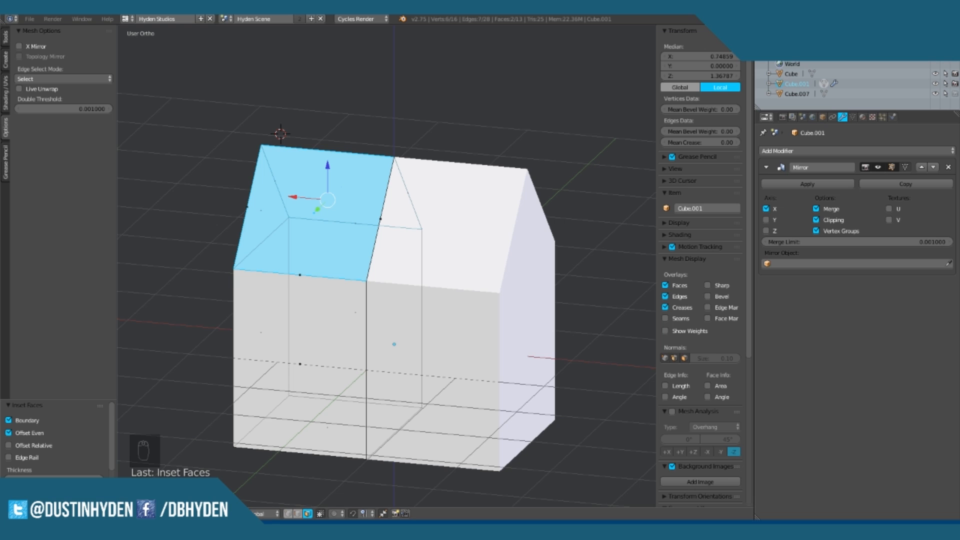
pyautogui.press('t')
pyautogui.press('t')
pyautogui.press('t')
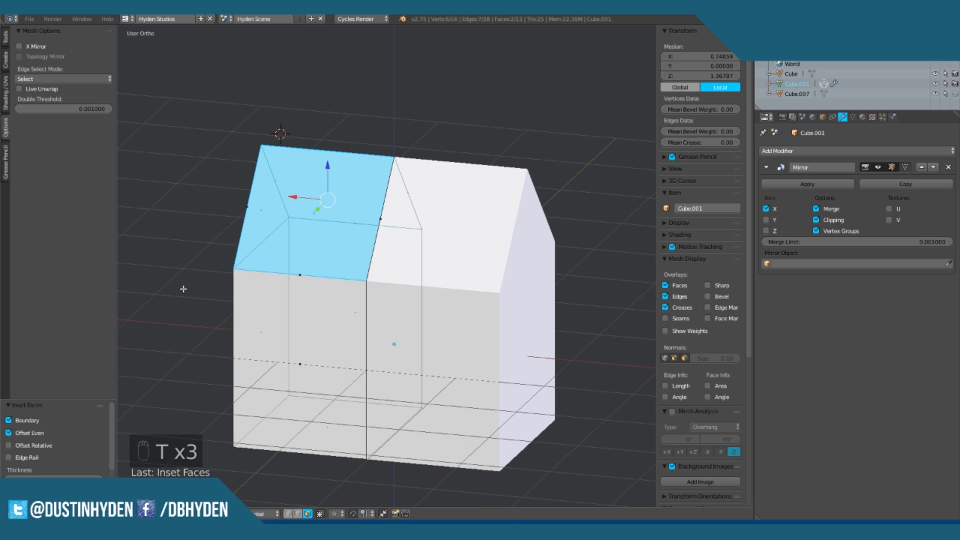
pyautogui.moveTo(74, 398); pyautogui.dragTo(76, 277)
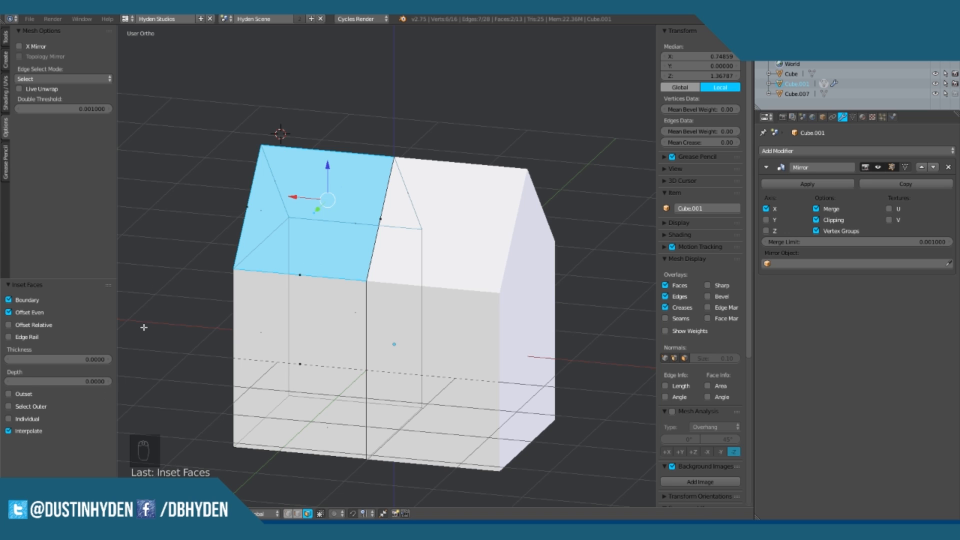
pyautogui.rightClick(305, 375)
pyautogui.rightClick(372, 233)
pyautogui.moveTo(372, 233); pyautogui.dragTo(368, 245, button='middle')
pyautogui.rightClick(320, 234)
pyautogui.moveTo(73, 381); pyautogui.dragTo(134, 380)
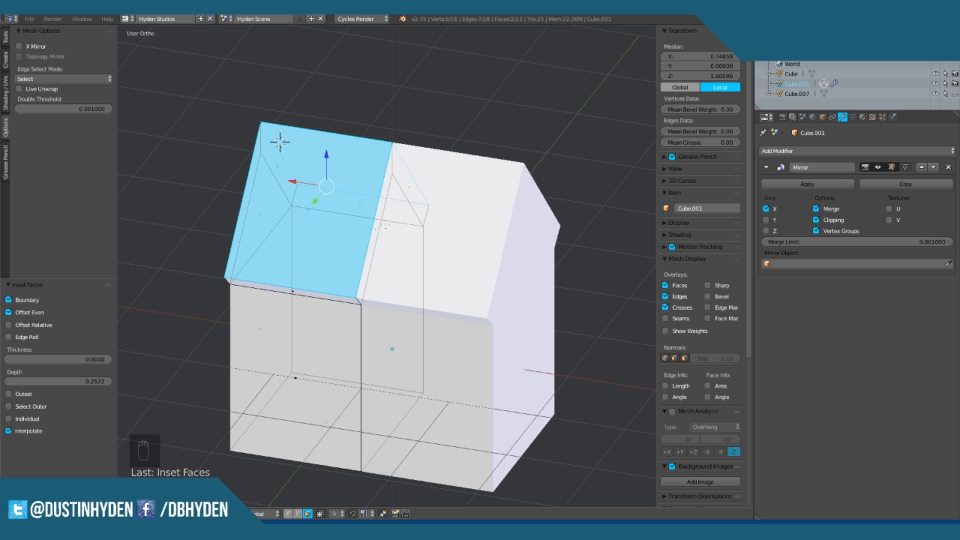
# Step: In the right side view, select the wall-top vertices beneath the roof and raise them about 0.183 along Z
pyautogui.press('KP_1')
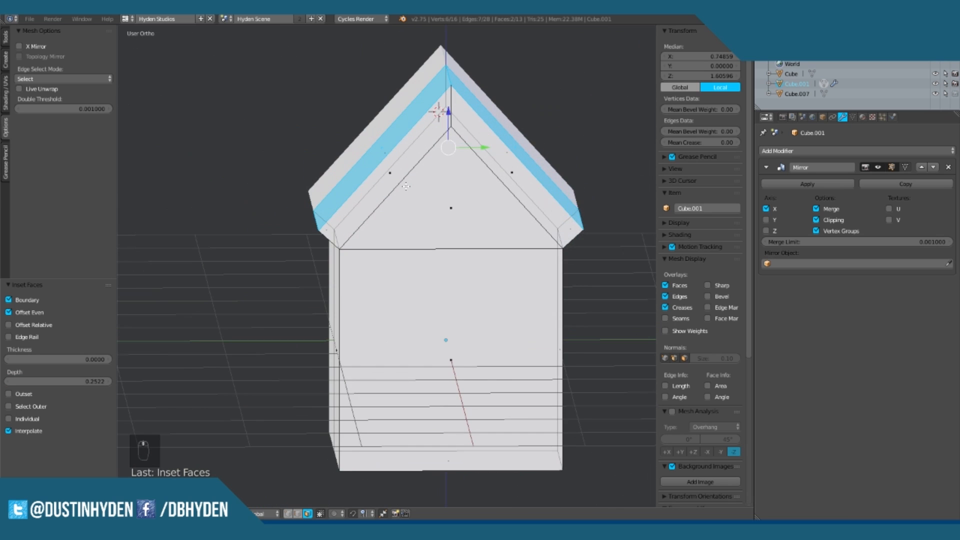
pyautogui.press('KP_3')
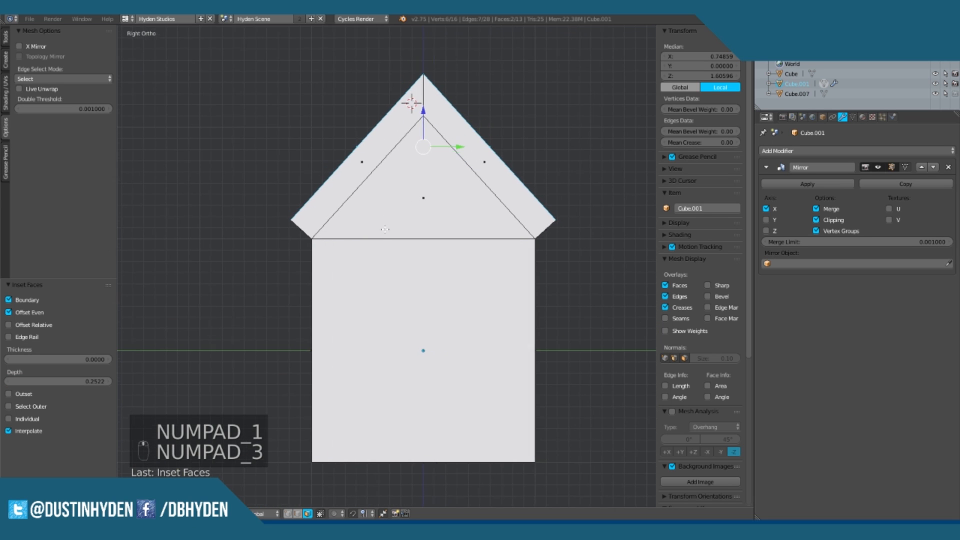
pyautogui.press('a')
pyautogui.press('a')
pyautogui.press('b')
pyautogui.moveTo(260, 261); pyautogui.dragTo(573, 235)
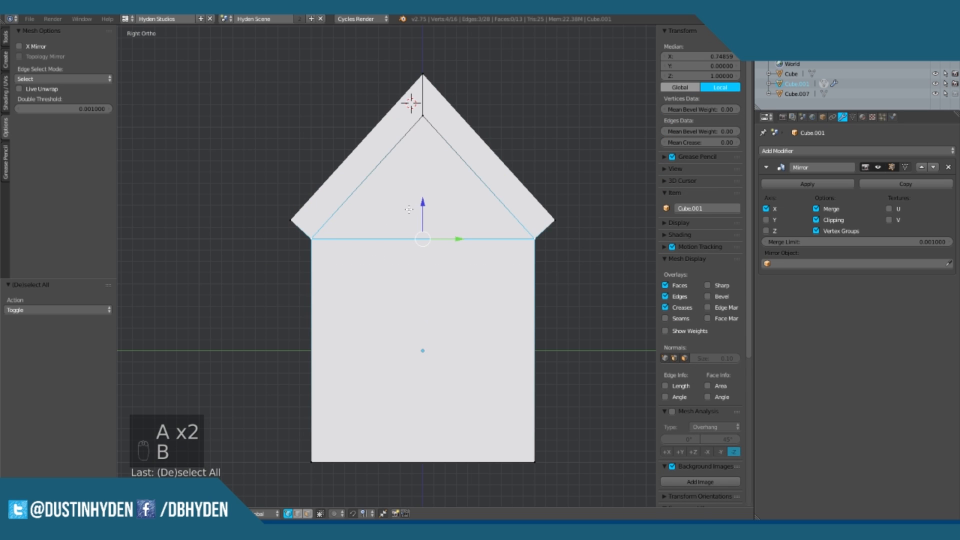
pyautogui.moveTo(427, 209); pyautogui.dragTo(426, 189)
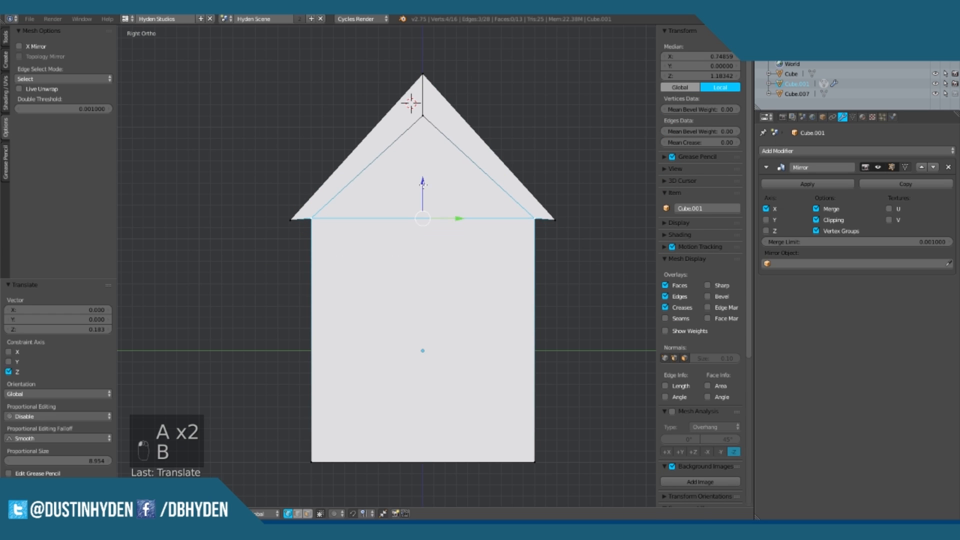
# Step: Select all the wall-top and eave vertices and flatten them to one level by scaling to 0 along Z
pyautogui.press('a')
pyautogui.press('b')
pyautogui.moveTo(276, 249); pyautogui.dragTo(594, 185)
pyautogui.press('s')
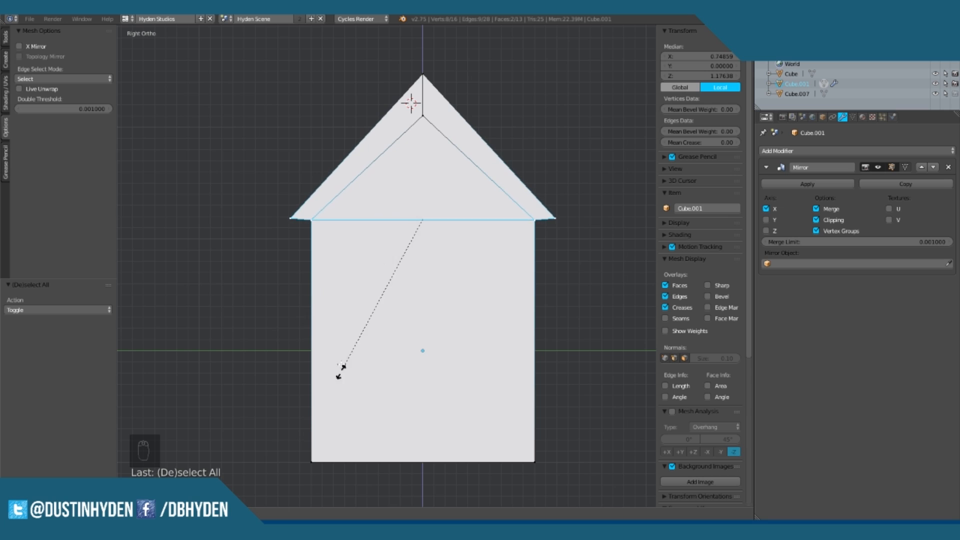
pyautogui.click(381, 292)
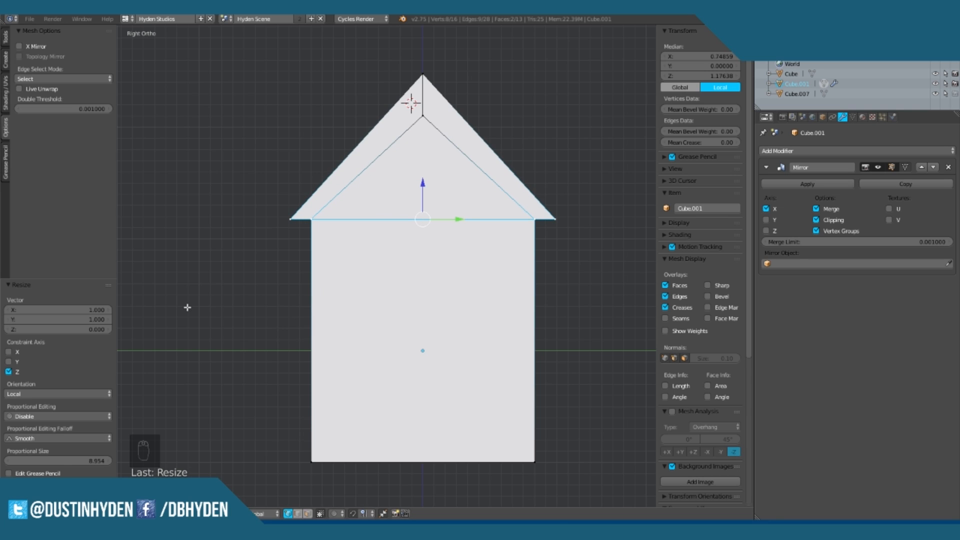
# Step: Select the inner end faces of the thickened roof on the mirror seam and delete them
pyautogui.moveTo(445, 233); pyautogui.dragTo(328, 299, button='middle')
pyautogui.scroll(1, 340, 295)
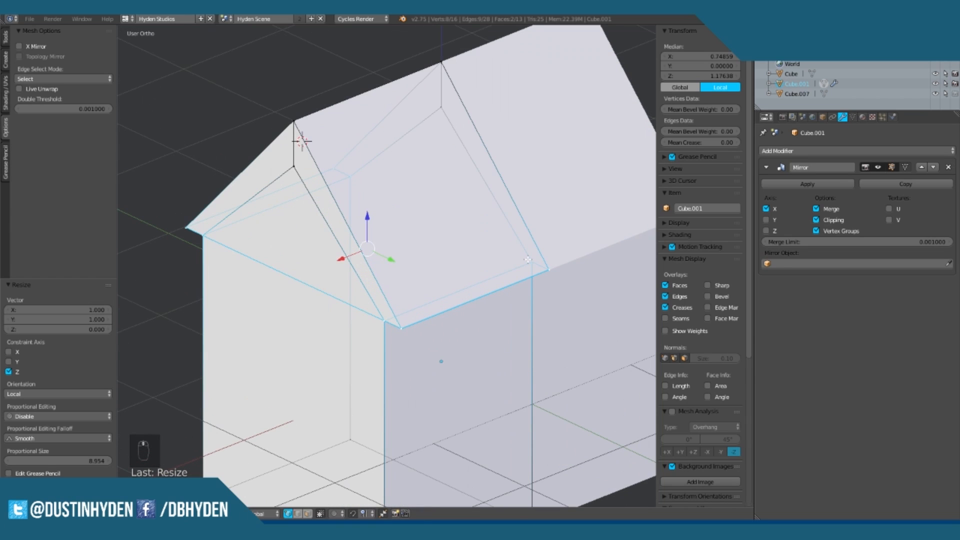
pyautogui.rightClick(530, 260)
pyautogui.keyDown('ctrl'); pyautogui.rightClick(440, 122); pyautogui.keyUp('ctrl')
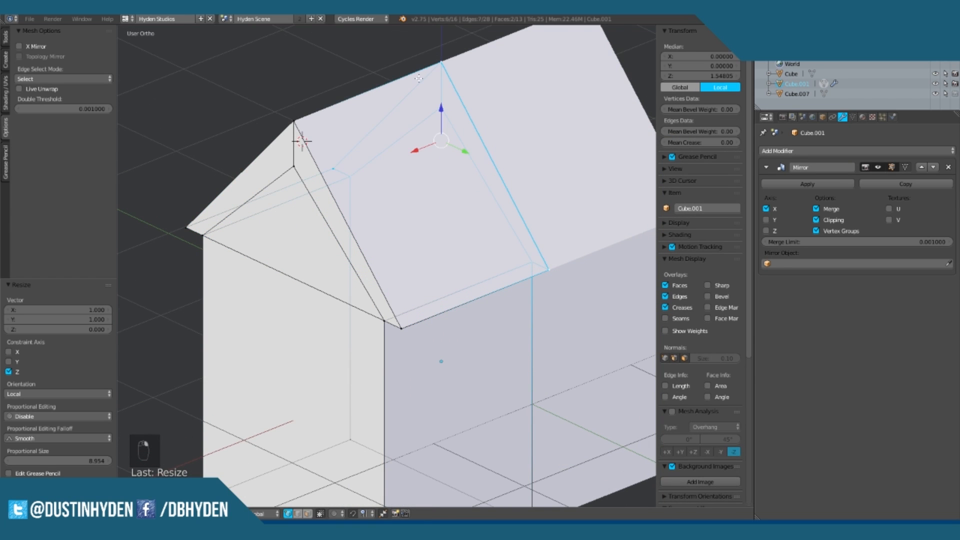
pyautogui.scroll(-1, 419, 79)
pyautogui.moveTo(524, 187); pyautogui.dragTo(493, 154, button='middle')
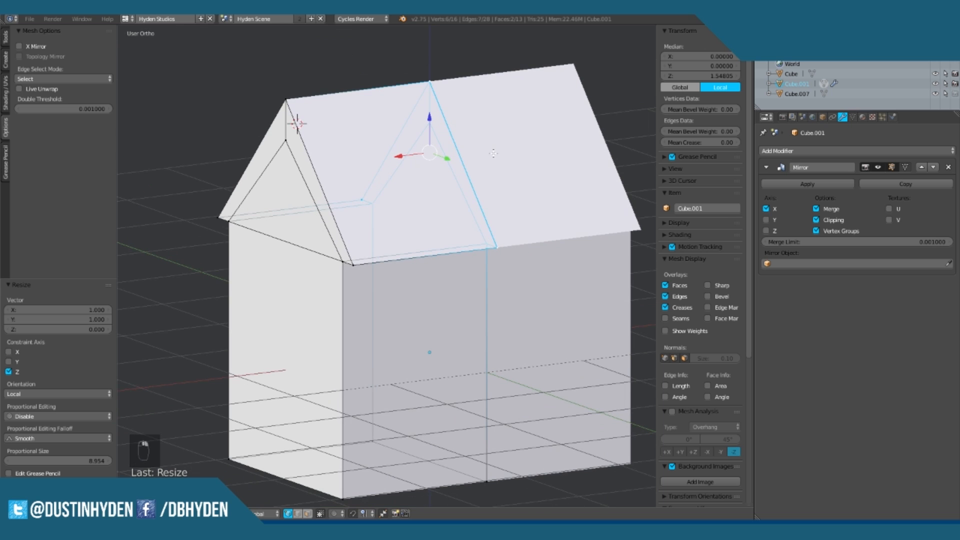
pyautogui.press('x')
pyautogui.click(468, 160)
pyautogui.moveTo(467, 160); pyautogui.dragTo(454, 249, button='middle')
pyautogui.press('Tab')
pyautogui.press('Tab')
# Step: Select the two narrow faces of the roof's thickness at the gable end
pyautogui.scroll(2, 465, 249)
pyautogui.rightClick(394, 258)
pyautogui.keyDown('shift'); pyautogui.rightClick(368, 262); pyautogui.keyUp('shift')
pyautogui.keyDown('shift'); pyautogui.moveTo(455, 210); pyautogui.dragTo(403, 239, button='middle'); pyautogui.keyUp('shift')
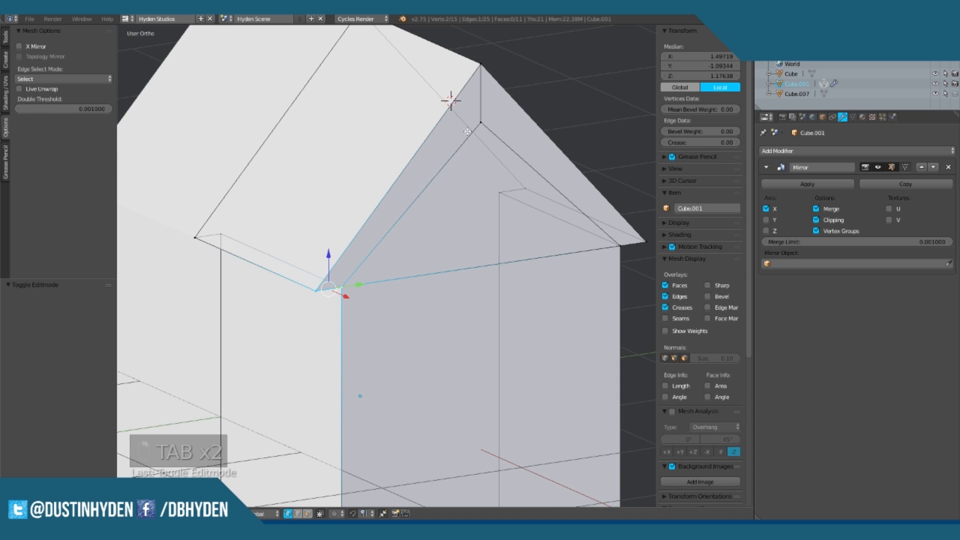
pyautogui.keyDown('shift'); pyautogui.rightClick(468, 131); pyautogui.keyUp('shift')
pyautogui.keyDown('shift'); pyautogui.rightClick(480, 72); pyautogui.keyUp('shift')
pyautogui.click(309, 514)
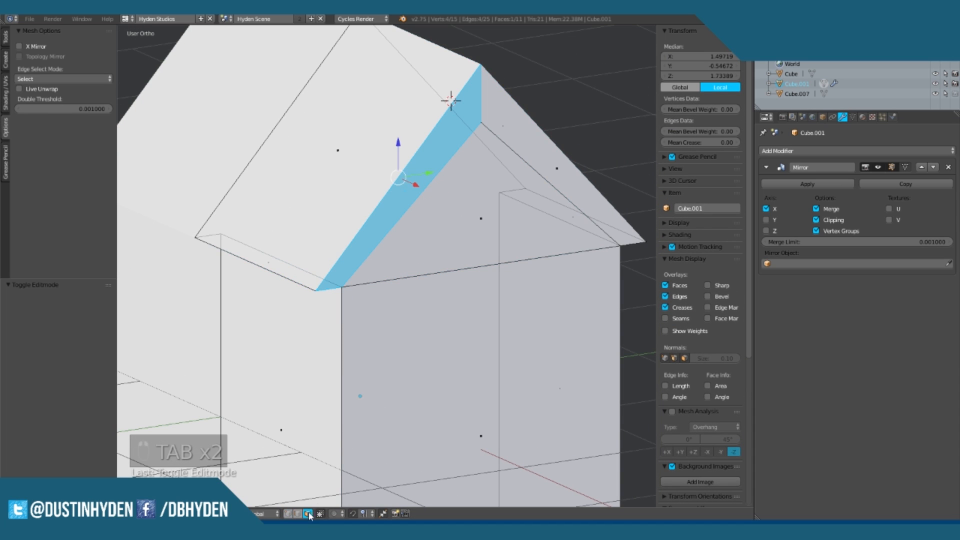
pyautogui.keyDown('shift'); pyautogui.rightClick(565, 166); pyautogui.keyUp('shift')
pyautogui.scroll(-2, 404, 193)
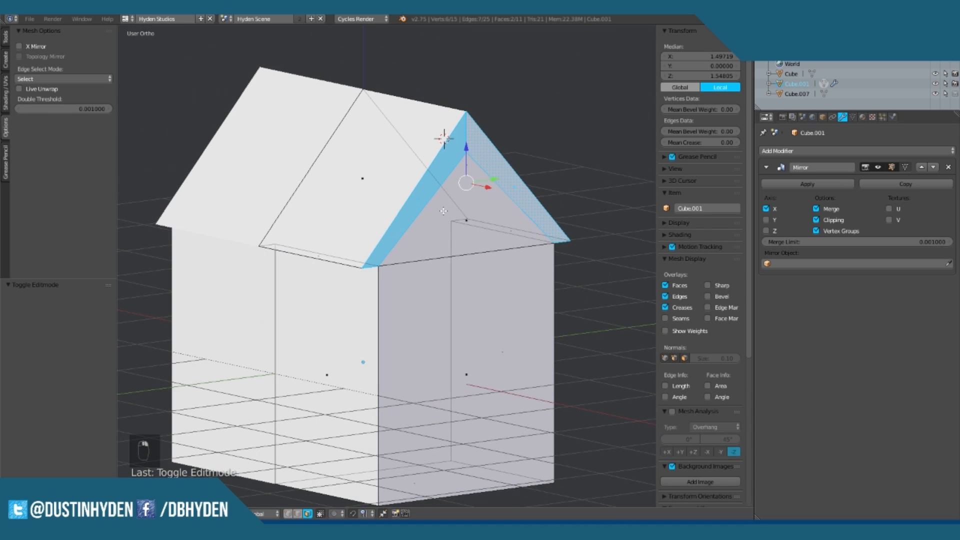
# Step: Inset the two gable-end roof faces with a depth of 0.2522 and thickness 0 to form an overhang
pyautogui.press('i')
pyautogui.keyDown('ctrl'); pyautogui.click(437, 273); pyautogui.keyUp('ctrl')
pyautogui.moveTo(437, 274); pyautogui.dragTo(217, 329, button='middle')
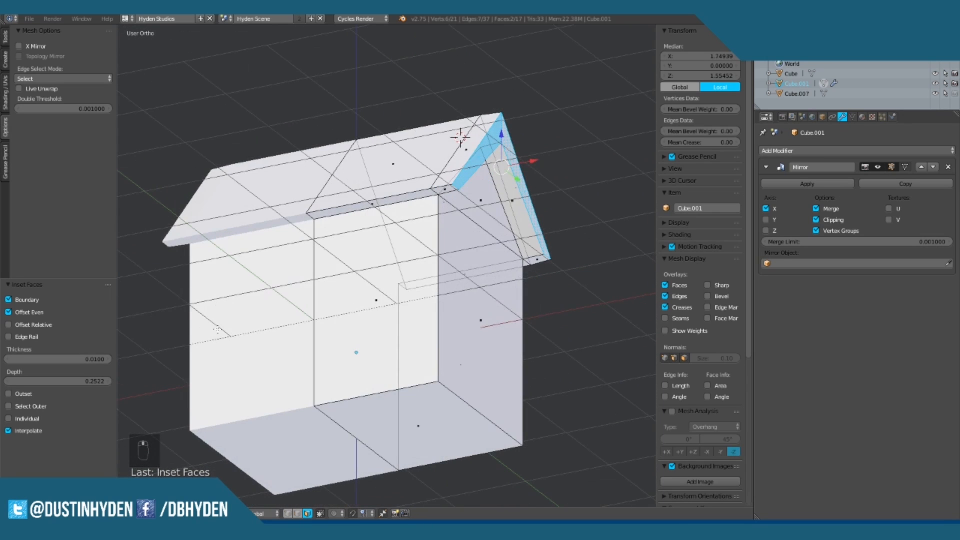
pyautogui.click(82, 357)
pyautogui.write('0')
pyautogui.press('Return')
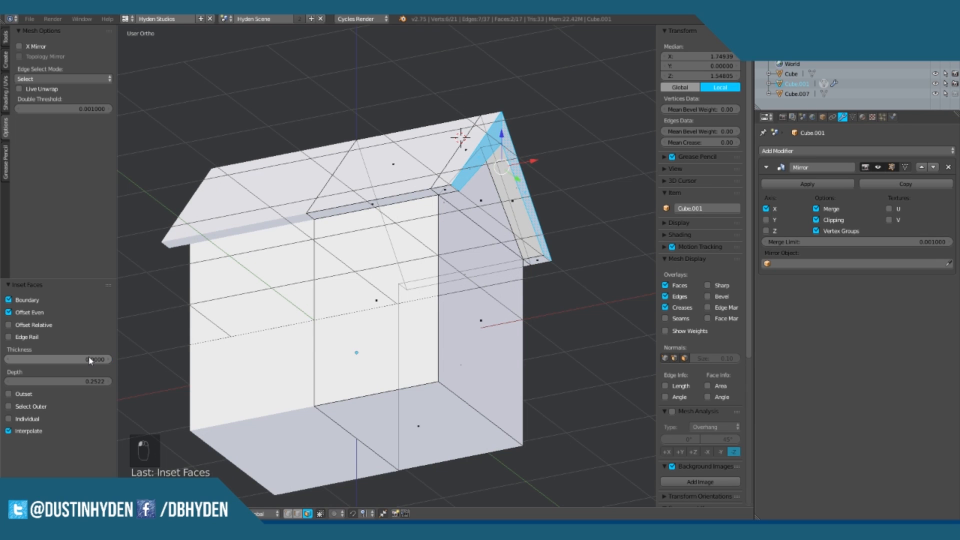
# Step: Pull the overhang's end faces back toward the wall along X, leaving the mirrored house about 3.13 long overall
pyautogui.moveTo(448, 294); pyautogui.dragTo(409, 260, button='middle')
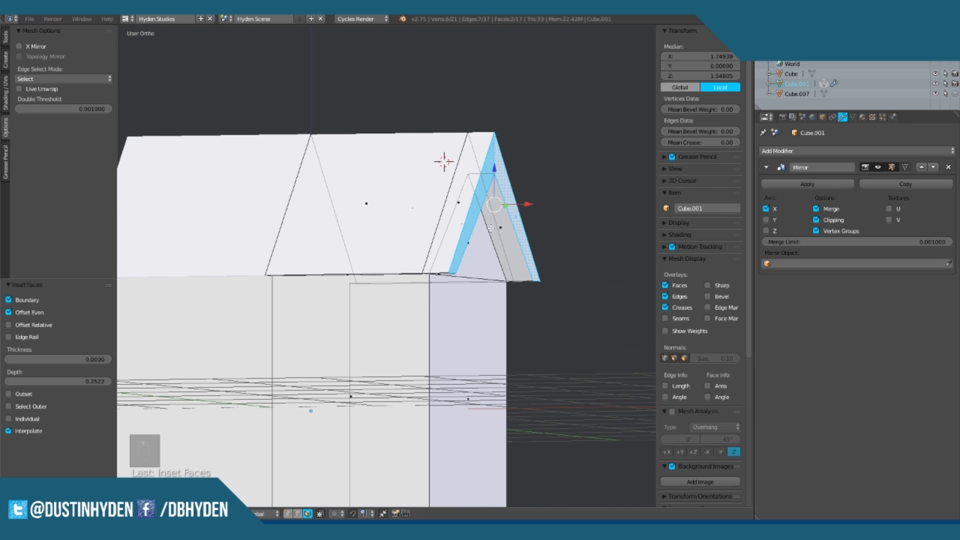
pyautogui.moveTo(491, 228); pyautogui.dragTo(324, 194, button='middle')
pyautogui.moveTo(424, 209); pyautogui.dragTo(399, 231, button='middle')
pyautogui.moveTo(248, 202); pyautogui.dragTo(264, 203)
pyautogui.moveTo(264, 202); pyautogui.dragTo(243, 229, button='middle')
pyautogui.moveTo(255, 206); pyautogui.dragTo(261, 208)
pyautogui.moveTo(262, 207); pyautogui.dragTo(283, 293, button='middle')
# Step: Leave mesh editing, show the layer with the finished reference building and examine its walls and roof from several sides
pyautogui.press('Tab')
pyautogui.click(323, 513)
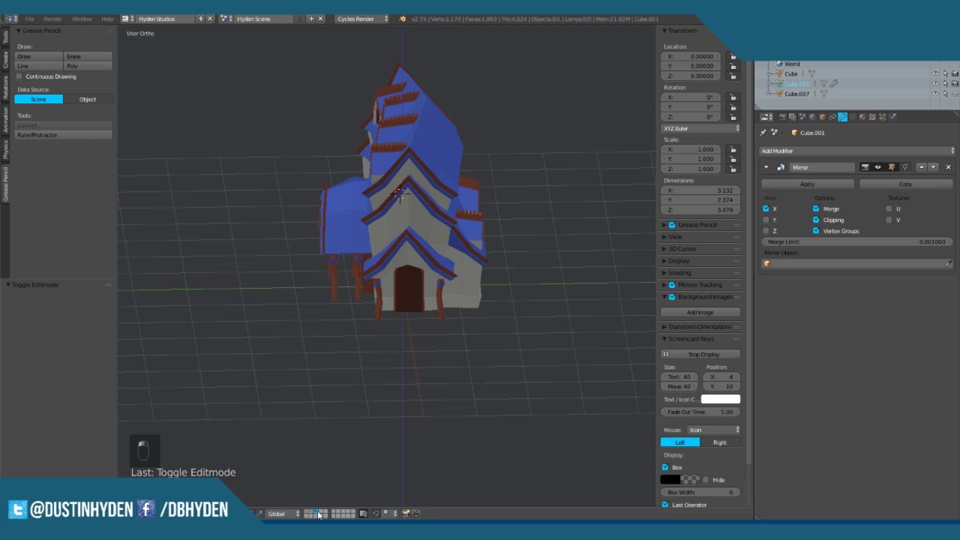
pyautogui.scroll(5, 427, 263)
pyautogui.scroll(-3, 423, 309)
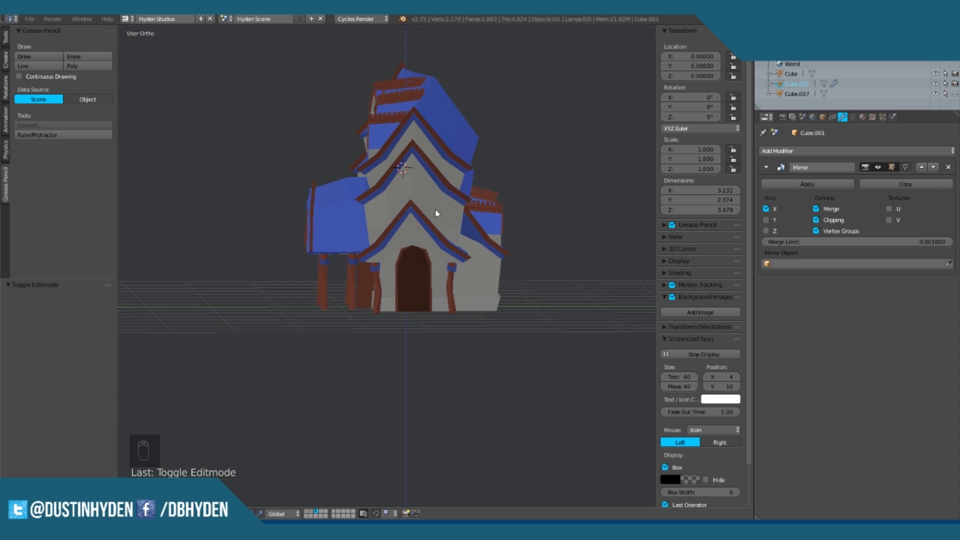
pyautogui.moveTo(424, 265); pyautogui.dragTo(421, 217, button='middle')
pyautogui.moveTo(475, 235); pyautogui.dragTo(457, 250, button='middle')
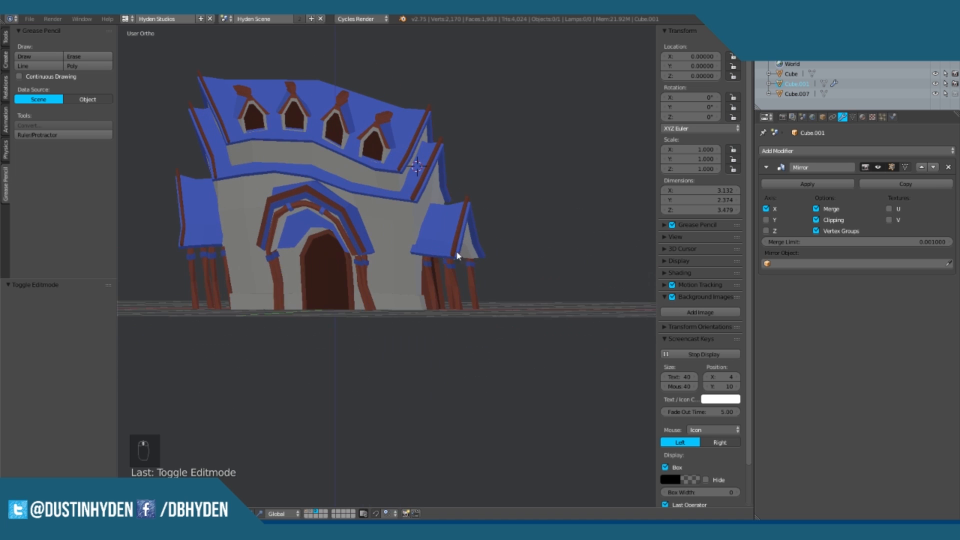
pyautogui.scroll(1, 457, 251)
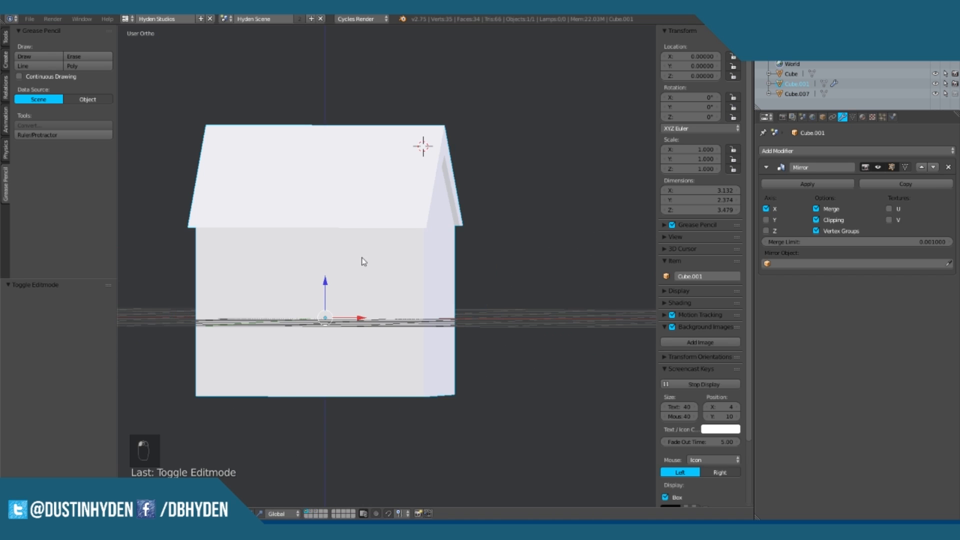
# Step: Add a single horizontal loop cut around the walls and slide it down near the base with a factor of -0.669
pyautogui.press('Tab')
pyautogui.press('a')
pyautogui.press('a')
pyautogui.hotkey('ctrl', 'r')
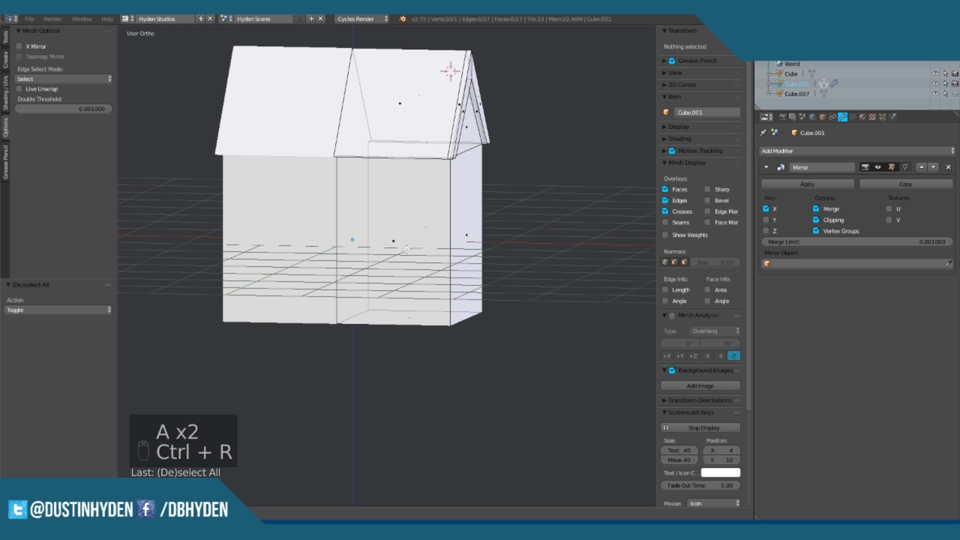
pyautogui.click(370, 267)
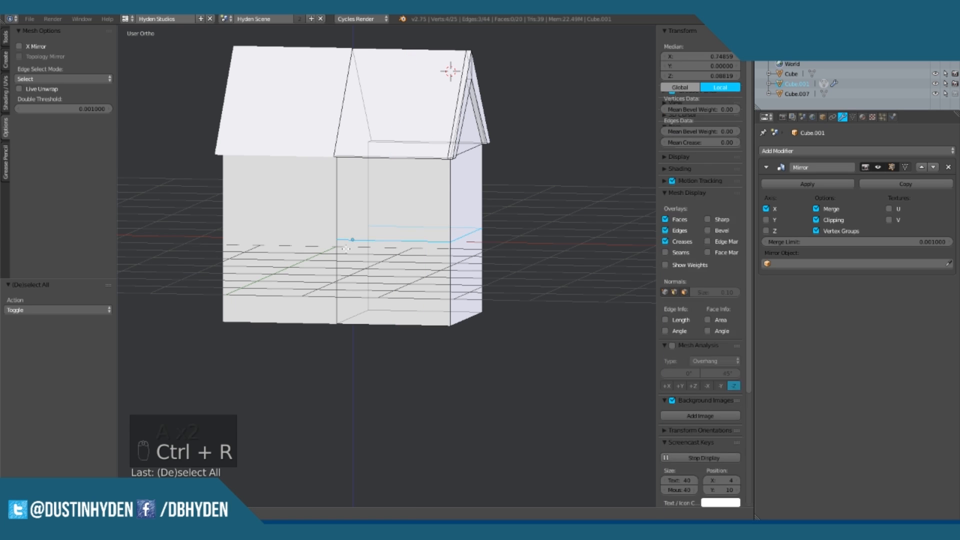
pyautogui.click(352, 306)
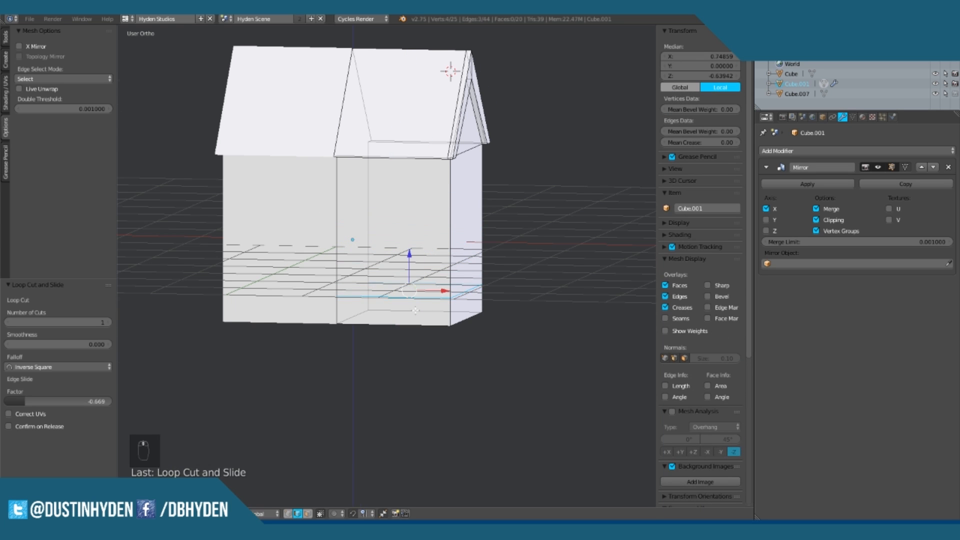
# Step: Select the three faces of the low band around the base of the editable half in face selection
pyautogui.moveTo(352, 305); pyautogui.dragTo(335, 486, button='middle')
pyautogui.click(307, 516)
pyautogui.rightClick(371, 314)
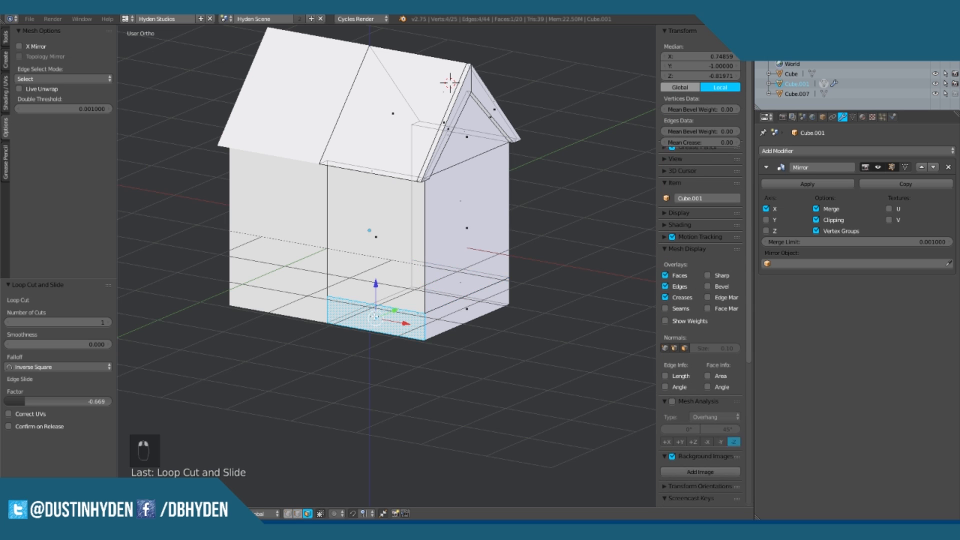
pyautogui.keyDown('shift'); pyautogui.rightClick(467, 309); pyautogui.keyUp('shift')
pyautogui.moveTo(517, 301); pyautogui.dragTo(423, 322, button='middle')
pyautogui.keyDown('shift'); pyautogui.rightClick(435, 323); pyautogui.keyUp('shift')
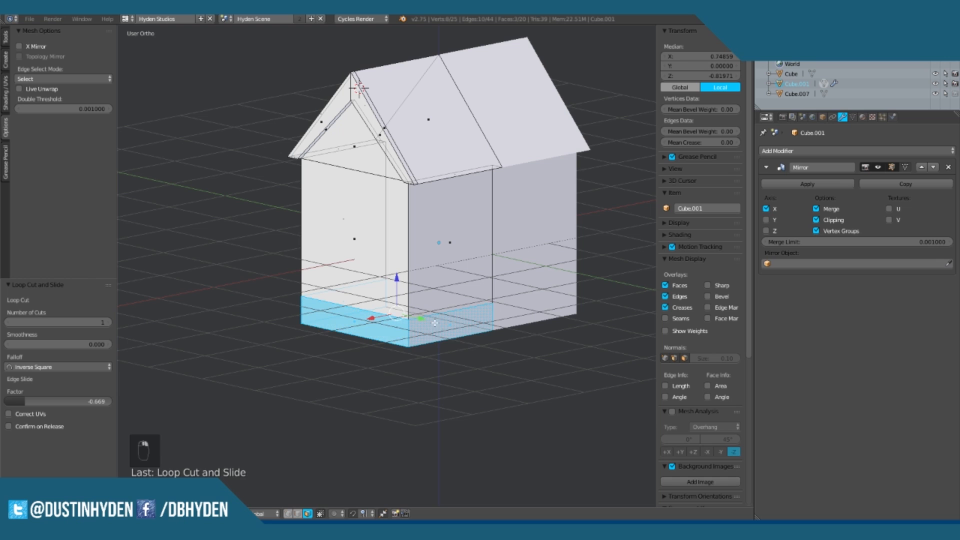
# Step: Try insetting the three base-band faces outward with a reduced depth, inspect the ledge, and undo the inset
pyautogui.press('i')
pyautogui.keyDown('ctrl'); pyautogui.click(453, 281); pyautogui.keyUp('ctrl')
pyautogui.moveTo(454, 280)
pyautogui.mouseDown(button='middle')
pyautogui.moveTo(504, 363)
pyautogui.moveTo(486, 147)
pyautogui.moveTo(463, 265)
pyautogui.mouseUp(button='middle')
pyautogui.moveTo(95, 381); pyautogui.dragTo(58, 382)
pyautogui.moveTo(474, 255); pyautogui.dragTo(437, 303, button='middle')
pyautogui.press('Tab')
pyautogui.scroll(6, 362, 288)
pyautogui.press('Tab')
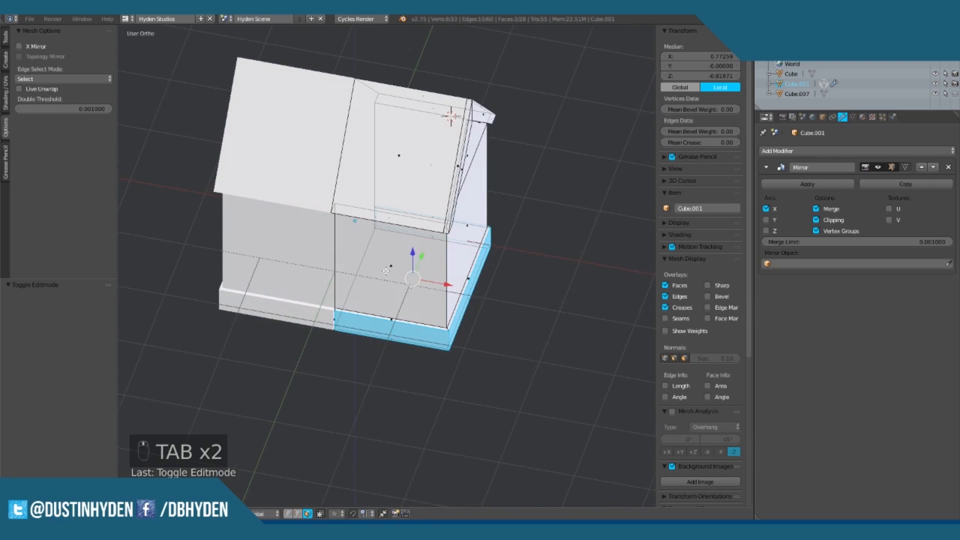
pyautogui.moveTo(373, 265); pyautogui.dragTo(365, 300, button='middle')
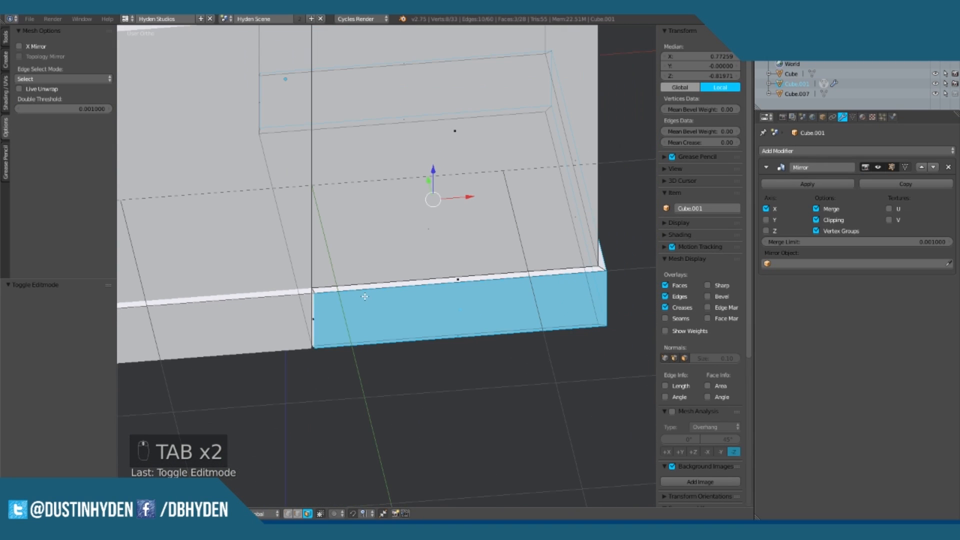
pyautogui.hotkey('ctrl', 'z')
pyautogui.scroll(-3, 366, 300)
pyautogui.hotkey('ctrl', 'z')
# Step: Inset the three base-band faces outward with thickness 0 and a depth of 0.0380 to form a plinth
pyautogui.moveTo(488, 285); pyautogui.dragTo(434, 271, button='middle')
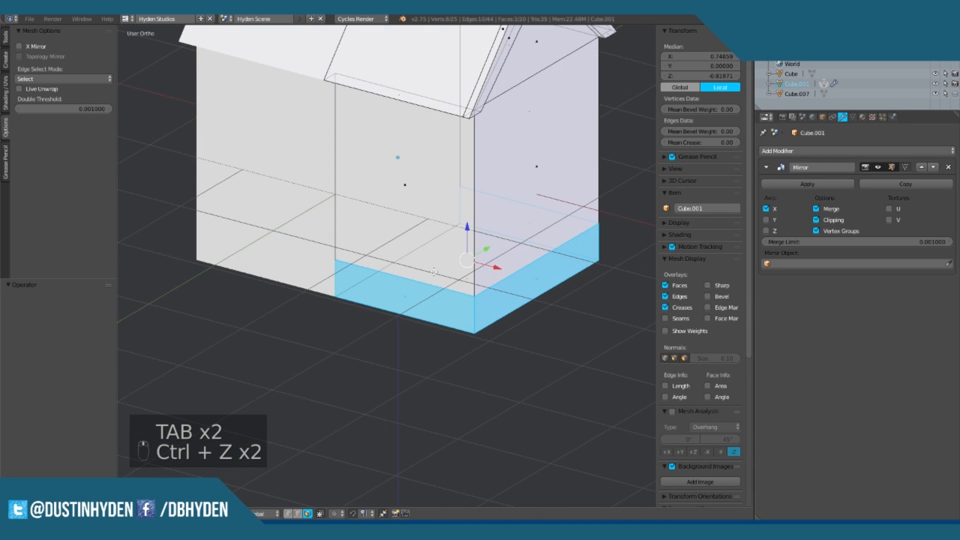
pyautogui.press('i')
pyautogui.click(509, 330)
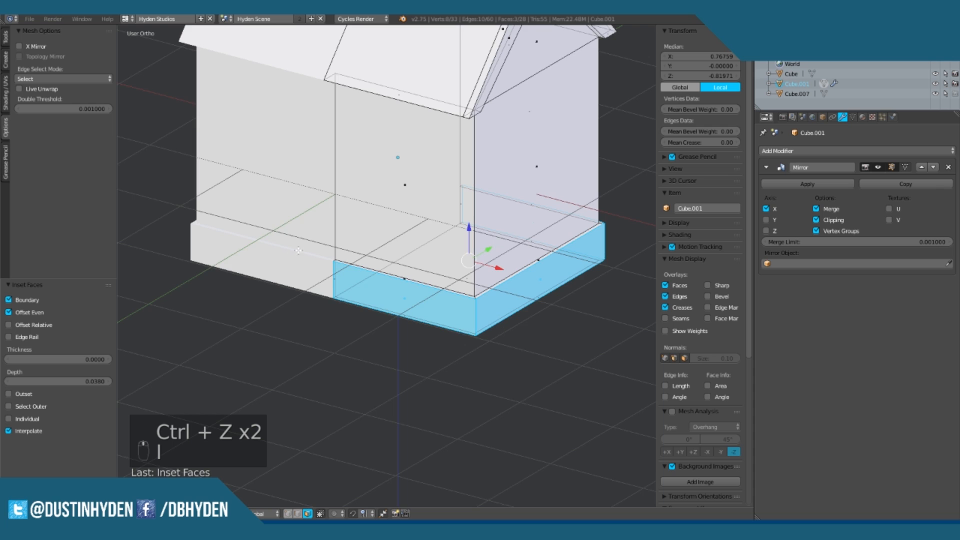
# Step: Select the plinth's narrow end faces on the mirror seam and delete them
pyautogui.moveTo(299, 251); pyautogui.dragTo(342, 249, button='middle')
pyautogui.scroll(1, 129, 331)
pyautogui.scroll(2, 323, 318)
pyautogui.moveTo(383, 300); pyautogui.dragTo(310, 305, button='middle')
pyautogui.scroll(2, 317, 300)
pyautogui.moveTo(354, 281); pyautogui.dragTo(273, 297, button='middle')
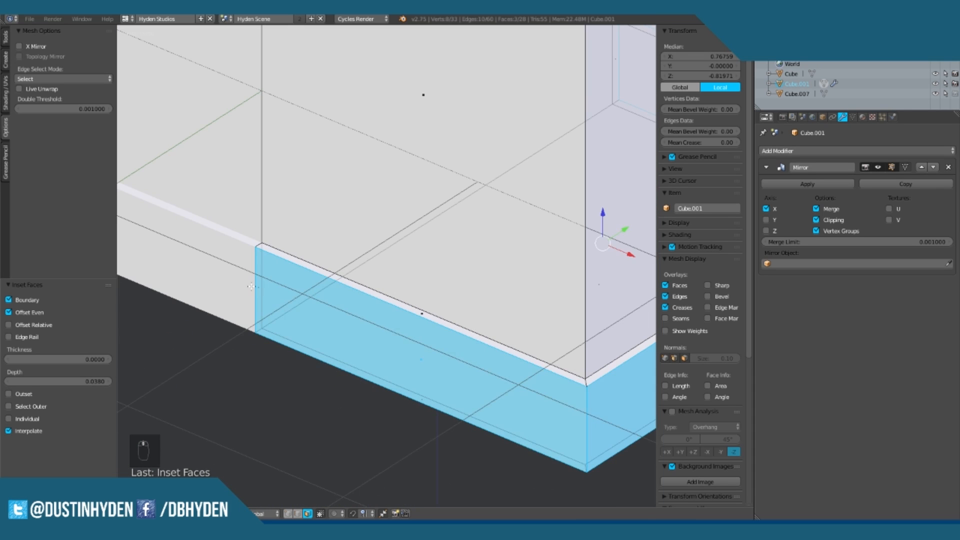
pyautogui.rightClick(257, 287)
pyautogui.scroll(-2, 520, 208)
pyautogui.keyDown('shift'); pyautogui.moveTo(525, 205); pyautogui.dragTo(373, 275, button='middle'); pyautogui.keyUp('shift')
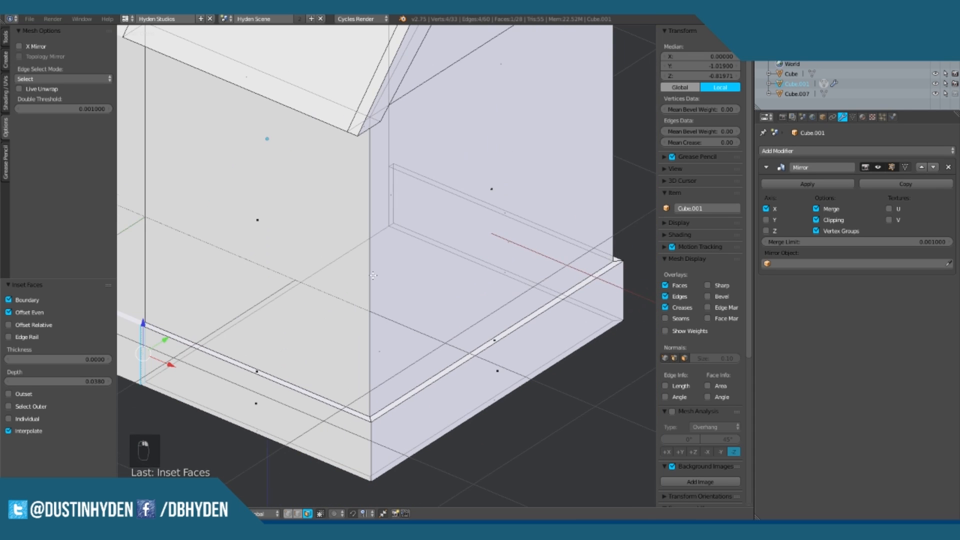
pyautogui.press('x')
pyautogui.click(379, 196)
pyautogui.scroll(-3, 480, 215)
pyautogui.moveTo(524, 219); pyautogui.dragTo(415, 219, button='middle')
pyautogui.moveTo(393, 279); pyautogui.dragTo(510, 258, button='middle')
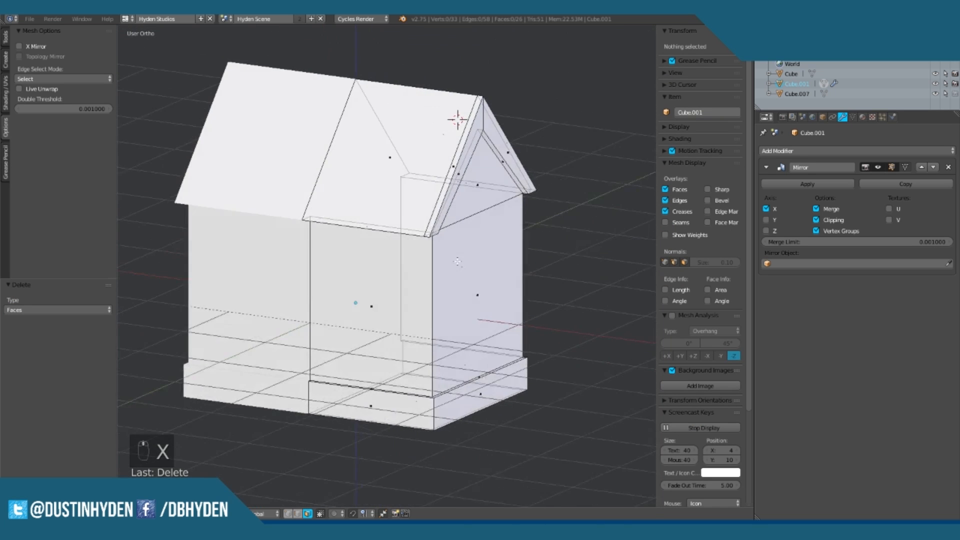
# Step: Add a centred horizontal loop cut around the walls, midway between the plinth and the eaves
pyautogui.scroll(-3, 480, 268)
pyautogui.moveTo(456, 278); pyautogui.dragTo(439, 247, button='middle')
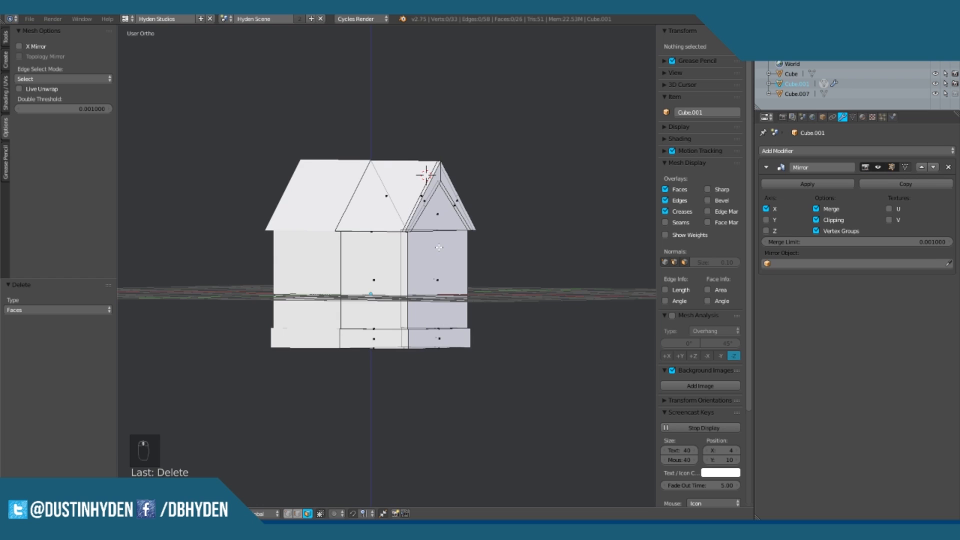
pyautogui.press('KP_1')
pyautogui.scroll(2, 439, 247)
pyautogui.hotkey('ctrl', 'r')
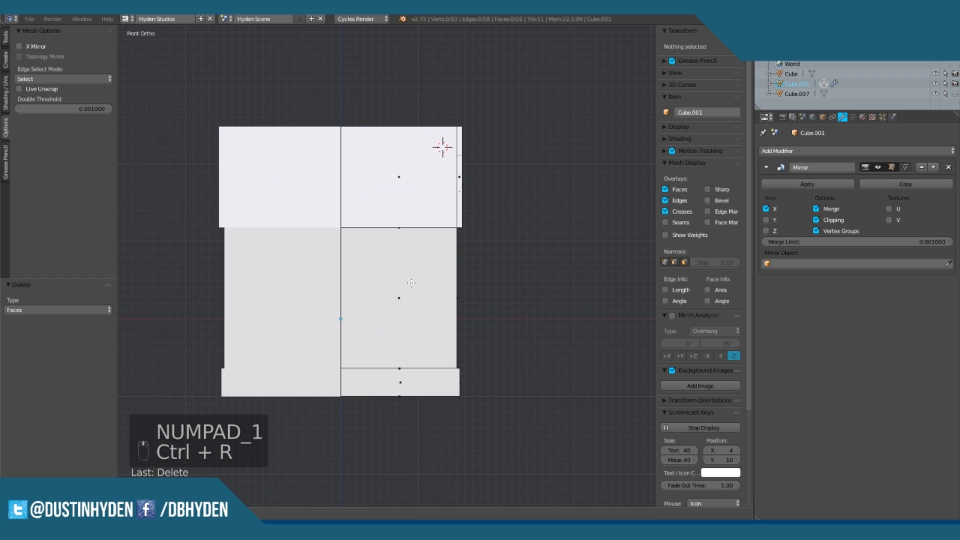
pyautogui.click(373, 293)
pyautogui.rightClick(373, 294)
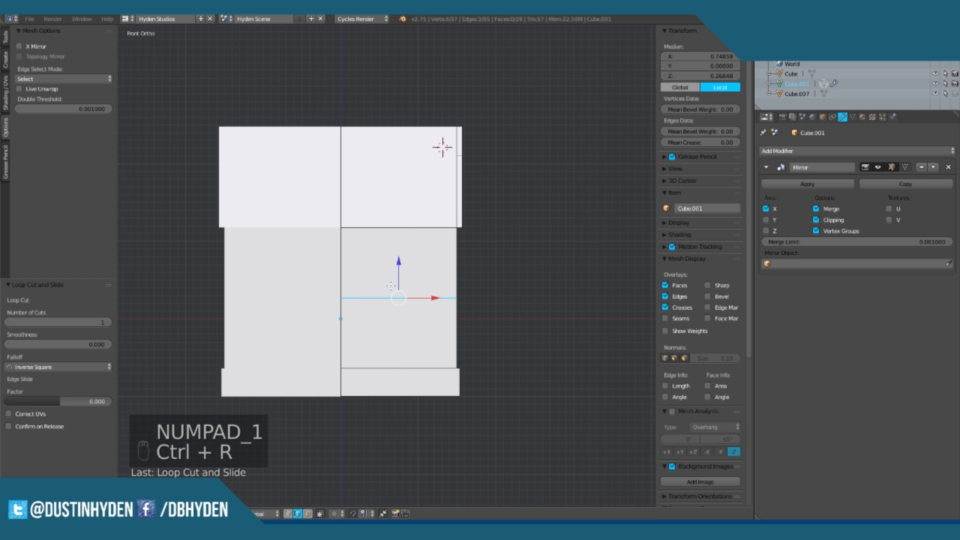
# Step: Add a centred vertical loop cut across the editable half's front and roof, and another down the middle of the gable-end wall
pyautogui.click(399, 230)
pyautogui.rightClick(399, 229)
pyautogui.moveTo(508, 273); pyautogui.dragTo(420, 196, button='middle')
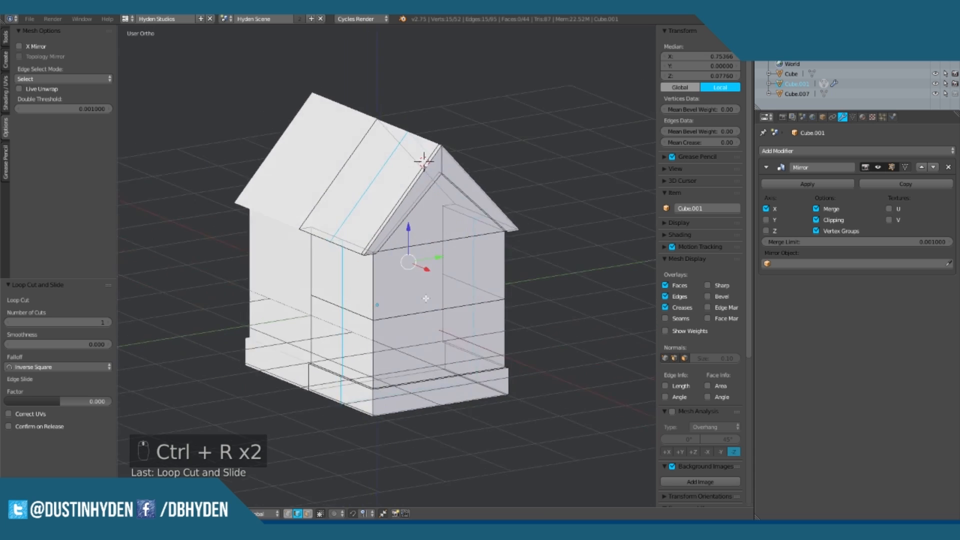
pyautogui.press('a')
pyautogui.hotkey('ctrl', 'r')
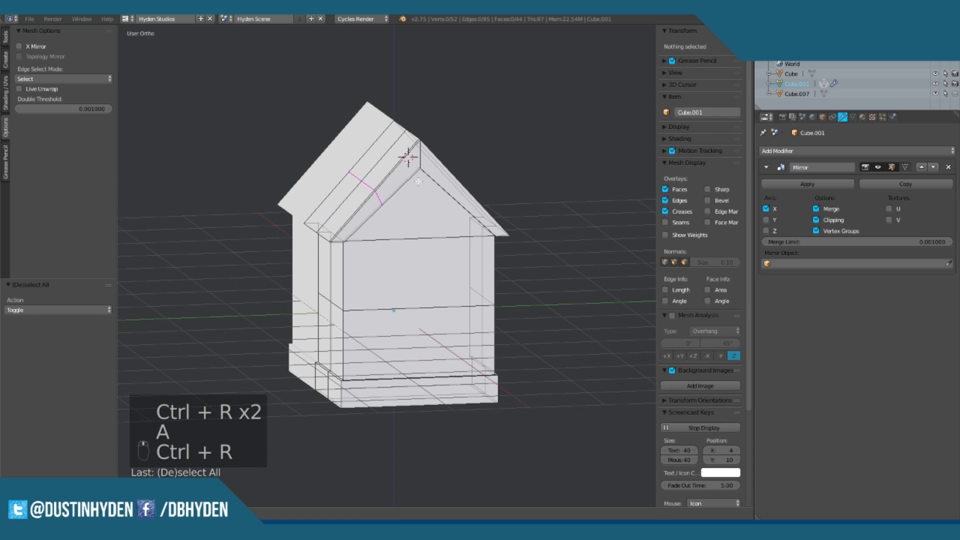
pyautogui.click(433, 301)
pyautogui.rightClick(433, 301)
# Step: Delete the triangular gable face above the end wall
pyautogui.moveTo(433, 301); pyautogui.dragTo(295, 316, button='middle')
pyautogui.scroll(4, 425, 180)
pyautogui.scroll(2, 295, 317)
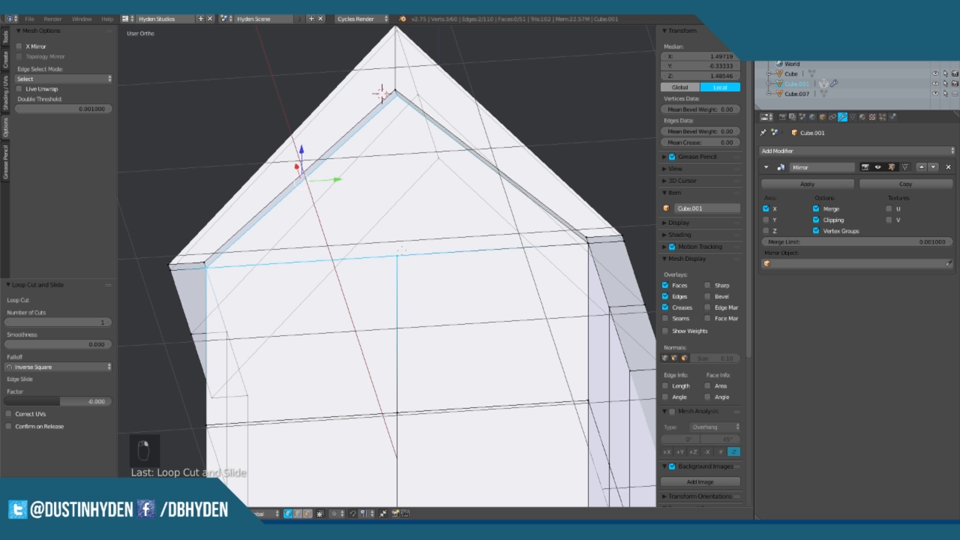
pyautogui.rightClick(402, 249)
pyautogui.press('x')
pyautogui.click(564, 246)
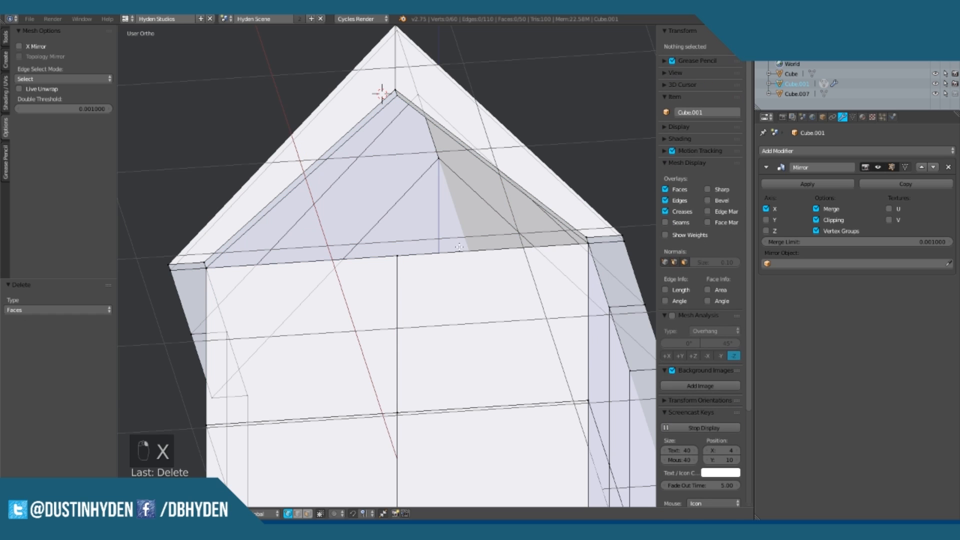
# Step: Fill the gable opening with two triangular faces that meet along a centre edge from the wall top to the peak
pyautogui.rightClick(395, 255)
pyautogui.keyDown('shift'); pyautogui.rightClick(585, 241); pyautogui.keyUp('shift')
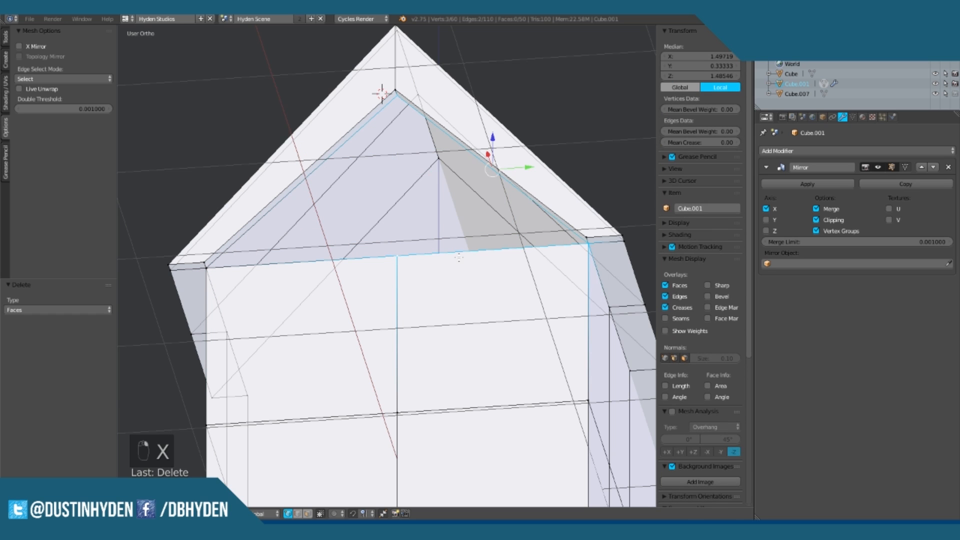
pyautogui.press('f')
pyautogui.rightClick(396, 254)
pyautogui.keyDown('shift'); pyautogui.rightClick(396, 106); pyautogui.keyUp('shift')
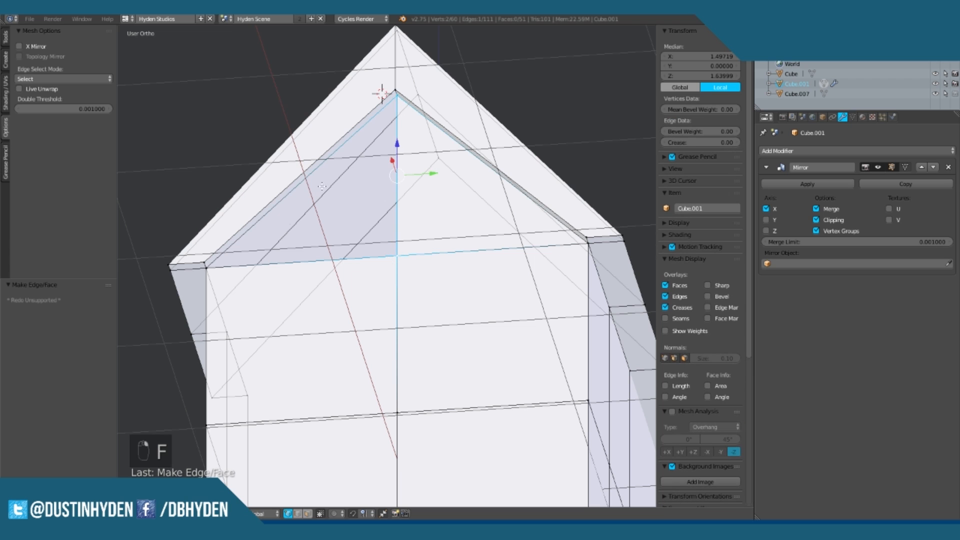
pyautogui.press('f')
pyautogui.moveTo(263, 258); pyautogui.dragTo(422, 271, button='middle')
pyautogui.press('a')
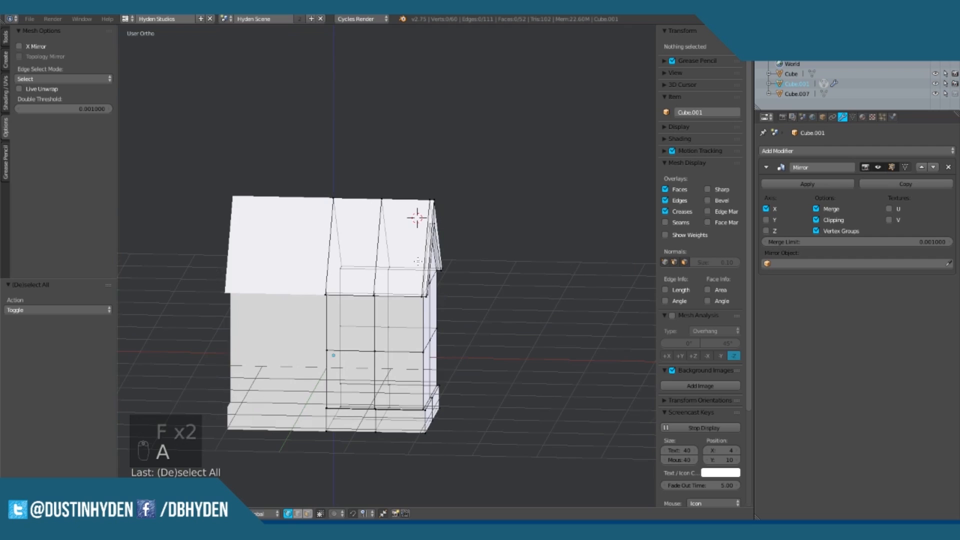
# Step: Select all plinth vertices in the side view and scale them narrower along Y
pyautogui.press('KP_3')
pyautogui.scroll(2, 530, 369)
pyautogui.keyDown('shift'); pyautogui.scroll(-1, 530, 370); pyautogui.keyUp('shift')
pyautogui.press('a')
pyautogui.press('a')
pyautogui.press('b')
pyautogui.moveTo(279, 393); pyautogui.dragTo(527, 338)
pyautogui.press('a')
pyautogui.press('b')
pyautogui.moveTo(261, 397); pyautogui.dragTo(527, 317)
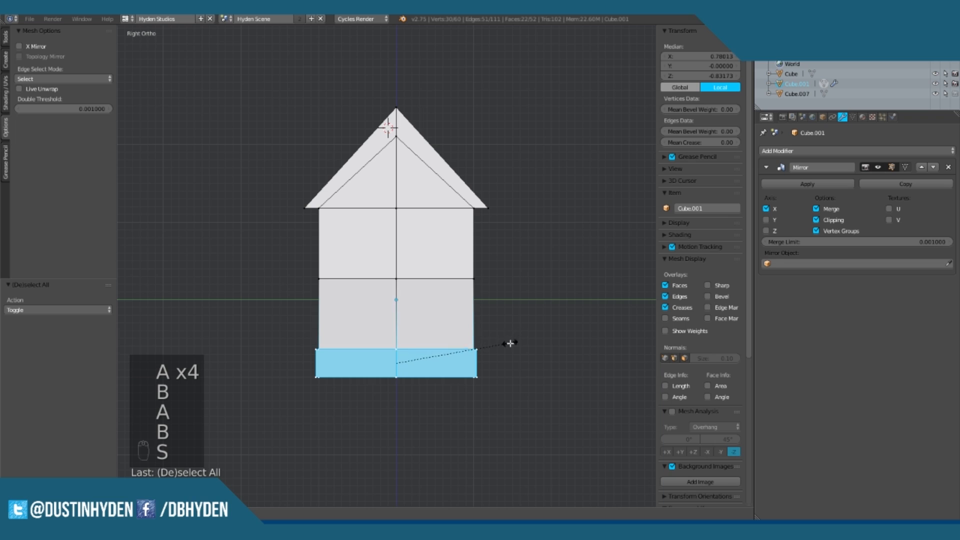
pyautogui.press('y')
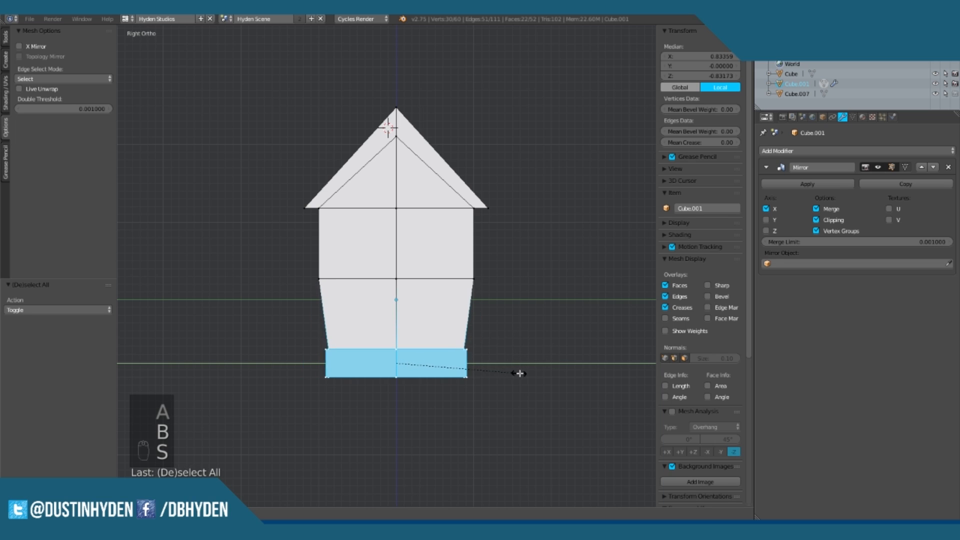
pyautogui.click(524, 374)
# Step: Select everything from the mid-wall loop down, scale it narrower along Y to even the taper, and check the house in object mode
pyautogui.press('a')
pyautogui.press('b')
pyautogui.moveTo(273, 400); pyautogui.dragTo(551, 282)
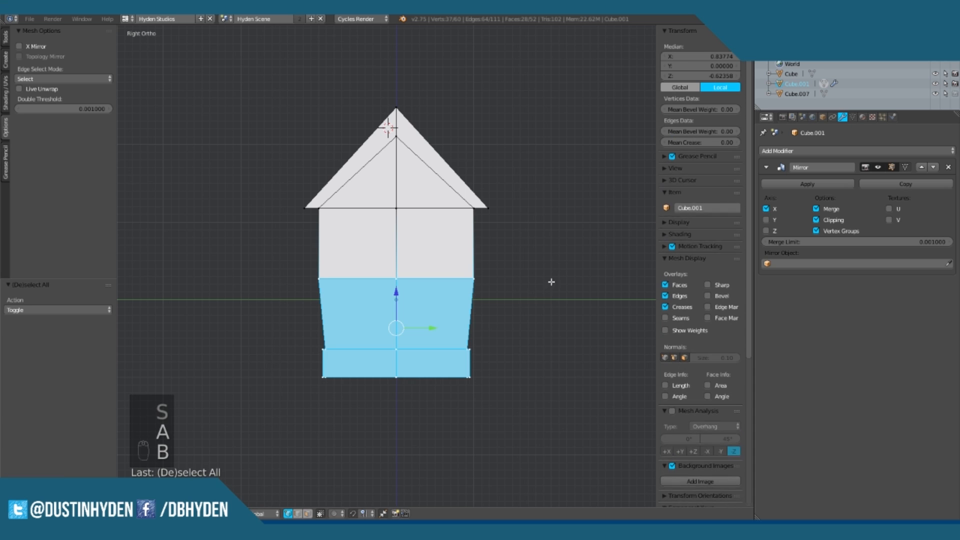
pyautogui.click(513, 285)
pyautogui.press('a')
pyautogui.press('Tab')
pyautogui.moveTo(360, 240); pyautogui.dragTo(470, 255, button='middle')
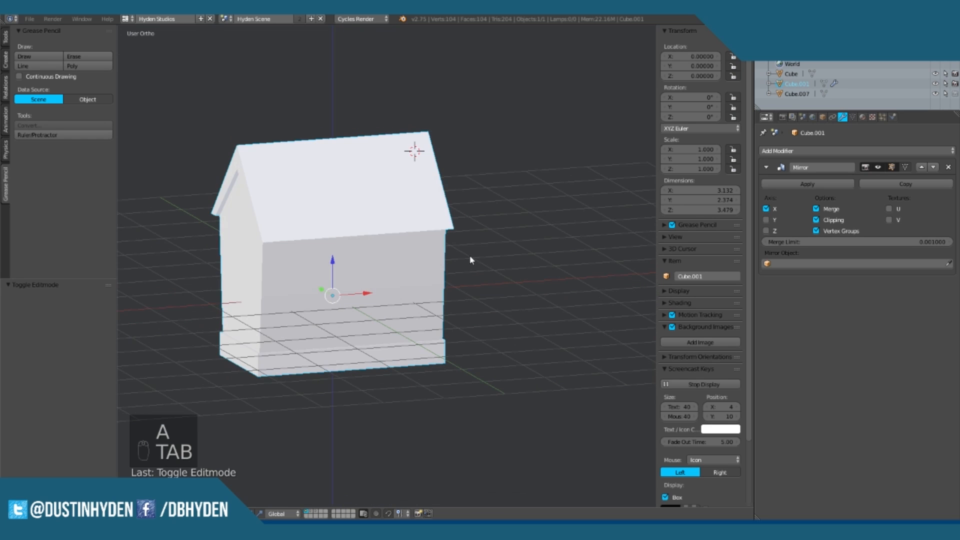
# Step: In the front view, move the plinth's vertices on the editable half, except those on the mirror seam, inward along X
pyautogui.press('KP_1')
pyautogui.press('Tab')
pyautogui.press('a')
pyautogui.press('a')
pyautogui.press('a')
pyautogui.press('b')
pyautogui.moveTo(356, 405); pyautogui.dragTo(502, 339)
pyautogui.moveTo(451, 380); pyautogui.dragTo(439, 379)
# Step: Move the mid-wall vertices of the editable half, except those on the seam, inward along X to straighten the wall taper
pyautogui.press('a')
pyautogui.press('b')
pyautogui.moveTo(353, 285); pyautogui.dragTo(488, 264)
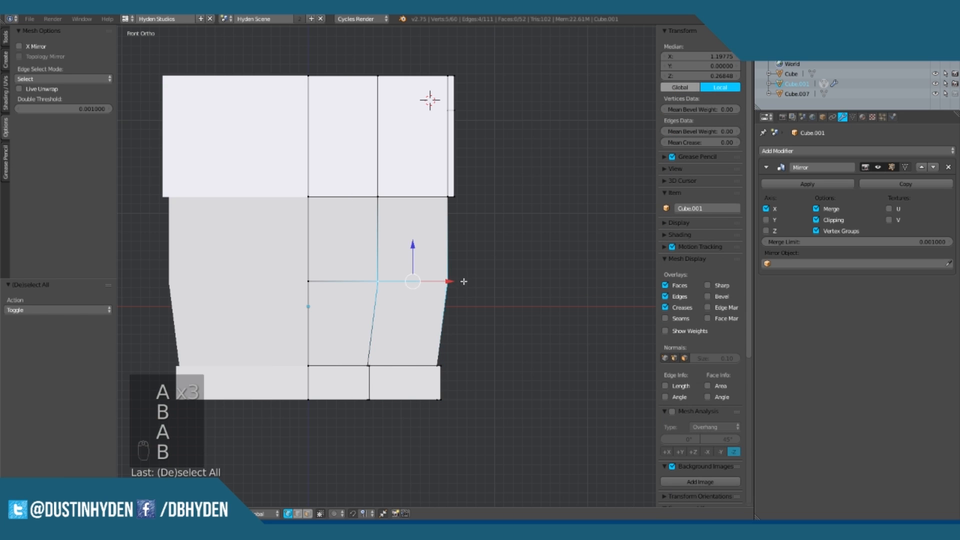
pyautogui.click(444, 282)
pyautogui.press('Tab')
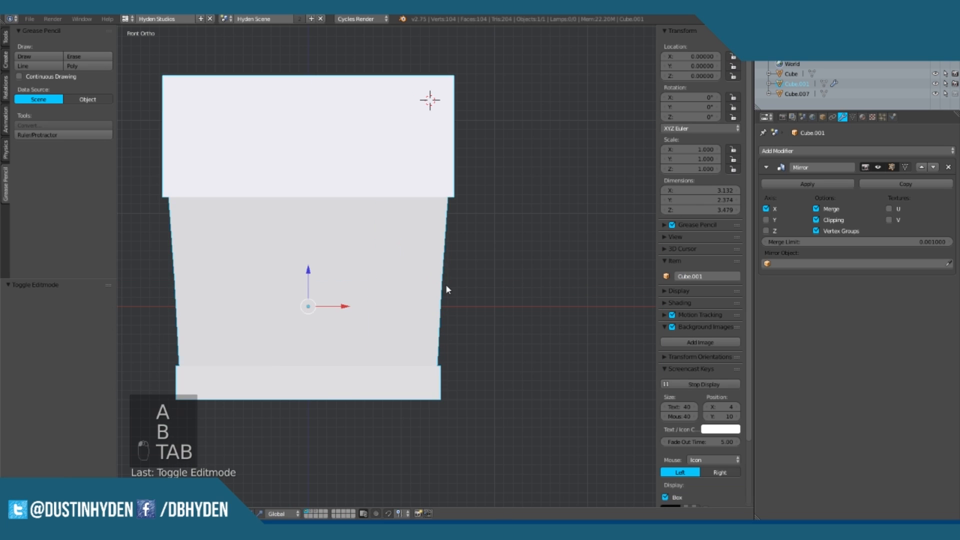
pyautogui.scroll(-4, 436, 285)
pyautogui.moveTo(435, 285); pyautogui.dragTo(467, 359, button='middle')
# Step: Add a centred loop cut across the roof slopes, midway between the ridge and the eaves
pyautogui.press('Tab')
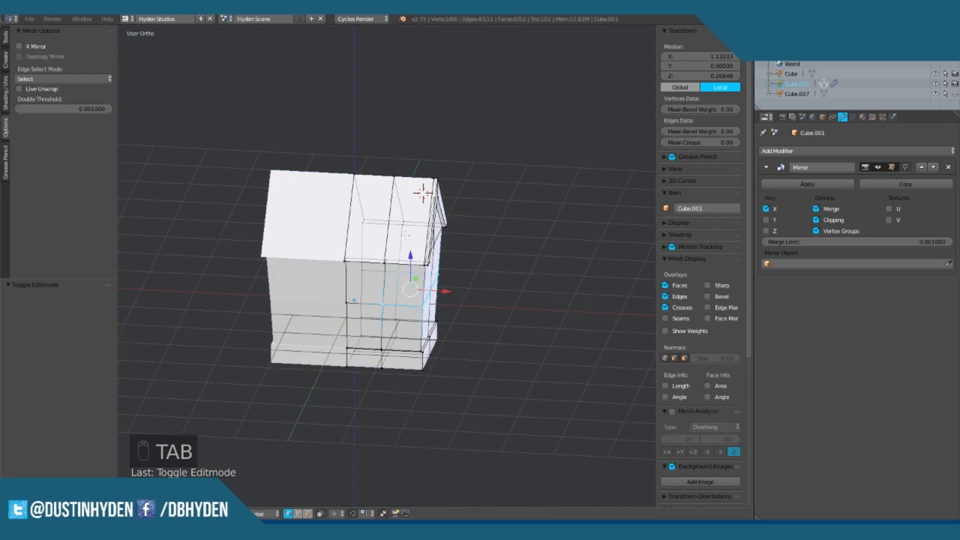
pyautogui.scroll(3, 436, 305)
pyautogui.press('KP_1')
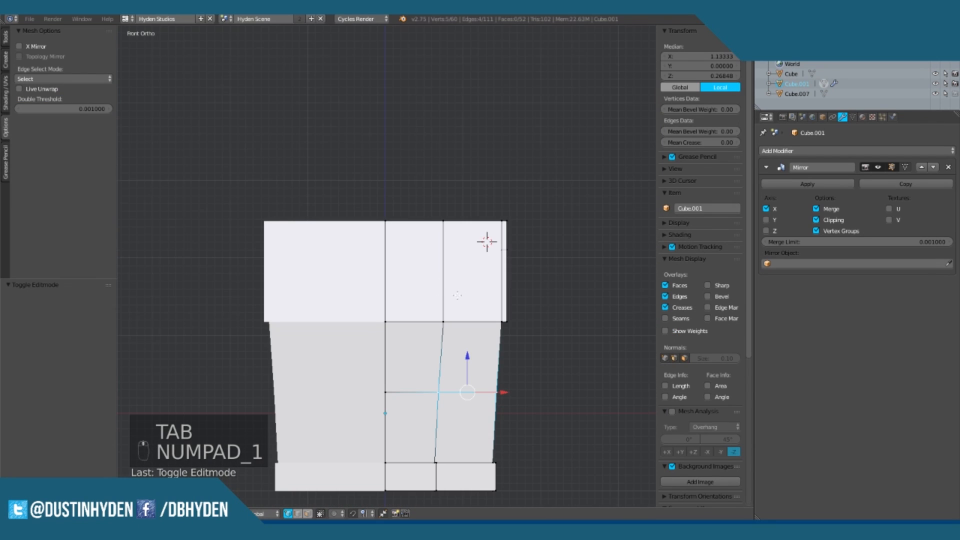
pyautogui.moveTo(457, 295); pyautogui.dragTo(352, 286, button='middle')
pyautogui.hotkey('ctrl', 'r')
pyautogui.click(352, 285)
pyautogui.rightClick(352, 285)
# Step: Select the corner vertices of one triangular gable face and examine where it meets the roof's middle loop
pyautogui.moveTo(547, 311); pyautogui.dragTo(417, 324, button='middle')
pyautogui.scroll(4, 418, 306)
pyautogui.scroll(2, 466, 296)
pyautogui.rightClick(412, 311)
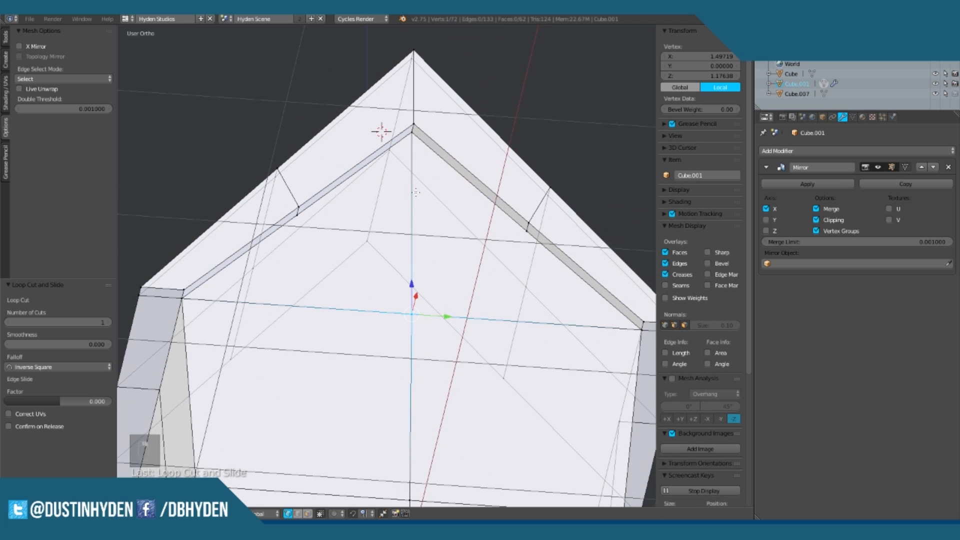
pyautogui.keyDown('shift'); pyautogui.rightClick(413, 125); pyautogui.keyUp('shift')
pyautogui.keyDown('shift'); pyautogui.rightClick(641, 331); pyautogui.keyUp('shift')
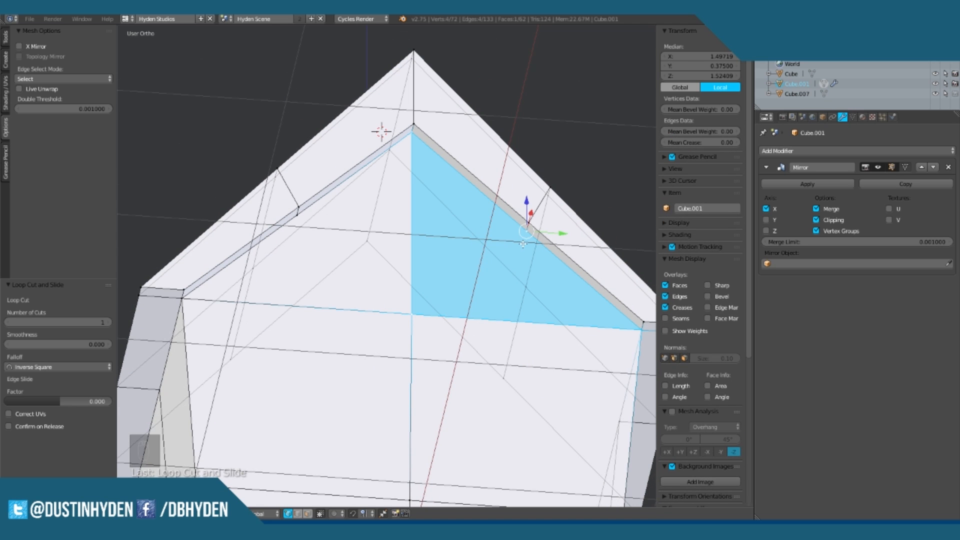
pyautogui.scroll(-3, 523, 243)
pyautogui.press('Tab')
pyautogui.press('Tab')
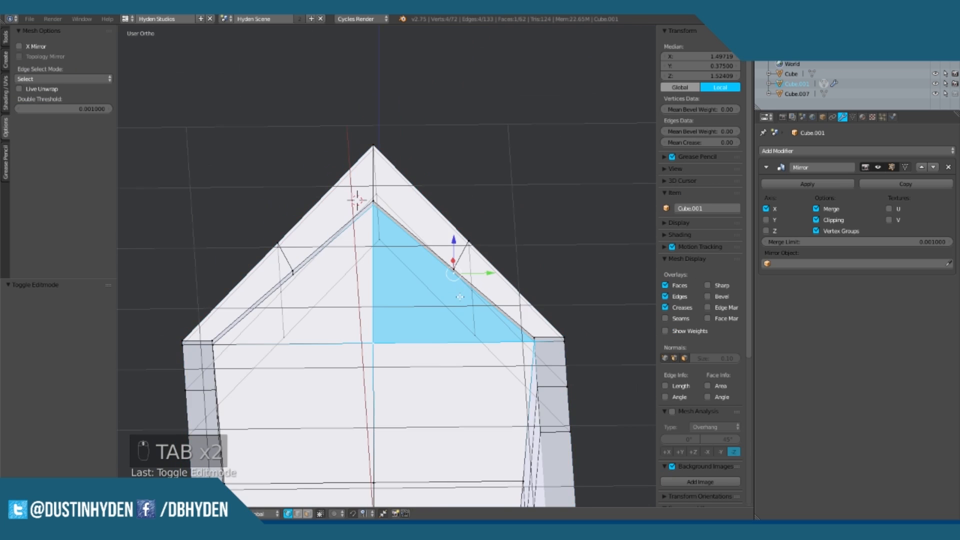
# Step: Try moving the vertex midway along one sloped gable edge by about -0.047 in Y and -0.038 in Z, then undo the move
pyautogui.scroll(2, 460, 296)
pyautogui.rightClick(496, 277)
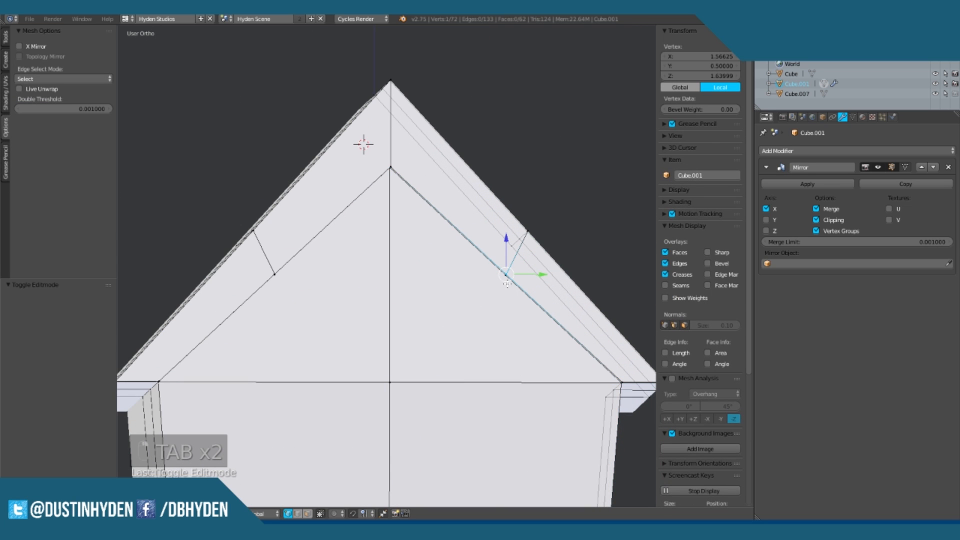
pyautogui.scroll(4, 538, 288)
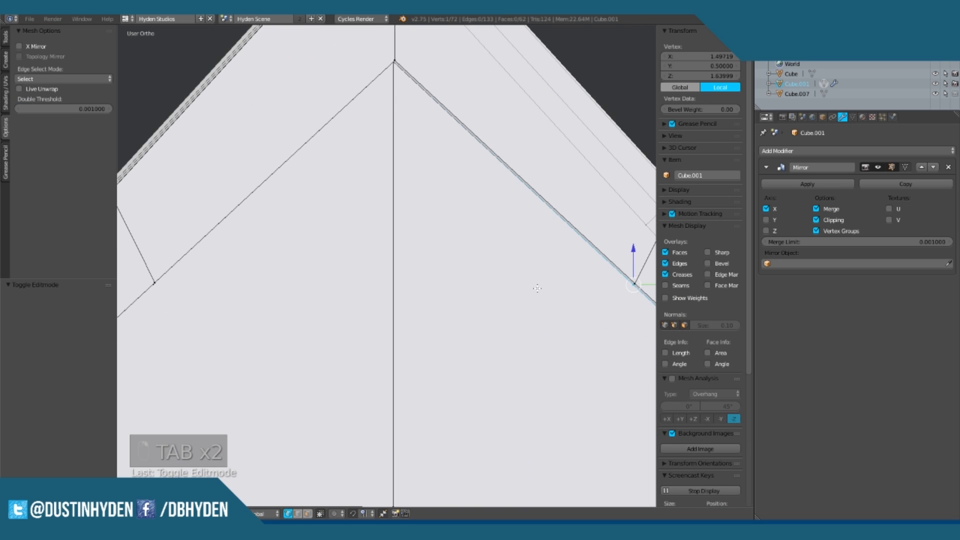
pyautogui.press('KP_3')
pyautogui.press('KP_1')
pyautogui.press('KP_3')
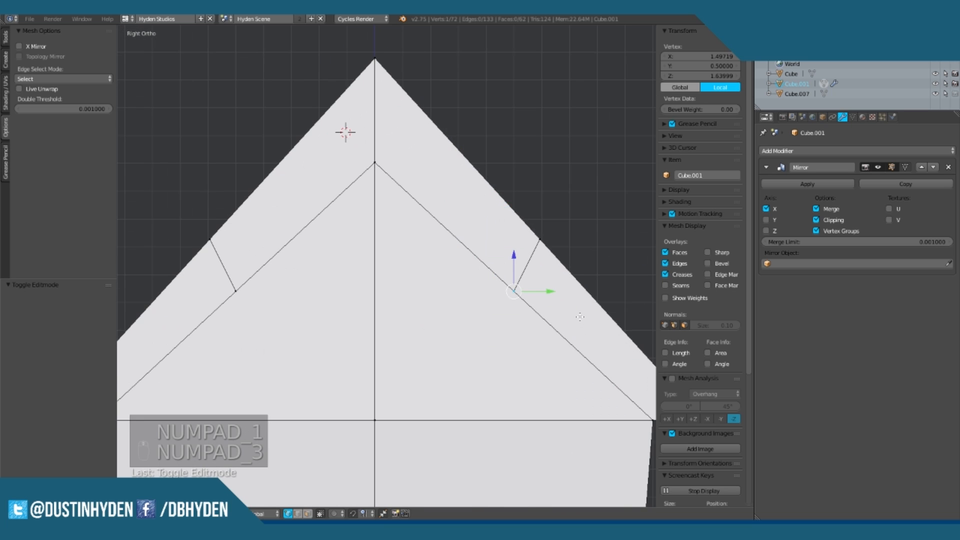
pyautogui.press('g')
pyautogui.click(499, 295)
pyautogui.moveTo(426, 189); pyautogui.dragTo(497, 264, button='middle')
pyautogui.scroll(-3, 509, 135)
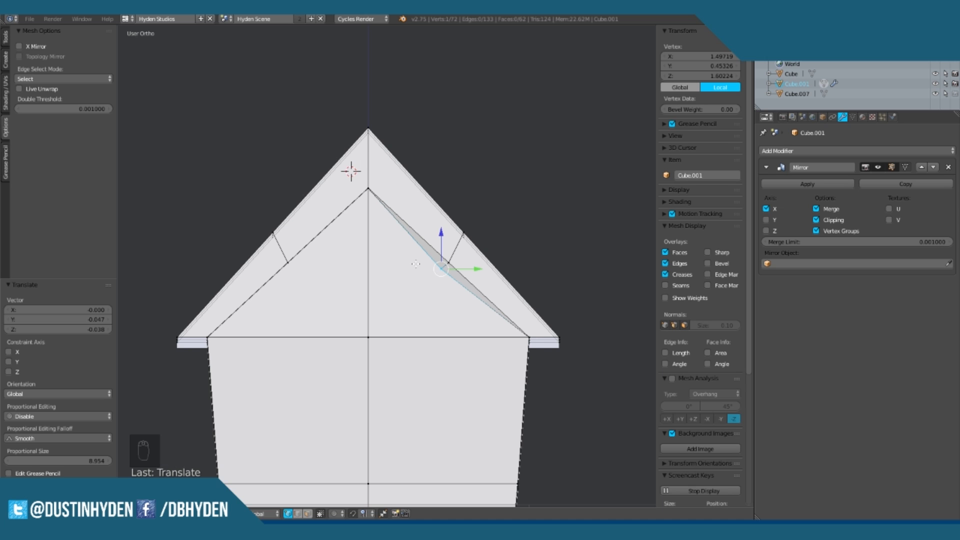
pyautogui.moveTo(416, 264); pyautogui.dragTo(386, 254, button='middle')
pyautogui.moveTo(321, 183); pyautogui.dragTo(424, 246, button='middle')
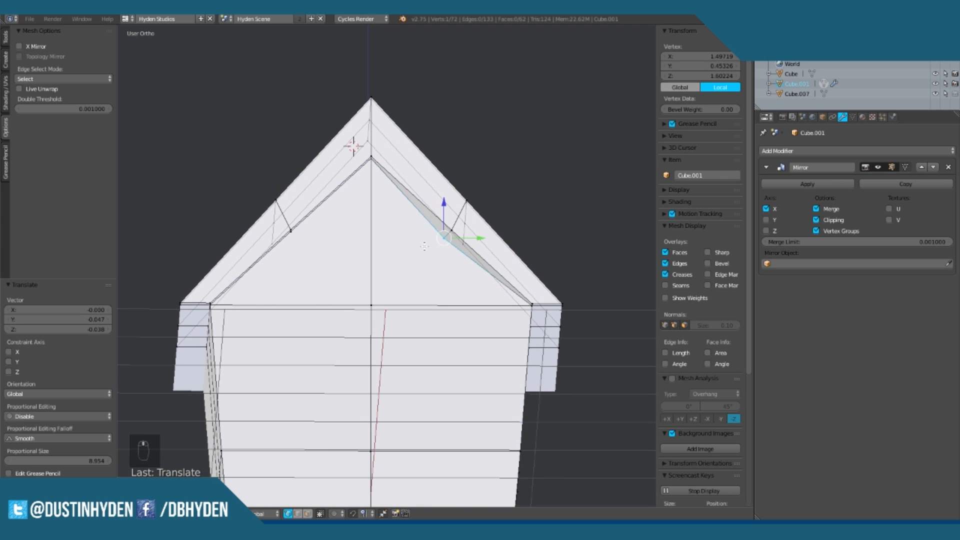
pyautogui.scroll(3, 435, 240)
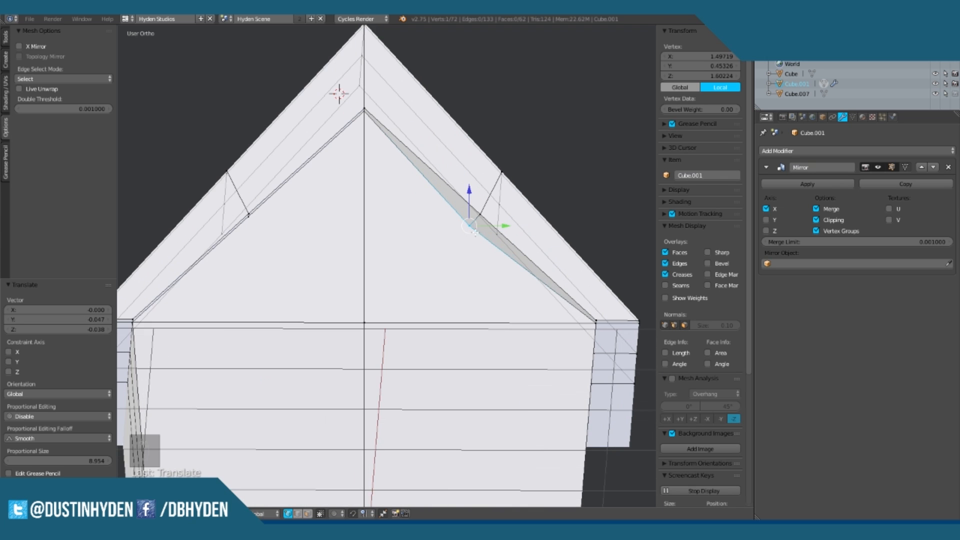
pyautogui.hotkey('ctrl', 'z')
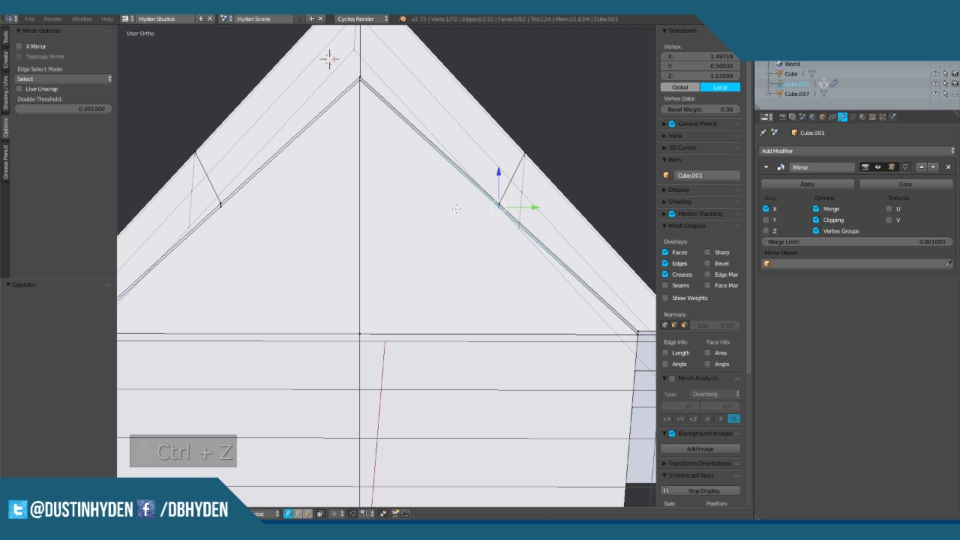
# Step: Examine the gable end and tapered walls from several angles, in both object and edit mode
pyautogui.scroll(-3, 457, 210)
pyautogui.moveTo(457, 210); pyautogui.dragTo(457, 229, button='middle')
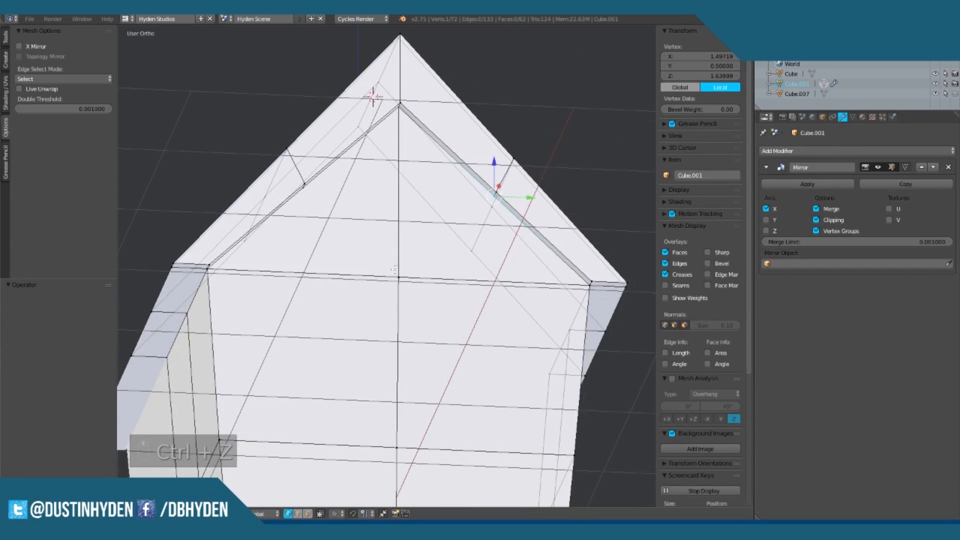
pyautogui.scroll(-5, 272, 189)
pyautogui.moveTo(419, 200); pyautogui.dragTo(402, 266, button='middle')
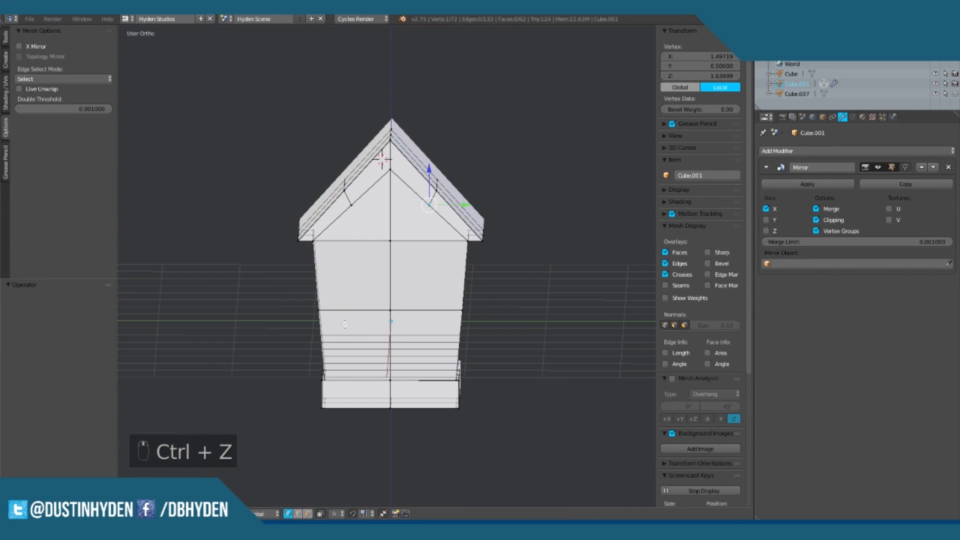
pyautogui.press('Tab')
pyautogui.moveTo(437, 314); pyautogui.dragTo(478, 205, button='middle')
pyautogui.press('Tab')
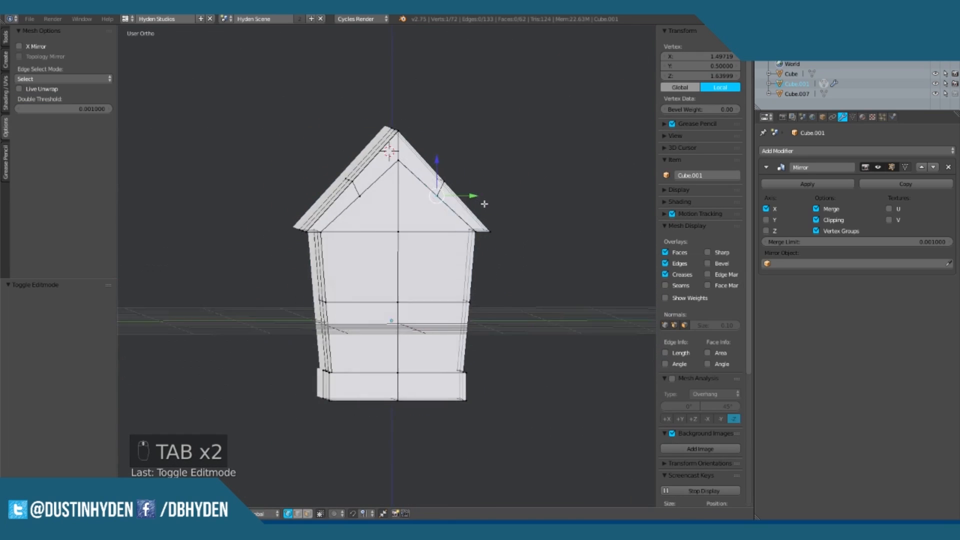
# Step: Try scaling the roof's middle edge loop inward along Y to curve the slopes, then undo it and clear the selection
pyautogui.press('KP_1')
pyautogui.press('KP_3')
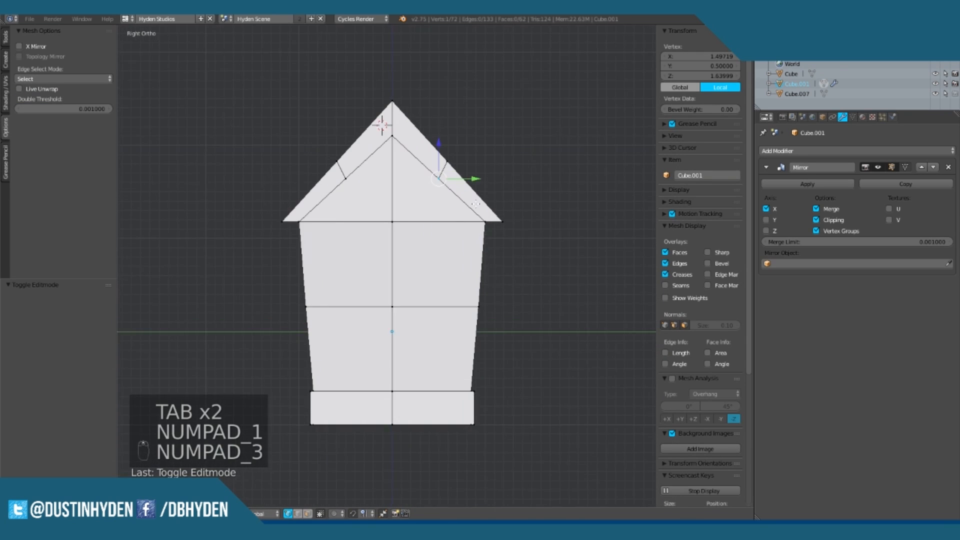
pyautogui.press('a')
pyautogui.press('a')
pyautogui.press('b')
pyautogui.press('s')
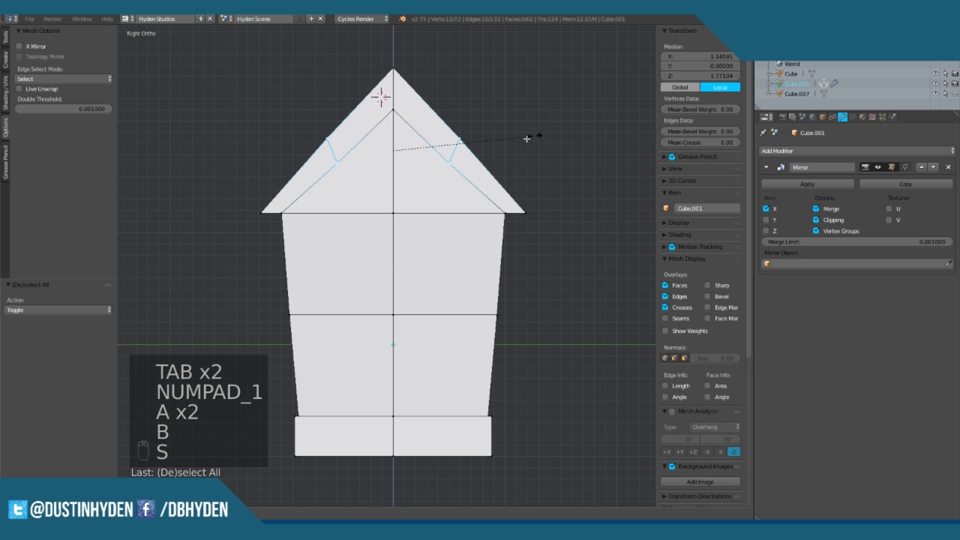
pyautogui.press('y')
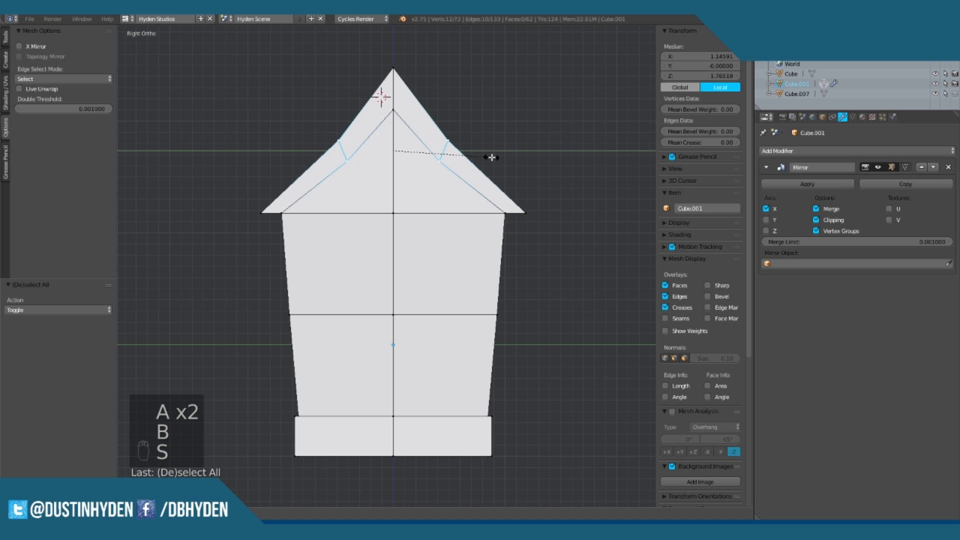
pyautogui.click(494, 157)
pyautogui.hotkey('ctrl', 'z')
pyautogui.press('a')
pyautogui.moveTo(440, 205); pyautogui.dragTo(448, 185, button='middle')
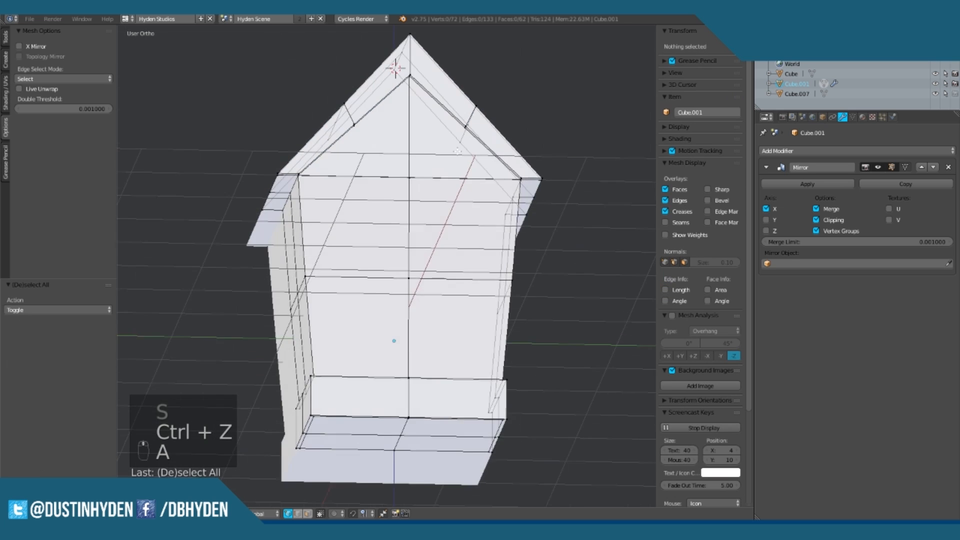
# Step: Select the faces filling the triangular gable end beneath the roof overhang and delete them
pyautogui.scroll(4, 448, 184)
pyautogui.scroll(-5, 446, 184)
pyautogui.rightClick(446, 191)
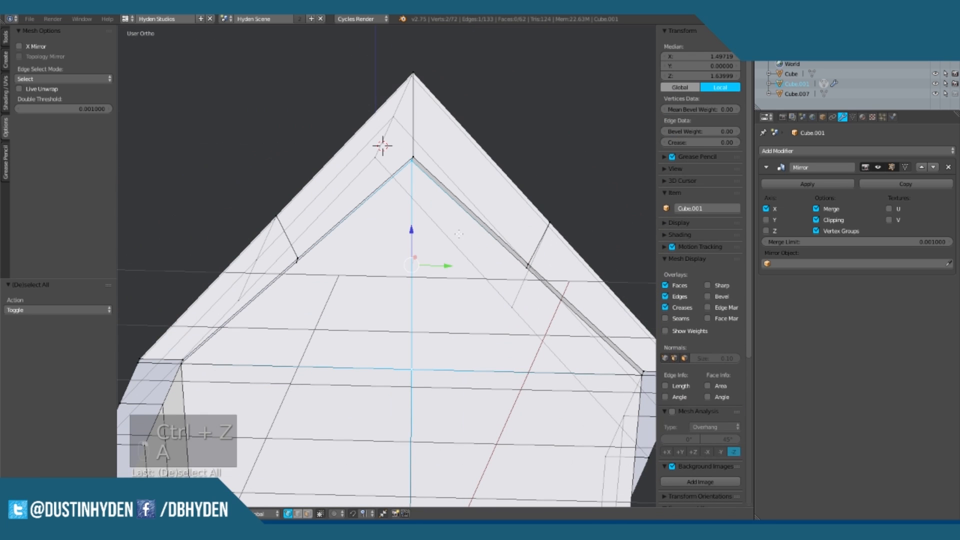
pyautogui.keyDown('shift'); pyautogui.rightClick(632, 372); pyautogui.keyUp('shift')
pyautogui.keyDown('shift'); pyautogui.moveTo(562, 368); pyautogui.dragTo(609, 320, button='middle'); pyautogui.keyUp('shift')
pyautogui.keyDown('shift'); pyautogui.rightClick(248, 226); pyautogui.keyUp('shift')
pyautogui.keyDown('shift'); pyautogui.moveTo(247, 226); pyautogui.dragTo(303, 209, button='middle'); pyautogui.keyUp('shift')
pyautogui.keyDown('shift'); pyautogui.rightClick(167, 315); pyautogui.keyUp('shift')
pyautogui.press('x')
pyautogui.click(180, 323)
# Step: Fill one lower corner and the central diamond of the open gable, using the wall's top centre and mid-slope vertices
pyautogui.rightClick(392, 277)
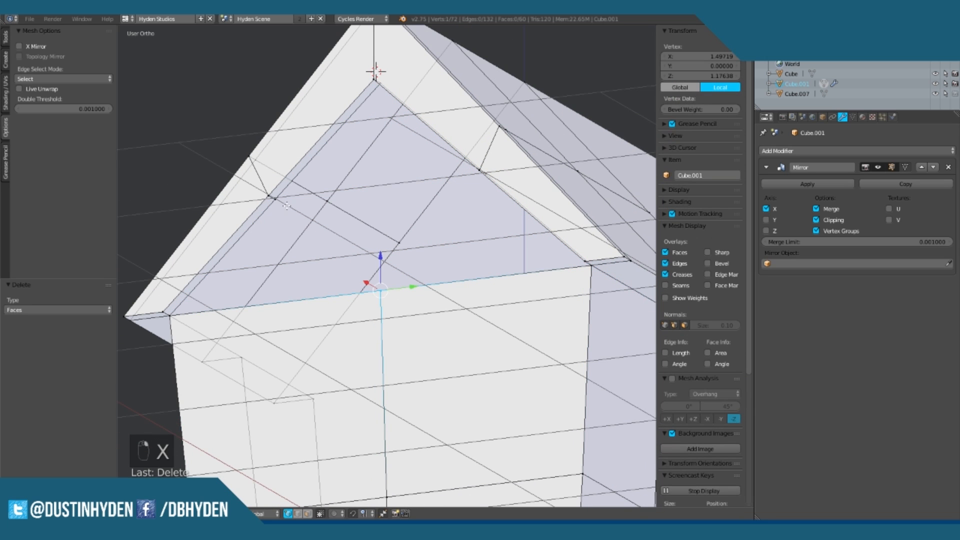
pyautogui.press('f')
pyautogui.keyDown('shift'); pyautogui.moveTo(342, 168); pyautogui.dragTo(384, 212, button='middle'); pyautogui.keyUp('shift')
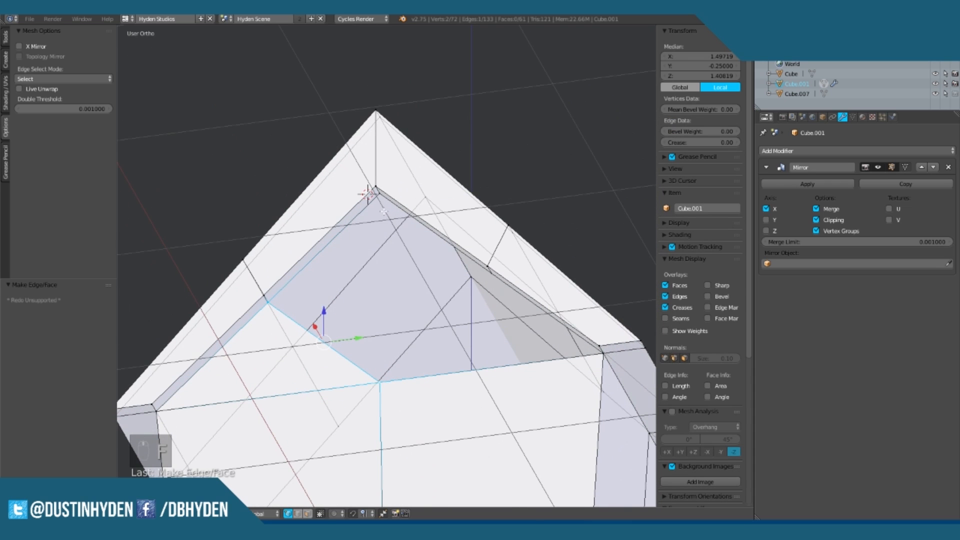
pyautogui.press('f')
pyautogui.moveTo(489, 283); pyautogui.dragTo(474, 300, button='middle')
pyautogui.press('Tab')
pyautogui.press('Tab')
# Step: Fill the remaining lower triangle of the gable between the wall's top centre, the mid-slope vertex and the wall corner
pyautogui.scroll(3, 474, 302)
pyautogui.rightClick(483, 336)
pyautogui.keyDown('shift'); pyautogui.moveTo(482, 337); pyautogui.dragTo(417, 282, button='middle'); pyautogui.keyUp('shift')
pyautogui.hotkey('ctrl', 'z')
pyautogui.keyDown('shift'); pyautogui.rightClick(479, 210); pyautogui.keyUp('shift')
pyautogui.press('f')
pyautogui.press('Tab')
pyautogui.scroll(-5, 451, 261)
pyautogui.press('Tab')
# Step: In side view, scale the roof's middle edge loop by 0.766 along Y, and widen it again by 1.280
pyautogui.press('KP_3')
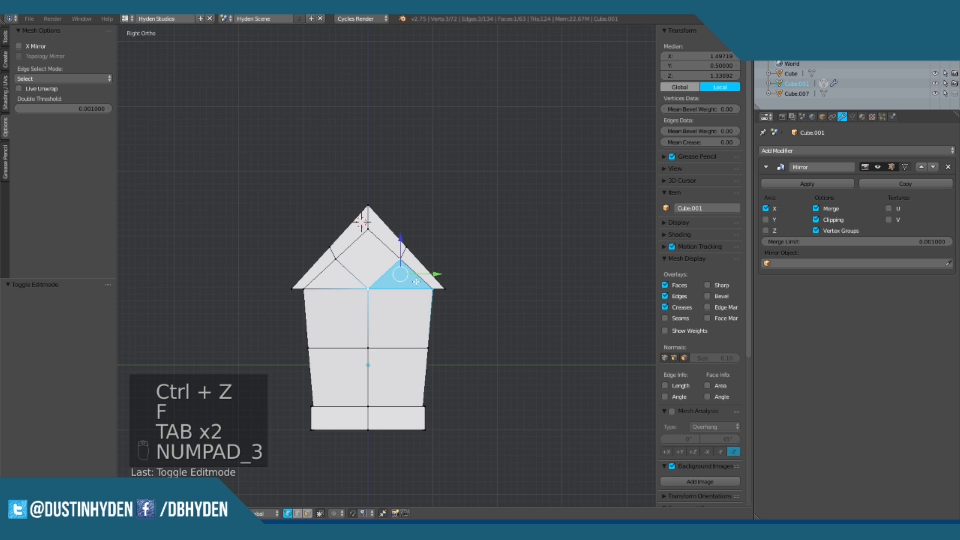
pyautogui.scroll(3, 416, 282)
pyautogui.press('a')
pyautogui.press('a')
pyautogui.press('b')
pyautogui.moveTo(269, 264); pyautogui.dragTo(468, 224)
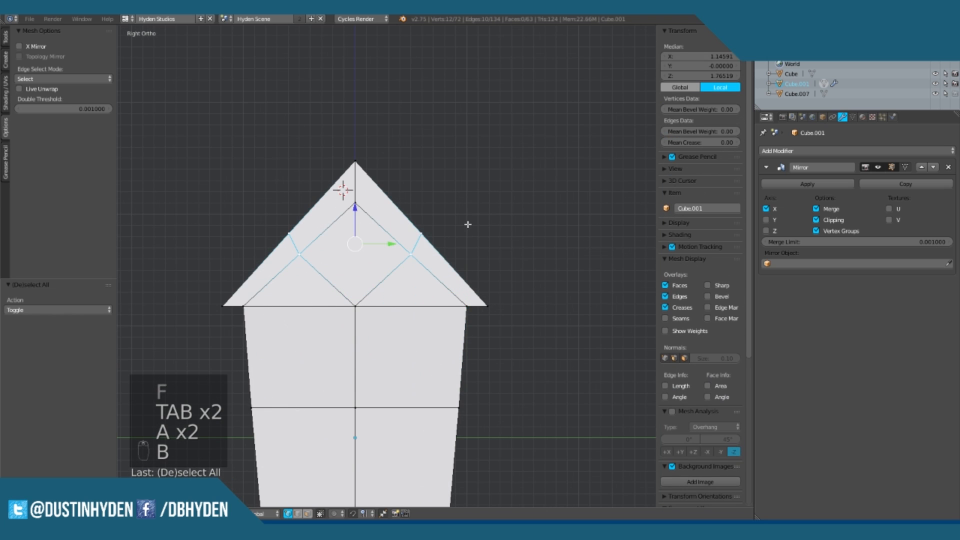
pyautogui.scroll(2, 523, 247)
pyautogui.press('s')
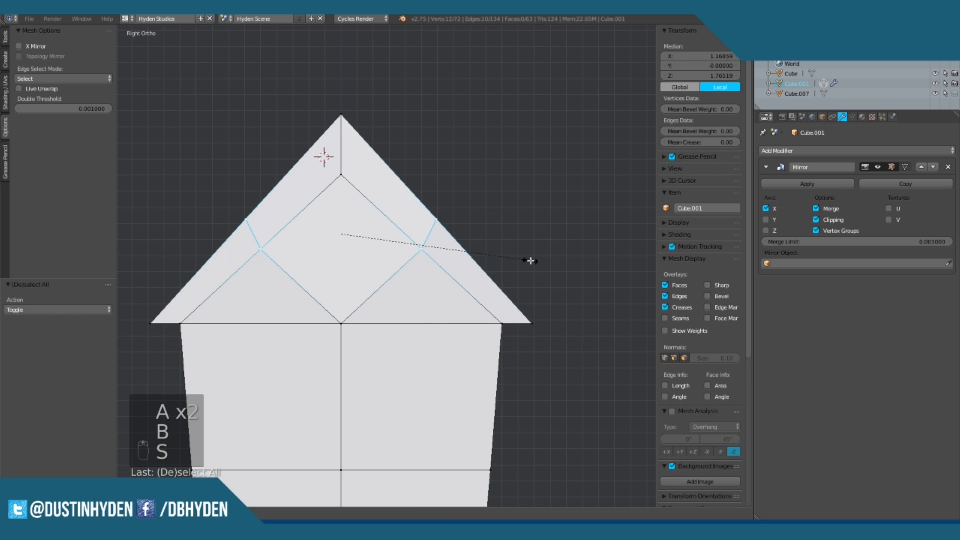
pyautogui.press('y')
pyautogui.click(479, 260)
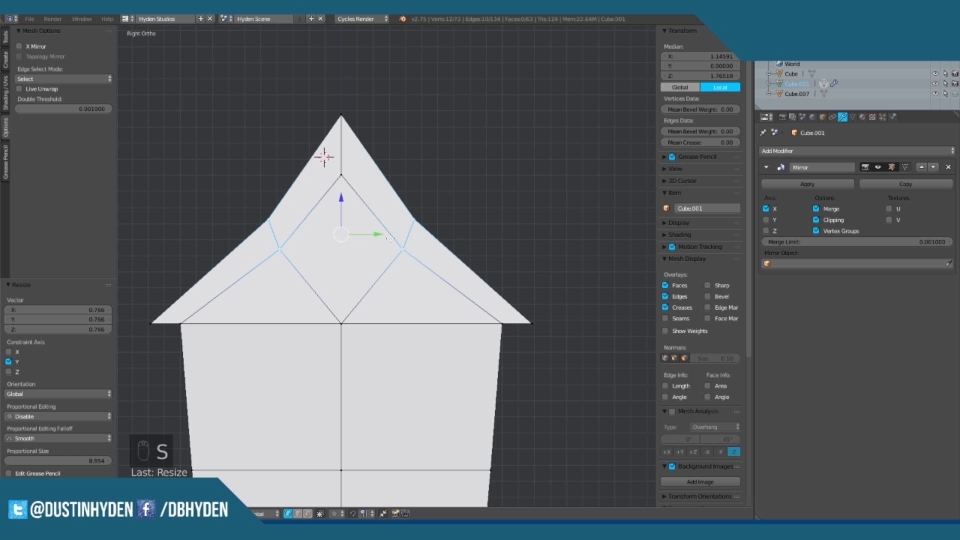
pyautogui.press('y')
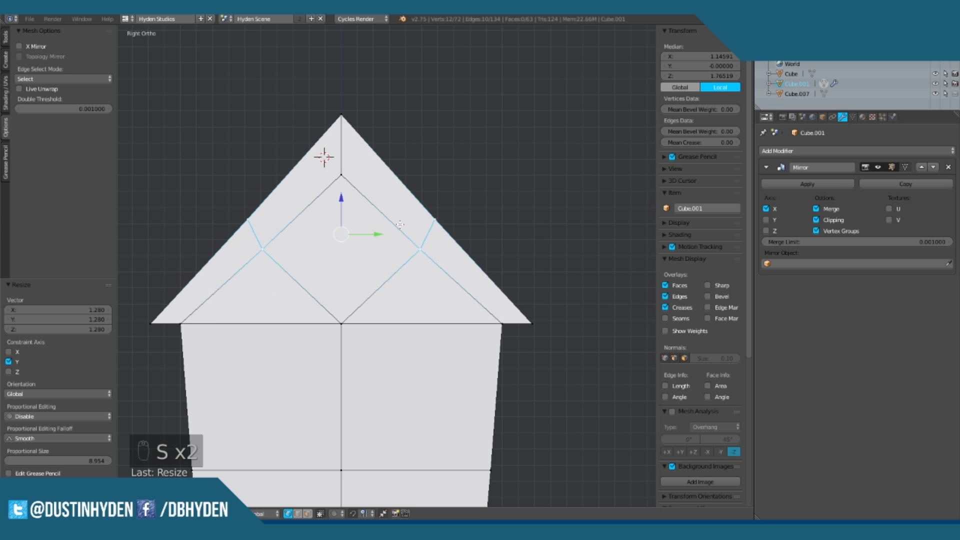
# Step: Lower the roof's middle edge loop along Z and raise the ridge vertices to give the slopes a concave curve
pyautogui.moveTo(344, 196); pyautogui.dragTo(382, 60)
pyautogui.press('a')
pyautogui.press('b')
pyautogui.moveTo(344, 105); pyautogui.dragTo(344, 91)
pyautogui.press('Tab')
pyautogui.scroll(-6, 343, 233)
pyautogui.moveTo(342, 232); pyautogui.dragTo(343, 279, button='middle')
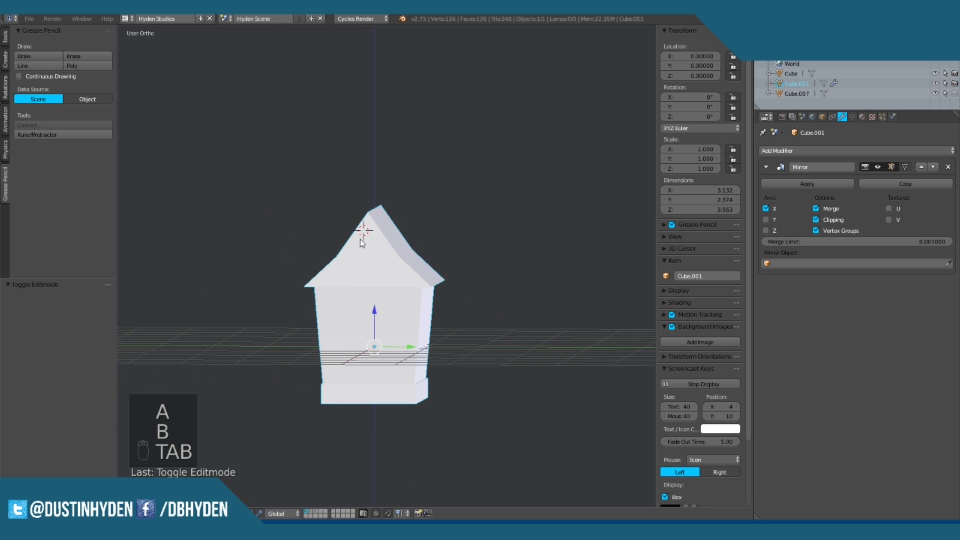
# Step: In side view, move the gable's two inner mid-slope points up, closer to the outer roof edge
pyautogui.press('KP_3')
pyautogui.press('Tab')
pyautogui.scroll(4, 414, 233)
pyautogui.scroll(1, 414, 233)
pyautogui.press('a')
pyautogui.press('a')
pyautogui.press('b')
pyautogui.moveTo(252, 258); pyautogui.dragTo(420, 274)
pyautogui.press('g')
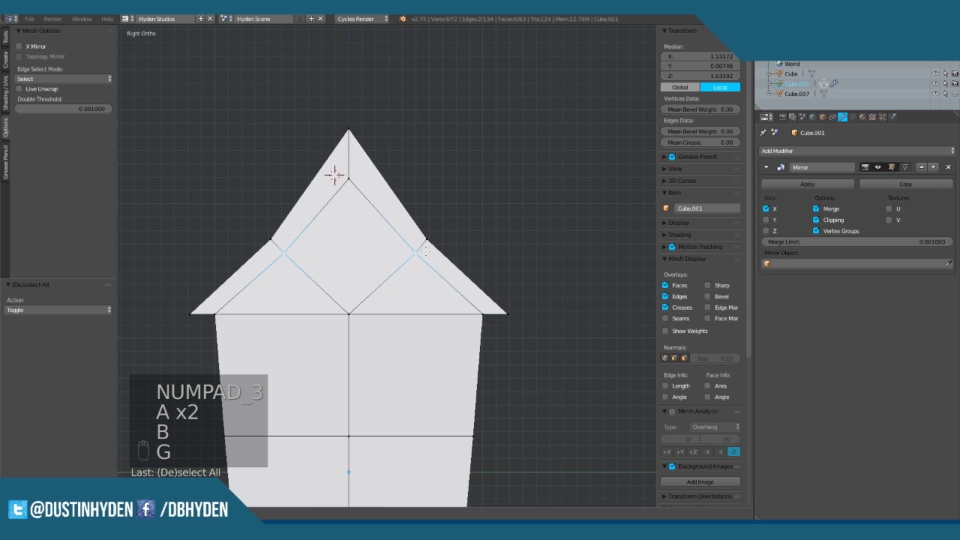
pyautogui.click(425, 252)
# Step: Move the inner gable peak vertices up close beneath the roof ridge
pyautogui.press('a')
pyautogui.press('b')
pyautogui.moveTo(344, 199); pyautogui.dragTo(356, 165)
pyautogui.press('g')
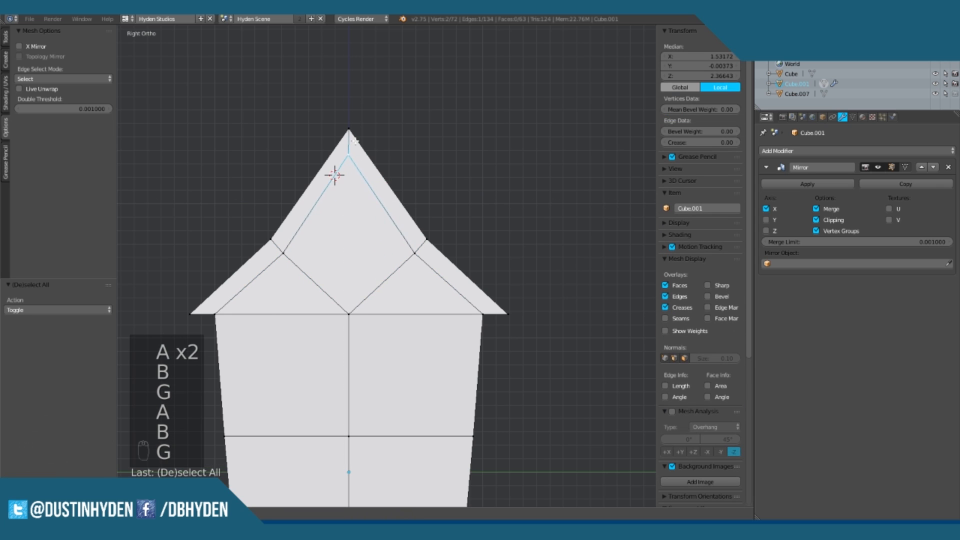
pyautogui.click(357, 132)
# Step: Scale the roof's middle edge loop slightly outward along Y to soften the curve of the slopes
pyautogui.press('a')
pyautogui.press('b')
pyautogui.moveTo(294, 271); pyautogui.dragTo(482, 209)
pyautogui.press('s')
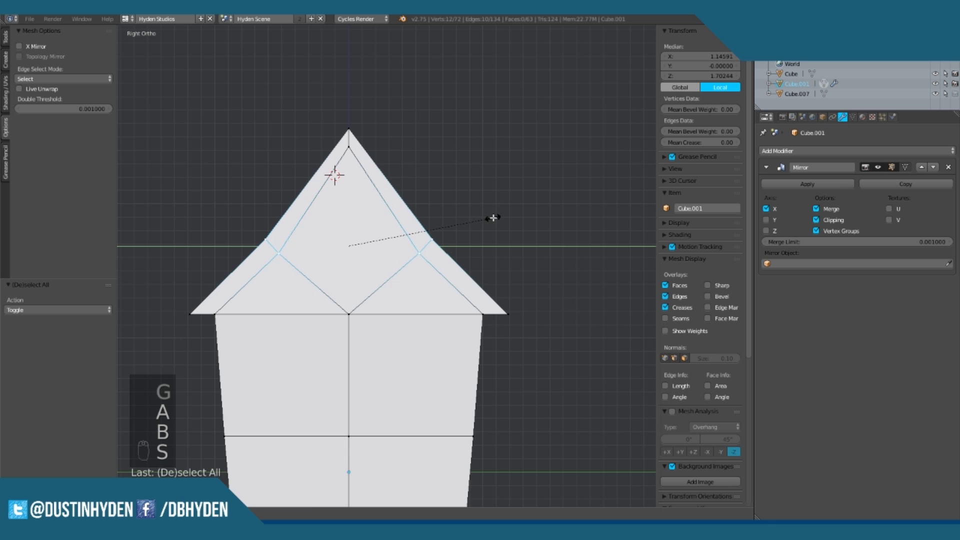
pyautogui.click(497, 219)
pyautogui.press('Tab')
pyautogui.moveTo(347, 240); pyautogui.dragTo(368, 279, button='middle')
pyautogui.scroll(-4, 502, 287)
# Step: In front view, raise the house object to about 1.013 in Z so its base rests on the grid floor
pyautogui.press('KP_1')
pyautogui.scroll(3, 369, 279)
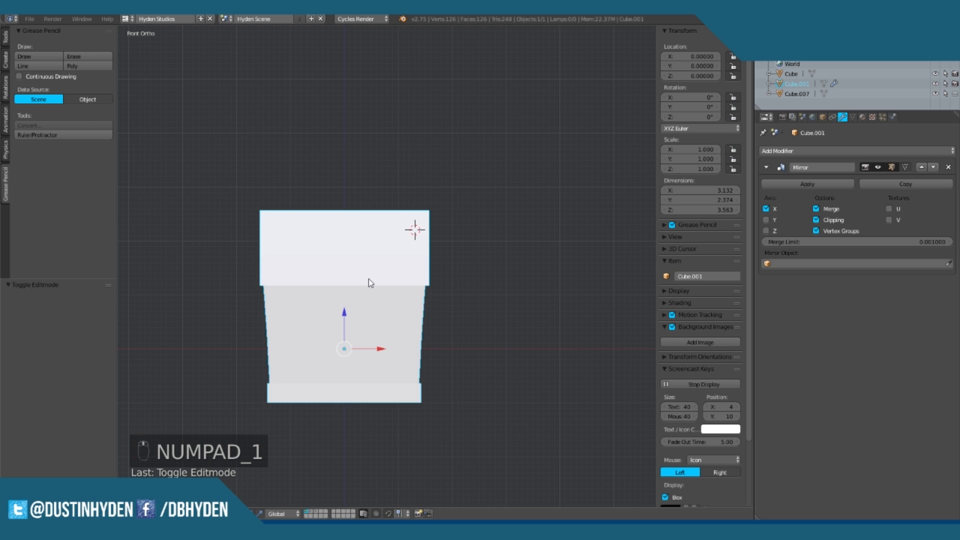
pyautogui.keyDown('shift'); pyautogui.scroll(-3, 380, 260); pyautogui.keyUp('shift')
pyautogui.scroll(1, 361, 220)
pyautogui.moveTo(342, 244); pyautogui.dragTo(467, 203)
pyautogui.moveTo(467, 203); pyautogui.dragTo(380, 173, button='middle')
# Step: Select the end faces of the roof's thickness around the gable and extrude them outward by 0.046
pyautogui.press('Tab')
pyautogui.scroll(5, 406, 173)
pyautogui.press('a')
pyautogui.press('a')
pyautogui.scroll(1, 434, 280)
pyautogui.keyDown('shift'); pyautogui.moveTo(450, 127); pyautogui.dragTo(422, 274, button='middle'); pyautogui.keyUp('shift')
pyautogui.scroll(2, 422, 275)
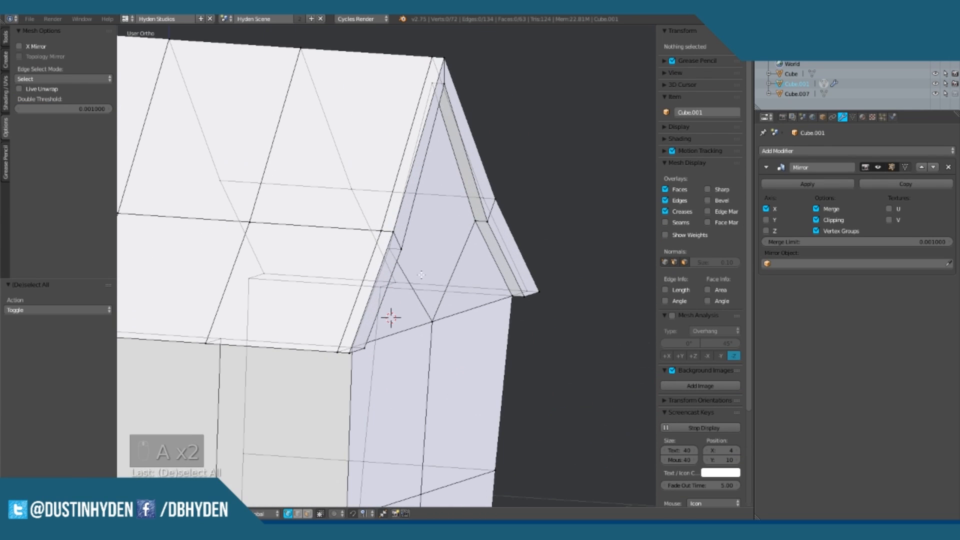
pyautogui.rightClick(368, 347)
pyautogui.keyDown('shift'); pyautogui.rightClick(351, 353); pyautogui.keyUp('shift')
pyautogui.keyDown('shift'); pyautogui.rightClick(407, 256); pyautogui.keyUp('shift')
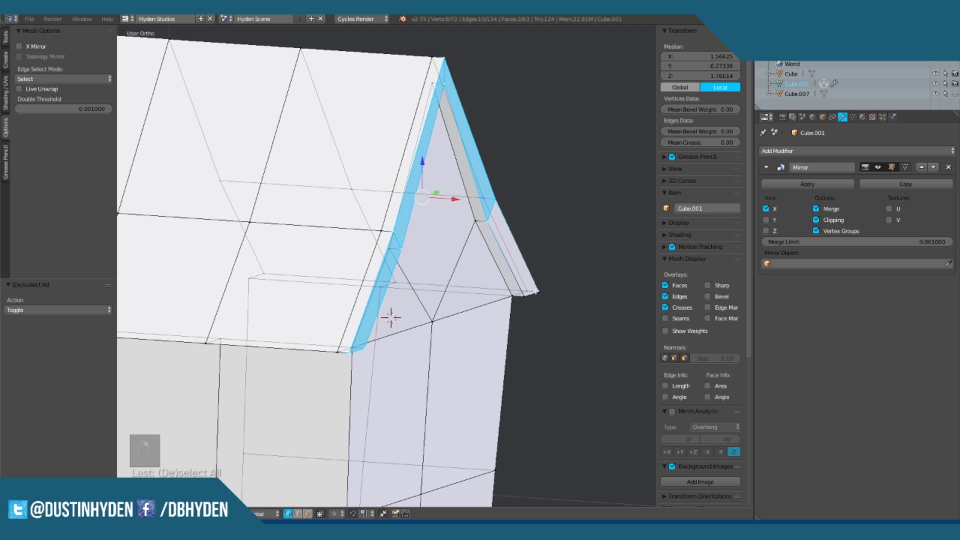
pyautogui.scroll(-2, 529, 275)
pyautogui.press('e')
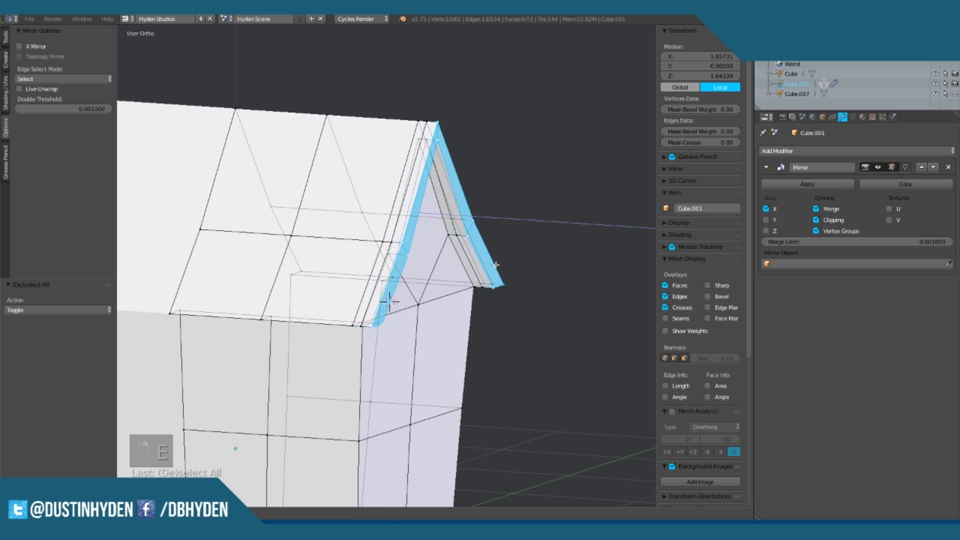
pyautogui.click(491, 265)
# Step: Select the narrow strip of top faces along both gable slopes and inset them with outward depth as a raised trim
pyautogui.scroll(2, 450, 280)
pyautogui.rightClick(404, 306)
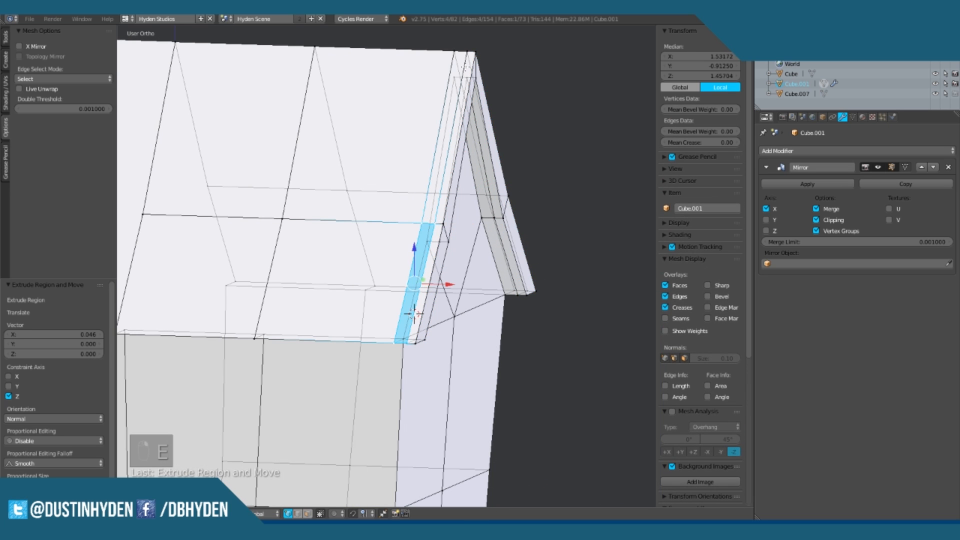
pyautogui.moveTo(460, 59); pyautogui.dragTo(354, 250, button='middle')
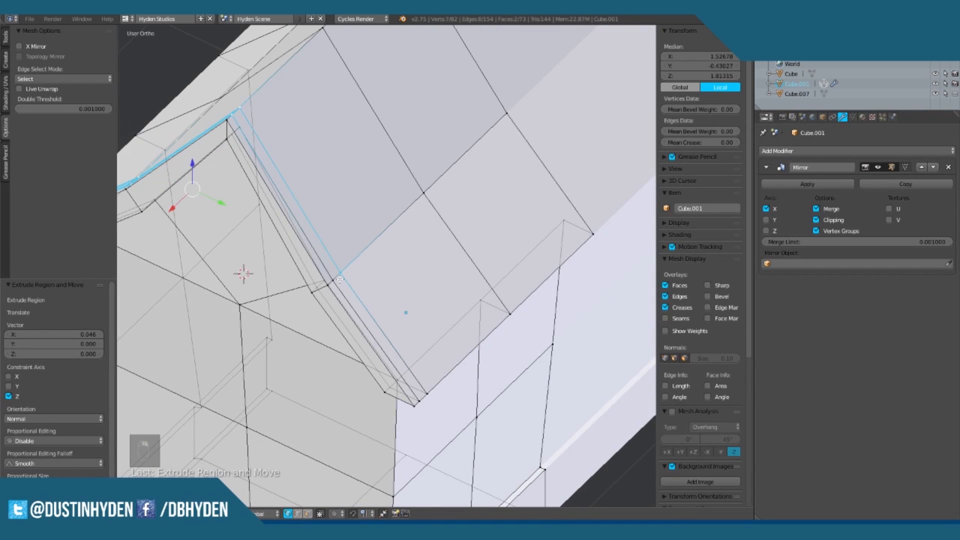
pyautogui.keyDown('shift'); pyautogui.rightClick(425, 402); pyautogui.keyUp('shift')
pyautogui.moveTo(425, 401); pyautogui.dragTo(436, 319, button='middle')
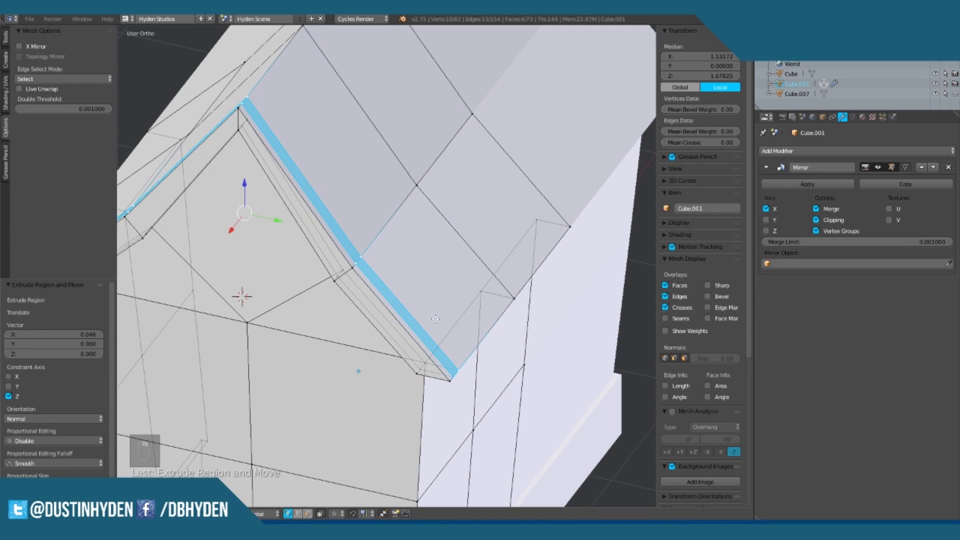
pyautogui.press('i')
pyautogui.keyDown('ctrl'); pyautogui.click(495, 317); pyautogui.keyUp('ctrl')
# Step: Examine the raised roof trim from several angles in object and edit mode, ending in front view
pyautogui.moveTo(378, 283); pyautogui.dragTo(430, 250, button='middle')
pyautogui.scroll(-2, 405, 245)
pyautogui.press('Tab')
pyautogui.moveTo(372, 265); pyautogui.dragTo(468, 307, button='middle')
pyautogui.scroll(-3, 431, 259)
pyautogui.press('Tab')
pyautogui.moveTo(401, 392)
pyautogui.mouseDown(button='middle')
pyautogui.moveTo(356, 268)
pyautogui.moveTo(364, 250)
pyautogui.moveTo(440, 273)
pyautogui.moveTo(426, 274)
pyautogui.mouseUp(button='middle')
pyautogui.press('Tab')
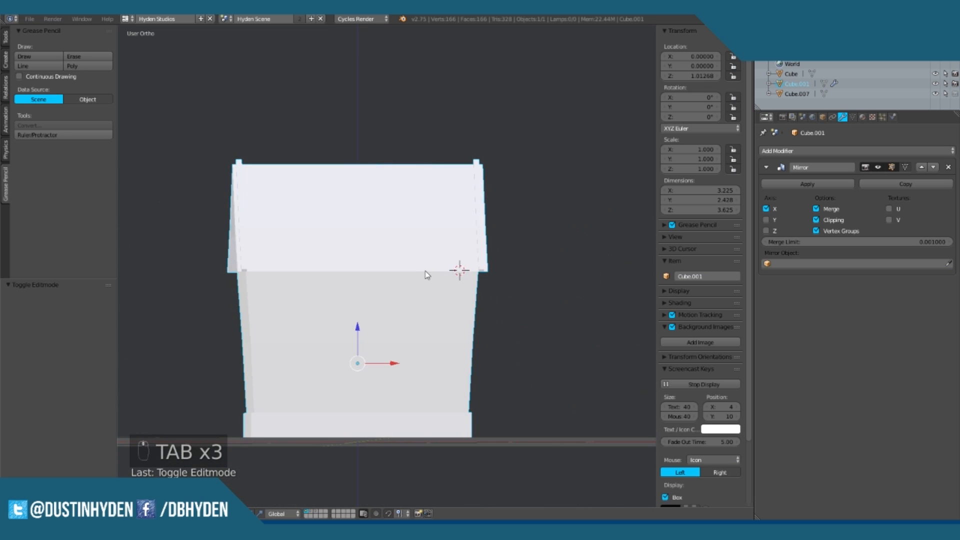
pyautogui.press('KP_1')
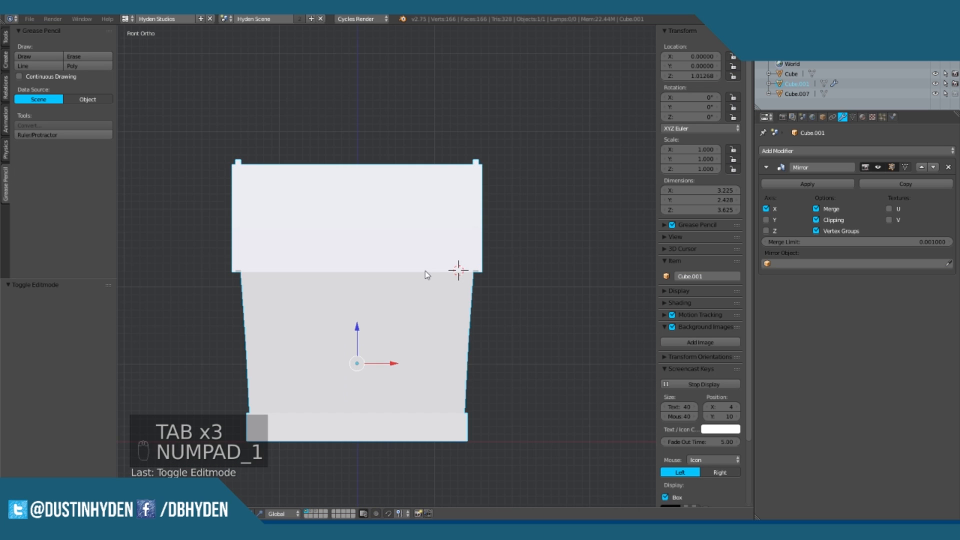
# Step: View the finished blue-roofed example building on its separate layer, and return to the house model's layer
pyautogui.click(313, 511)
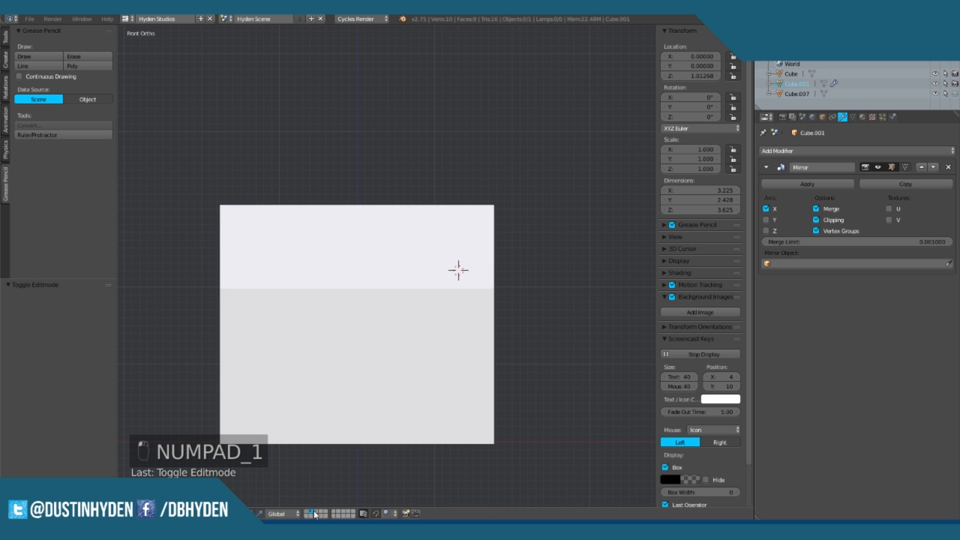
pyautogui.click(319, 515)
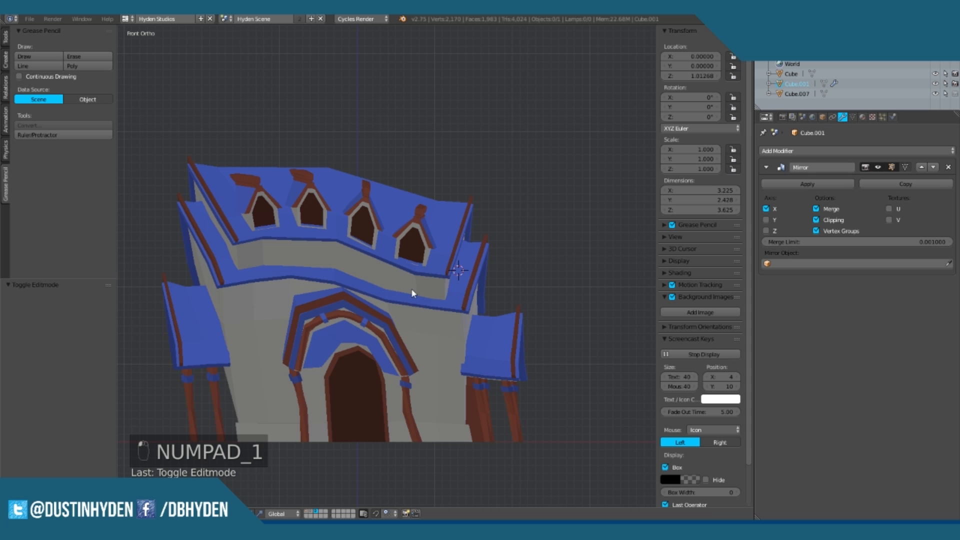
pyautogui.scroll(1, 413, 294)
pyautogui.keyDown('shift'); pyautogui.moveTo(426, 333); pyautogui.dragTo(445, 290, button='middle'); pyautogui.keyUp('shift')
pyautogui.scroll(-2, 465, 293)
pyautogui.scroll(1, 354, 418)
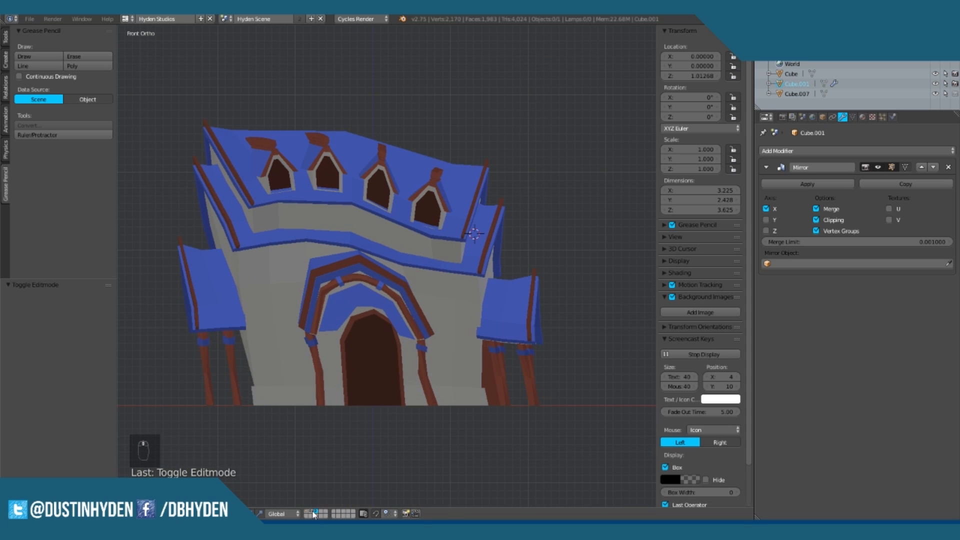
pyautogui.click(308, 515)
# Step: Duplicate the entire house mesh in front view and move the copy up about 1.53 along Z as an upper storey
pyautogui.press('Tab')
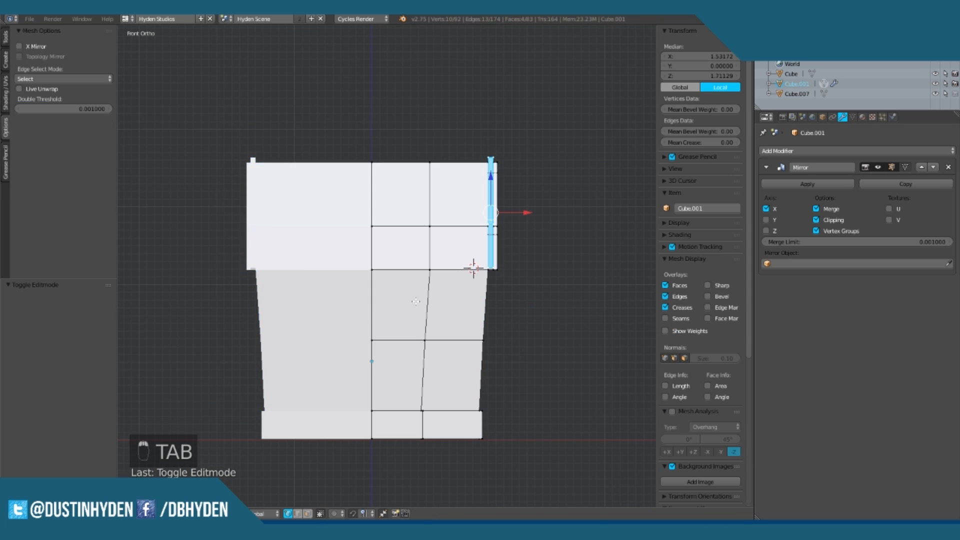
pyautogui.press('a')
pyautogui.press('a')
pyautogui.press('a')
pyautogui.scroll(-1, 408, 358)
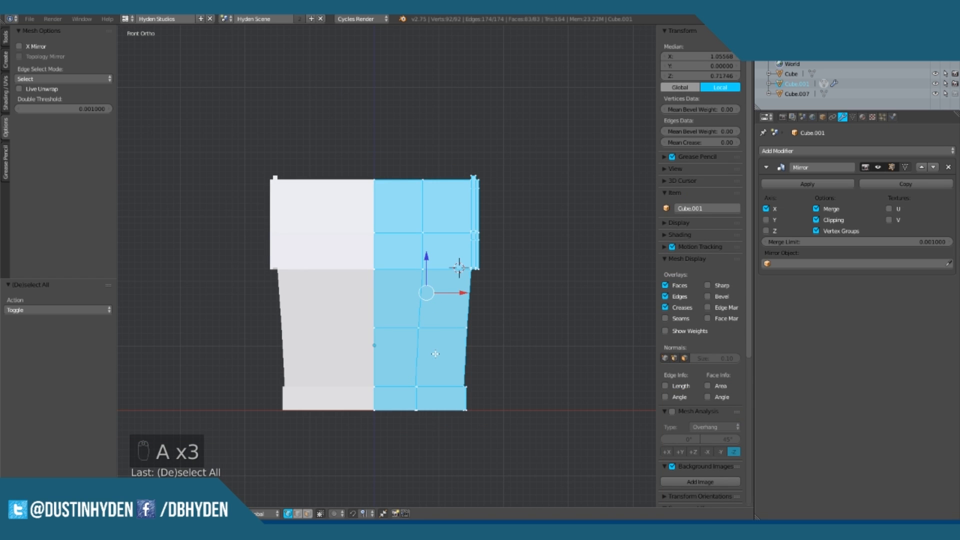
pyautogui.moveTo(470, 336); pyautogui.dragTo(436, 264, button='middle')
pyautogui.press('a')
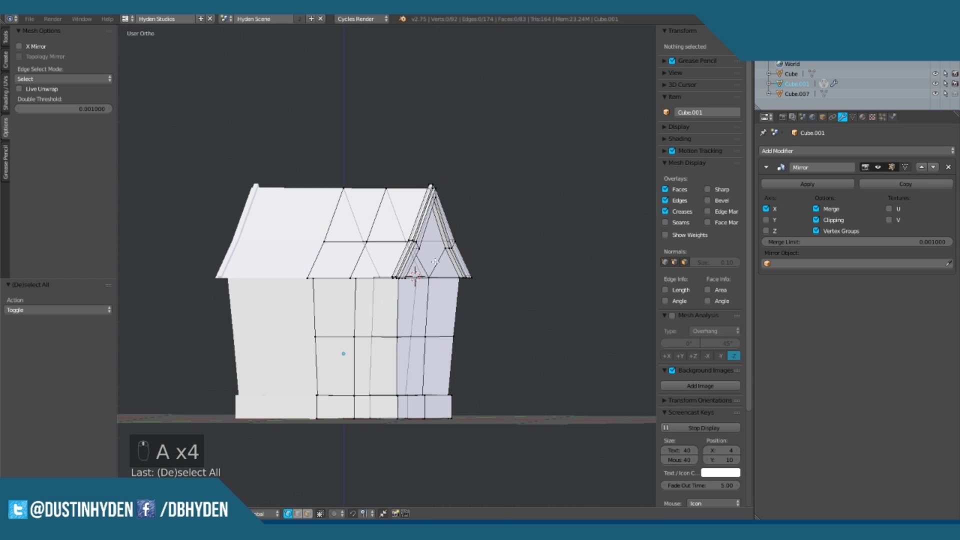
pyautogui.press('a')
pyautogui.scroll(2, 426, 278)
pyautogui.press('KP_1')
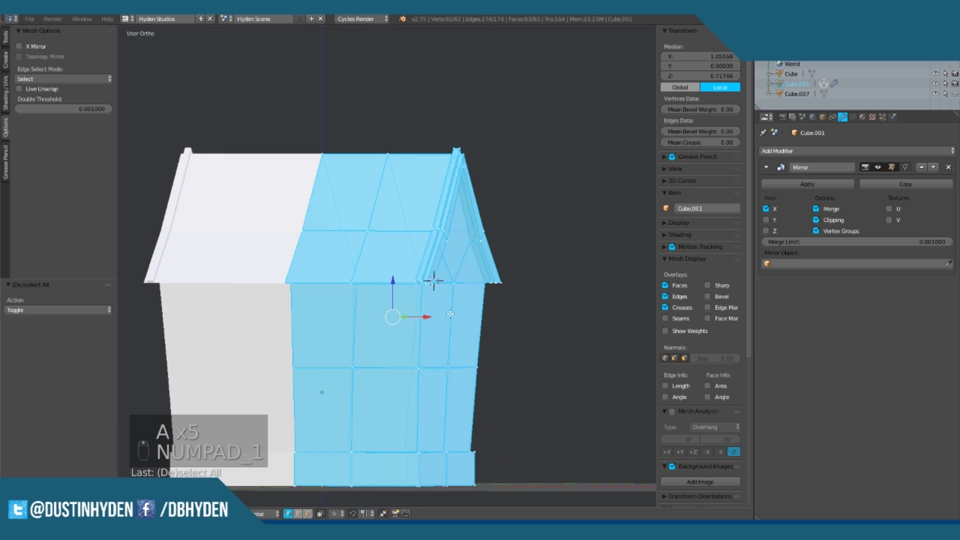
pyautogui.hotkey('shift', 'd')
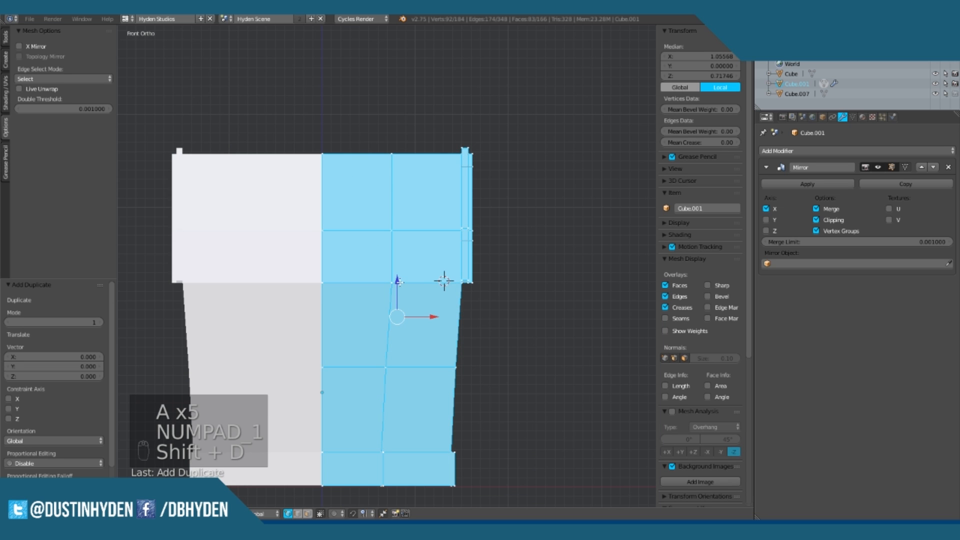
pyautogui.click(400, 150)
pyautogui.press('Tab')
pyautogui.moveTo(443, 219); pyautogui.dragTo(443, 314, button='middle')
pyautogui.press('Tab')
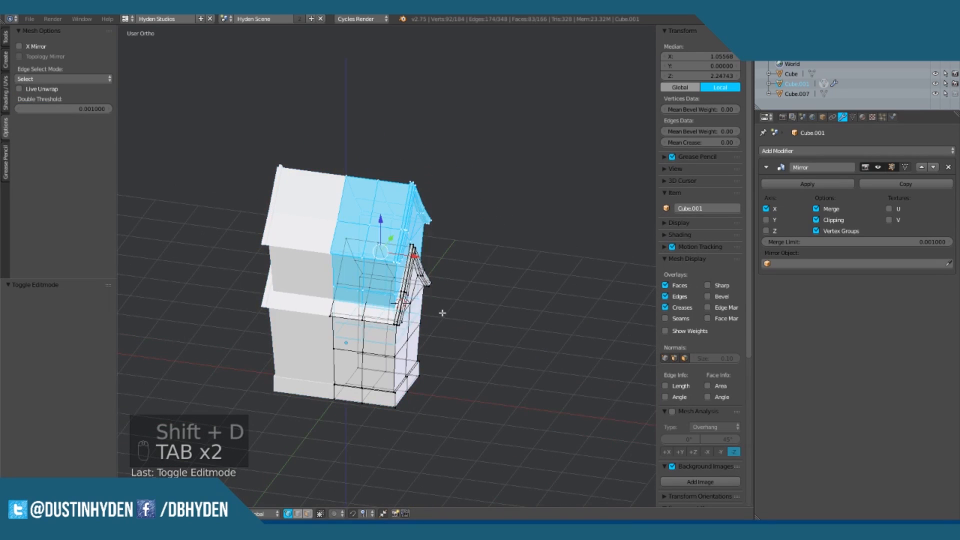
# Step: Scale the duplicated upper storey down and shift it 0.236 along X
pyautogui.press('KP_1')
pyautogui.press('s')
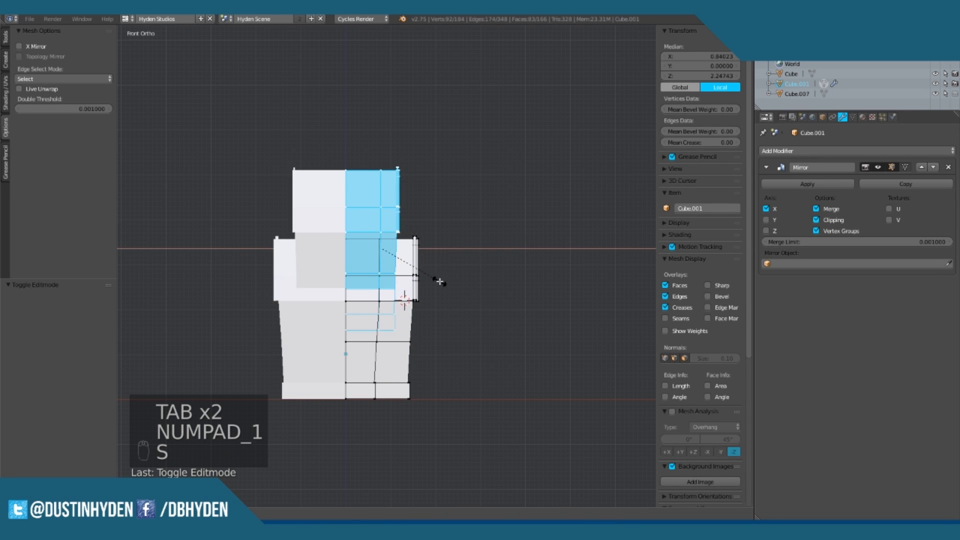
pyautogui.click(434, 283)
pyautogui.scroll(4, 433, 280)
pyautogui.moveTo(401, 230)
pyautogui.mouseDown()
pyautogui.moveTo(387, 232)
pyautogui.moveTo(406, 233)
pyautogui.mouseUp()
pyautogui.press('s')
pyautogui.click(446, 234)
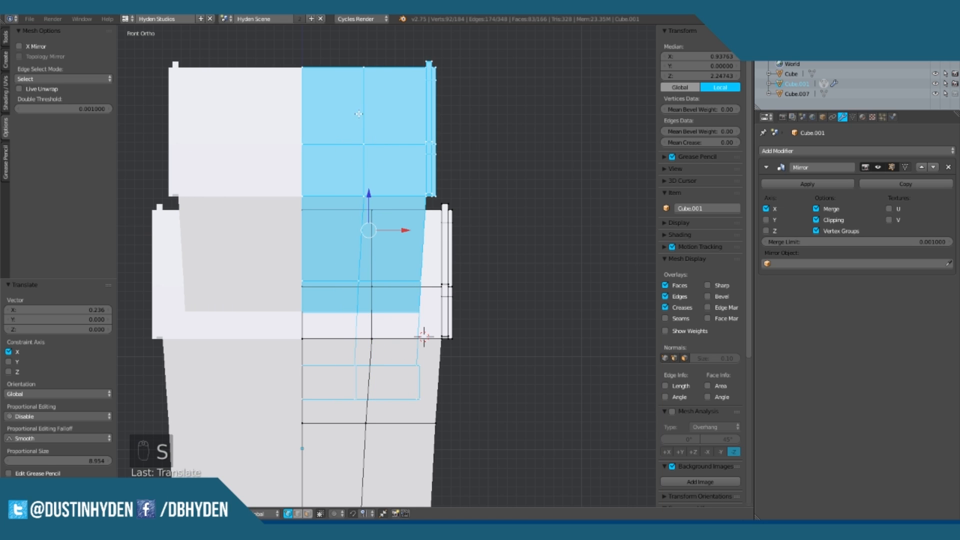
# Step: Box-select the upper storey's base plinth hidden inside the lower house and delete its vertices
pyautogui.press('a')
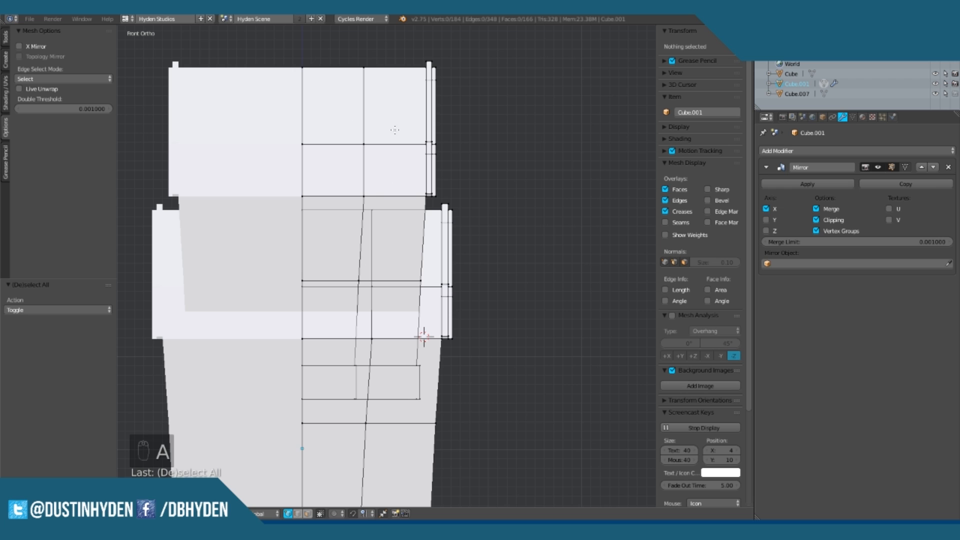
pyautogui.scroll(-1, 394, 196)
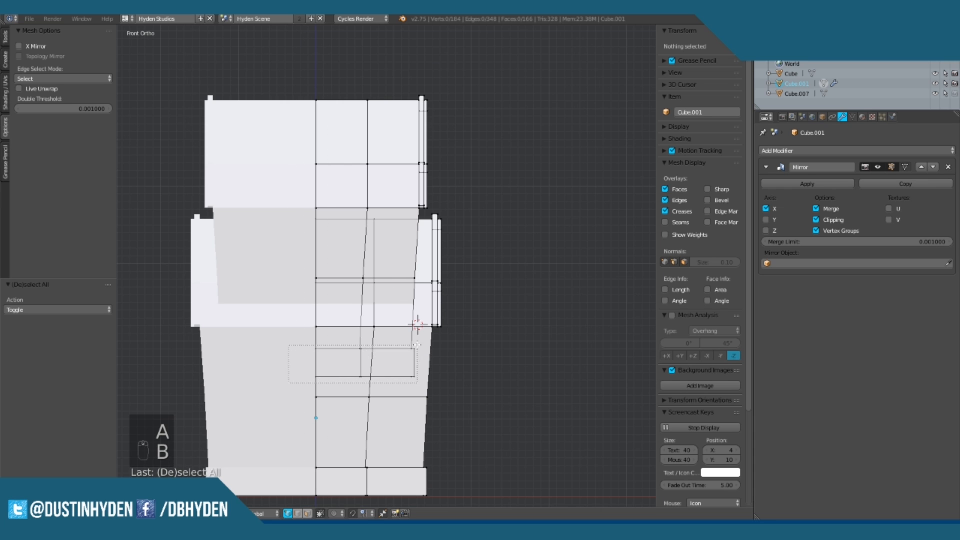
pyautogui.moveTo(417, 344); pyautogui.dragTo(418, 345)
pyautogui.moveTo(417, 345); pyautogui.dragTo(386, 278, button='middle')
pyautogui.press('x')
pyautogui.click(310, 316)
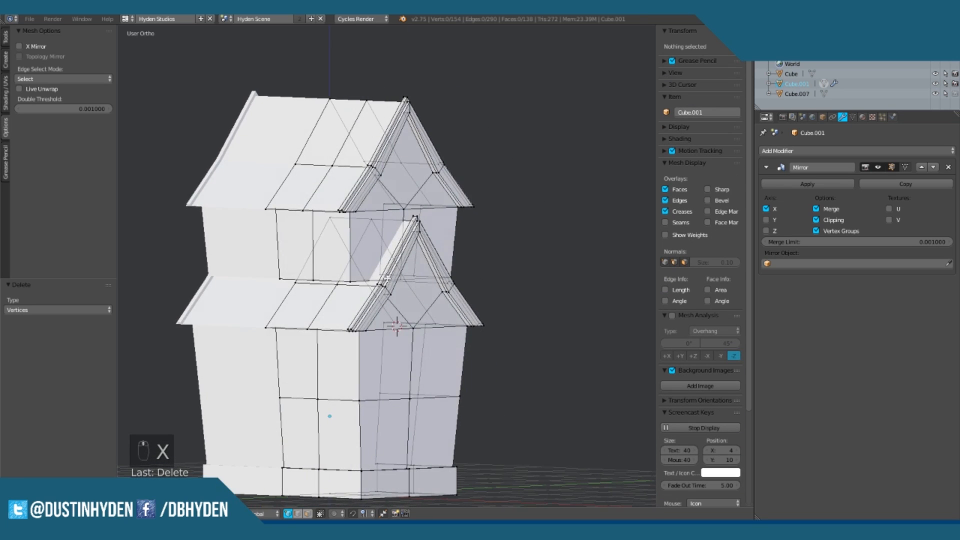
# Step: Select the open bottom edge loop of the upper storey's walls and lower it about 0.5 along Z
pyautogui.scroll(3, 387, 277)
pyautogui.keyDown('alt'); pyautogui.rightClick(350, 310); pyautogui.keyUp('alt')
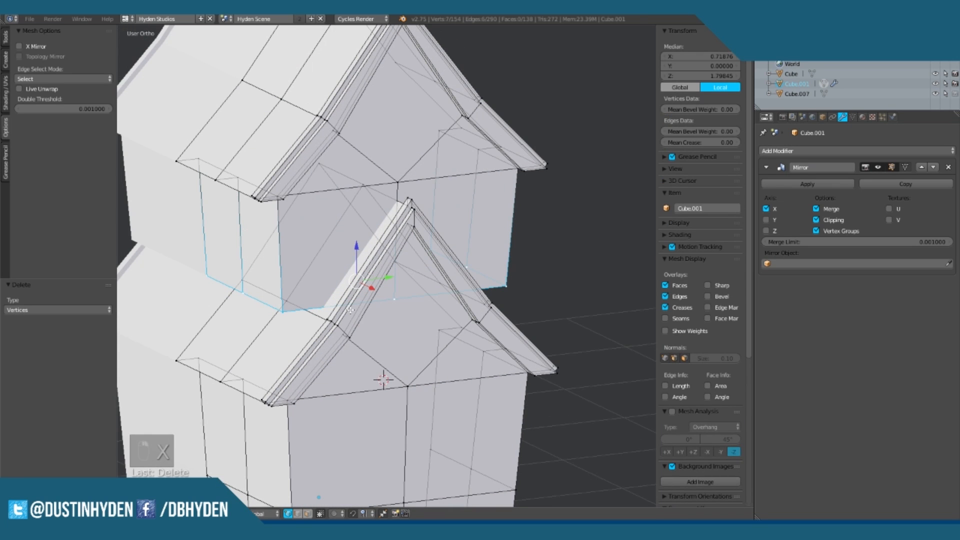
pyautogui.moveTo(327, 308); pyautogui.dragTo(299, 309, button='middle')
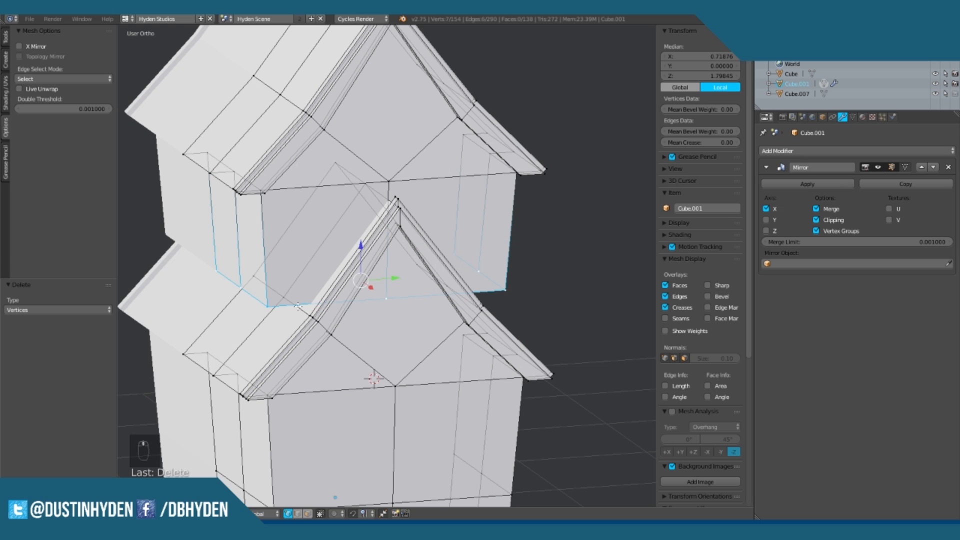
pyautogui.moveTo(360, 246); pyautogui.dragTo(362, 311)
pyautogui.scroll(-3, 370, 310)
pyautogui.press('Tab')
pyautogui.moveTo(493, 296); pyautogui.dragTo(420, 306, button='middle')
# Step: Fill the selected bottom edge loop of the upper storey with a face
pyautogui.press('Tab')
pyautogui.press('KP_1')
pyautogui.scroll(2, 399, 326)
pyautogui.scroll(-3, 398, 326)
pyautogui.press('f')
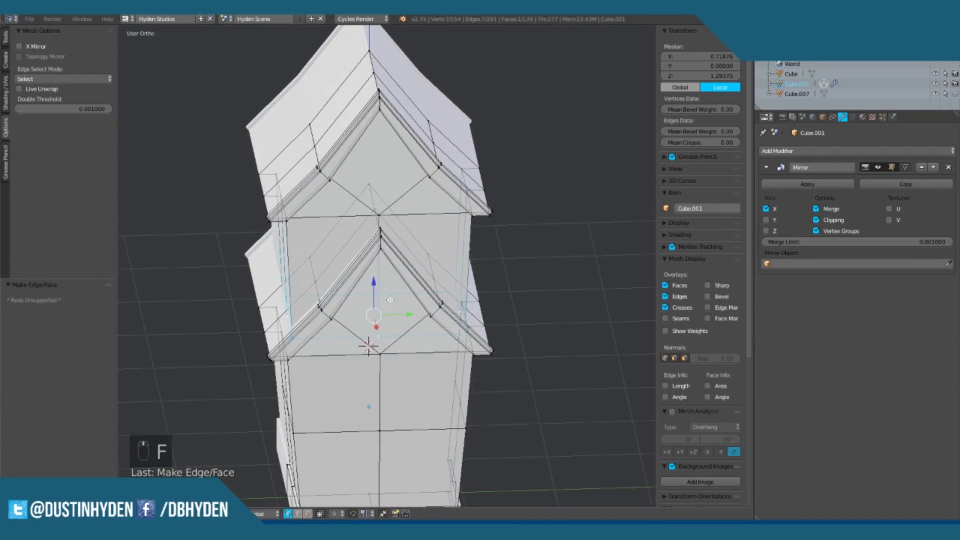
# Step: Box-select the upper storey's roof in right view and try moving it down
pyautogui.press('KP_3')
pyautogui.press('a')
pyautogui.press('a')
pyautogui.press('b')
pyautogui.moveTo(225, 205); pyautogui.dragTo(562, 44)
pyautogui.press('g')
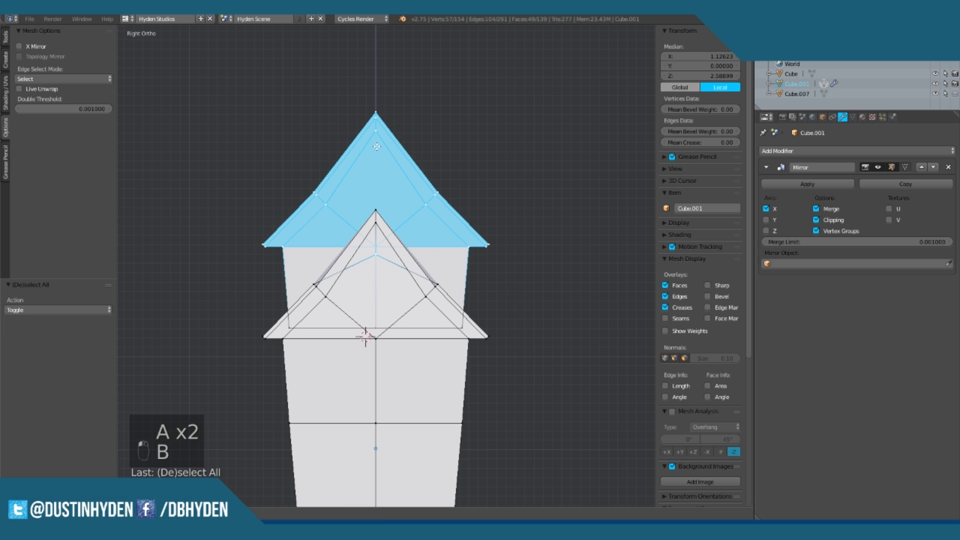
pyautogui.moveTo(376, 146); pyautogui.dragTo(376, 146)
pyautogui.hotkey('ctrl', 'z')
# Step: Deselect the lower roof's ridge-tip vertices and lower the upper roof about 0.54 along Z
pyautogui.moveTo(378, 146); pyautogui.dragTo(434, 237, button='middle')
pyautogui.scroll(4, 422, 152)
pyautogui.scroll(4, 434, 237)
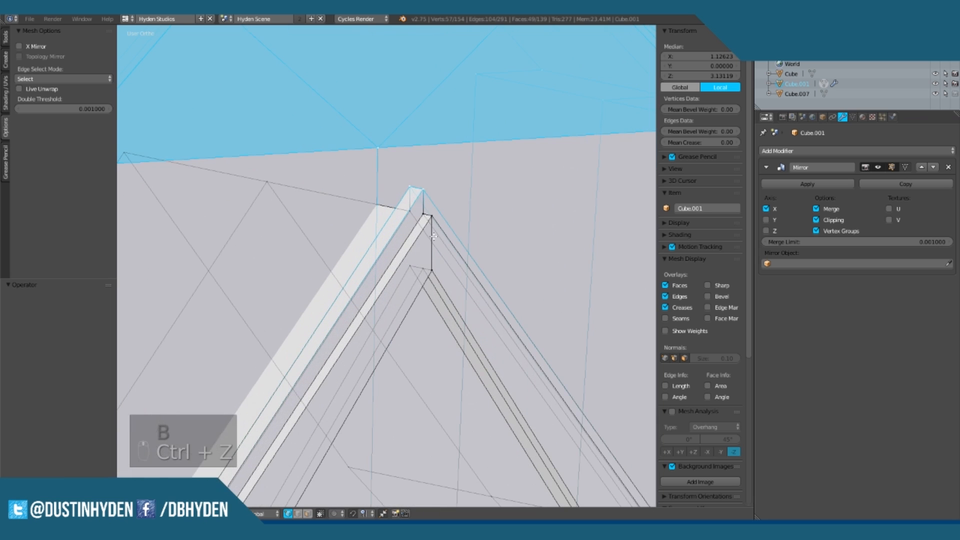
pyautogui.scroll(-8, 430, 237)
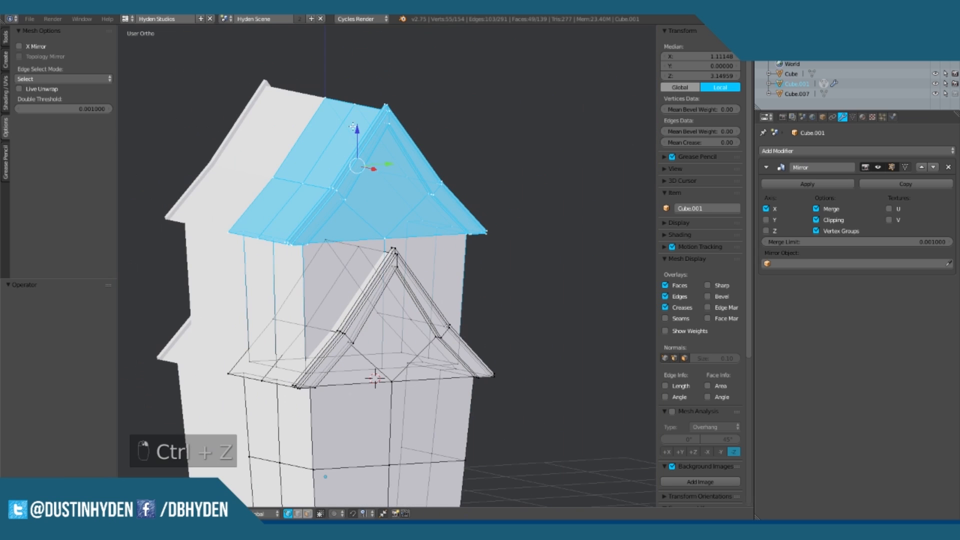
pyautogui.moveTo(353, 127); pyautogui.dragTo(349, 179)
pyautogui.press('Tab')
pyautogui.scroll(-3, 347, 235)
pyautogui.press('KP_1')
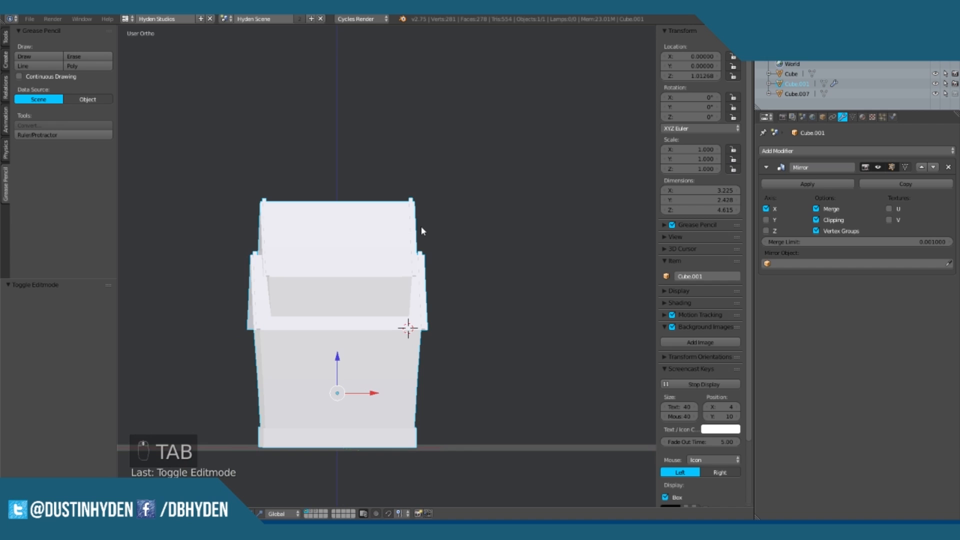
# Step: Lower the selected upper roof about another 0.15 along Z in front view
pyautogui.press('Tab')
pyautogui.scroll(1, 389, 221)
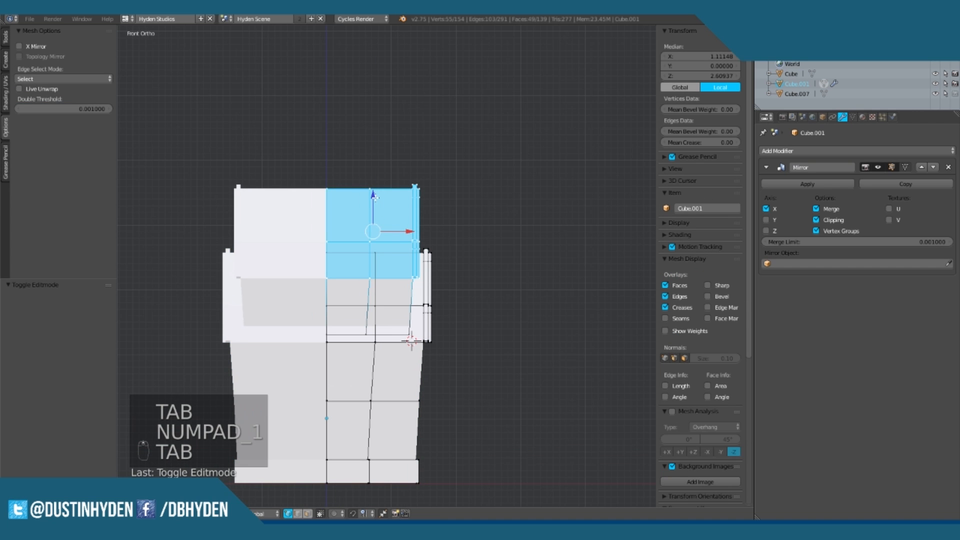
pyautogui.moveTo(375, 198); pyautogui.dragTo(375, 200)
pyautogui.press('a')
pyautogui.press('a')
pyautogui.press('Tab')
pyautogui.moveTo(375, 200); pyautogui.dragTo(444, 276, button='middle')
pyautogui.scroll(-3, 444, 276)
pyautogui.scroll(3, 378, 311)
pyautogui.moveTo(378, 310); pyautogui.dragTo(424, 341, button='middle')
# Step: Select the whole linked lower storey and move it about 0.11 outward along X to widen the house
pyautogui.press('Tab')
pyautogui.scroll(3, 387, 306)
pyautogui.press('a')
pyautogui.press('a')
pyautogui.press('a')
pyautogui.press('a')
pyautogui.press('l')
pyautogui.moveTo(406, 296); pyautogui.dragTo(421, 294)
pyautogui.press('Tab')
pyautogui.moveTo(421, 288)
pyautogui.mouseDown(button='middle')
pyautogui.moveTo(426, 313)
pyautogui.moveTo(468, 283)
pyautogui.moveTo(433, 278)
pyautogui.mouseUp(button='middle')
pyautogui.press('Tab')
pyautogui.scroll(3, 434, 278)
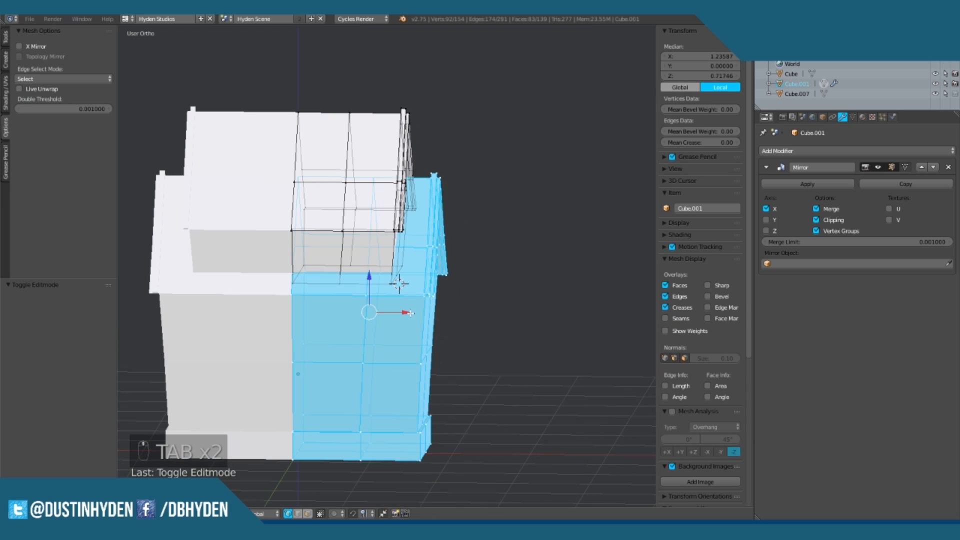
pyautogui.press('Tab')
pyautogui.scroll(-4, 450, 307)
pyautogui.moveTo(451, 307); pyautogui.dragTo(425, 311, button='middle')
pyautogui.scroll(6, 424, 311)
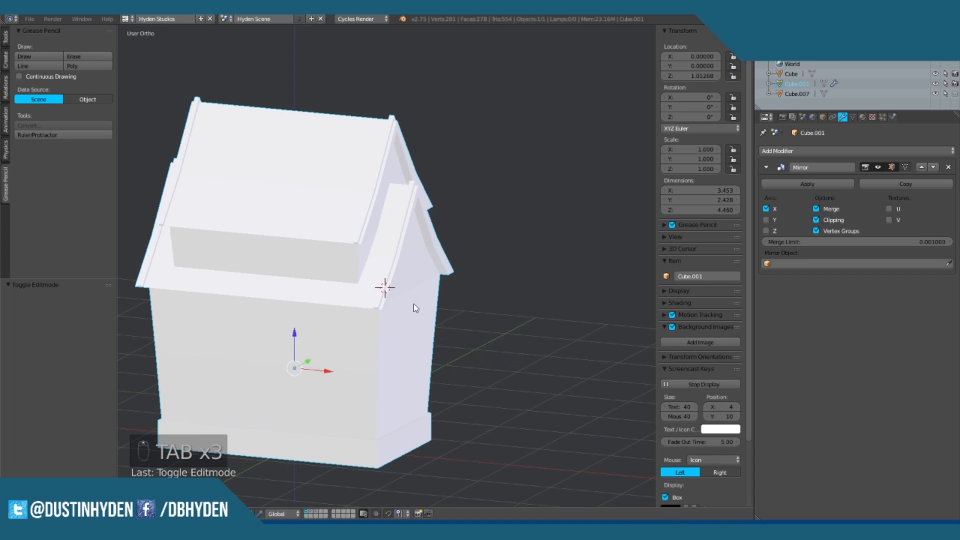
pyautogui.press('KP_1')
pyautogui.scroll(-4, 412, 306)
pyautogui.scroll(3, 420, 365)
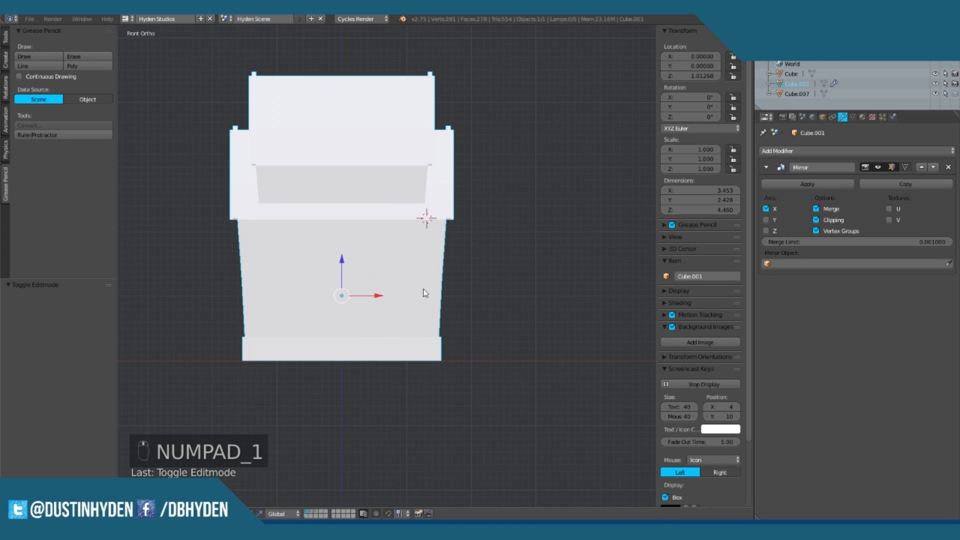
pyautogui.scroll(1, 424, 293)
pyautogui.hotkey('shift', 'a')
pyautogui.moveTo(418, 288)
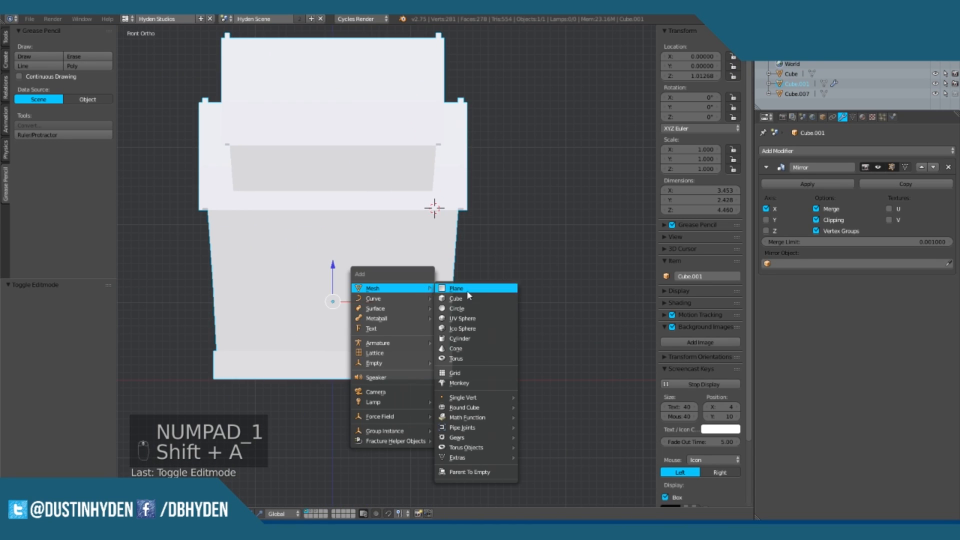
pyautogui.click(496, 299)
pyautogui.keyDown('shift'); pyautogui.moveTo(440, 345); pyautogui.dragTo(478, 272, button='middle'); pyautogui.keyUp('shift')
pyautogui.press('Delete')
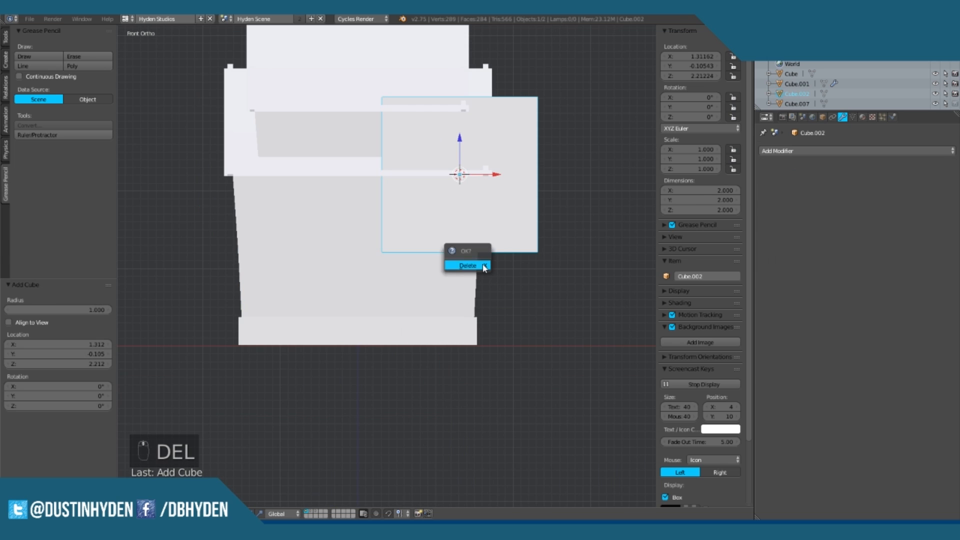
pyautogui.click(482, 265)
# Step: Add a cube inside the house mesh and move it about 1.53 down along Z for the door
pyautogui.rightClick(366, 278)
pyautogui.press('Tab')
pyautogui.press('a')
pyautogui.press('a')
pyautogui.hotkey('shift', 'a')
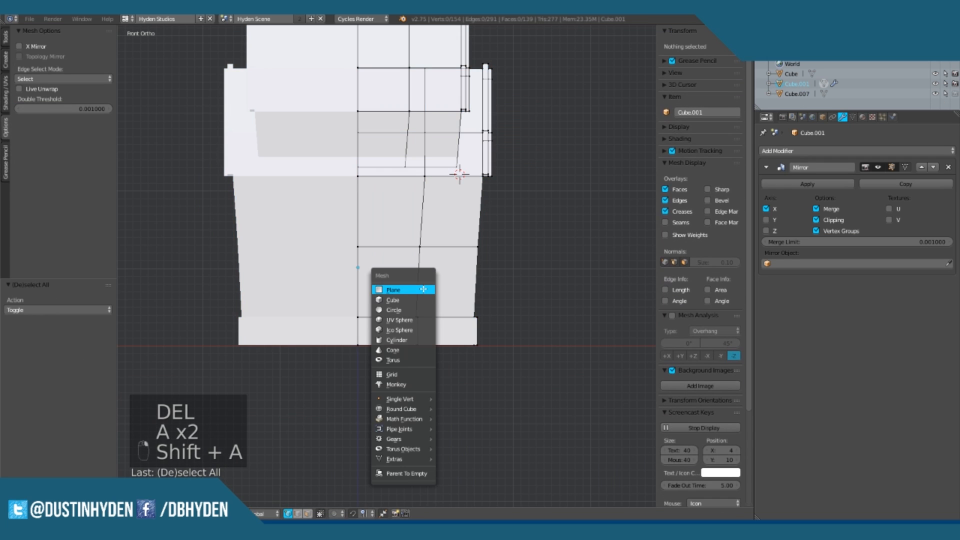
pyautogui.click(431, 291)
pyautogui.press('g')
pyautogui.click(461, 310)
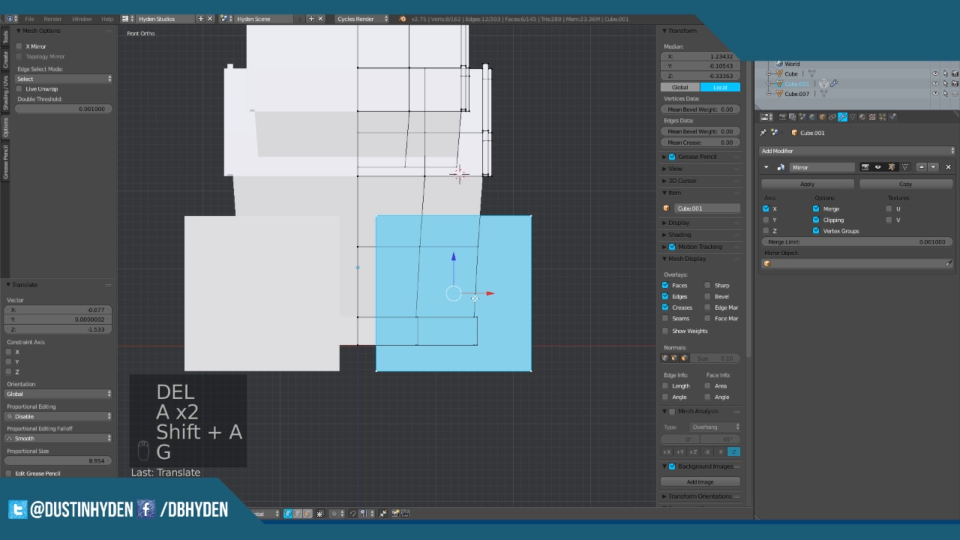
# Step: Slide the cube along X against the mirror centre until its half measures the intended door width
pyautogui.press('g')
pyautogui.press('x')
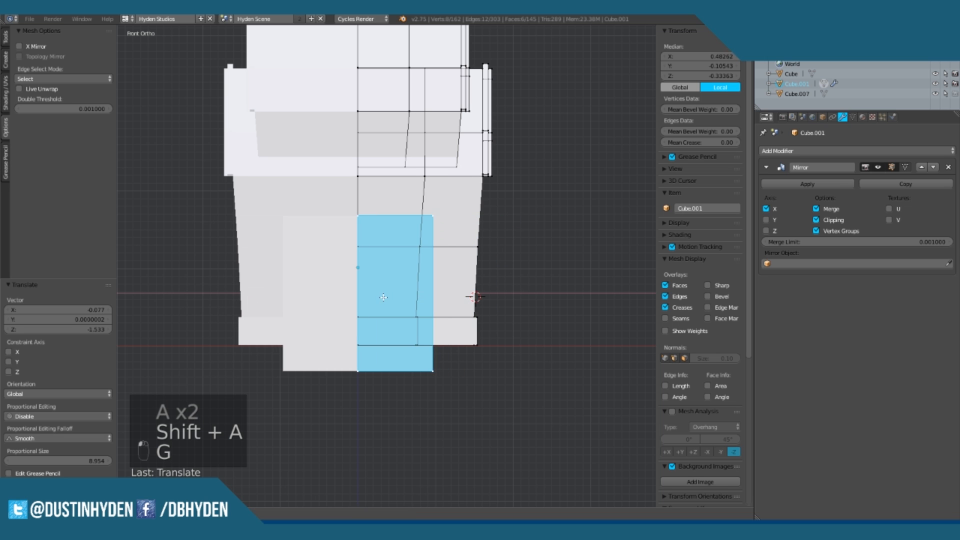
pyautogui.click(355, 298)
# Step: Move the door block to the house's front wall and scale it to 0.136 along Y
pyautogui.moveTo(356, 298); pyautogui.dragTo(314, 297, button='middle')
pyautogui.click(301, 296)
pyautogui.press('s')
pyautogui.press('y')
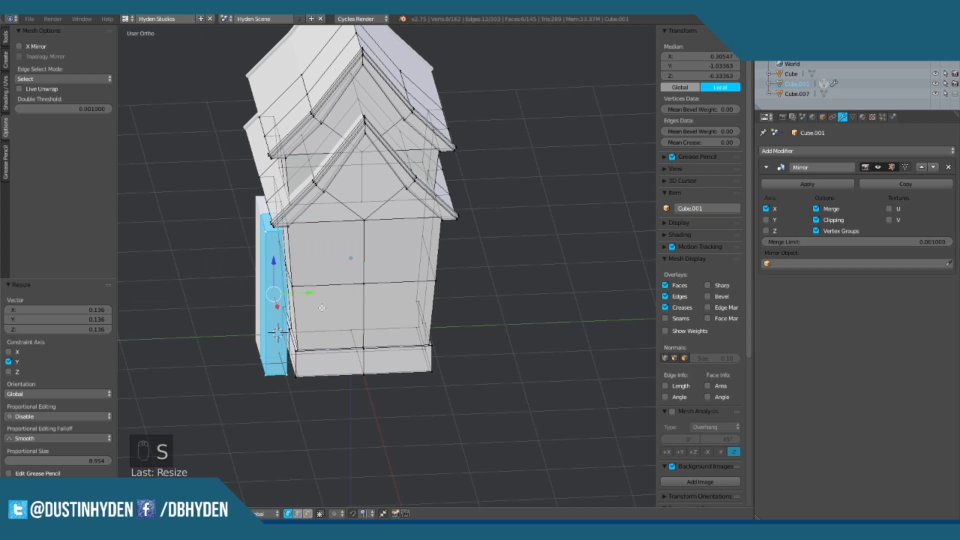
# Step: Delete the door block's inner face on the mirror plane
pyautogui.scroll(5, 322, 308)
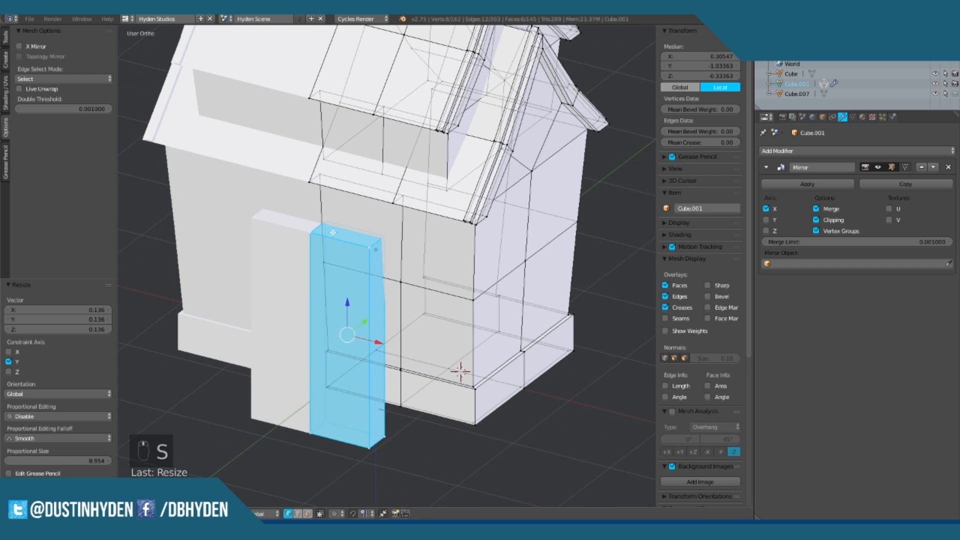
pyautogui.rightClick(322, 366)
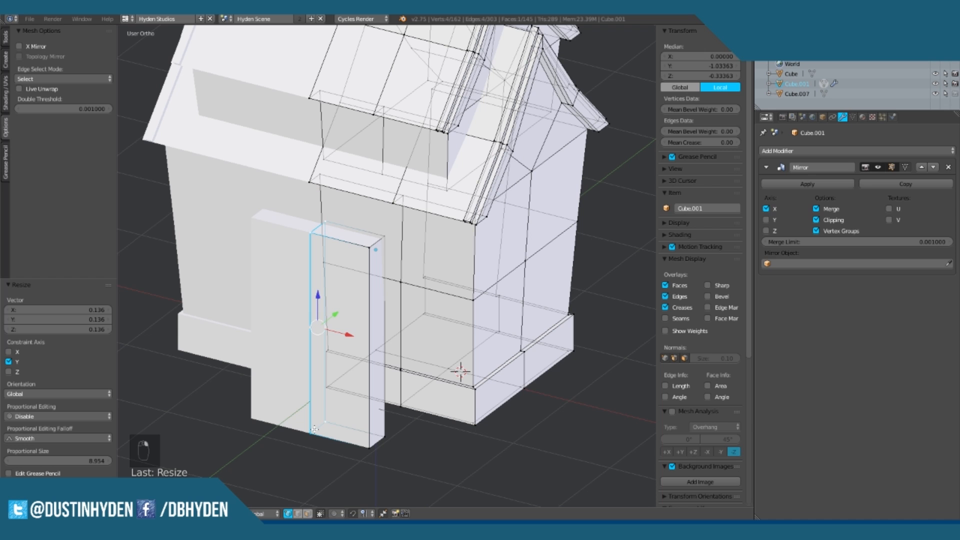
pyautogui.press('x')
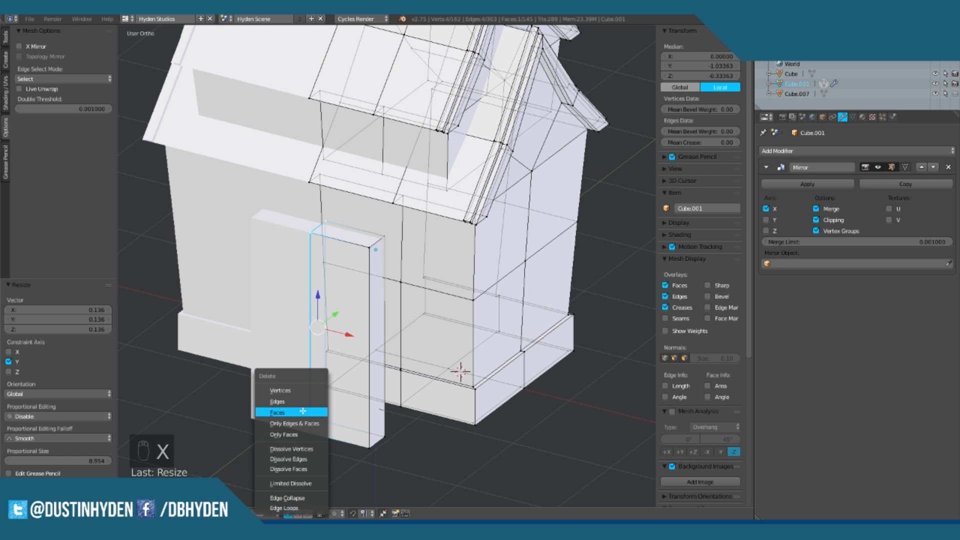
pyautogui.click(303, 411)
# Step: Select the door block's four top vertices and lower them about 0.64 along Z
pyautogui.moveTo(303, 411); pyautogui.dragTo(331, 274, button='middle')
pyautogui.rightClick(335, 202)
pyautogui.keyDown('shift'); pyautogui.rightClick(309, 207); pyautogui.keyUp('shift')
pyautogui.rightClick(273, 185)
pyautogui.keyDown('shift'); pyautogui.rightClick(298, 180); pyautogui.keyUp('shift')
pyautogui.keyDown('shift'); pyautogui.rightClick(333, 201); pyautogui.keyUp('shift')
pyautogui.keyDown('shift'); pyautogui.rightClick(299, 217); pyautogui.keyUp('shift')
pyautogui.moveTo(320, 201); pyautogui.dragTo(329, 200, button='middle')
pyautogui.hotkey('ctrl', 'z')
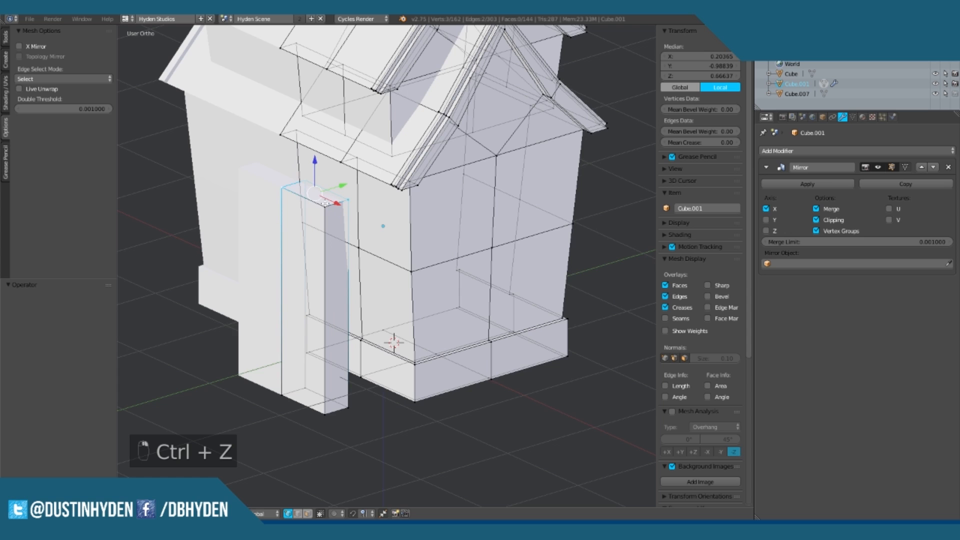
pyautogui.press('KP_1')
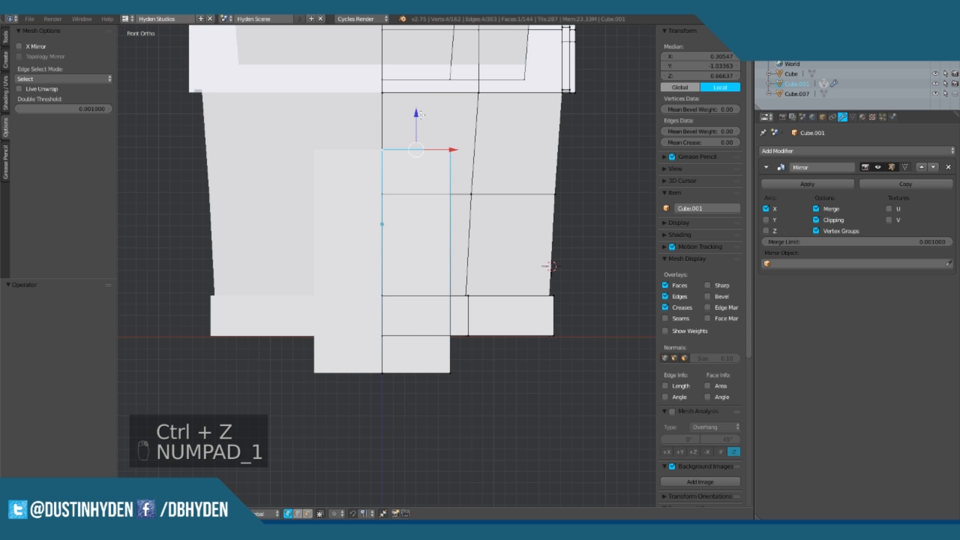
# Step: Box-select the door block's bottom vertices and raise them 0.336 along Z to ground level
pyautogui.press('a')
pyautogui.press('a')
pyautogui.press('b')
pyautogui.moveTo(338, 390); pyautogui.dragTo(507, 375)
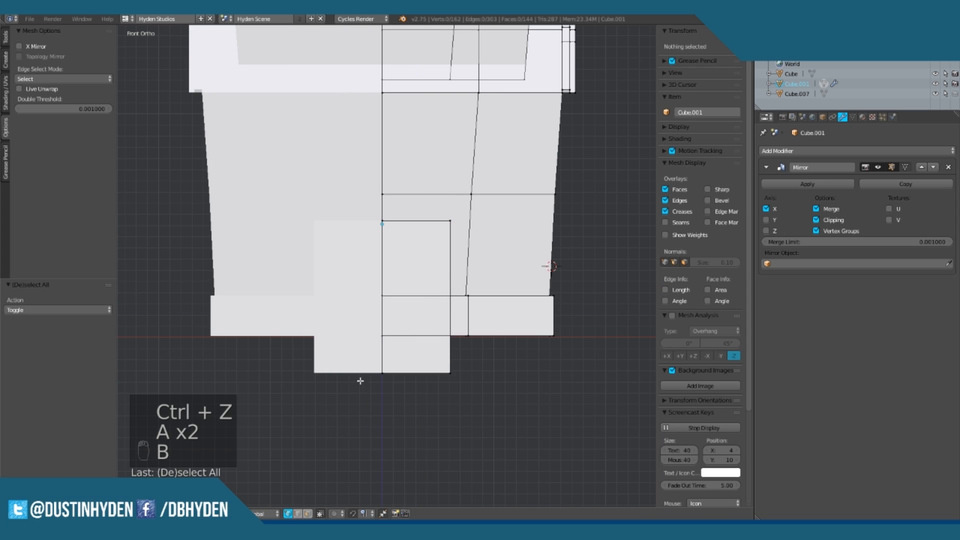
pyautogui.press('b')
pyautogui.moveTo(349, 386); pyautogui.dragTo(511, 361)
pyautogui.moveTo(418, 340); pyautogui.dragTo(413, 300)
# Step: Add a centred vertical loop cut through the door block's half
pyautogui.scroll(3, 407, 256)
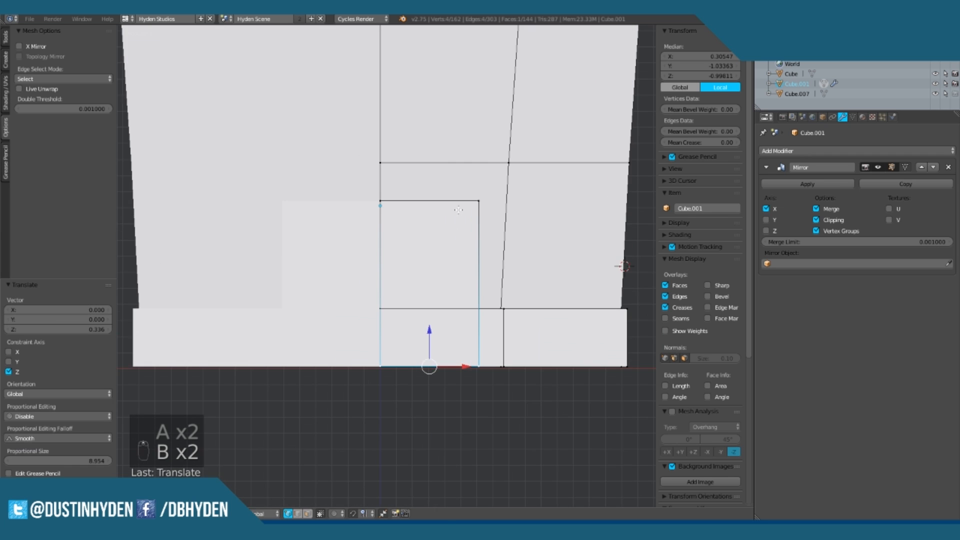
pyautogui.hotkey('ctrl', 'r')
pyautogui.click(407, 256)
pyautogui.rightClick(407, 255)
# Step: Arch the door block's top by raising its inner top edges, the one at the mirror centre a further 0.071 along Z
pyautogui.moveTo(407, 255)
pyautogui.mouseDown(button='middle')
pyautogui.moveTo(385, 235)
pyautogui.moveTo(394, 251)
pyautogui.mouseUp(button='middle')
pyautogui.press('a')
pyautogui.press('b')
pyautogui.moveTo(392, 223); pyautogui.dragTo(359, 200)
pyautogui.press('a')
pyautogui.press('b')
pyautogui.moveTo(318, 234); pyautogui.dragTo(342, 174)
pyautogui.click(344, 191)
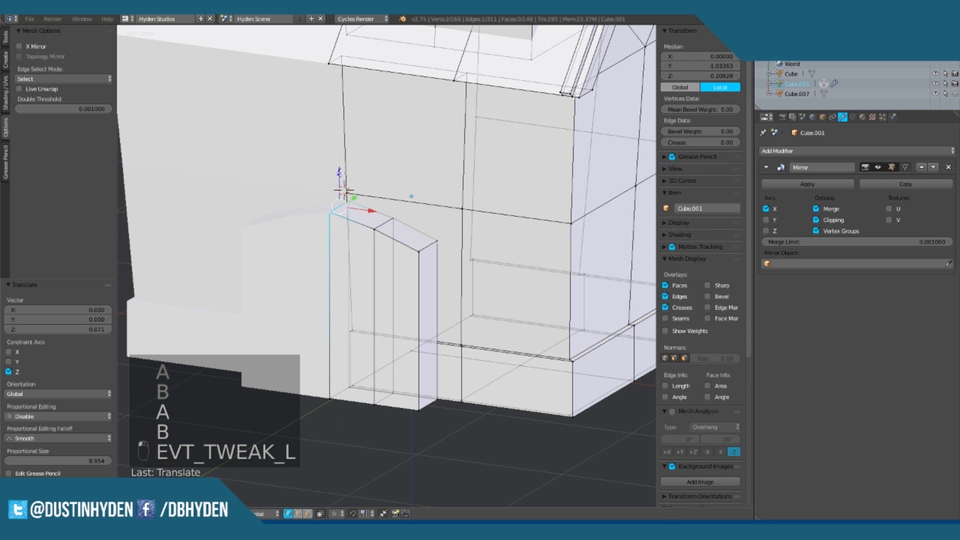
# Step: Raise the top edge of the door block's loop cut slightly along Z to round the arch
pyautogui.press('a')
pyautogui.press('a')
pyautogui.press('b')
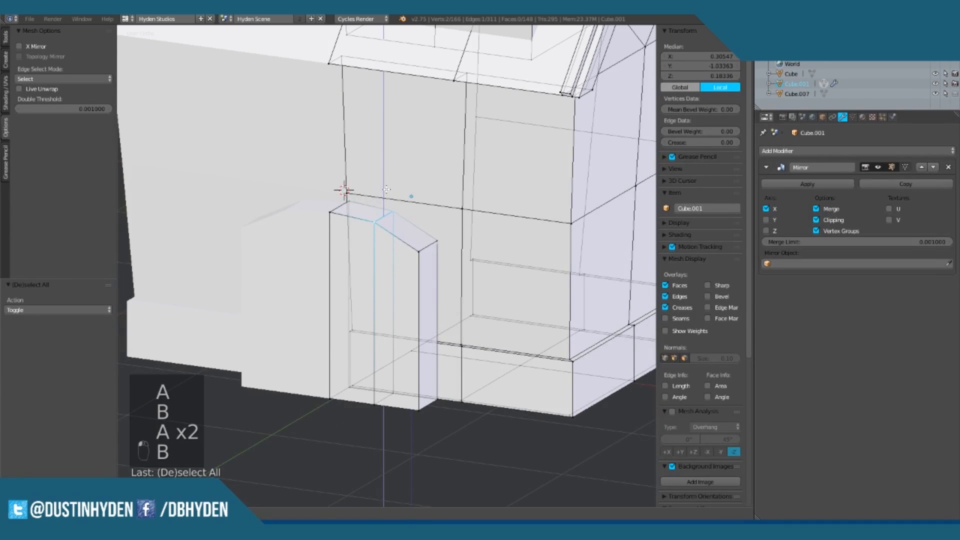
pyautogui.press('a')
pyautogui.scroll(-6, 386, 190)
pyautogui.press('Tab')
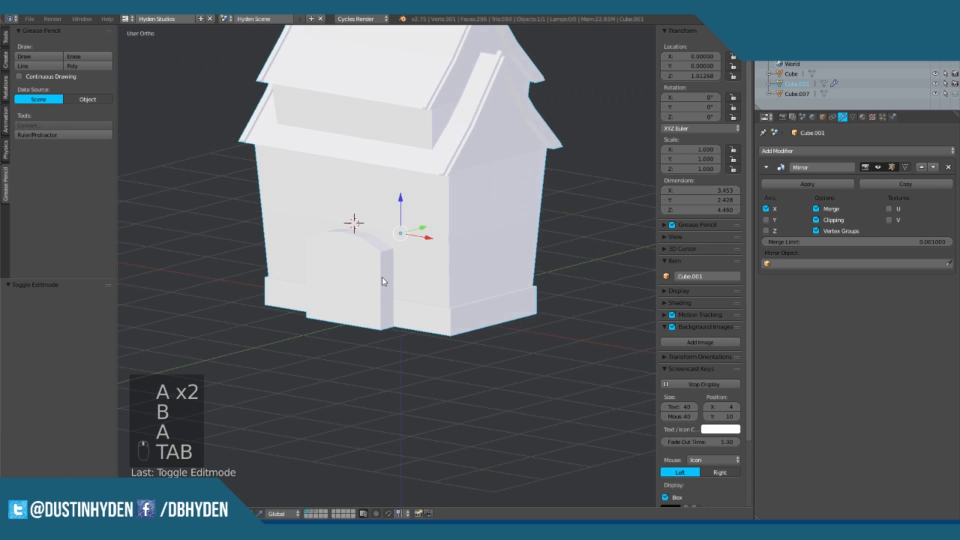
# Step: Select the vertices of the door block's two front faces
pyautogui.press('Tab')
pyautogui.scroll(6, 351, 225)
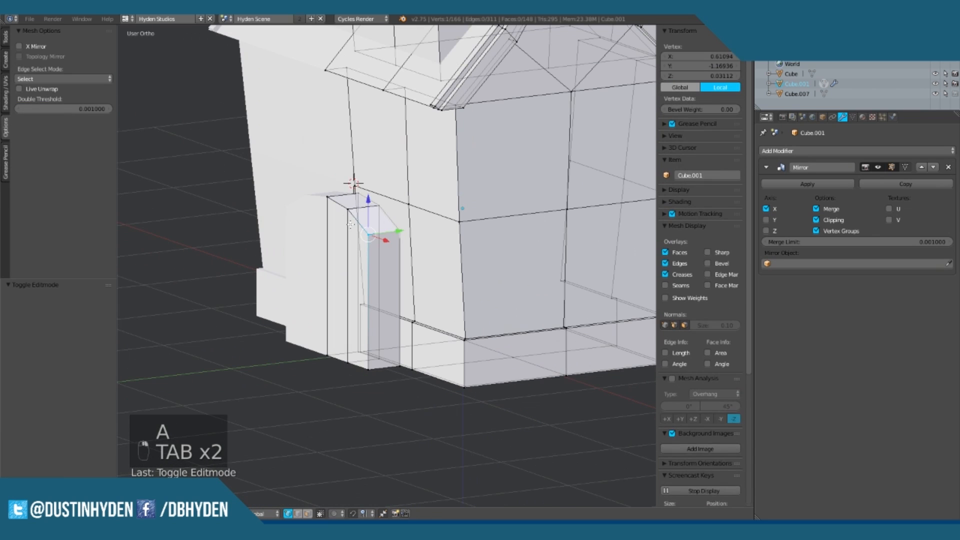
pyautogui.keyDown('shift'); pyautogui.rightClick(330, 198); pyautogui.keyUp('shift')
pyautogui.keyDown('shift'); pyautogui.rightClick(333, 354); pyautogui.keyUp('shift')
pyautogui.keyDown('shift'); pyautogui.rightClick(354, 368); pyautogui.keyUp('shift')
pyautogui.keyDown('shift'); pyautogui.moveTo(381, 333); pyautogui.dragTo(451, 310, button='middle'); pyautogui.keyUp('shift')
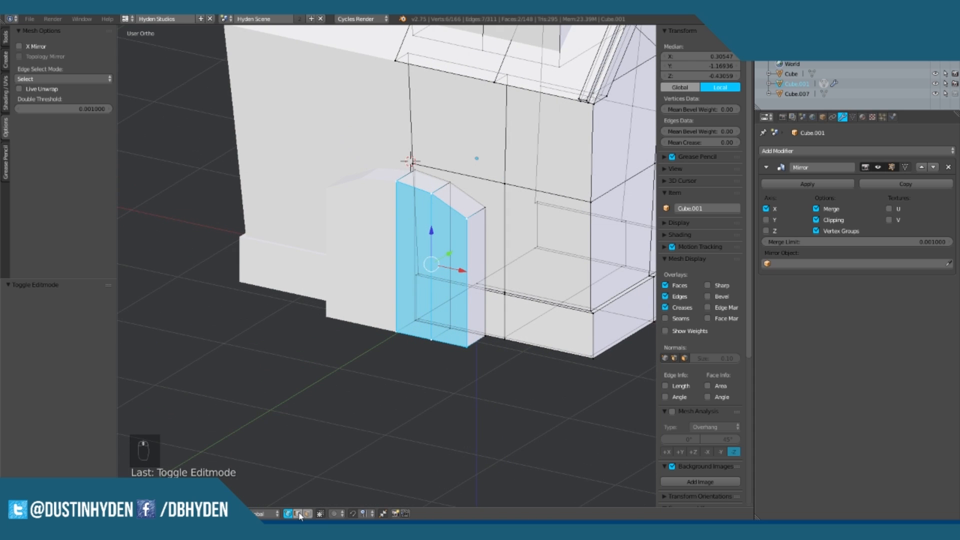
# Step: Examine the arched door of the finished example building on its layer, and return to editing the house mesh
pyautogui.press('Tab')
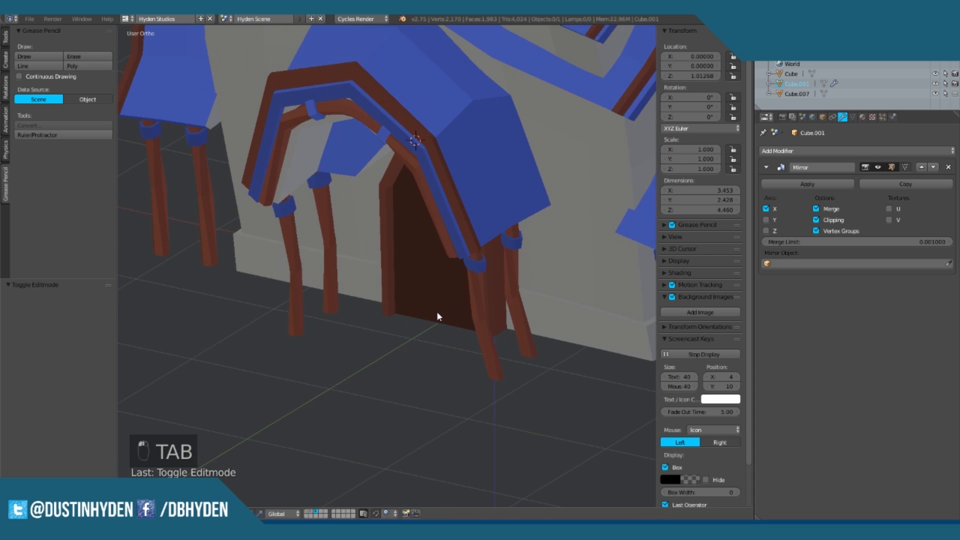
pyautogui.moveTo(436, 312); pyautogui.dragTo(465, 289, button='middle')
pyautogui.press('Tab')
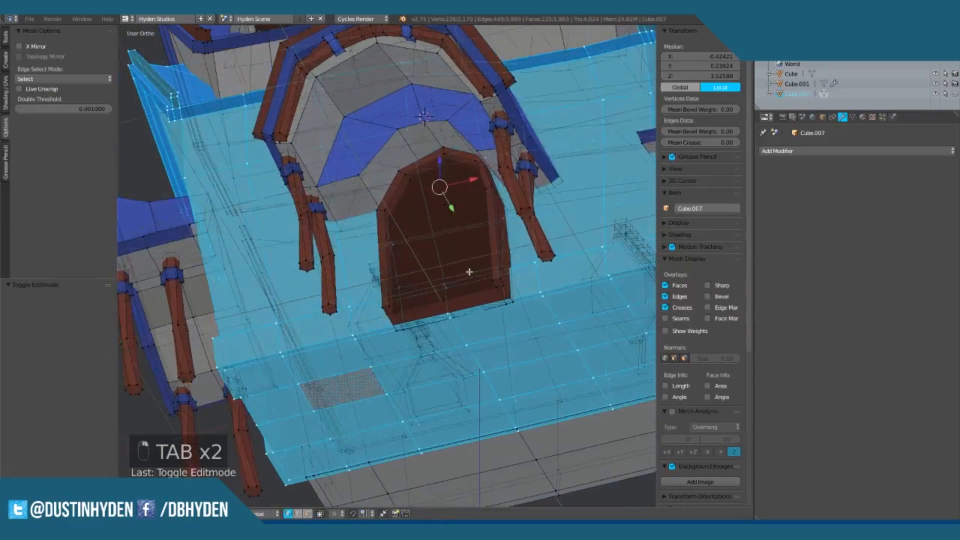
pyautogui.moveTo(473, 234); pyautogui.dragTo(487, 265, button='middle')
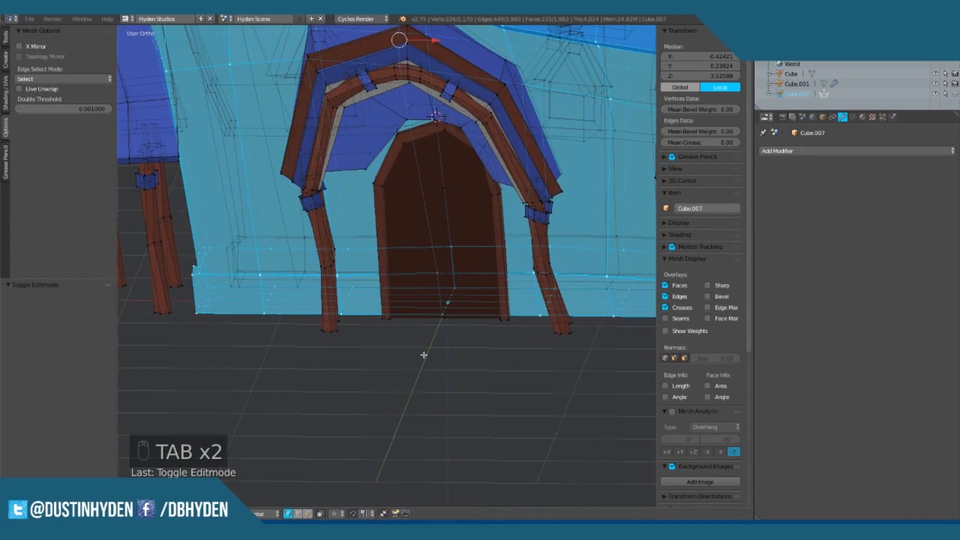
pyautogui.moveTo(418, 284)
pyautogui.mouseDown(button='middle')
pyautogui.moveTo(430, 280)
pyautogui.moveTo(408, 268)
pyautogui.mouseUp(button='middle')
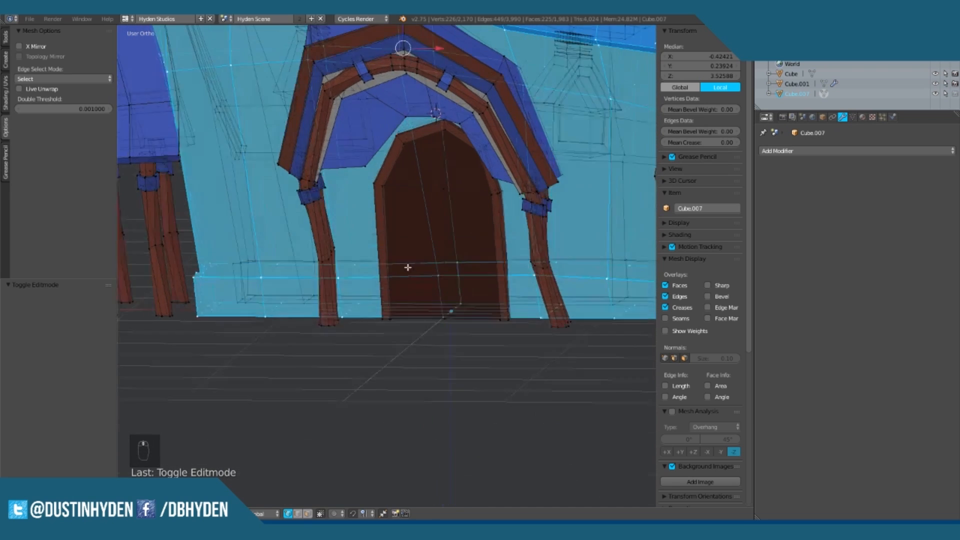
pyautogui.press('Tab')
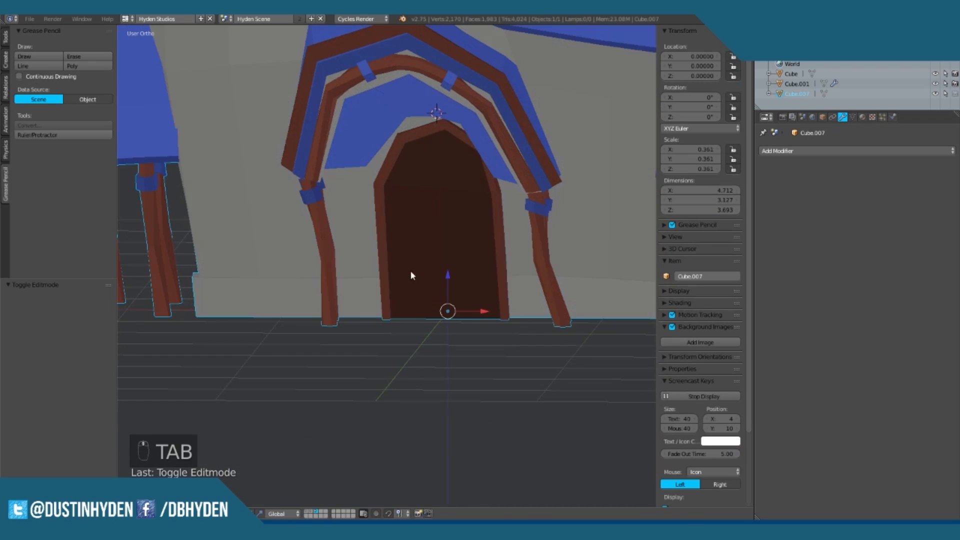
pyautogui.click(307, 513)
pyautogui.moveTo(401, 262); pyautogui.dragTo(496, 241, button='middle')
pyautogui.rightClick(470, 236)
pyautogui.press('Tab')
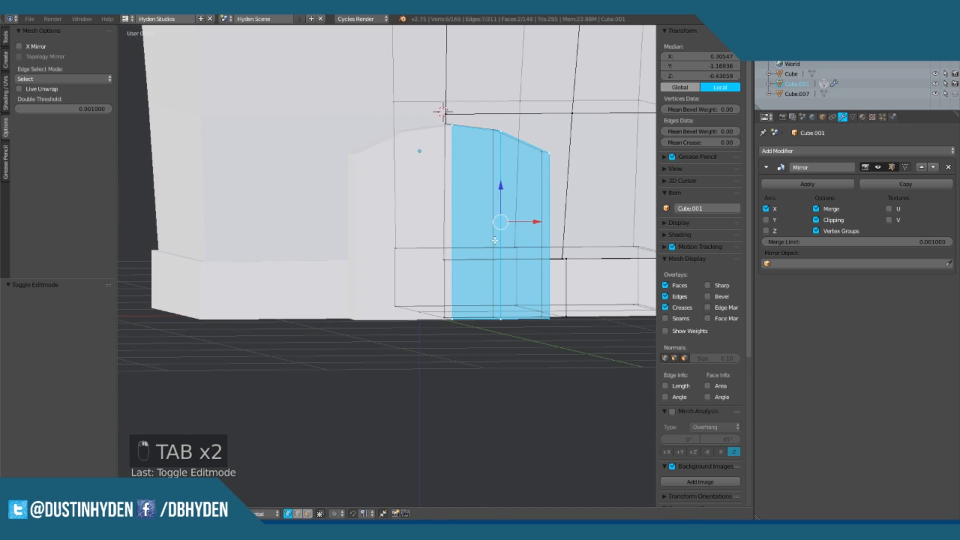
# Step: Inset the outer top and side faces of the arched door block with thickness 0 and depth 0.038
pyautogui.press('KP_1')
pyautogui.keyDown('shift'); pyautogui.moveTo(530, 213); pyautogui.dragTo(481, 248, button='middle'); pyautogui.keyUp('shift')
pyautogui.press('a')
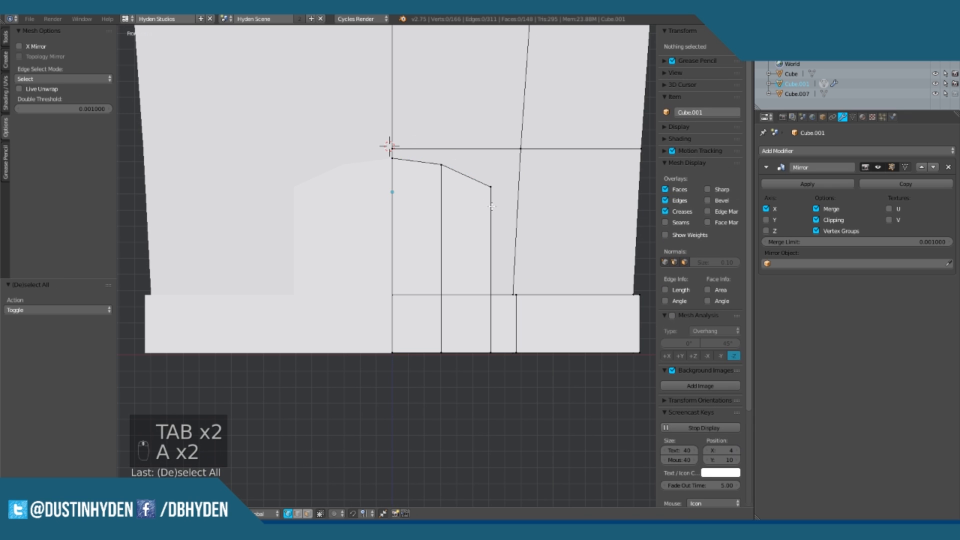
pyautogui.moveTo(489, 206); pyautogui.dragTo(475, 220, button='middle')
pyautogui.rightClick(474, 204)
pyautogui.keyDown('shift'); pyautogui.rightClick(480, 199); pyautogui.keyUp('shift')
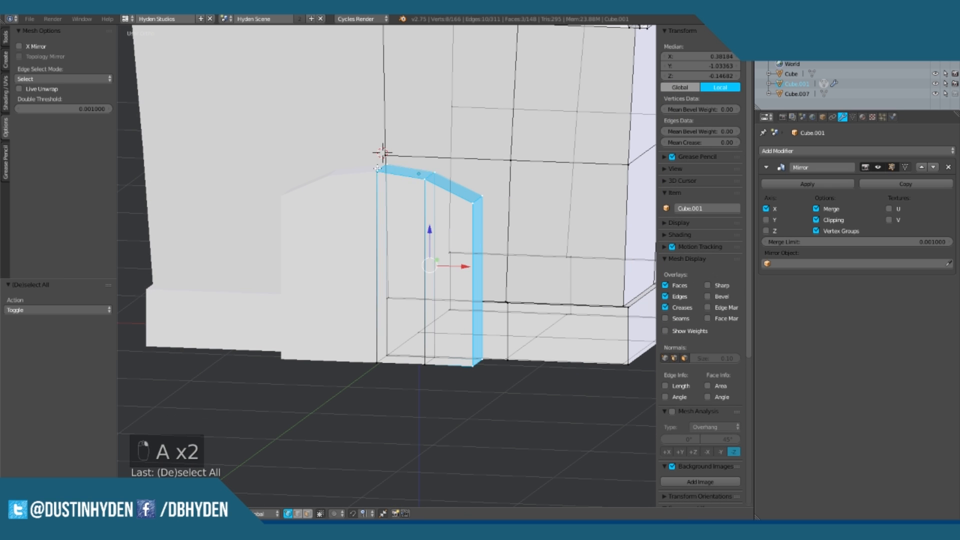
pyautogui.press('i')
pyautogui.click(540, 151)
pyautogui.moveTo(400, 161); pyautogui.dragTo(436, 164, button='middle')
pyautogui.moveTo(90, 357)
pyautogui.mouseDown()
pyautogui.moveTo(76, 357)
pyautogui.moveTo(100, 359)
pyautogui.moveTo(75, 359)
pyautogui.mouseUp()
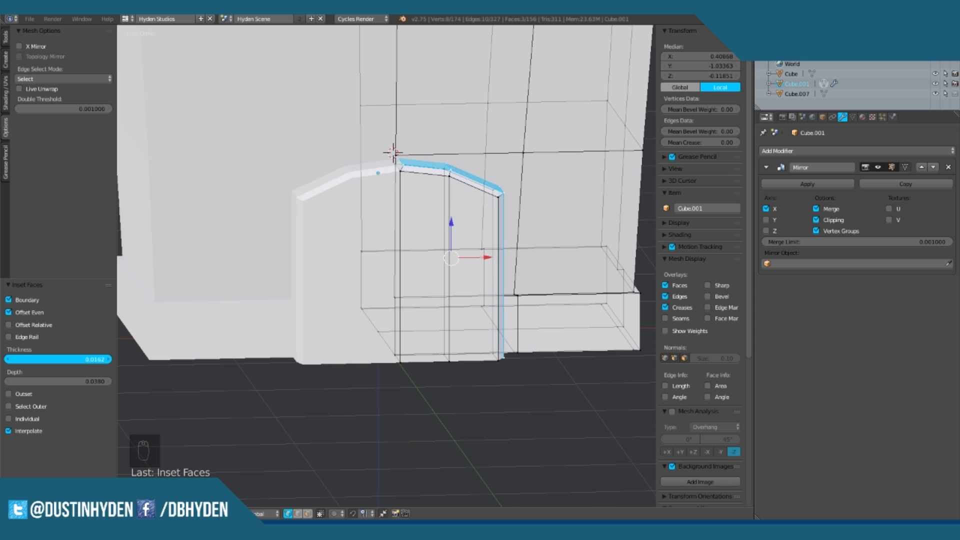
# Step: Move the raised door rim's end edge at the mirror centre along X onto the mirror plane
pyautogui.scroll(2, 165, 322)
pyautogui.moveTo(330, 165); pyautogui.dragTo(300, 200, button='middle')
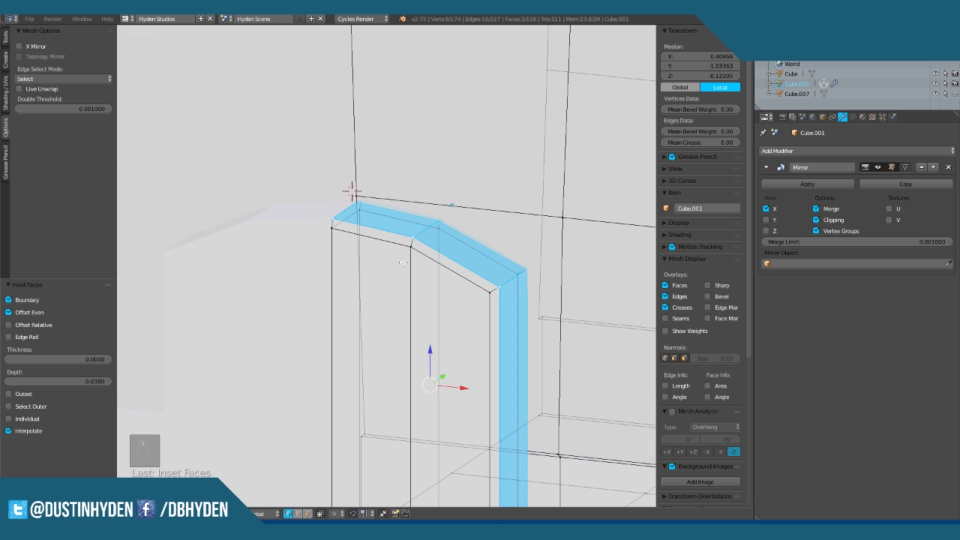
pyautogui.scroll(5, 306, 202)
pyautogui.rightClick(306, 202)
pyautogui.keyDown('shift'); pyautogui.rightClick(371, 165); pyautogui.keyUp('shift')
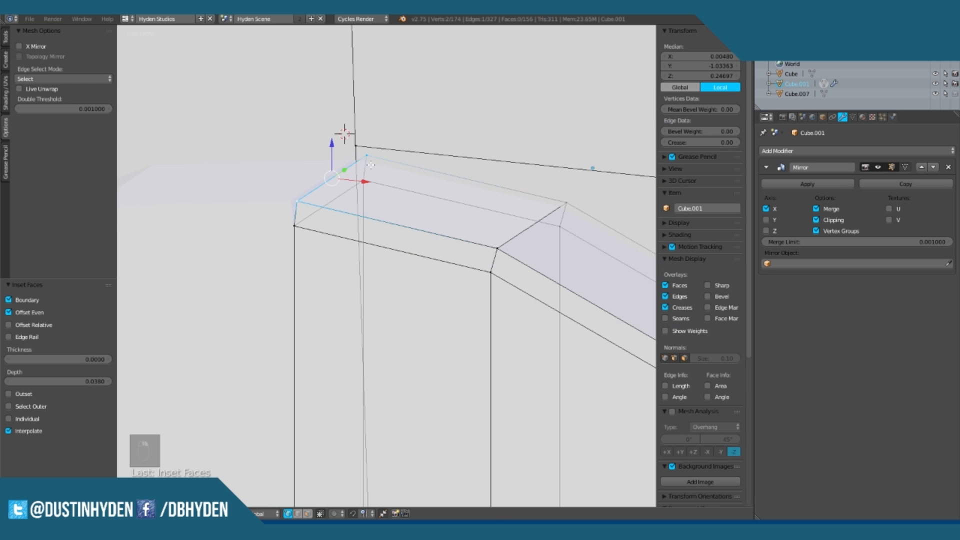
pyautogui.press('g')
pyautogui.press('x')
pyautogui.click(278, 174)
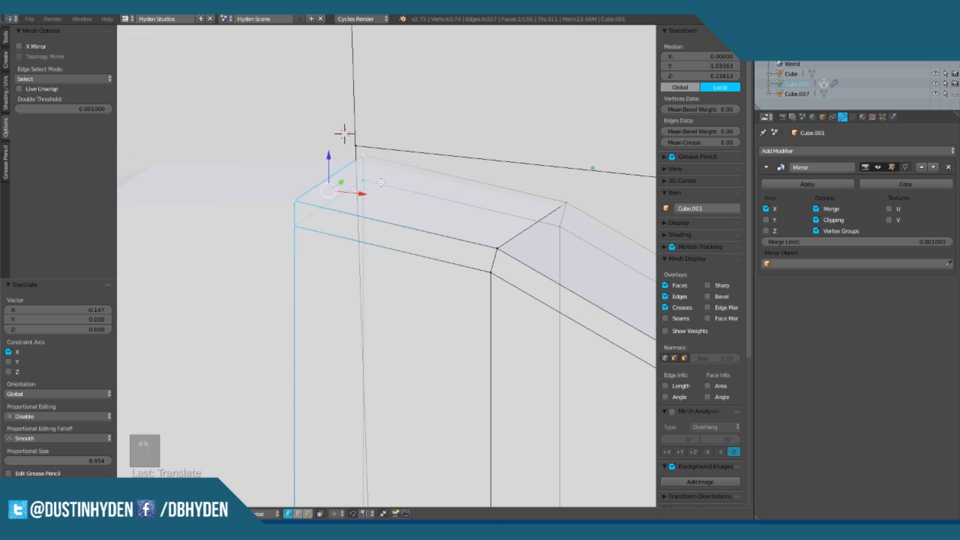
# Step: Delete the door rim's inner face lying on the mirror plane
pyautogui.press('x')
pyautogui.click(373, 186)
pyautogui.scroll(-5, 343, 133)
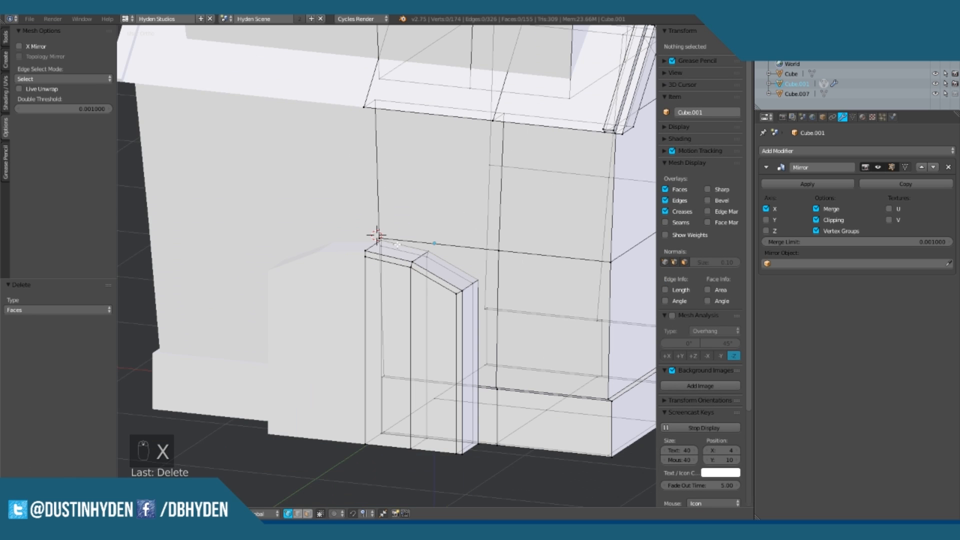
# Step: Extrude the narrow front faces of the door's rim outward to form a raised frame around the arch
pyautogui.press('KP_1')
pyautogui.moveTo(398, 245); pyautogui.dragTo(310, 278, button='middle')
pyautogui.scroll(4, 307, 245)
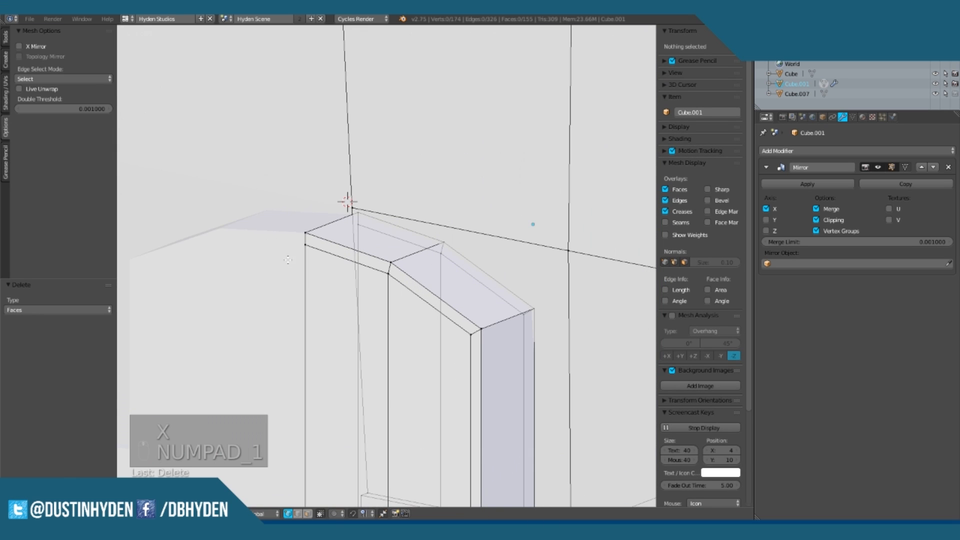
pyautogui.rightClick(307, 246)
pyautogui.keyDown('shift'); pyautogui.rightClick(306, 233); pyautogui.keyUp('shift')
pyautogui.keyDown('shift'); pyautogui.moveTo(444, 323); pyautogui.dragTo(414, 30, button='middle'); pyautogui.keyUp('shift')
pyautogui.keyDown('shift'); pyautogui.rightClick(419, 357); pyautogui.keyUp('shift')
pyautogui.keyDown('shift'); pyautogui.rightClick(407, 354); pyautogui.keyUp('shift')
pyautogui.scroll(-3, 482, 252)
pyautogui.press('e')
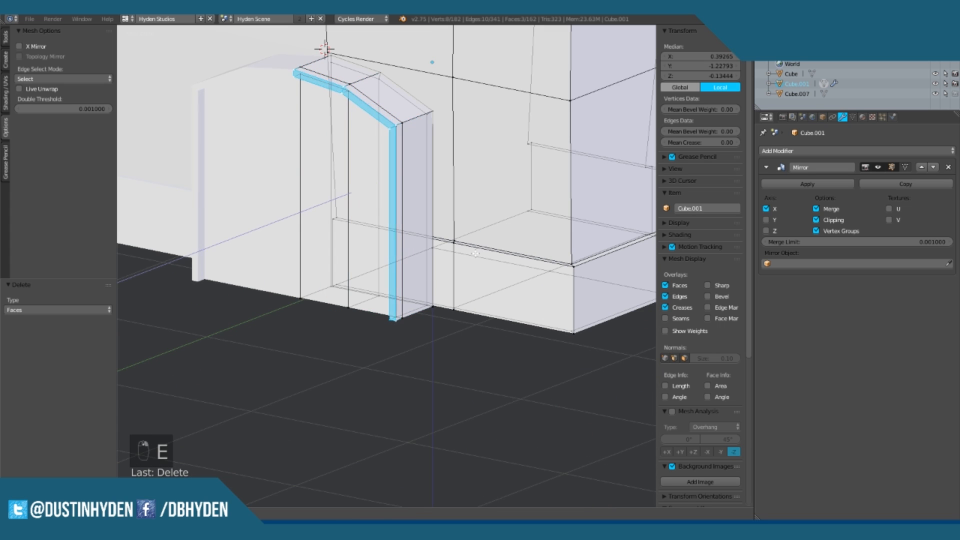
pyautogui.click(472, 255)
pyautogui.press('Tab')
pyautogui.scroll(-3, 435, 247)
pyautogui.moveTo(434, 247); pyautogui.dragTo(370, 272, button='middle')
pyautogui.press('Tab')
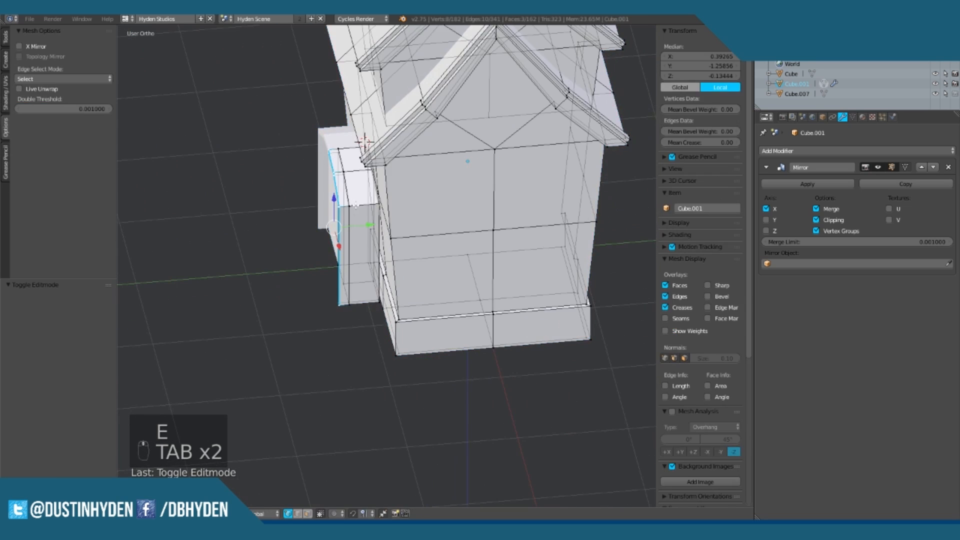
# Step: Select the whole linked door block and move it along Y back into the front wall
pyautogui.press('a')
pyautogui.press('a')
pyautogui.press('a')
pyautogui.press('a')
pyautogui.press('a')
pyautogui.press('a')
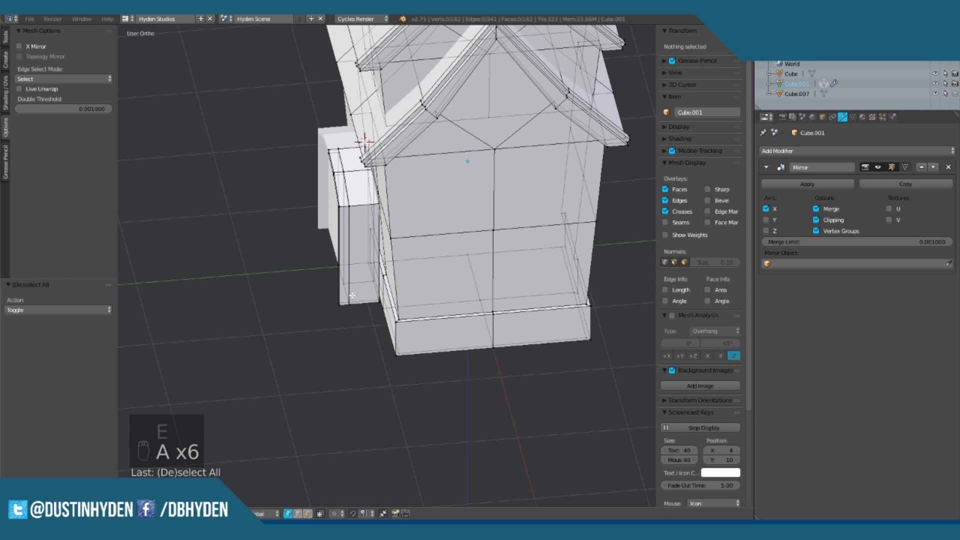
pyautogui.press('l')
pyautogui.moveTo(386, 225); pyautogui.dragTo(407, 225)
pyautogui.press('Tab')
pyautogui.moveTo(367, 230); pyautogui.dragTo(444, 215, button='middle')
pyautogui.press('KP_1')
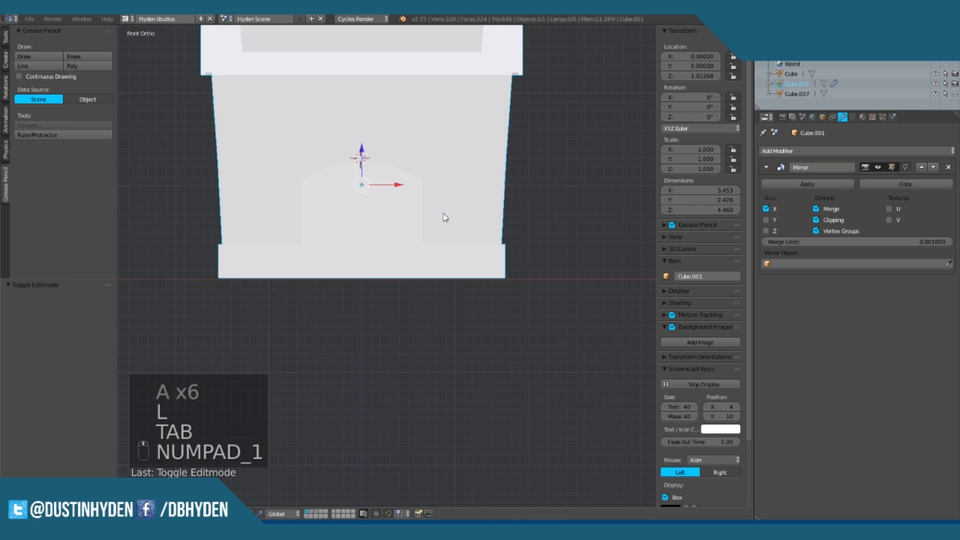
# Step: Select all vertices of the door's outer side from the front view and move them inward along X to narrow it
pyautogui.press('Tab')
pyautogui.moveTo(429, 216); pyautogui.dragTo(416, 220)
pyautogui.scroll(3, 413, 240)
pyautogui.press('a')
pyautogui.press('b')
pyautogui.moveTo(411, 307); pyautogui.dragTo(447, 109)
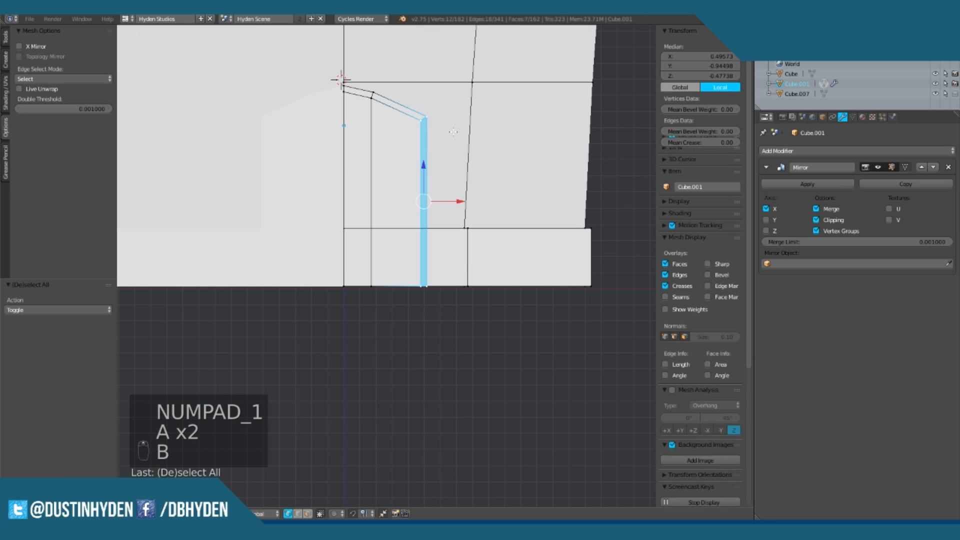
pyautogui.moveTo(448, 202); pyautogui.dragTo(428, 202)
# Step: Examine the narrowed door and the overall proportions of the house from several angles
pyautogui.scroll(-3, 433, 208)
pyautogui.press('Tab')
pyautogui.moveTo(433, 208); pyautogui.dragTo(448, 242, button='middle')
pyautogui.scroll(8, 407, 199)
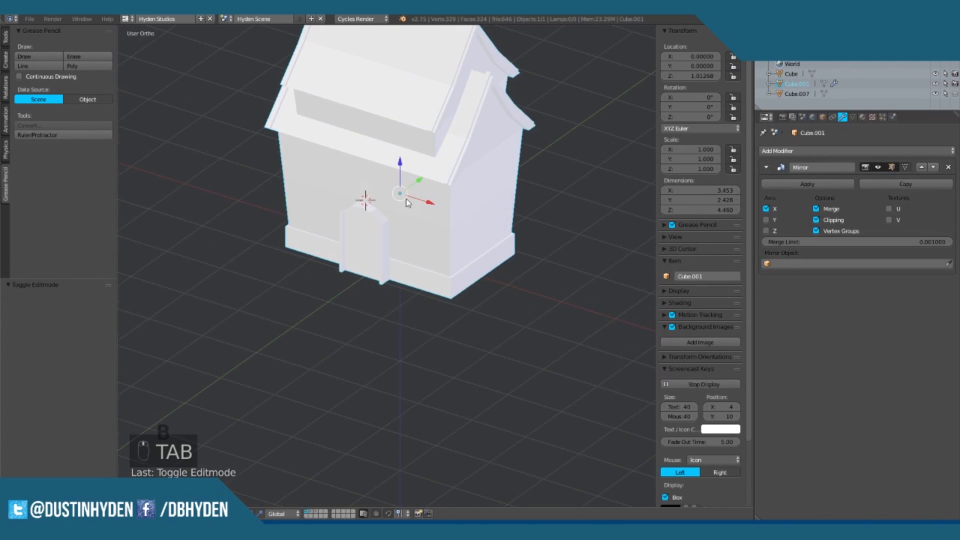
pyautogui.scroll(-3, 386, 341)
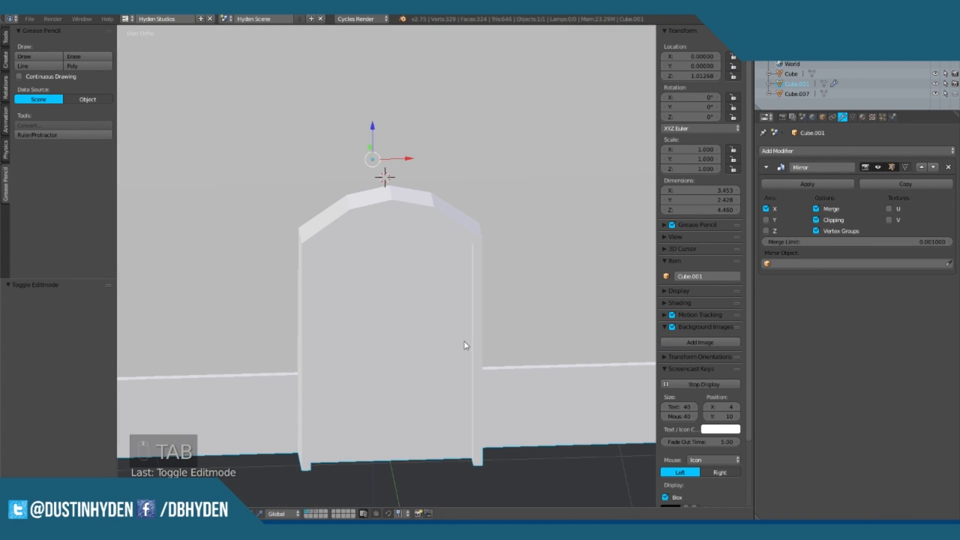
pyautogui.moveTo(435, 350); pyautogui.dragTo(421, 272, button='middle')
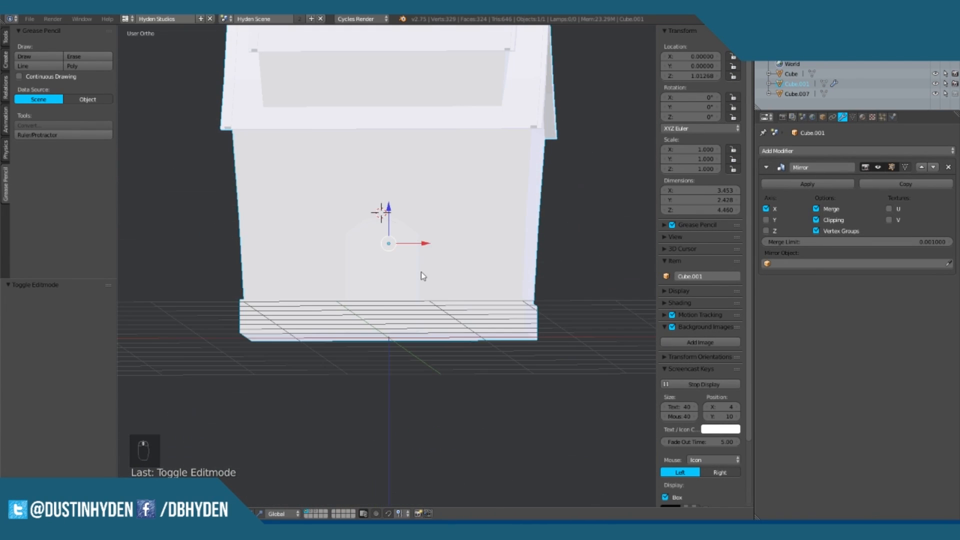
pyautogui.press('KP_1')
pyautogui.scroll(4, 421, 271)
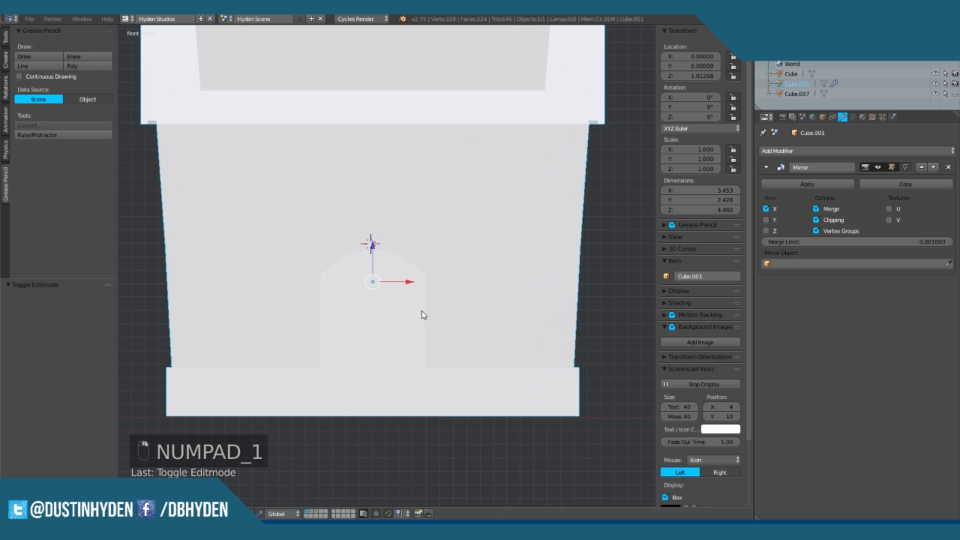
pyautogui.scroll(-5, 415, 309)
pyautogui.press('Tab')
pyautogui.press('a')
pyautogui.press('a')
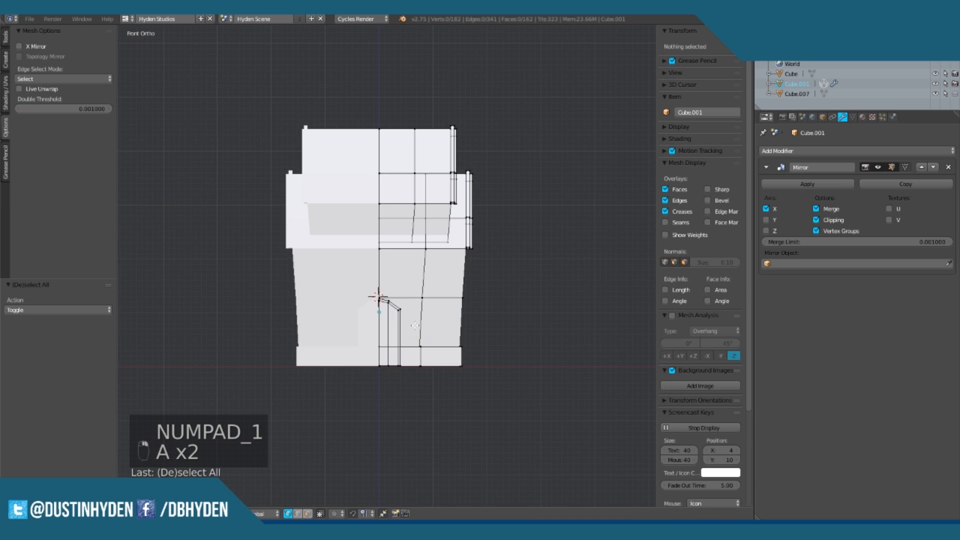
pyautogui.scroll(3, 415, 326)
pyautogui.scroll(-2, 457, 332)
pyautogui.moveTo(457, 331); pyautogui.dragTo(412, 342, button='middle')
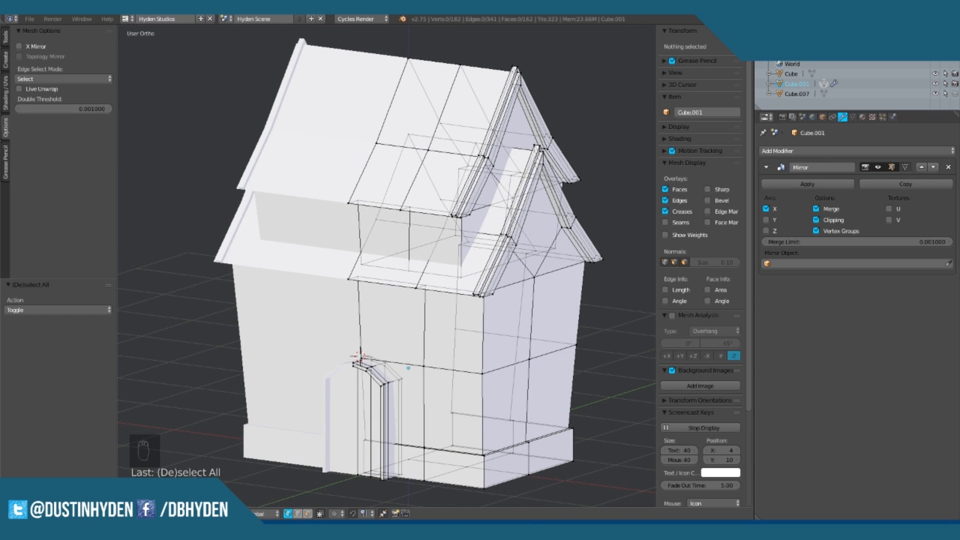
pyautogui.click(31, 19)
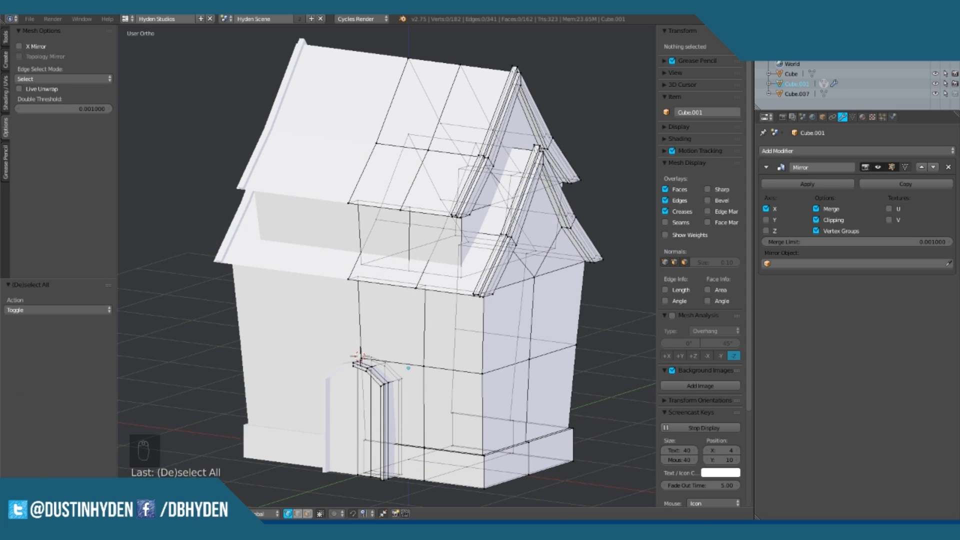
# Step: Switch to Paint.NET and create a new 32 by 32 pixel image
pyautogui.press('super')
pyautogui.write('paint')
pyautogui.press('Return')
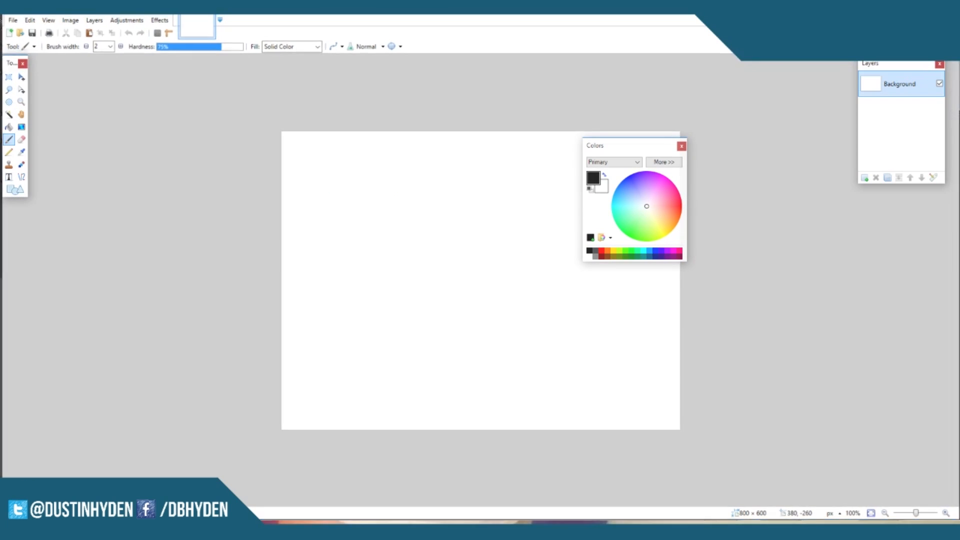
pyautogui.click(11, 19)
pyautogui.click(17, 29)
pyautogui.write('32')
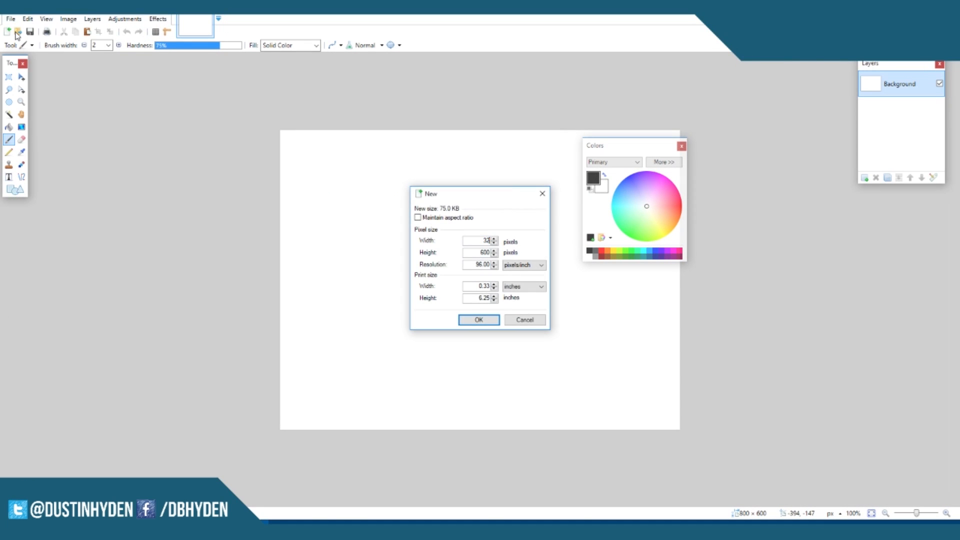
pyautogui.press('Tab')
pyautogui.write('32')
pyautogui.press('Return')
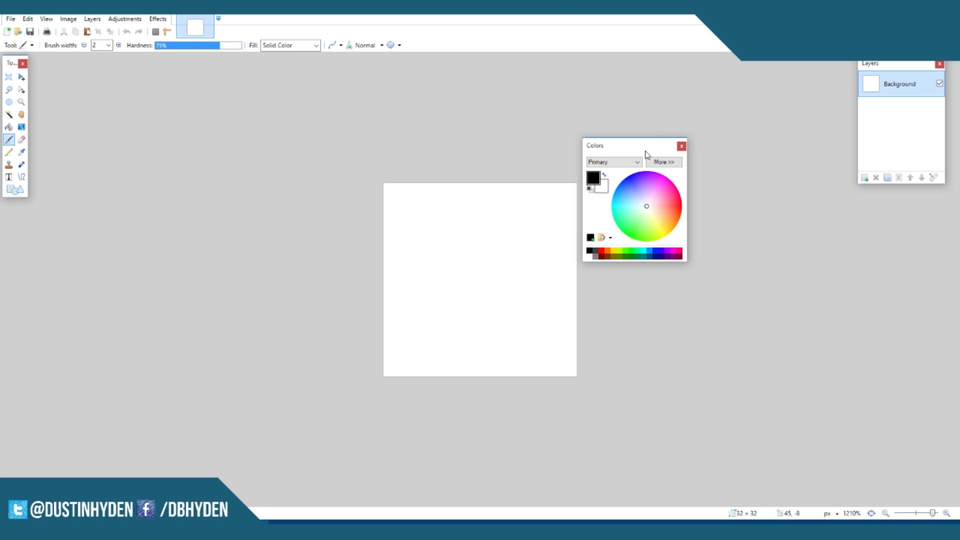
# Step: Place the colour palette clear of the canvas, choose the Pencil tool and expand the palette's colour options
pyautogui.moveTo(645, 154); pyautogui.dragTo(762, 169)
pyautogui.keyDown('ctrl'); pyautogui.scroll(3, 544, 211); pyautogui.keyUp('ctrl')
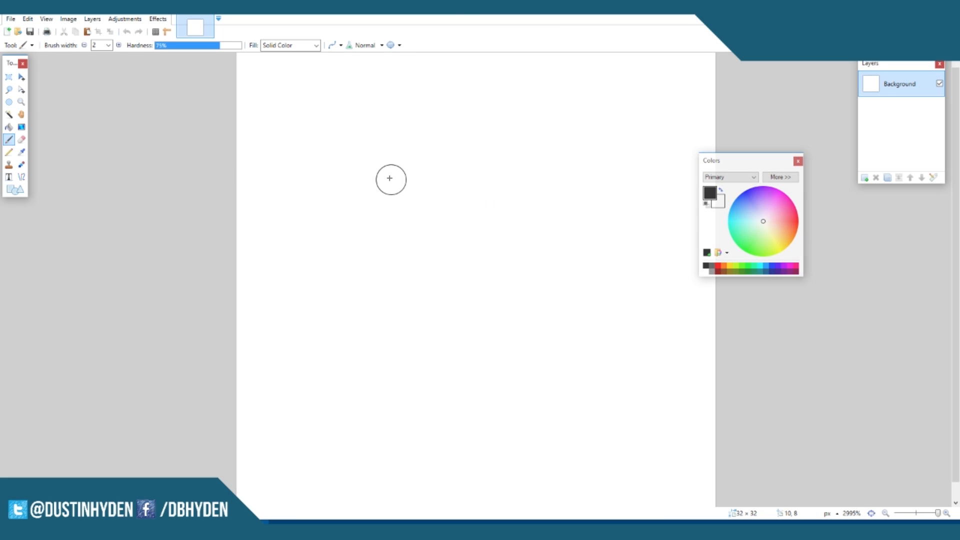
pyautogui.moveTo(395, 174); pyautogui.dragTo(400, 215)
pyautogui.hotkey('ctrl', 'z')
pyautogui.press('p')
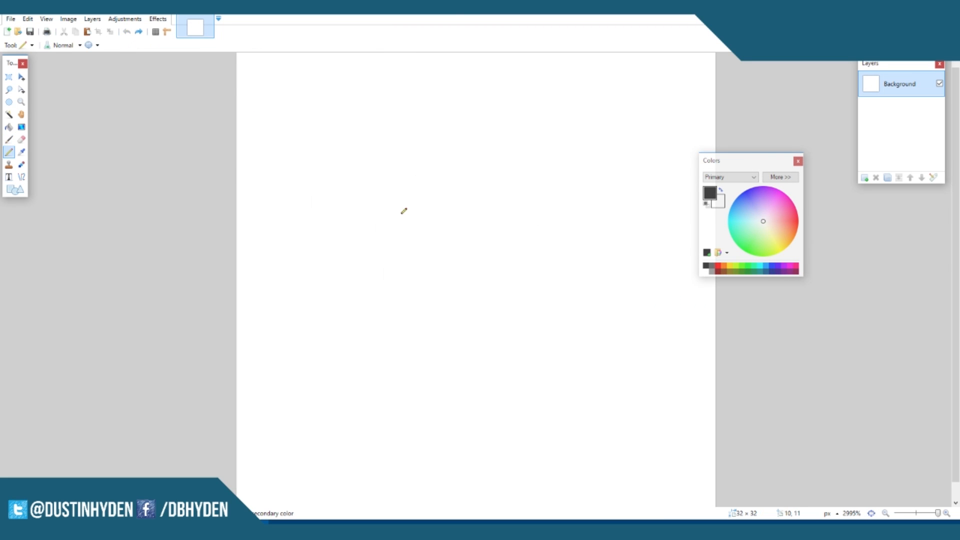
pyautogui.keyDown('ctrl'); pyautogui.scroll(-1, 607, 183); pyautogui.keyUp('ctrl')
pyautogui.moveTo(746, 161); pyautogui.dragTo(758, 155)
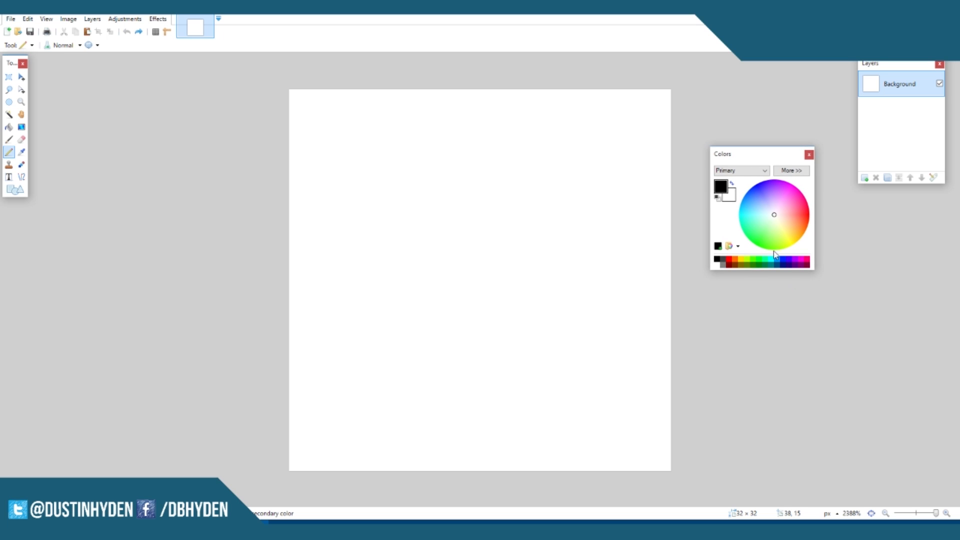
pyautogui.click(784, 170)
# Step: Paint a 3 by 3 pixel brown square in colour 6B472A near the canvas's upper-left corner
pyautogui.click(787, 220)
pyautogui.click(836, 248)
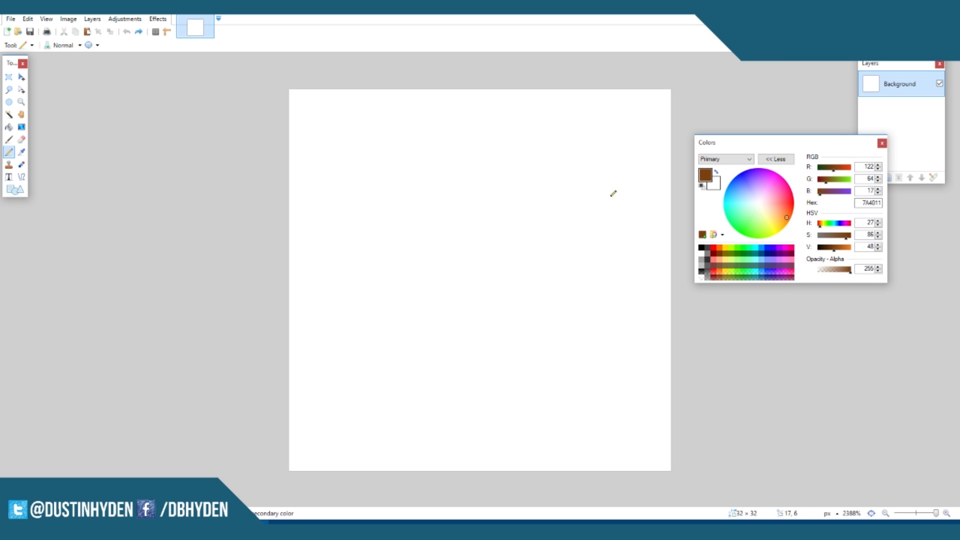
pyautogui.click(839, 238)
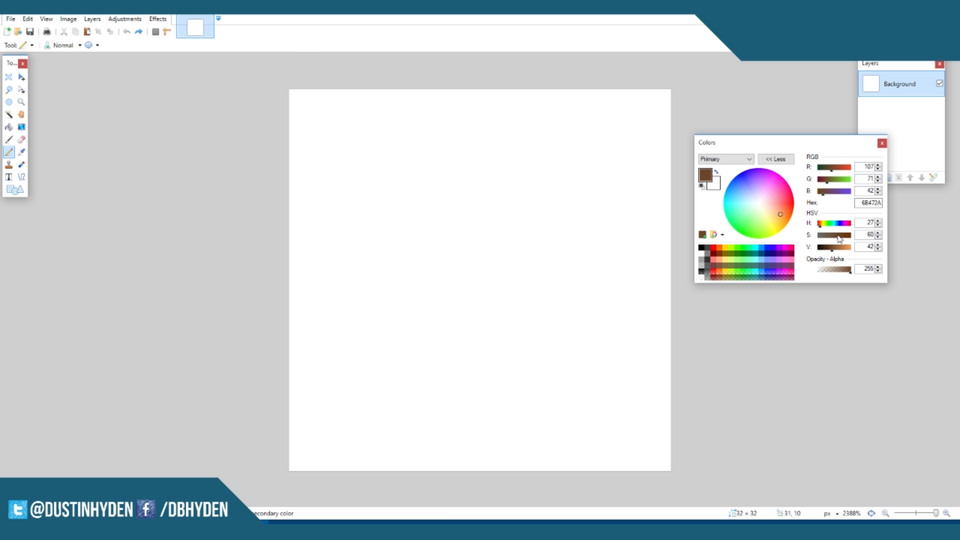
pyautogui.moveTo(366, 144); pyautogui.dragTo(384, 158)
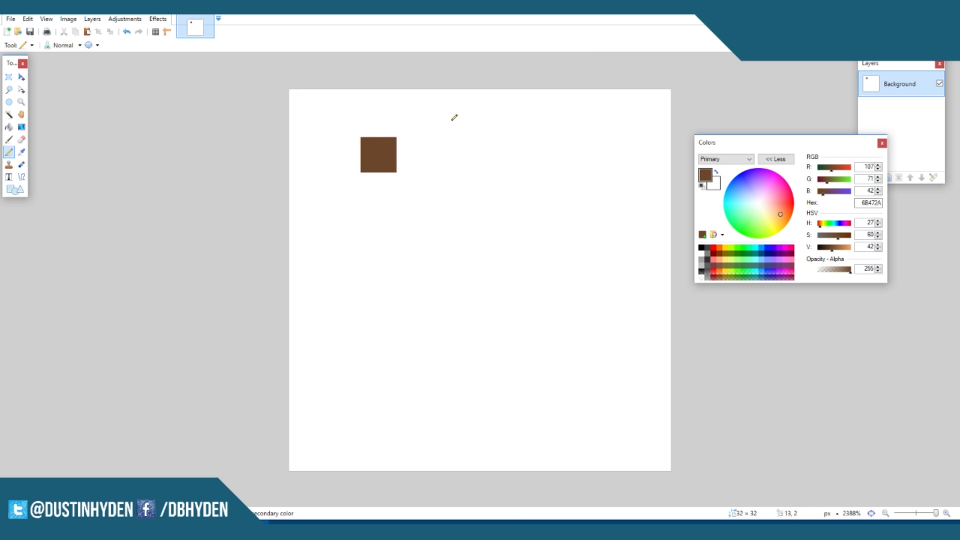
pyautogui.keyDown('ctrl'); pyautogui.scroll(2, 454, 117); pyautogui.keyUp('ctrl')
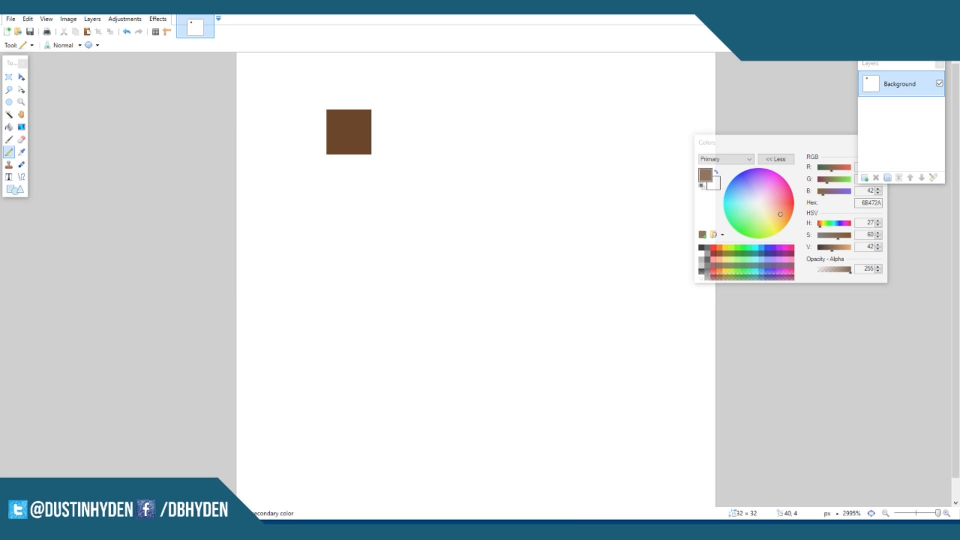
# Step: Check the house reference photos in the browser, and paint over the brown square in dark grey 404040
pyautogui.hotkey('alt', 'Tab')
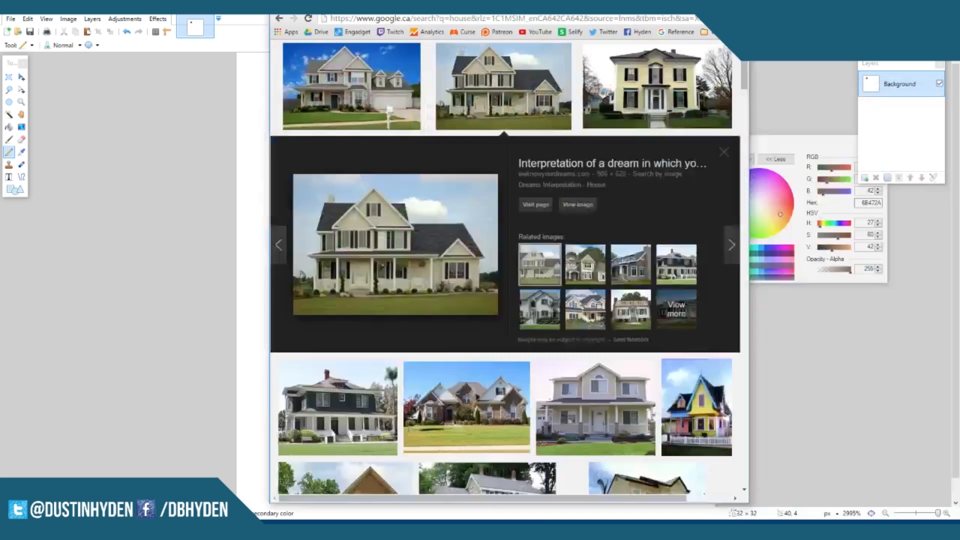
pyautogui.hotkey('alt', 'Tab')
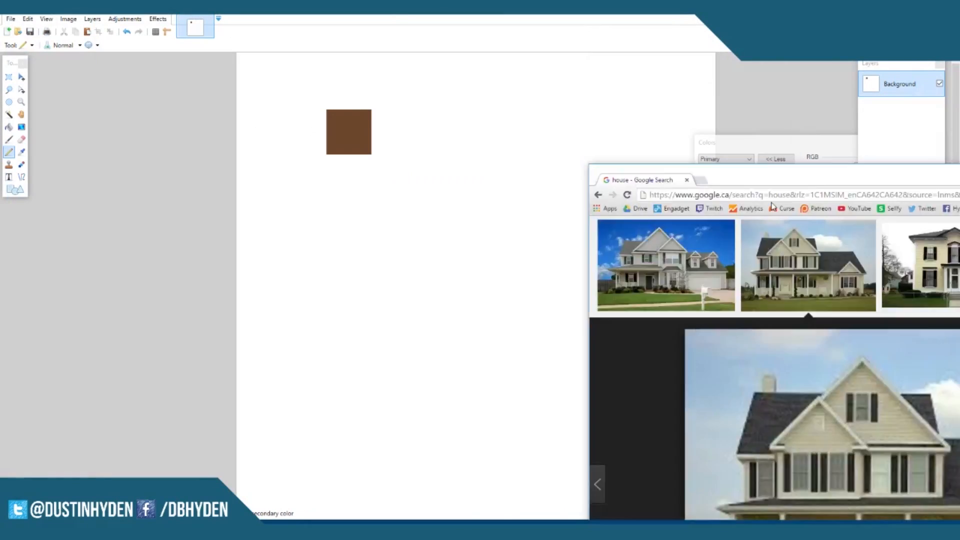
pyautogui.click(707, 248)
pyautogui.moveTo(367, 117)
pyautogui.mouseDown()
pyautogui.moveTo(330, 121)
pyautogui.moveTo(353, 145)
pyautogui.moveTo(366, 129)
pyautogui.mouseUp()
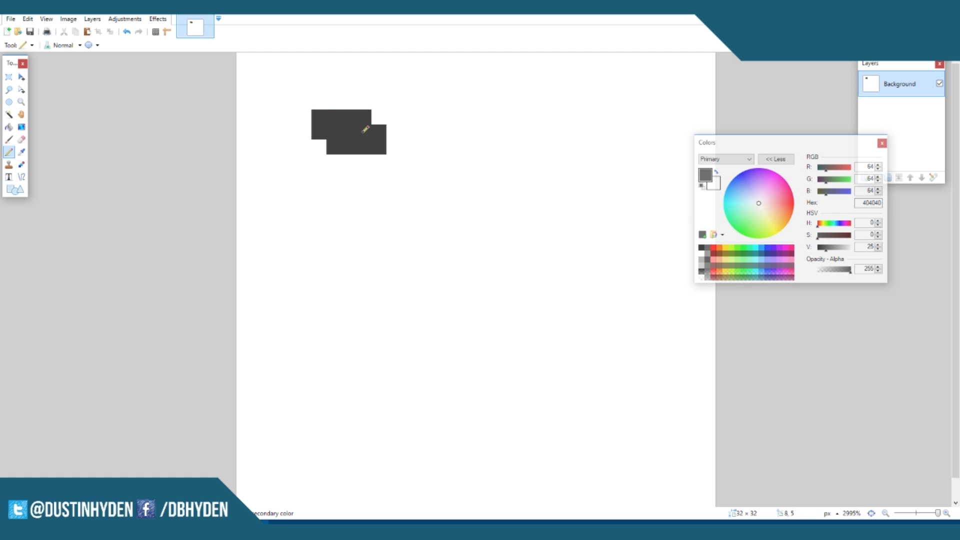
# Step: Paint a 3 by 3 pixel square in darker grey 333333 directly below, and whiten the stray pixels beside the upper square
pyautogui.click(824, 249)
pyautogui.moveTo(334, 156)
pyautogui.mouseDown()
pyautogui.moveTo(345, 186)
pyautogui.moveTo(352, 165)
pyautogui.moveTo(361, 181)
pyautogui.mouseUp()
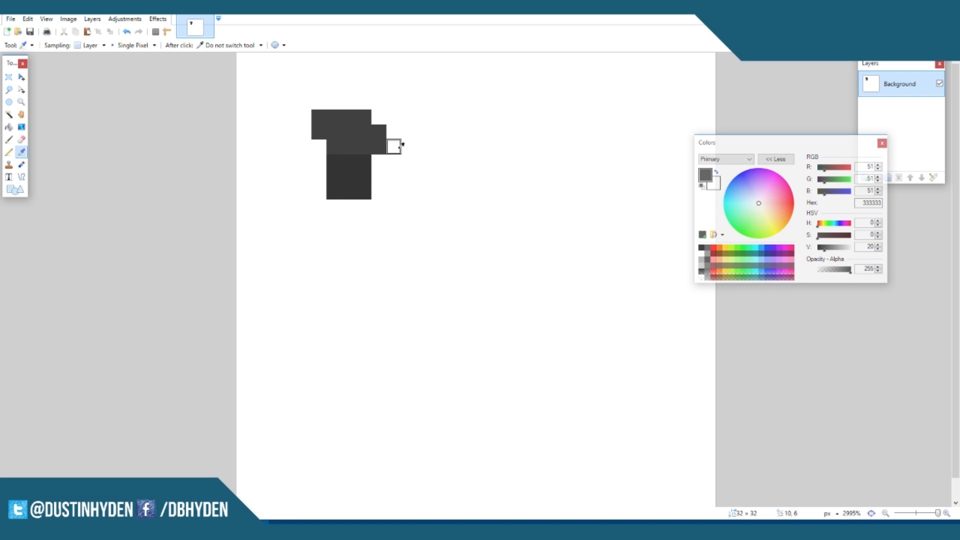
pyautogui.moveTo(379, 151); pyautogui.dragTo(378, 130, button='right')
pyautogui.moveTo(318, 133); pyautogui.dragTo(319, 115, button='right')
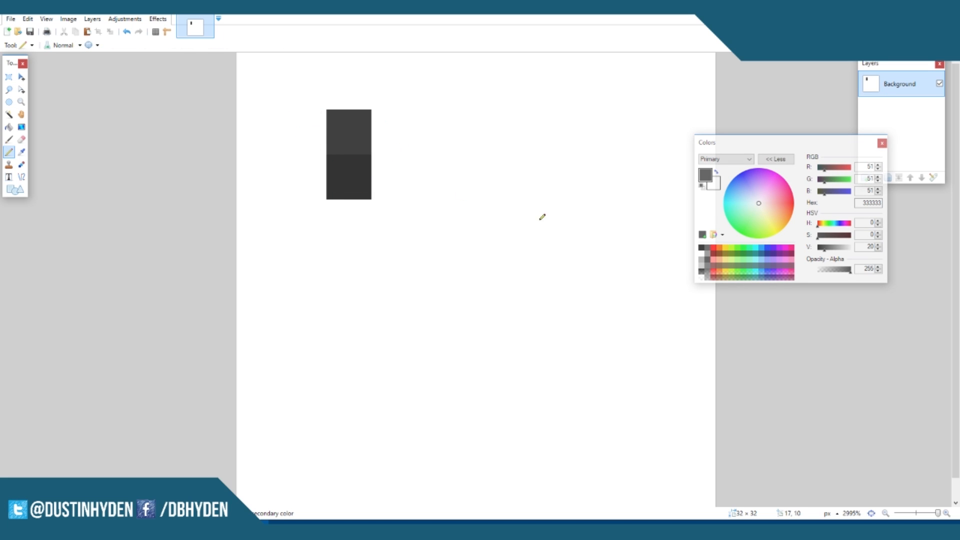
# Step: Paint a 3 by 3 pixel cream square in F2E7BF beside the upper grey square, and a tan CCC2A1 square directly below it
pyautogui.click(768, 208)
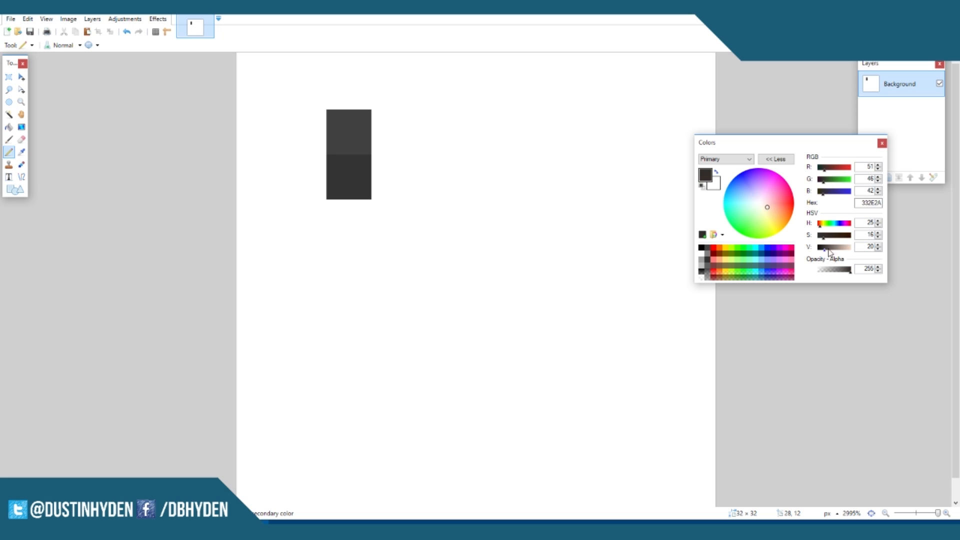
pyautogui.moveTo(828, 248); pyautogui.dragTo(850, 248)
pyautogui.click(768, 210)
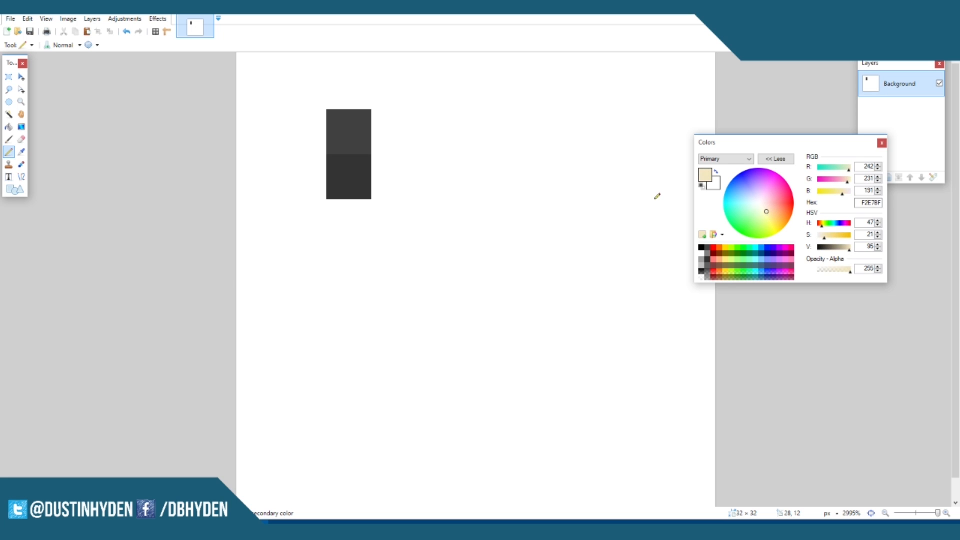
pyautogui.click(386, 115)
pyautogui.moveTo(816, 249); pyautogui.dragTo(844, 248)
pyautogui.moveTo(380, 166); pyautogui.dragTo(418, 186)
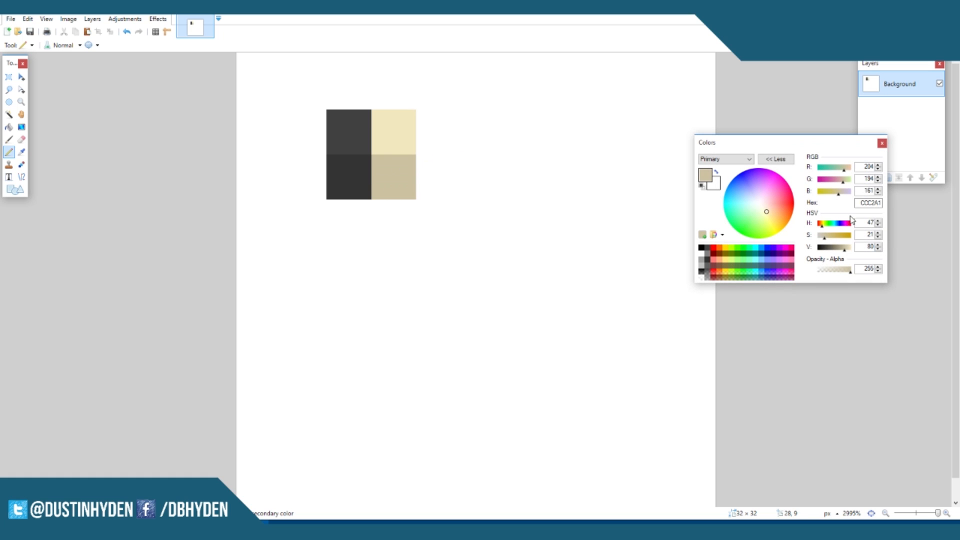
# Step: Paint a 3 by 3 pixel blue-grey square in colour 5E6B7A beside the cream square
pyautogui.moveTo(825, 240); pyautogui.dragTo(854, 249)
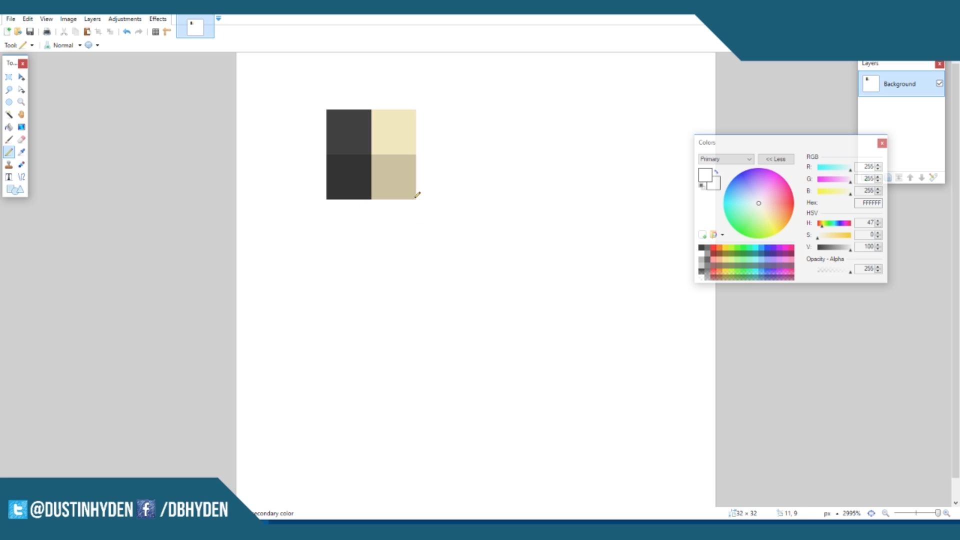
pyautogui.moveTo(751, 226); pyautogui.dragTo(750, 201)
pyautogui.click(835, 250)
pyautogui.moveTo(424, 112)
pyautogui.mouseDown()
pyautogui.moveTo(424, 140)
pyautogui.moveTo(454, 132)
pyautogui.moveTo(443, 128)
pyautogui.mouseUp()
# Step: Select the colour squares and enlarge them to the canvas's full width and about two thirds of its height, using Nearest Neighbor quality
pyautogui.click(10, 76)
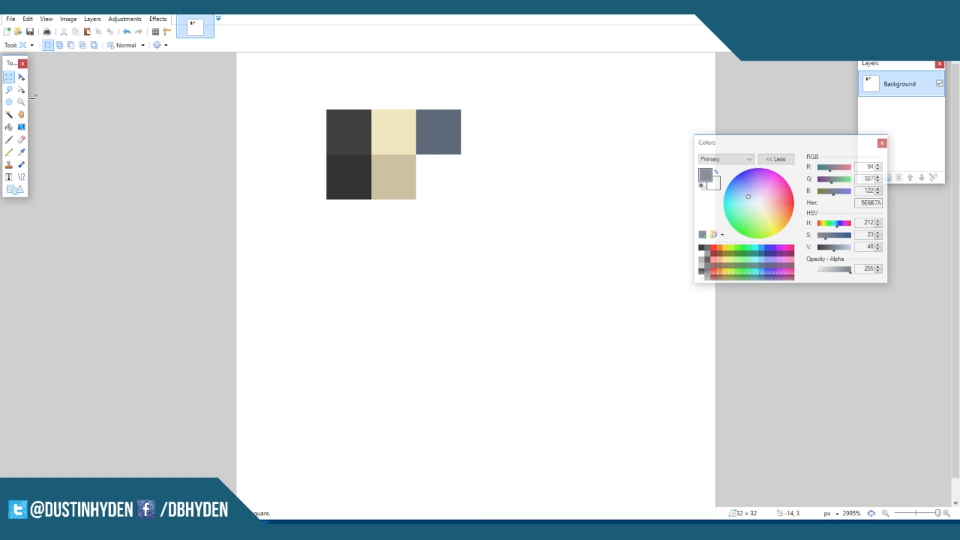
pyautogui.moveTo(332, 114)
pyautogui.mouseDown()
pyautogui.moveTo(448, 191)
pyautogui.moveTo(377, 165)
pyautogui.moveTo(634, 460)
pyautogui.mouseUp()
pyautogui.press('m')
pyautogui.keyDown('ctrl'); pyautogui.scroll(-2, 489, 235); pyautogui.keyUp('ctrl')
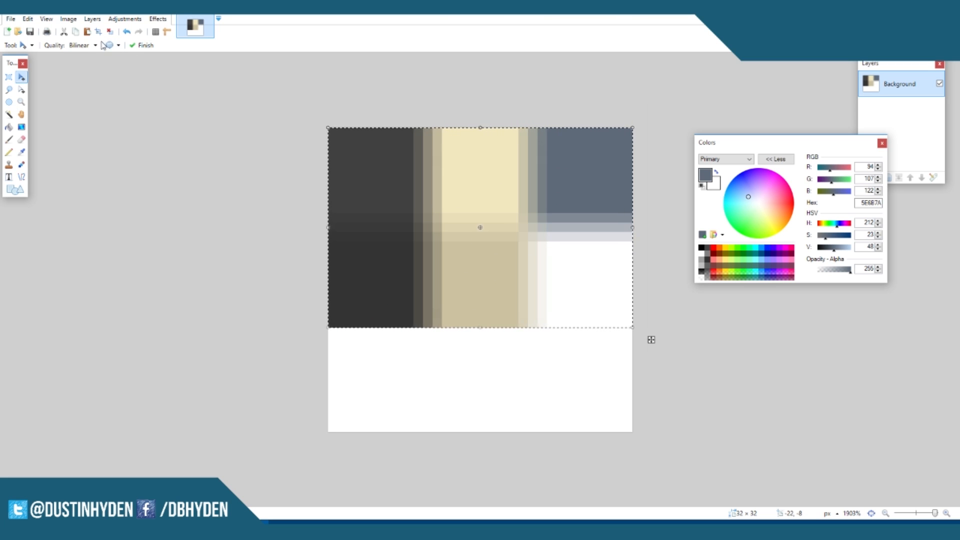
pyautogui.click(79, 46)
# Step: Save the texture to the Desktop as the PNG file HouseTex.png
pyautogui.hotkey('ctrl', 's')
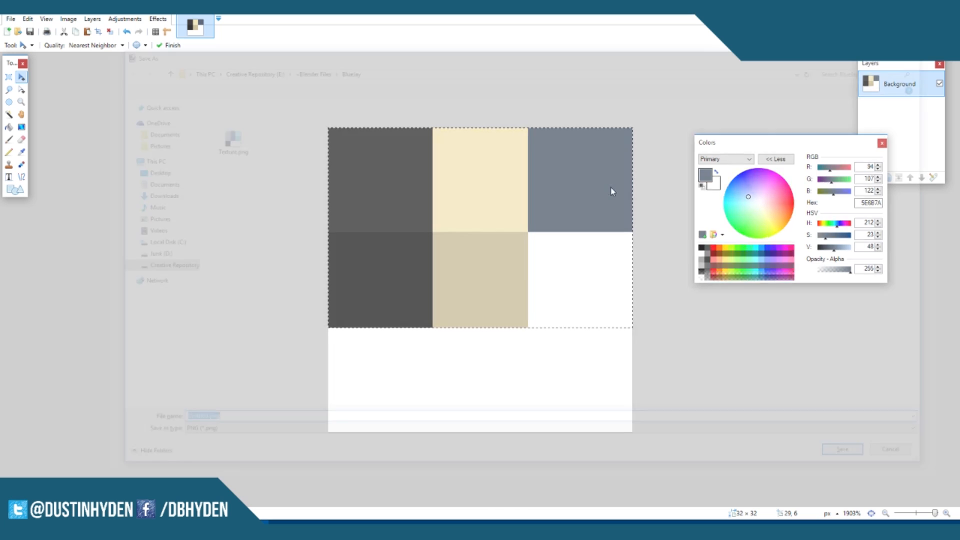
pyautogui.click(163, 170)
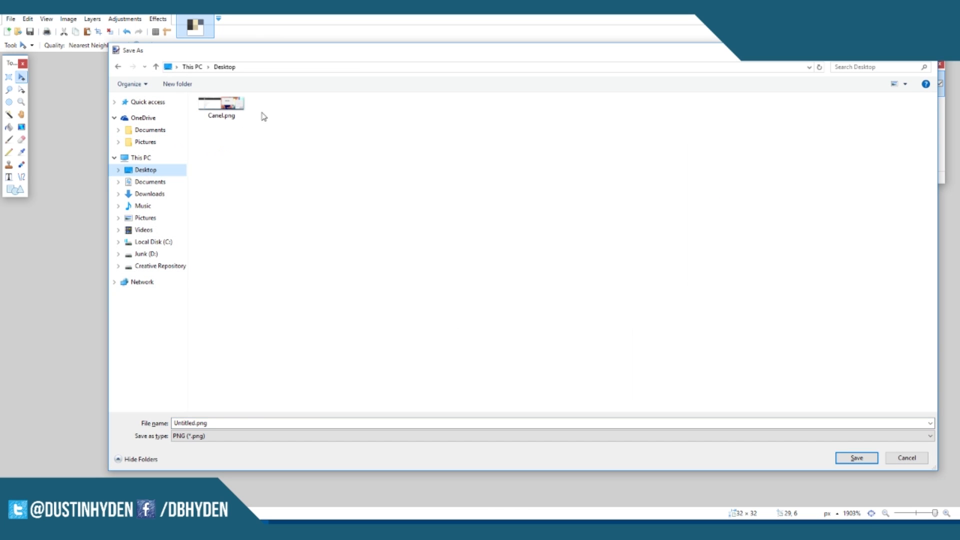
pyautogui.click(223, 423)
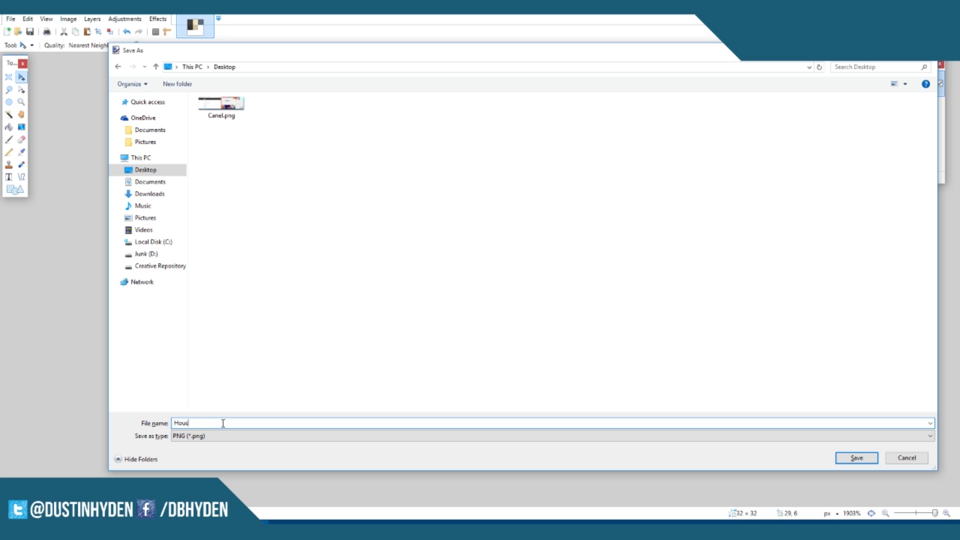
pyautogui.press('Return')
pyautogui.press('Return')
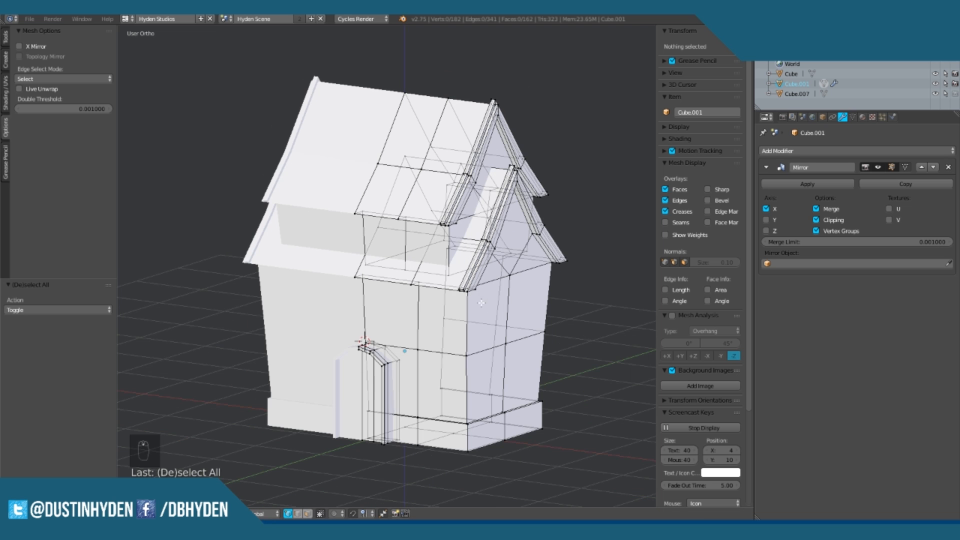
# Step: Switch to Blender, split the 3D View into two areas side by side, and make the new area a UV/Image Editor
pyautogui.moveTo(226, 353); pyautogui.dragTo(270, 350, button='middle')
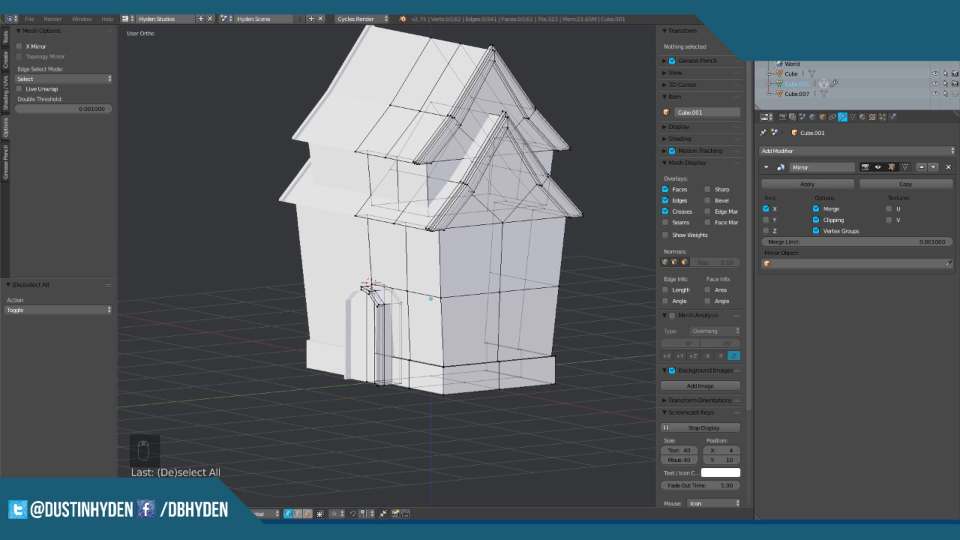
pyautogui.moveTo(752, 29); pyautogui.dragTo(480, 35)
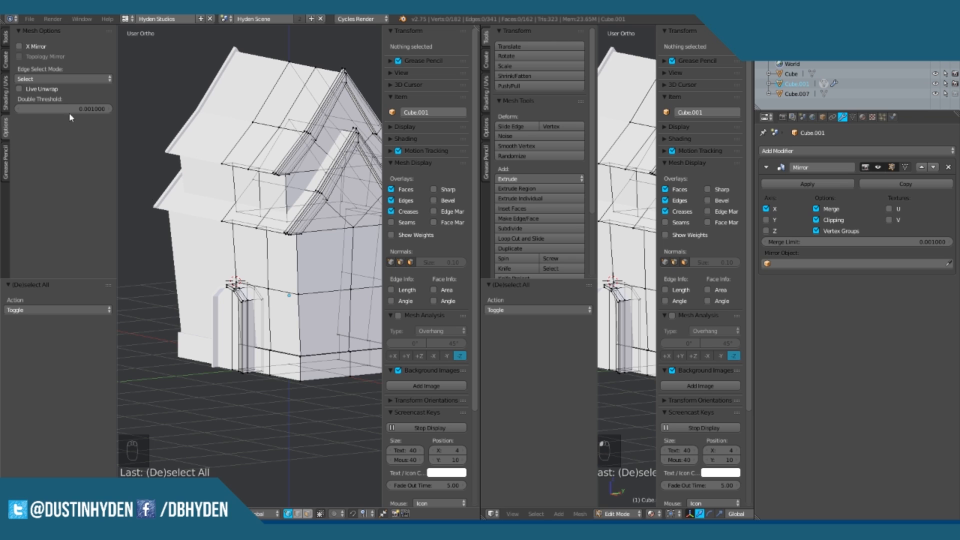
pyautogui.click(493, 514)
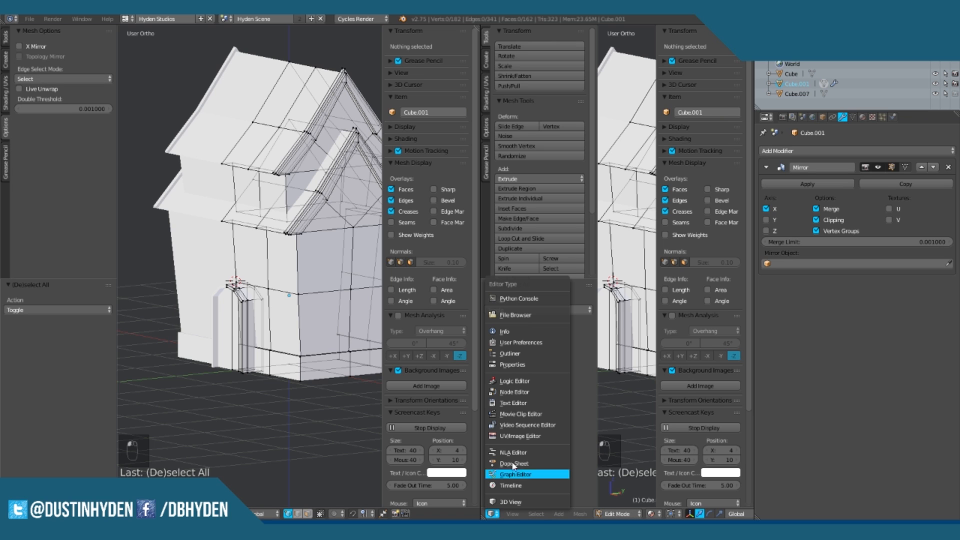
pyautogui.click(546, 435)
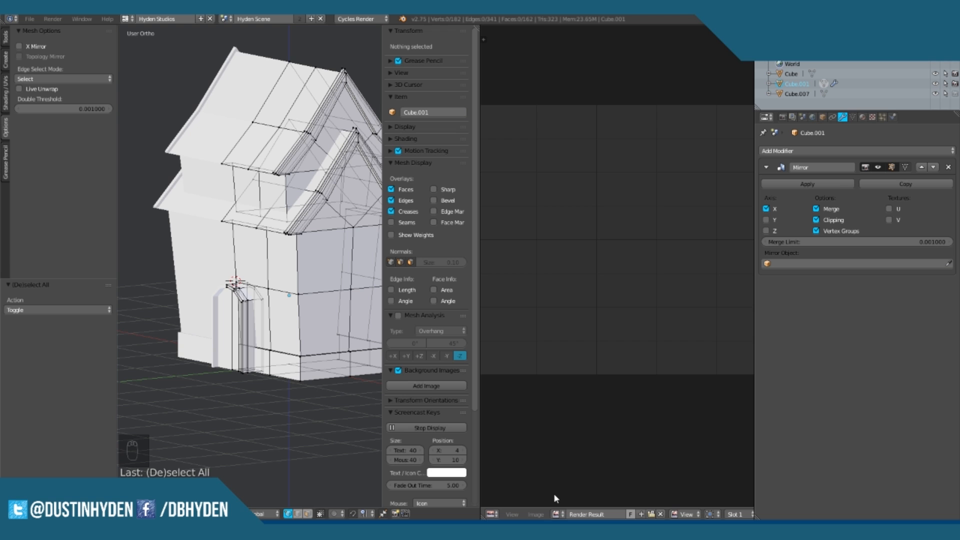
# Step: Open the HouseTex.png image from the Desktop in the UV/Image Editor
pyautogui.click(542, 514)
pyautogui.click(550, 494)
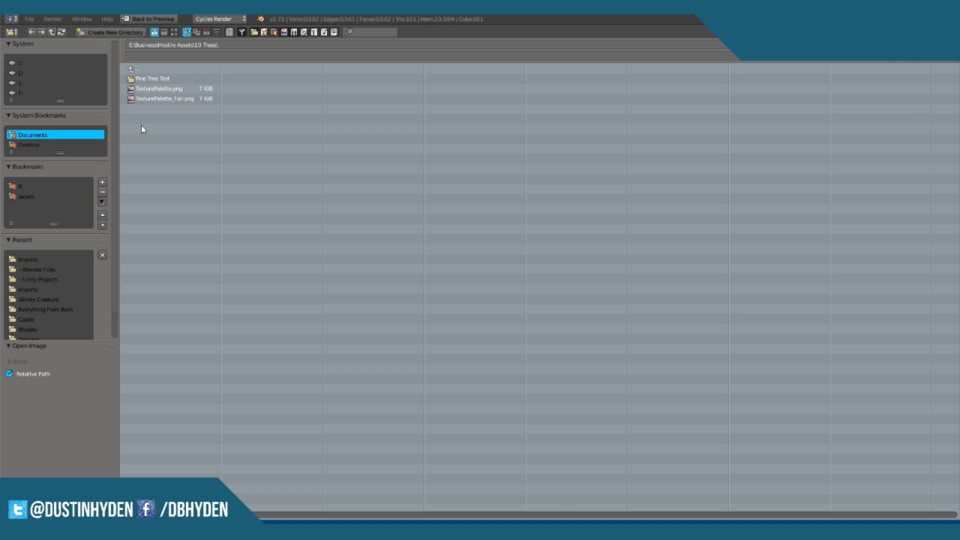
pyautogui.click(38, 145)
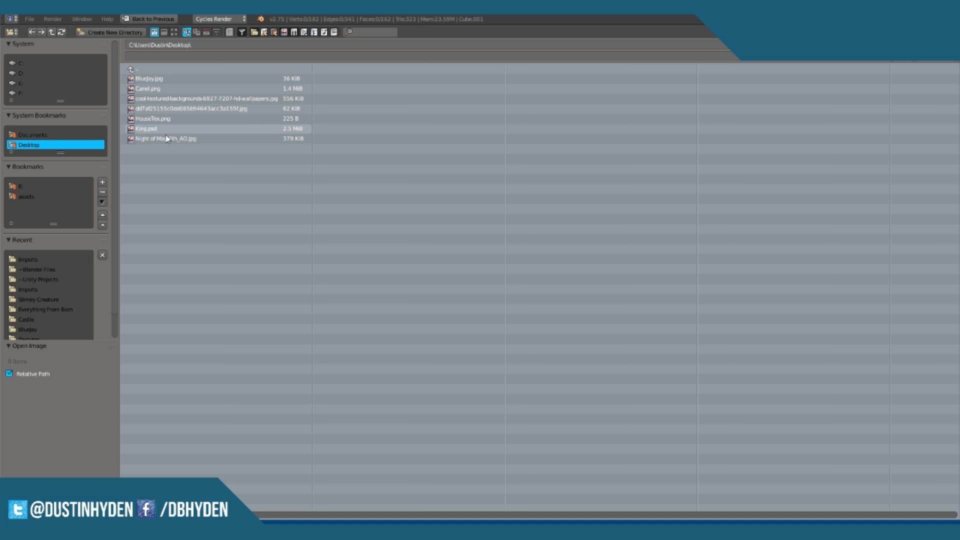
pyautogui.click(160, 119)
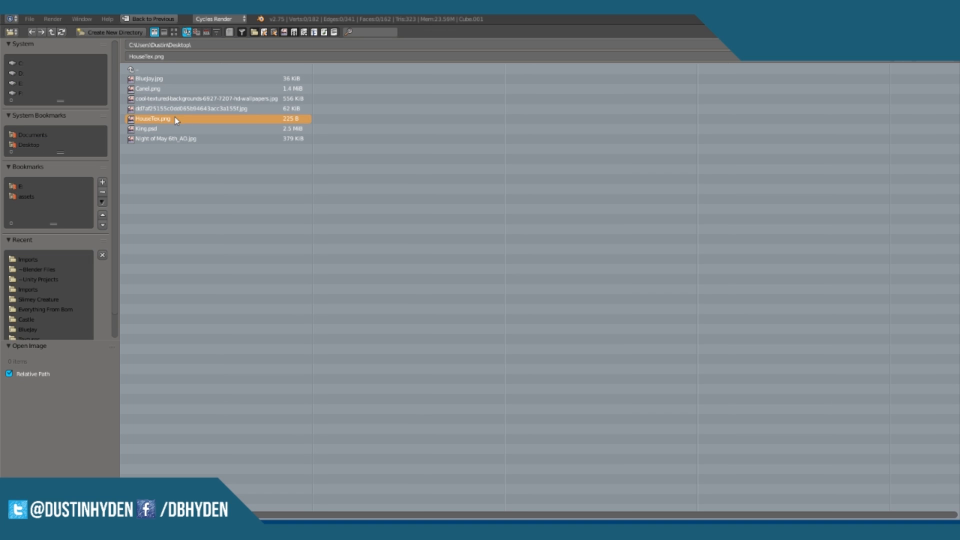
# Step: Open the HouseTex.png palette image from the Desktop folder in the image editor
pyautogui.click(926, 46)
pyautogui.scroll(3, 584, 248)
pyautogui.moveTo(585, 207); pyautogui.dragTo(671, 281, button='middle')
pyautogui.scroll(3, 628, 270)
pyautogui.moveTo(710, 334); pyautogui.dragTo(569, 299, button='middle')
pyautogui.scroll(3, 675, 309)
pyautogui.scroll(2, 571, 300)
pyautogui.scroll(2, 633, 301)
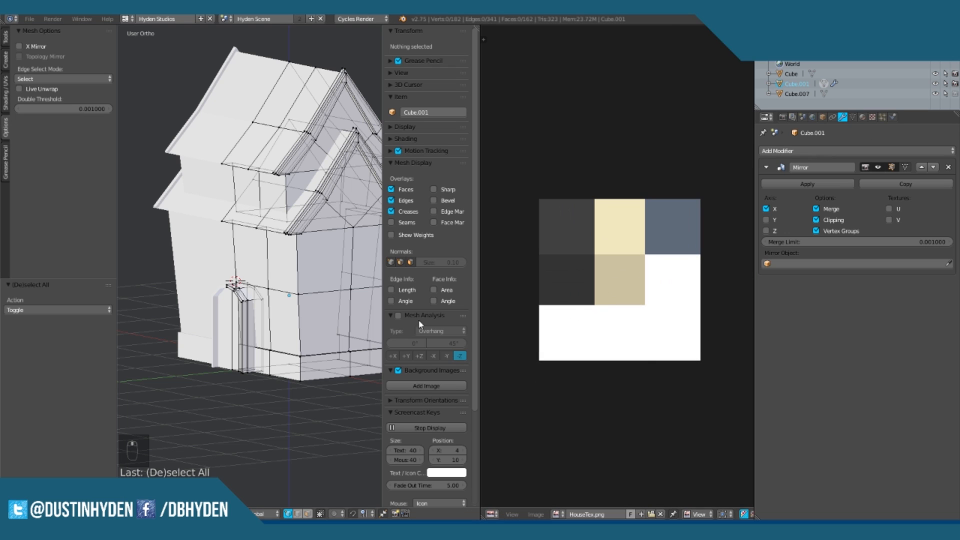
pyautogui.moveTo(296, 280)
pyautogui.keyDown('shift'); pyautogui.mouseDown(button='middle')
pyautogui.moveTo(274, 258)
pyautogui.moveTo(287, 278)
pyautogui.mouseUp(button='middle'); pyautogui.keyUp('shift')
# Step: Create a new material on the house and use HouseTex.png as an Image Texture for its diffuse color
pyautogui.click(863, 117)
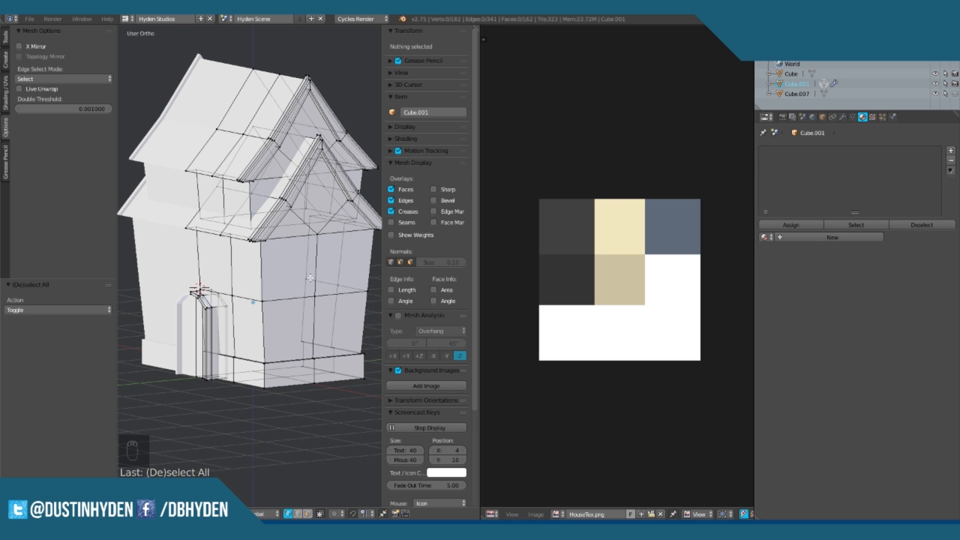
pyautogui.moveTo(221, 247); pyautogui.dragTo(307, 312, button='middle')
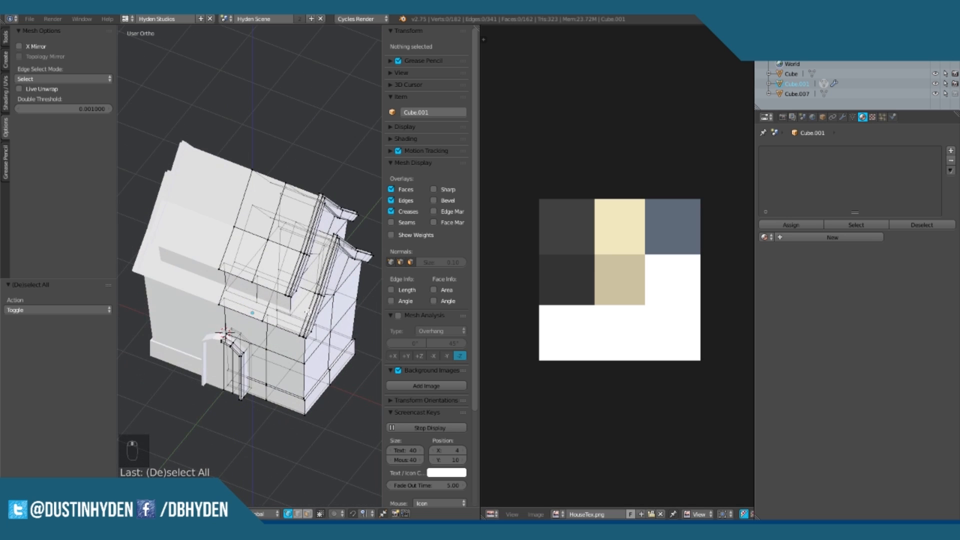
pyautogui.click(822, 236)
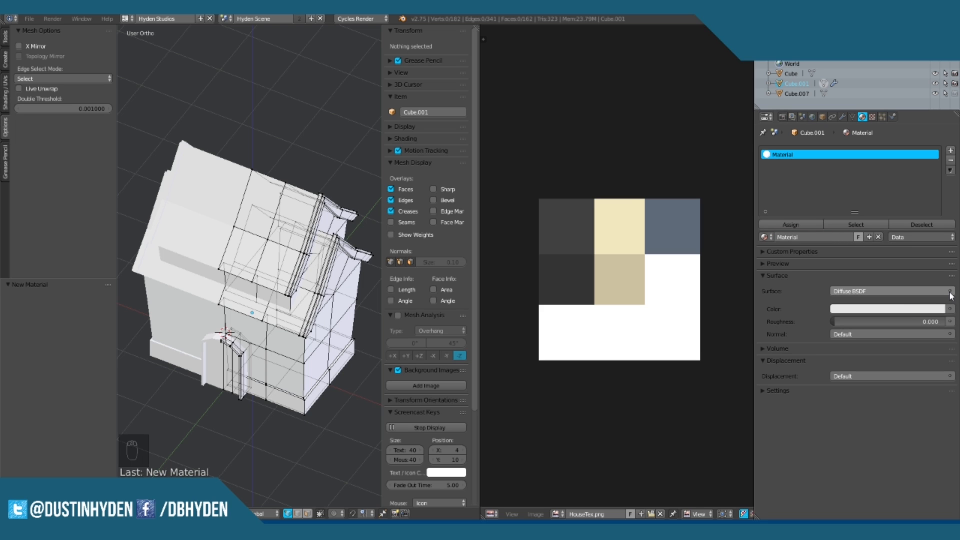
pyautogui.moveTo(310, 320); pyautogui.dragTo(295, 296, button='middle')
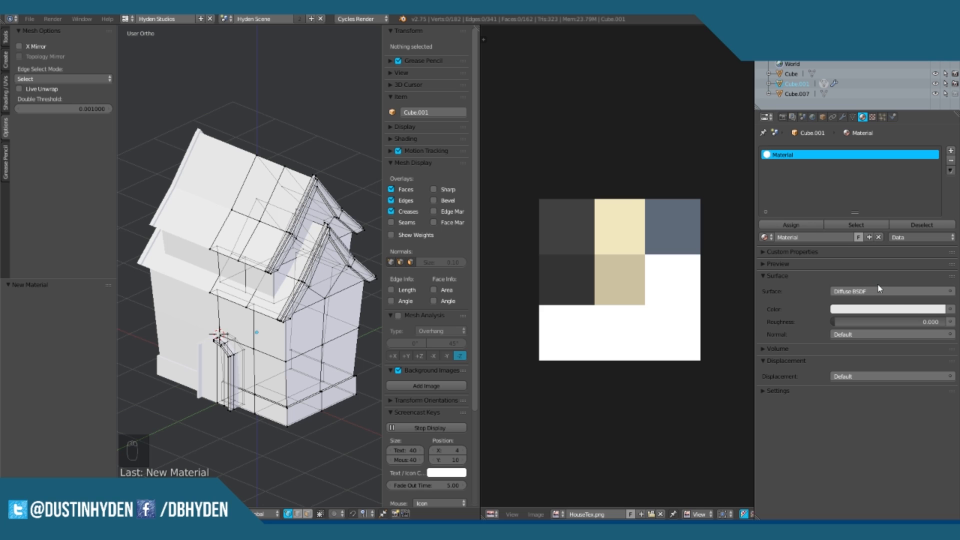
pyautogui.click(949, 309)
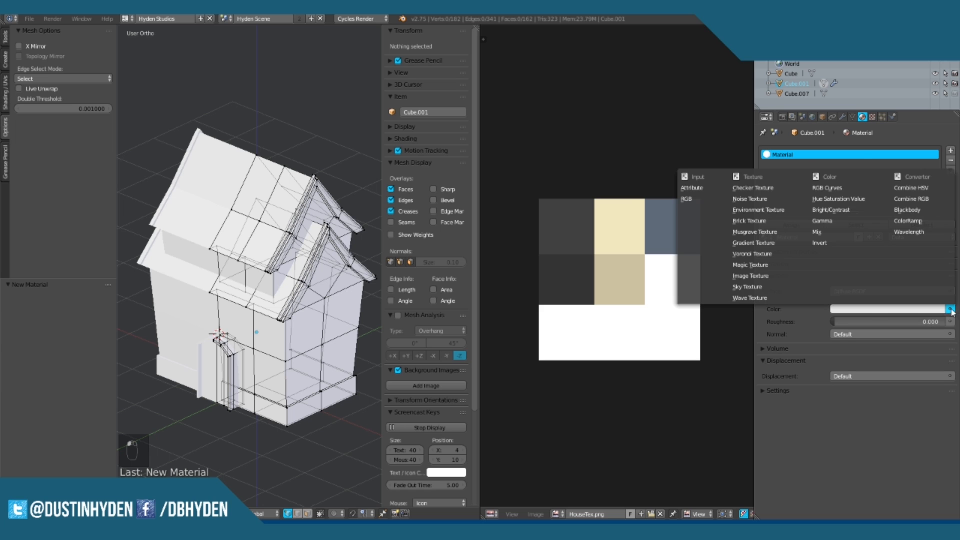
pyautogui.click(765, 279)
pyautogui.click(837, 323)
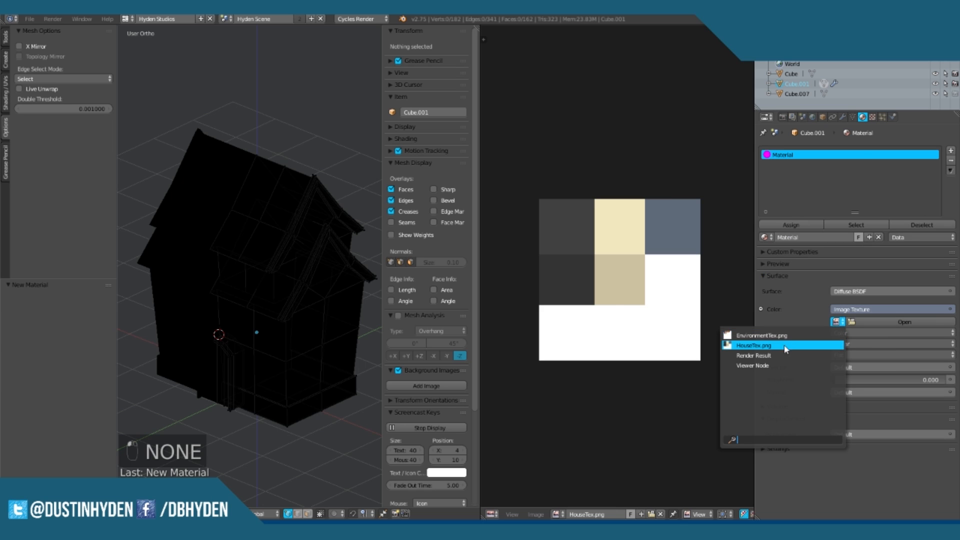
pyautogui.click(783, 345)
# Step: Select the whole house mesh and unwrap it with the standard Unwrap
pyautogui.moveTo(273, 308); pyautogui.dragTo(301, 309, button='middle')
pyautogui.press('a')
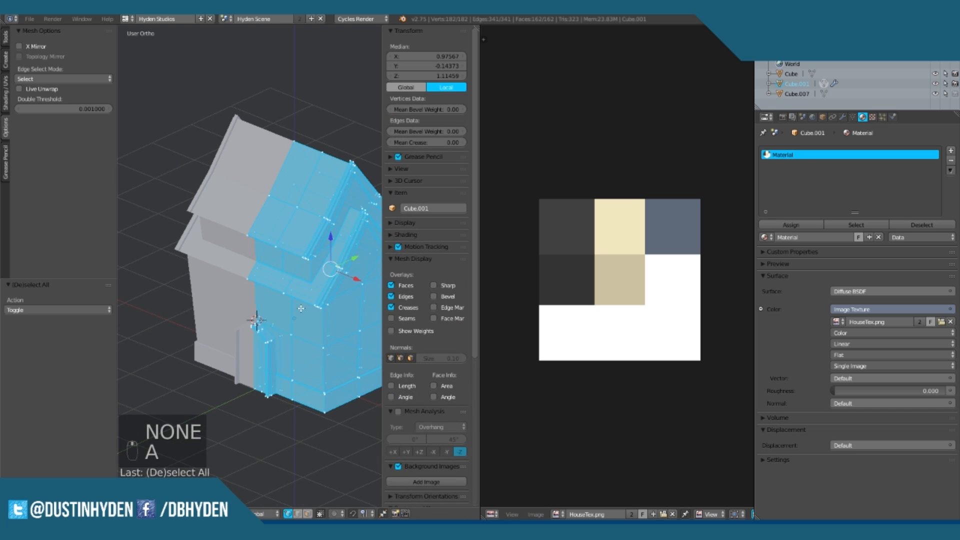
pyautogui.press('u')
pyautogui.click(300, 311)
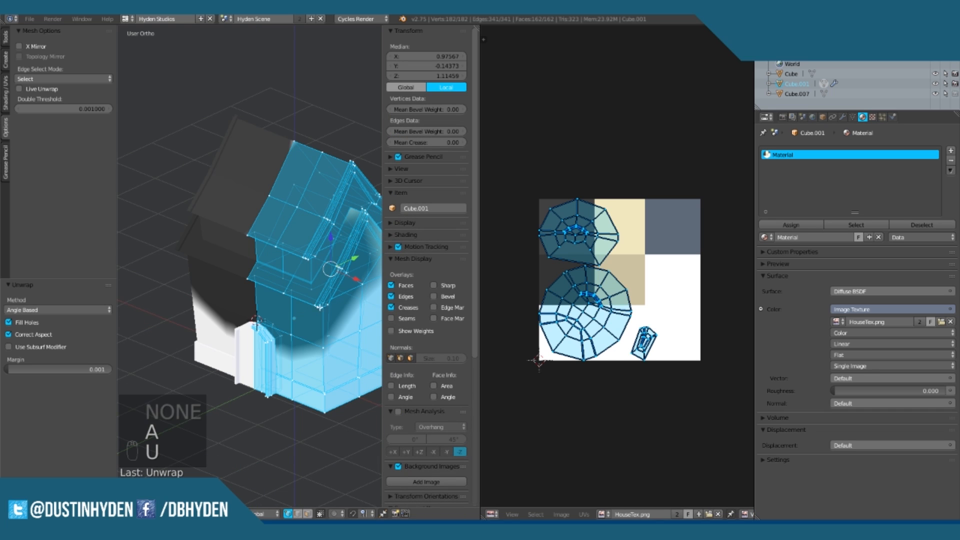
pyautogui.scroll(2, 600, 246)
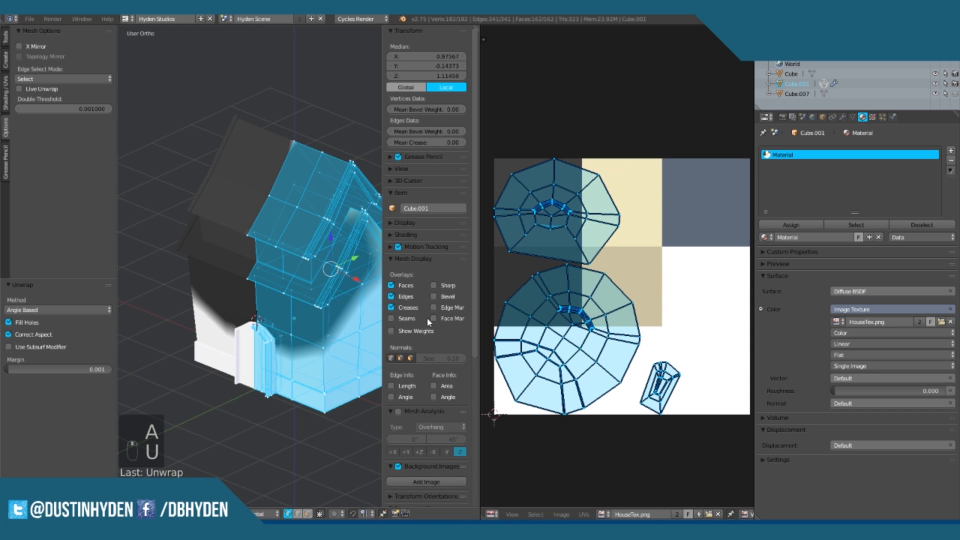
# Step: Unwrap the whole house mesh again using Smart UV Project with an angle limit of 66
pyautogui.press('u')
pyautogui.press('u')
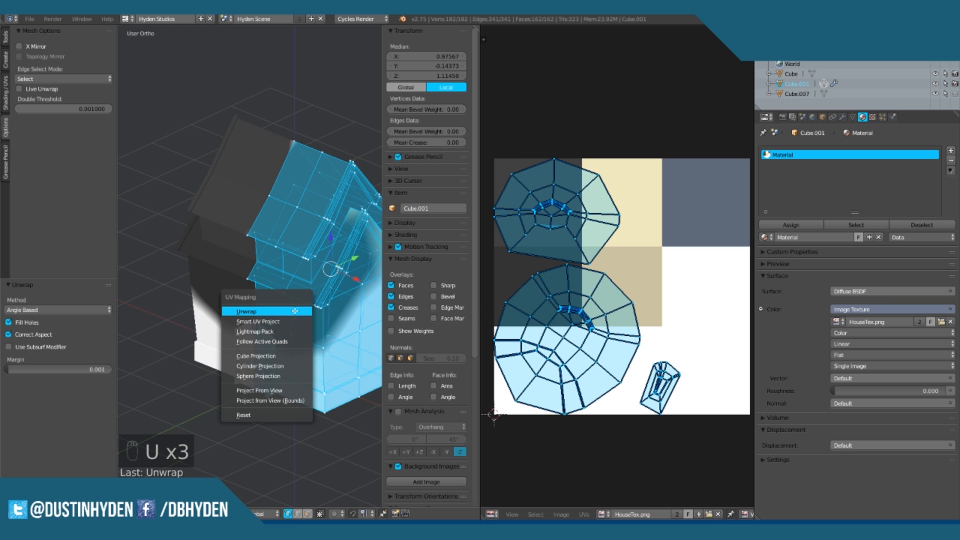
pyautogui.click(286, 321)
pyautogui.click(285, 381)
# Step: Scale the house's UVs down, place them inside the upper dark grey swatch, and view the house in Object Mode
pyautogui.press('s')
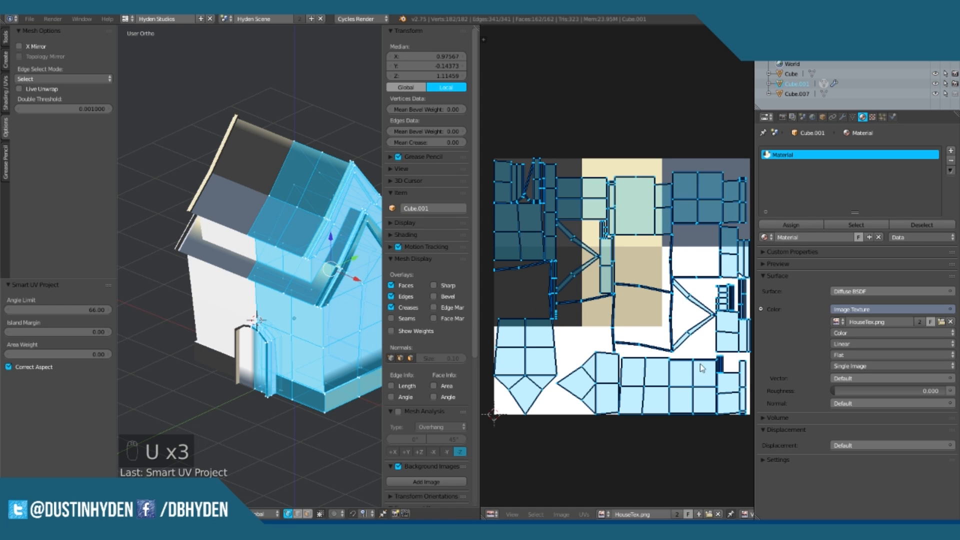
pyautogui.click(635, 315)
pyautogui.press('g')
pyautogui.click(550, 228)
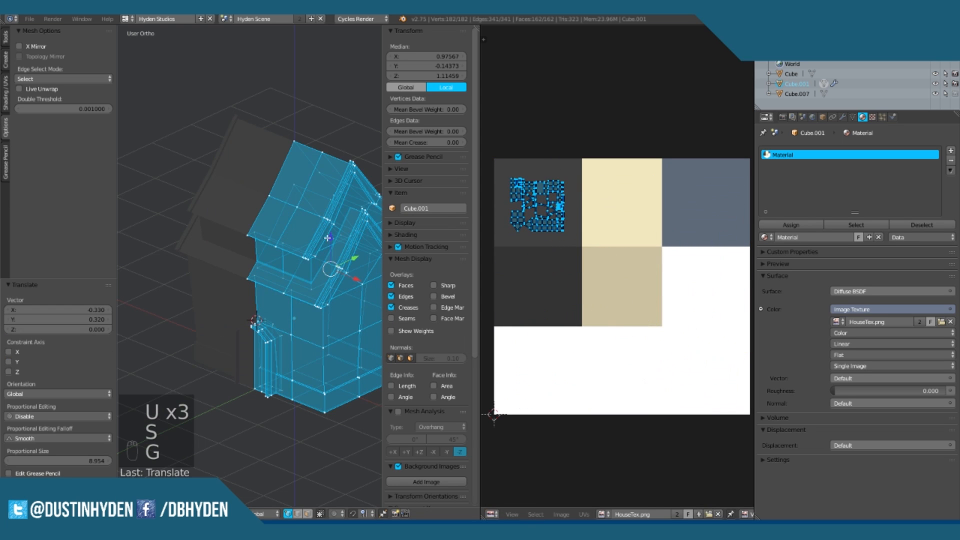
pyautogui.press('Tab')
pyautogui.press('n')
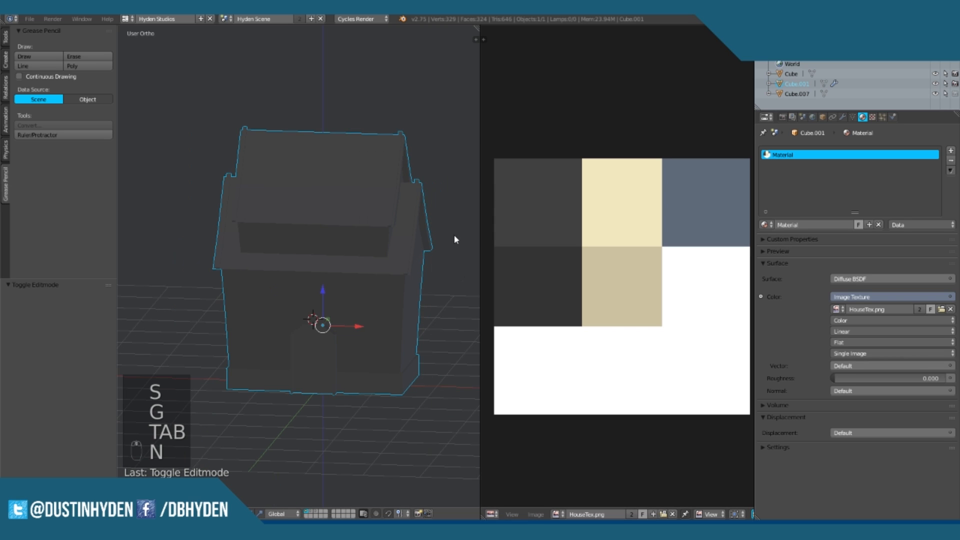
pyautogui.moveTo(378, 305); pyautogui.dragTo(360, 378, button='middle')
# Step: In Edit Mode with face selection, select the lower wall faces beside the door and the adjoining gable-end faces
pyautogui.press('Tab')
pyautogui.press('a')
pyautogui.press('a')
pyautogui.scroll(6, 345, 300)
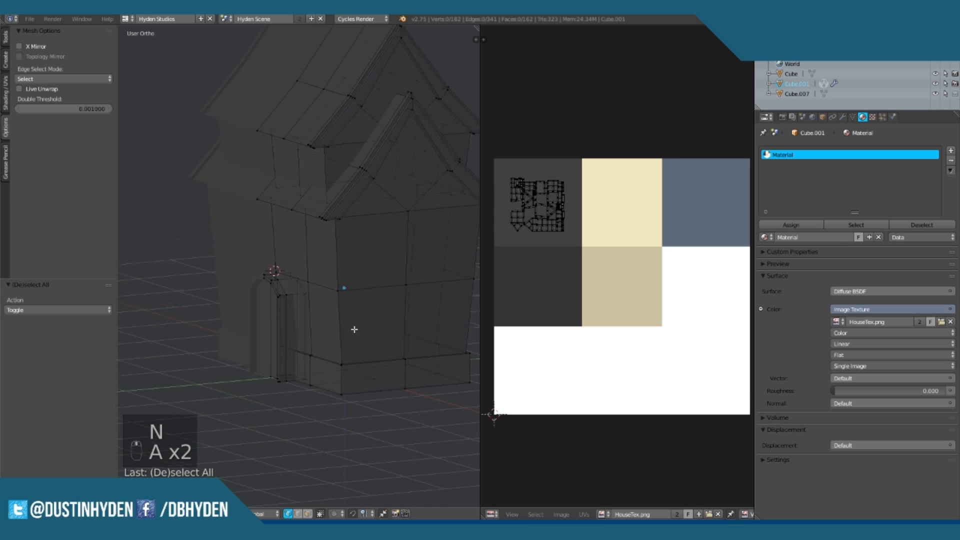
pyautogui.click(308, 516)
pyautogui.rightClick(334, 296)
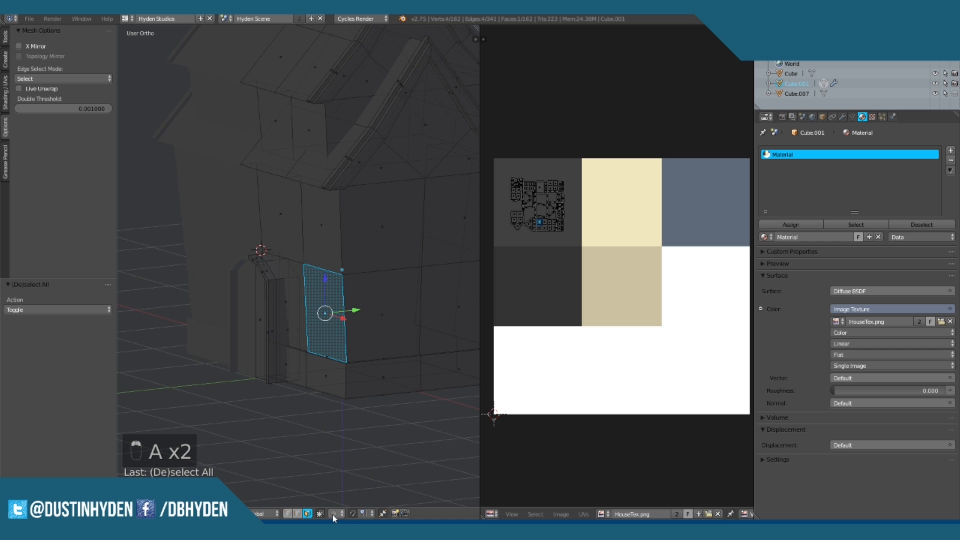
pyautogui.keyDown('shift'); pyautogui.rightClick(294, 289); pyautogui.keyUp('shift')
pyautogui.keyDown('shift'); pyautogui.rightClick(286, 241); pyautogui.keyUp('shift')
pyautogui.keyDown('shift'); pyautogui.rightClick(320, 233); pyautogui.keyUp('shift')
pyautogui.keyDown('shift'); pyautogui.rightClick(364, 233); pyautogui.keyUp('shift')
pyautogui.keyDown('shift'); pyautogui.rightClick(384, 304); pyautogui.keyUp('shift')
# Step: Add the rest of the lower gable-end wall and the back wall faces to the selection
pyautogui.moveTo(389, 316); pyautogui.dragTo(328, 335, button='middle')
pyautogui.keyDown('shift'); pyautogui.rightClick(369, 349); pyautogui.keyUp('shift')
pyautogui.keyDown('shift'); pyautogui.rightClick(358, 280); pyautogui.keyUp('shift')
pyautogui.moveTo(358, 286); pyautogui.dragTo(294, 321, button='middle')
pyautogui.keyDown('shift'); pyautogui.rightClick(293, 322); pyautogui.keyUp('shift')
pyautogui.keyDown('shift'); pyautogui.rightClick(326, 305); pyautogui.keyUp('shift')
pyautogui.keyDown('shift'); pyautogui.rightClick(323, 246); pyautogui.keyUp('shift')
pyautogui.keyDown('shift'); pyautogui.rightClick(287, 265); pyautogui.keyUp('shift')
# Step: Add the lower gable's peak faces and move the UVs of all selected wall faces onto the cream swatch
pyautogui.moveTo(287, 269); pyautogui.dragTo(350, 253, button='middle')
pyautogui.keyDown('shift'); pyautogui.rightClick(281, 166); pyautogui.keyUp('shift')
pyautogui.keyDown('shift'); pyautogui.rightClick(238, 141); pyautogui.keyUp('shift')
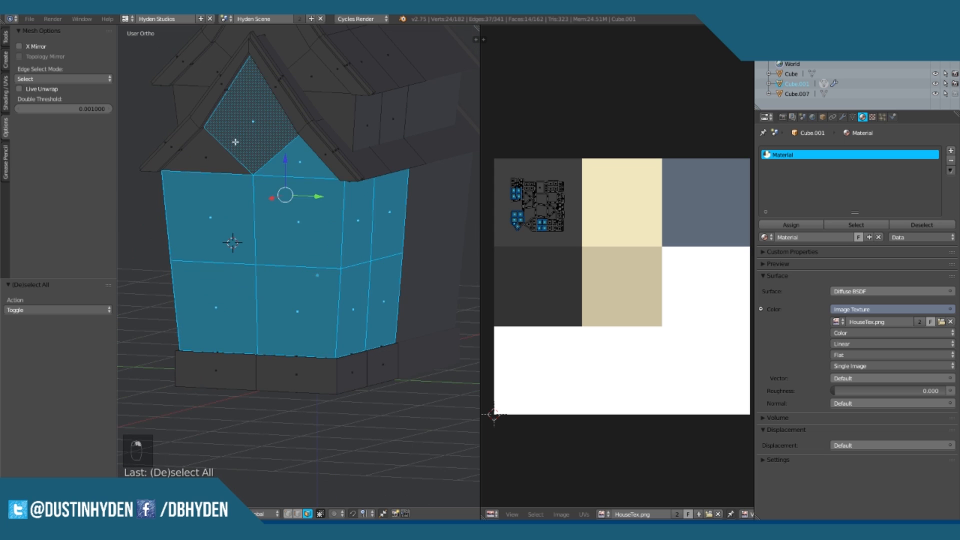
pyautogui.keyDown('shift'); pyautogui.rightClick(221, 160); pyautogui.keyUp('shift')
pyautogui.keyDown('shift'); pyautogui.moveTo(247, 201); pyautogui.dragTo(237, 242, button='middle'); pyautogui.keyUp('shift')
pyautogui.press('g')
pyautogui.click(675, 226)
# Step: Select the upper gable wall faces and the adjacent upper-storey side wall faces
pyautogui.scroll(-1, 311, 181)
pyautogui.rightClick(313, 165)
pyautogui.keyDown('shift'); pyautogui.rightClick(295, 134); pyautogui.keyUp('shift')
pyautogui.keyDown('shift'); pyautogui.rightClick(255, 93); pyautogui.keyUp('shift')
pyautogui.keyDown('shift'); pyautogui.rightClick(347, 180); pyautogui.keyUp('shift')
pyautogui.keyDown('shift'); pyautogui.rightClick(367, 176); pyautogui.keyUp('shift')
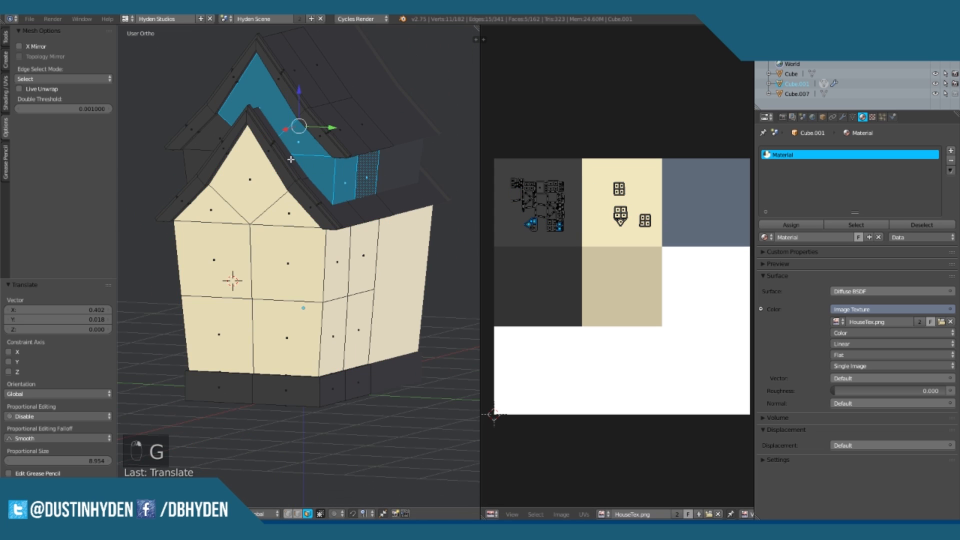
# Step: Add the remaining upper-storey wall faces and move their UVs onto the cream swatch
pyautogui.moveTo(368, 176); pyautogui.dragTo(415, 167, button='middle')
pyautogui.keyDown('shift'); pyautogui.rightClick(259, 135); pyautogui.keyUp('shift')
pyautogui.keyDown('shift'); pyautogui.rightClick(246, 163); pyautogui.keyUp('shift')
pyautogui.moveTo(253, 166); pyautogui.dragTo(329, 158, button='middle')
pyautogui.keyDown('shift'); pyautogui.rightClick(329, 159); pyautogui.keyUp('shift')
pyautogui.keyDown('shift'); pyautogui.rightClick(299, 160); pyautogui.keyUp('shift')
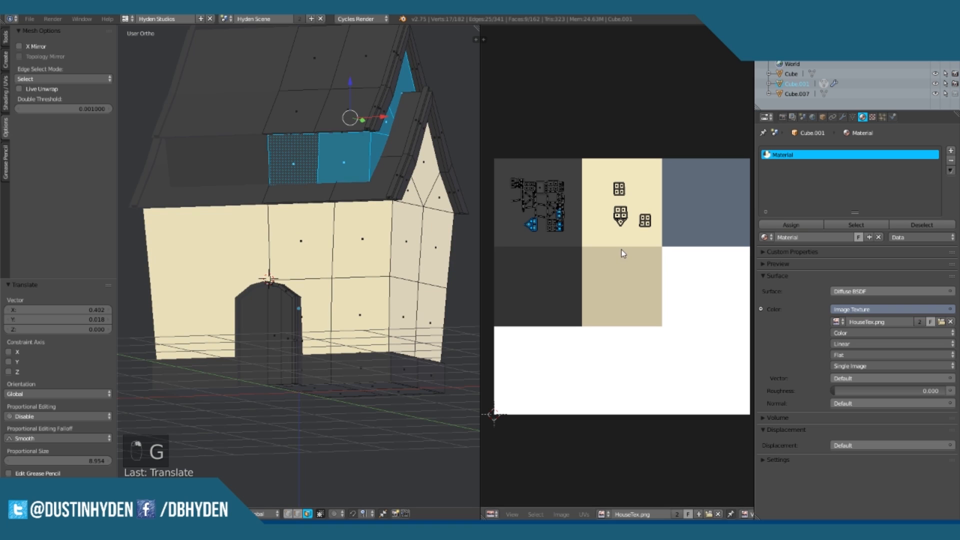
pyautogui.press('g')
pyautogui.click(691, 240)
pyautogui.press('a')
pyautogui.scroll(-2, 351, 217)
pyautogui.press('Tab')
pyautogui.moveTo(394, 246); pyautogui.dragTo(324, 254, button='middle')
# Step: Select the upper roof's gable trim faces along one slope and around the peak
pyautogui.scroll(2, 324, 271)
pyautogui.press('Tab')
pyautogui.scroll(2, 340, 290)
pyautogui.scroll(3, 323, 253)
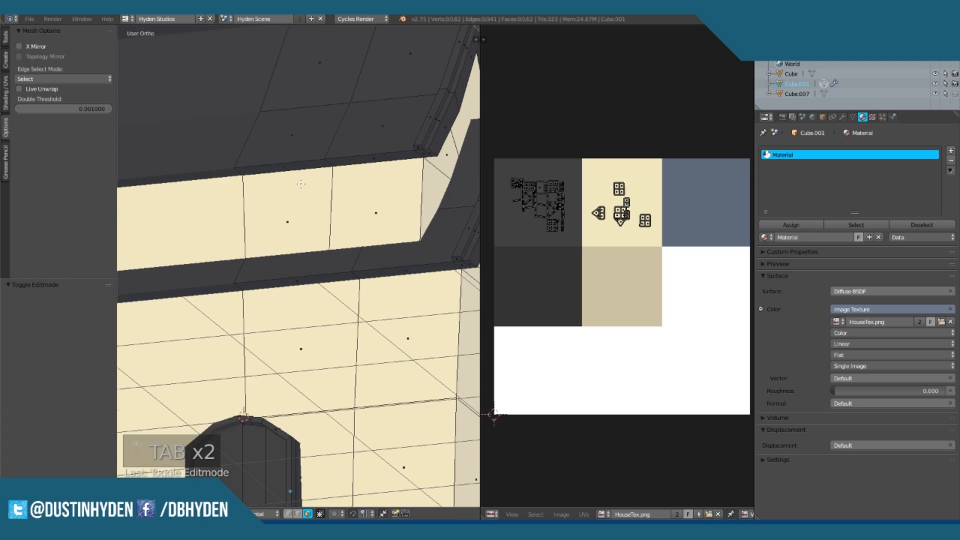
pyautogui.rightClick(289, 149)
pyautogui.keyDown('shift'); pyautogui.rightClick(391, 141); pyautogui.keyUp('shift')
pyautogui.keyDown('shift'); pyautogui.rightClick(234, 146); pyautogui.keyUp('shift')
pyautogui.keyDown('shift'); pyautogui.moveTo(233, 146); pyautogui.dragTo(276, 209, button='middle'); pyautogui.keyUp('shift')
pyautogui.moveTo(304, 176); pyautogui.dragTo(239, 171, button='middle')
pyautogui.keyDown('shift'); pyautogui.rightClick(239, 171); pyautogui.keyUp('shift')
pyautogui.keyDown('shift'); pyautogui.rightClick(343, 175); pyautogui.keyUp('shift')
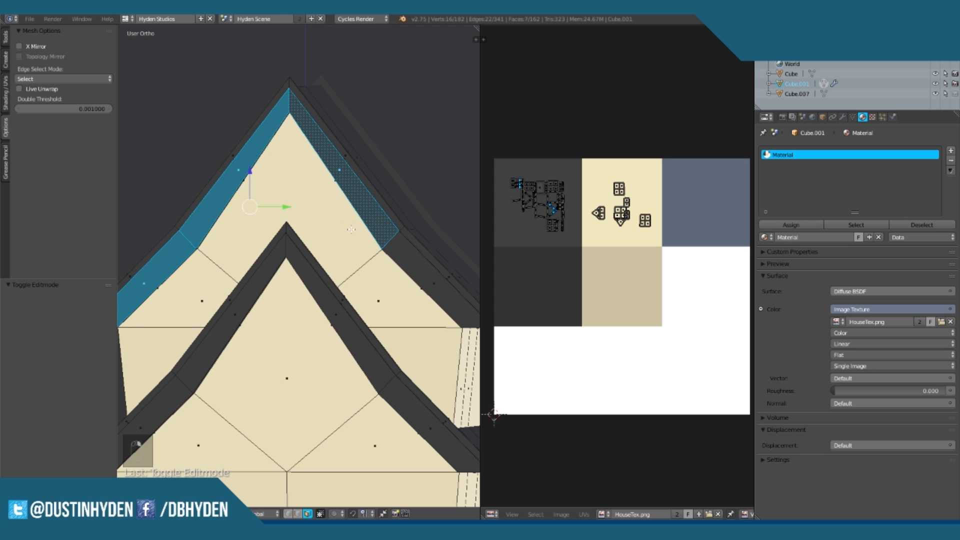
# Step: Add the upper roof's remaining gable trim faces, including the lower slope ends and undersides
pyautogui.moveTo(343, 175); pyautogui.dragTo(361, 215, button='middle')
pyautogui.scroll(-2, 385, 157)
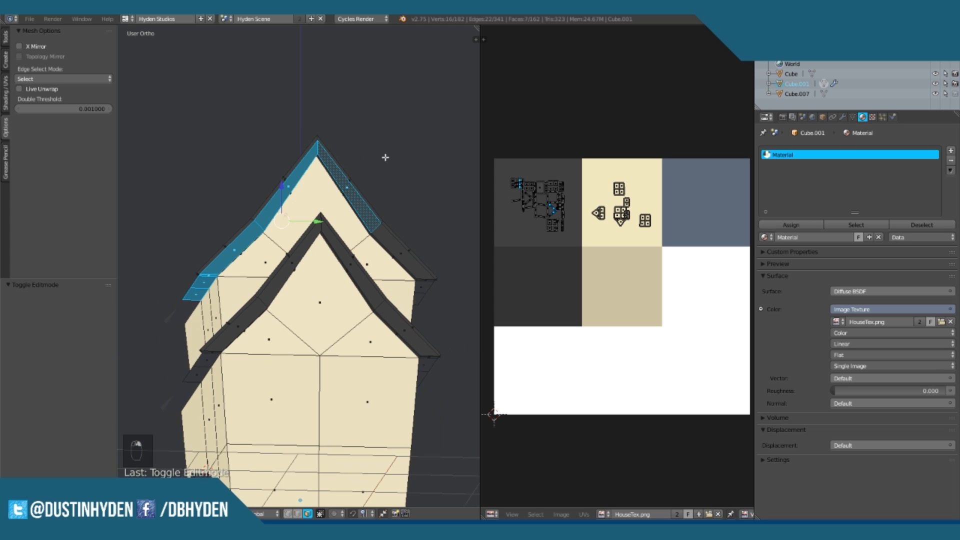
pyautogui.keyDown('shift'); pyautogui.rightClick(406, 266); pyautogui.keyUp('shift')
pyautogui.moveTo(406, 266); pyautogui.dragTo(320, 190, button='middle')
pyautogui.scroll(2, 259, 133)
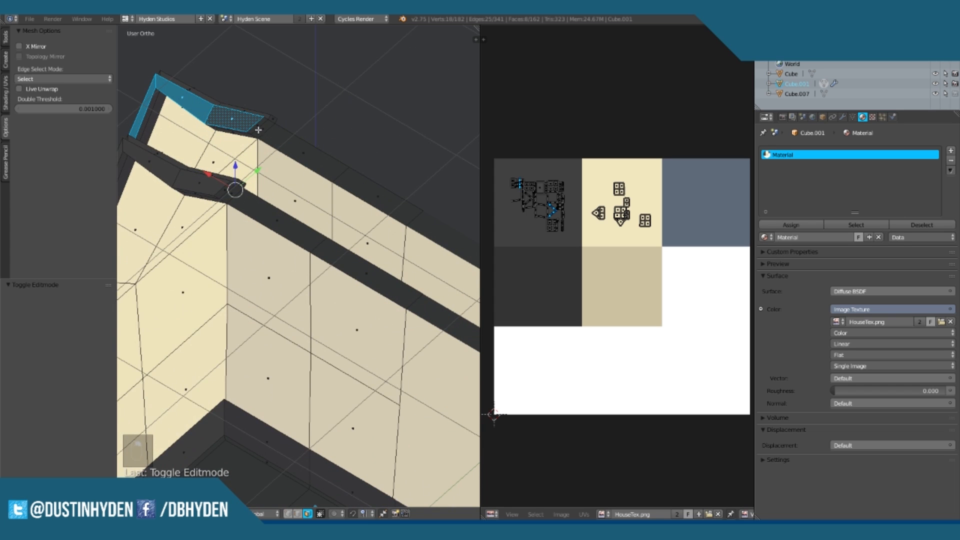
pyautogui.keyDown('shift'); pyautogui.rightClick(292, 152); pyautogui.keyUp('shift')
pyautogui.moveTo(292, 151); pyautogui.dragTo(374, 218, button='middle')
pyautogui.keyDown('shift'); pyautogui.rightClick(290, 109); pyautogui.keyUp('shift')
pyautogui.moveTo(290, 108); pyautogui.dragTo(293, 200, button='middle')
pyautogui.keyDown('shift'); pyautogui.rightClick(238, 303); pyautogui.keyUp('shift')
pyautogui.keyDown('shift'); pyautogui.rightClick(216, 326); pyautogui.keyUp('shift')
# Step: Add the lower roof's gable trim faces along one slope to the selection
pyautogui.moveTo(330, 293); pyautogui.dragTo(305, 296, button='middle')
pyautogui.keyDown('shift'); pyautogui.rightClick(284, 299); pyautogui.keyUp('shift')
pyautogui.keyDown('shift'); pyautogui.rightClick(282, 298); pyautogui.keyUp('shift')
pyautogui.keyDown('shift'); pyautogui.rightClick(272, 295); pyautogui.keyUp('shift')
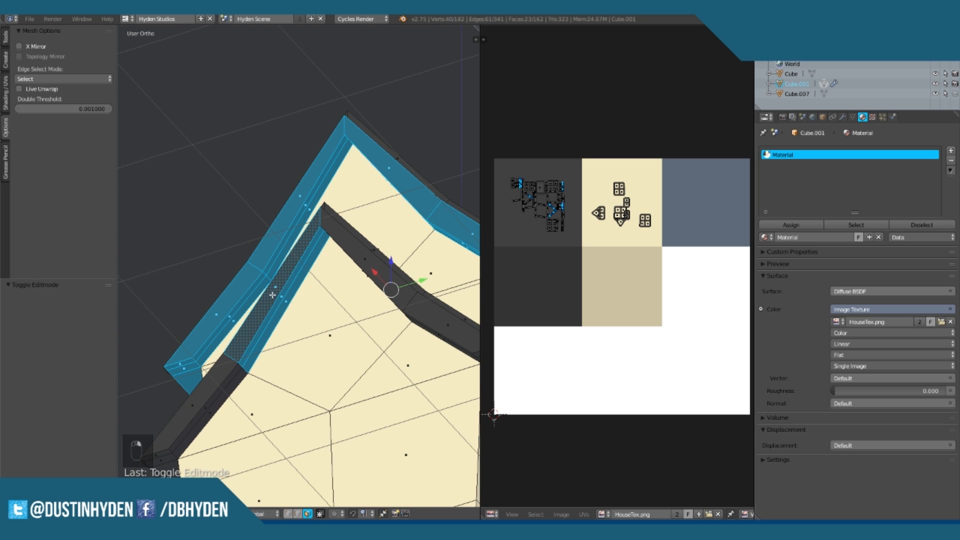
pyautogui.keyDown('shift'); pyautogui.rightClick(368, 272); pyautogui.keyUp('shift')
pyautogui.keyDown('shift'); pyautogui.rightClick(215, 385); pyautogui.keyUp('shift')
pyautogui.keyDown('shift'); pyautogui.rightClick(210, 410); pyautogui.keyUp('shift')
pyautogui.keyDown('shift'); pyautogui.rightClick(212, 410); pyautogui.keyUp('shift')
# Step: Add the lower roof's gable trim faces along the opposite slope to the selection
pyautogui.keyDown('shift'); pyautogui.moveTo(320, 347); pyautogui.dragTo(249, 324, button='middle'); pyautogui.keyUp('shift')
pyautogui.keyDown('shift'); pyautogui.rightClick(382, 302); pyautogui.keyUp('shift')
pyautogui.keyDown('shift'); pyautogui.rightClick(422, 330); pyautogui.keyUp('shift')
pyautogui.keyDown('shift'); pyautogui.rightClick(424, 331); pyautogui.keyUp('shift')
pyautogui.keyDown('shift'); pyautogui.rightClick(447, 363); pyautogui.keyUp('shift')
pyautogui.moveTo(448, 363); pyautogui.dragTo(433, 261, button='middle')
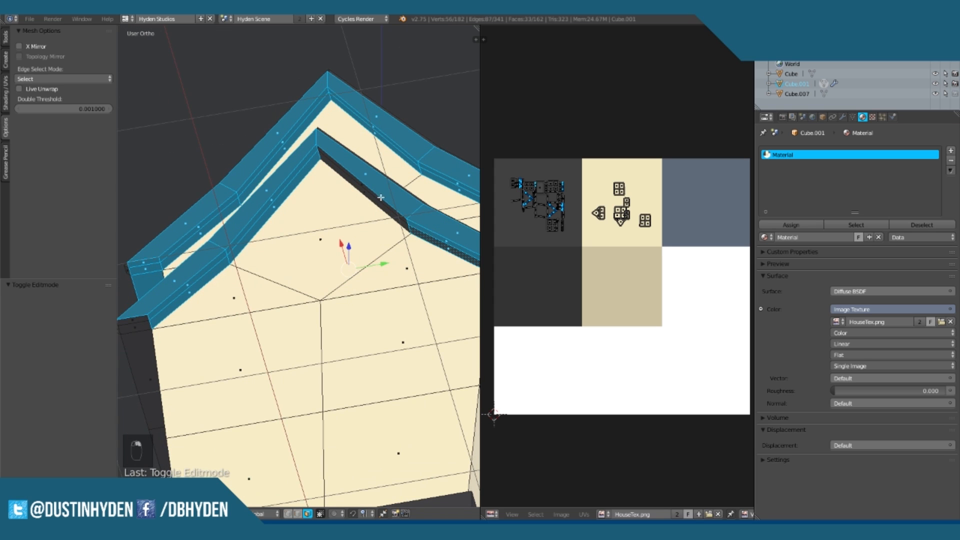
pyautogui.keyDown('shift'); pyautogui.rightClick(372, 187); pyautogui.keyUp('shift')
# Step: Add the lower roof's corner and eave underside faces, then move all selected trim UVs onto the white area
pyautogui.moveTo(369, 184); pyautogui.dragTo(262, 268, button='middle')
pyautogui.keyDown('shift'); pyautogui.rightClick(261, 268); pyautogui.keyUp('shift')
pyautogui.scroll(2, 261, 268)
pyautogui.keyDown('shift'); pyautogui.rightClick(272, 213); pyautogui.keyUp('shift')
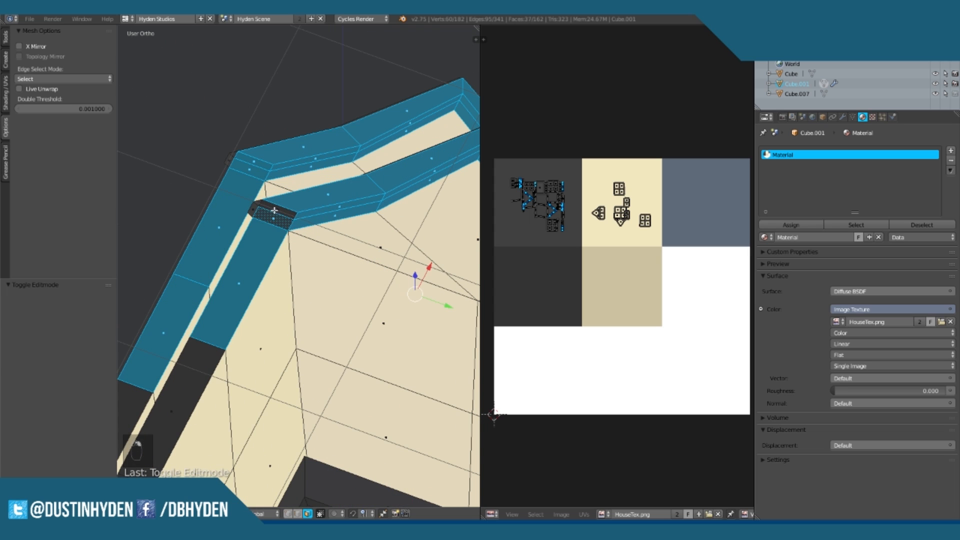
pyautogui.keyDown('shift'); pyautogui.rightClick(192, 372); pyautogui.keyUp('shift')
pyautogui.moveTo(192, 371); pyautogui.dragTo(371, 300, button='middle')
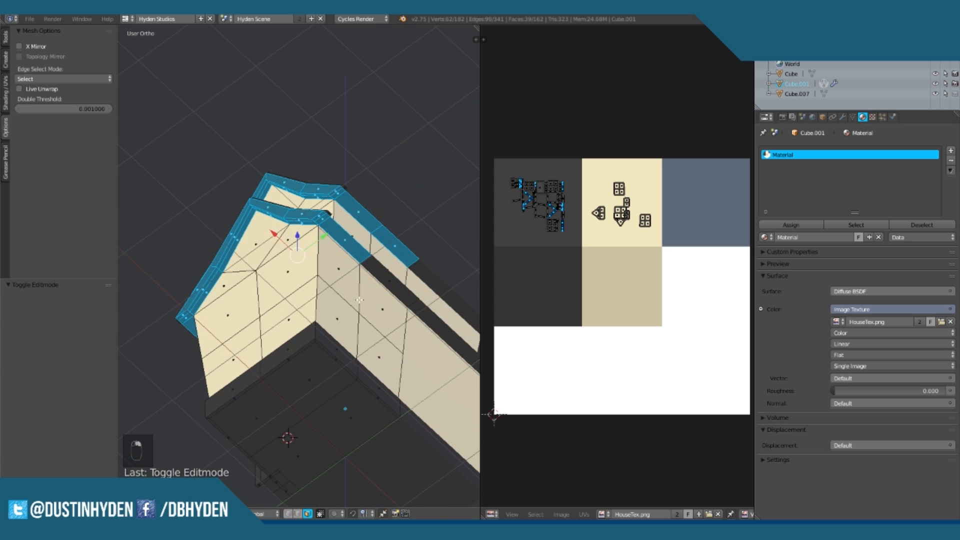
pyautogui.moveTo(359, 232); pyautogui.dragTo(425, 280, button='middle')
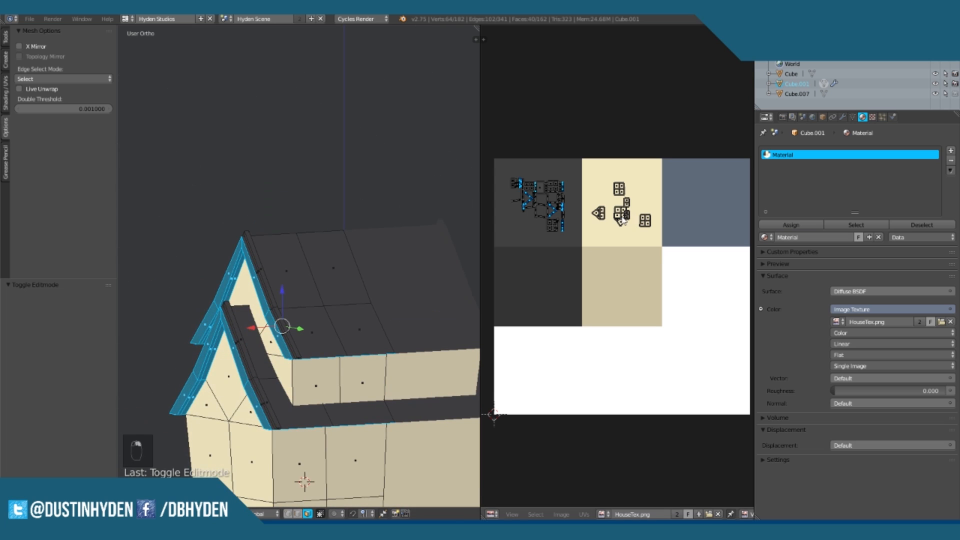
pyautogui.press('g')
pyautogui.click(503, 295)
# Step: Examine the gable trim and roof eaves of the textured house in Object Mode
pyautogui.press('Tab')
pyautogui.moveTo(350, 300); pyautogui.dragTo(308, 293, button='middle')
pyautogui.scroll(5, 318, 290)
pyautogui.moveTo(382, 308); pyautogui.dragTo(277, 268, button='middle')
pyautogui.scroll(4, 280, 250)
pyautogui.scroll(-4, 320, 241)
pyautogui.scroll(3, 278, 271)
pyautogui.scroll(1, 290, 273)
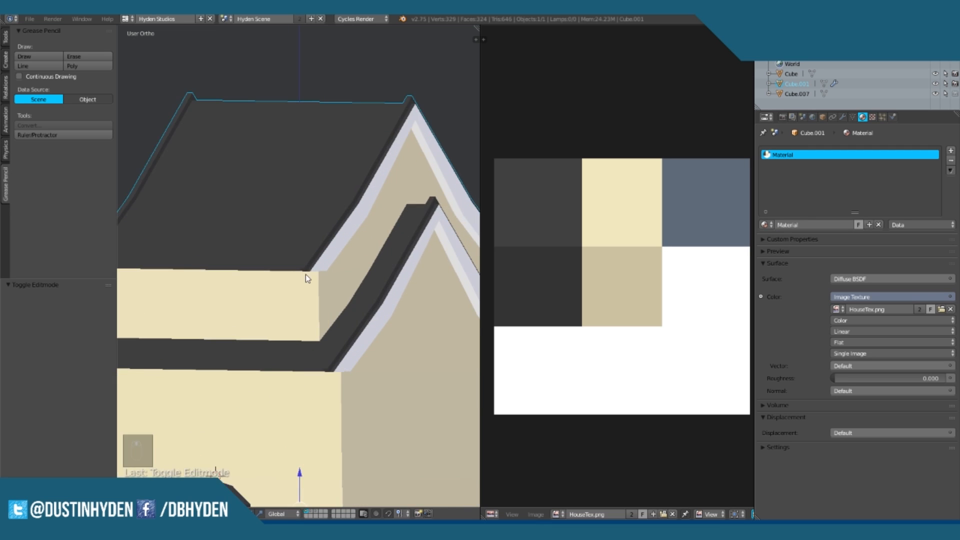
pyautogui.scroll(-5, 295, 270)
# Step: Add one loop cut along the upper roof parallel to the eave, slid toward the eave by a factor of about 0.74
pyautogui.press('Tab')
pyautogui.press('a')
pyautogui.press('a')
pyautogui.scroll(6, 294, 244)
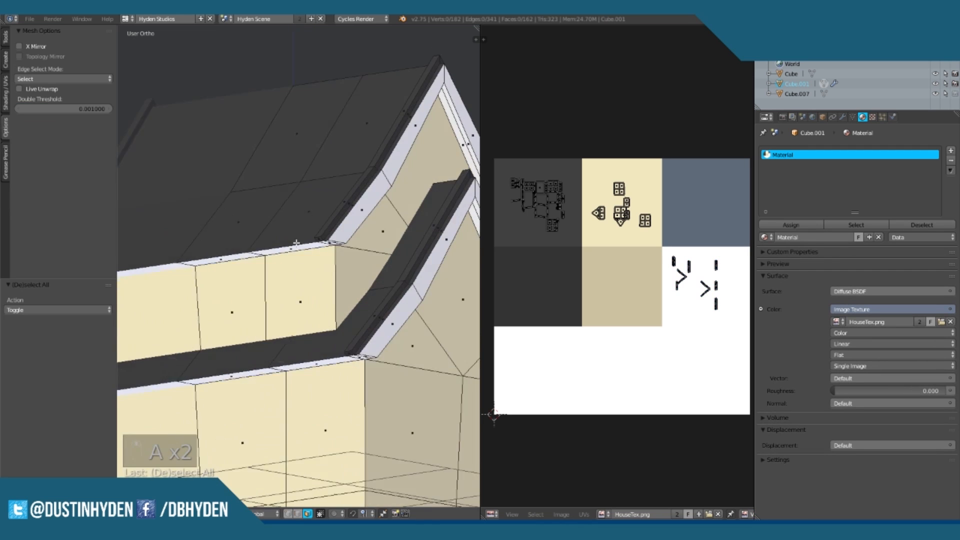
pyautogui.hotkey('ctrl', 'r')
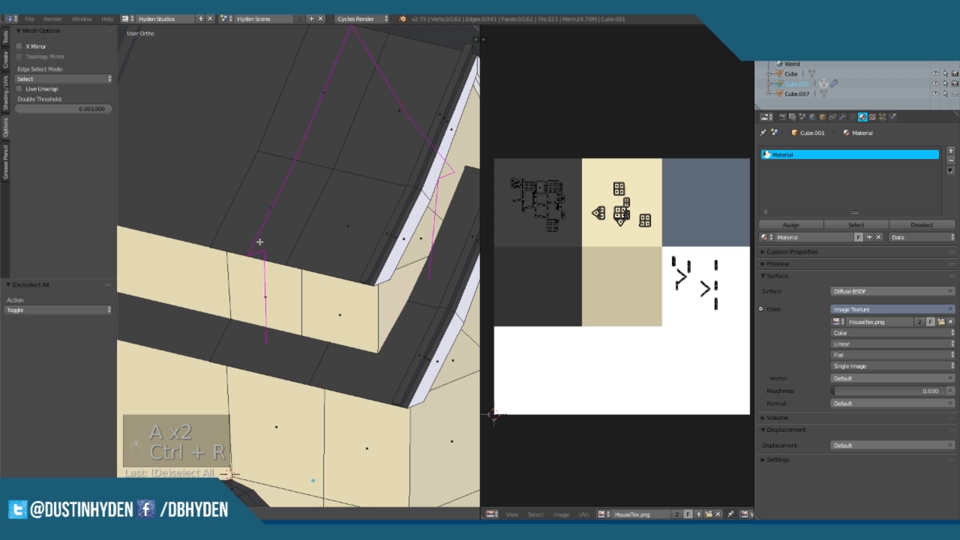
pyautogui.click(199, 249)
pyautogui.click(210, 252)
# Step: Select the narrow face strip along the upper roof's eave and move its UVs onto the white area
pyautogui.moveTo(250, 300); pyautogui.dragTo(339, 459, button='middle')
pyautogui.click(308, 514)
pyautogui.click(333, 256)
pyautogui.keyDown('shift'); pyautogui.click(400, 243); pyautogui.keyUp('shift')
pyautogui.moveTo(400, 243); pyautogui.dragTo(297, 227, button='middle')
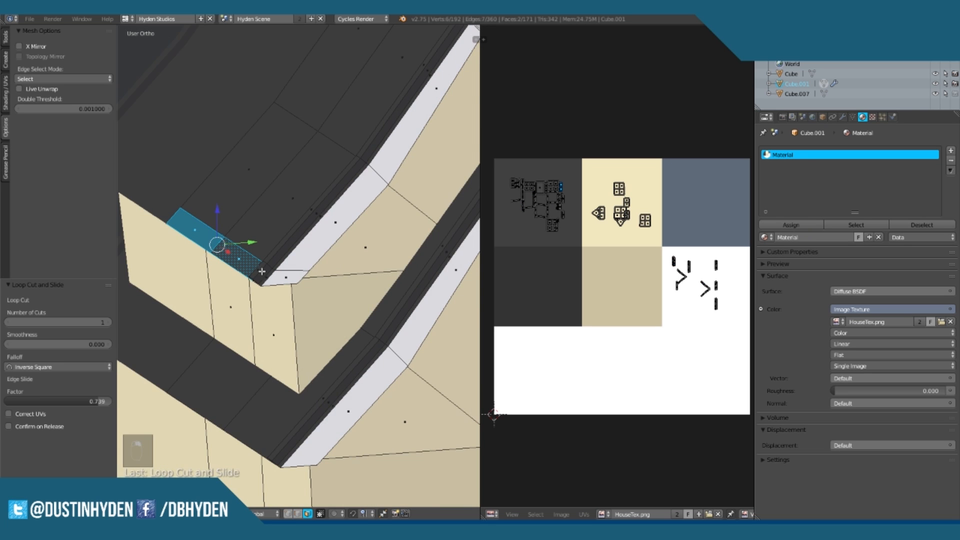
pyautogui.scroll(3, 297, 276)
pyautogui.keyDown('shift'); pyautogui.rightClick(239, 288); pyautogui.keyUp('shift')
pyautogui.moveTo(239, 288); pyautogui.dragTo(367, 216, button='middle')
pyautogui.press('g')
pyautogui.click(669, 293)
# Step: Examine the upper roof's eave strip in Object Mode, then return to Edit Mode with nothing selected
pyautogui.press('Tab')
pyautogui.scroll(-8, 373, 266)
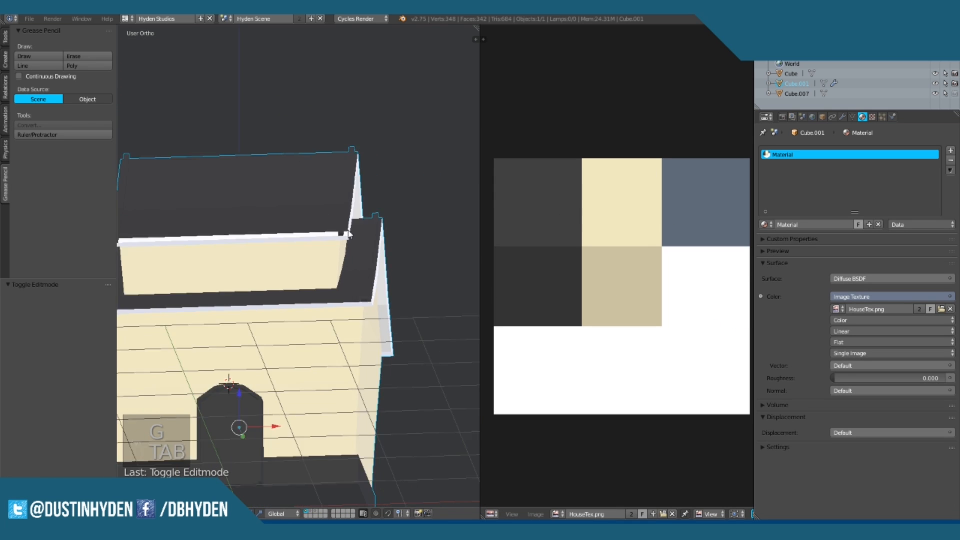
pyautogui.scroll(8, 339, 281)
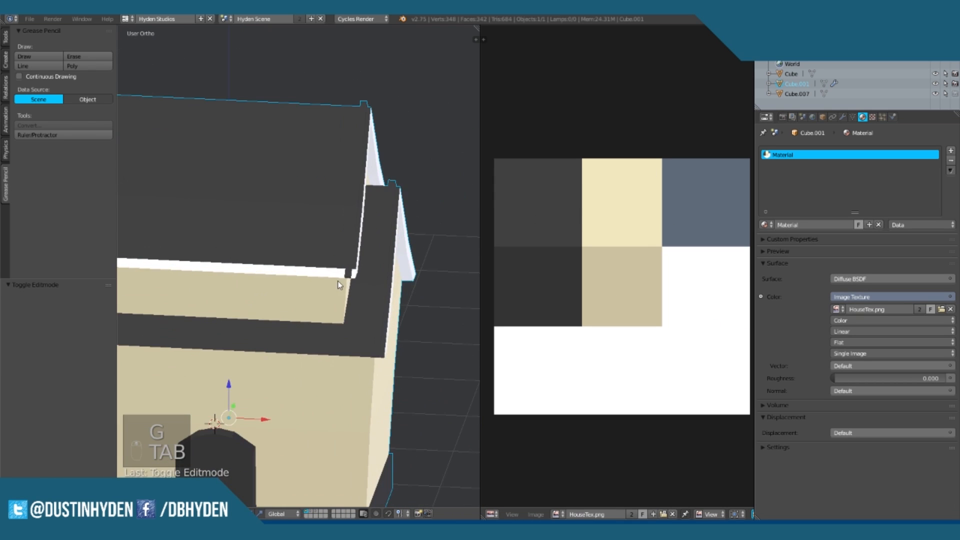
pyautogui.press('Tab')
pyautogui.moveTo(386, 183); pyautogui.dragTo(381, 221, button='middle')
pyautogui.press('a')
pyautogui.press('a')
pyautogui.press('a')
pyautogui.scroll(-4, 370, 238)
pyautogui.moveTo(358, 253); pyautogui.dragTo(335, 280, button='middle')
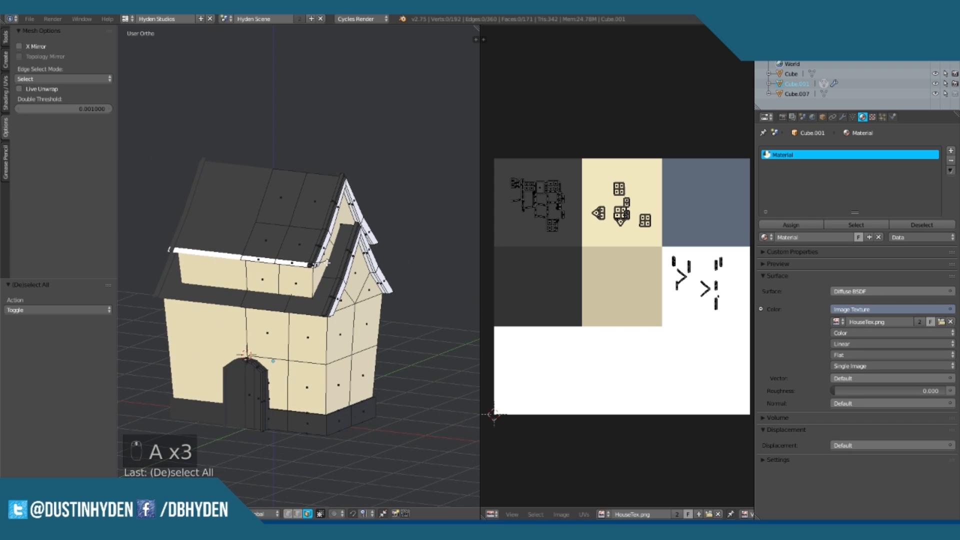
# Step: Select the narrow rim faces along the upper roof's gable edge on the front slope, from the eave corner to the ridge
pyautogui.scroll(4, 335, 281)
pyautogui.scroll(5, 327, 260)
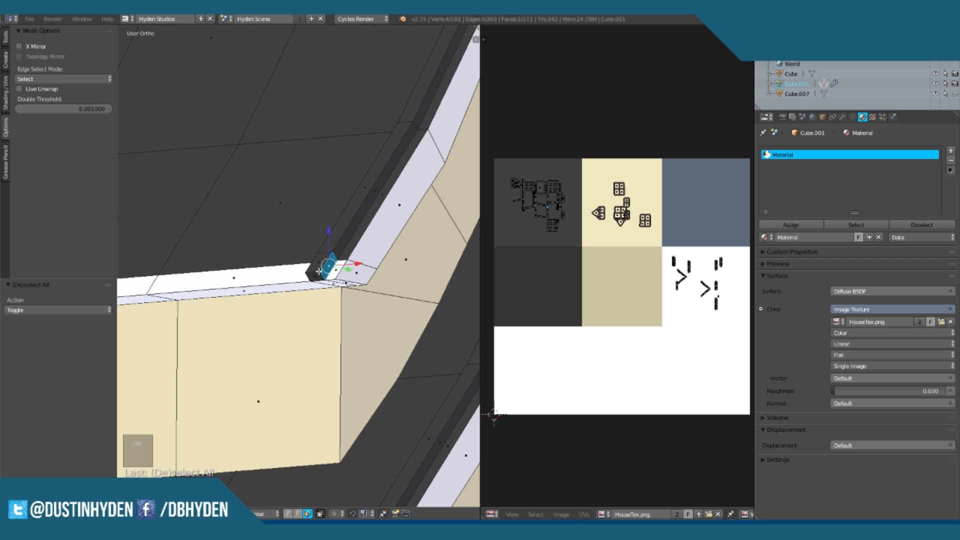
pyautogui.keyDown('shift'); pyautogui.rightClick(318, 260); pyautogui.keyUp('shift')
pyautogui.moveTo(317, 261); pyautogui.dragTo(404, 272, button='middle')
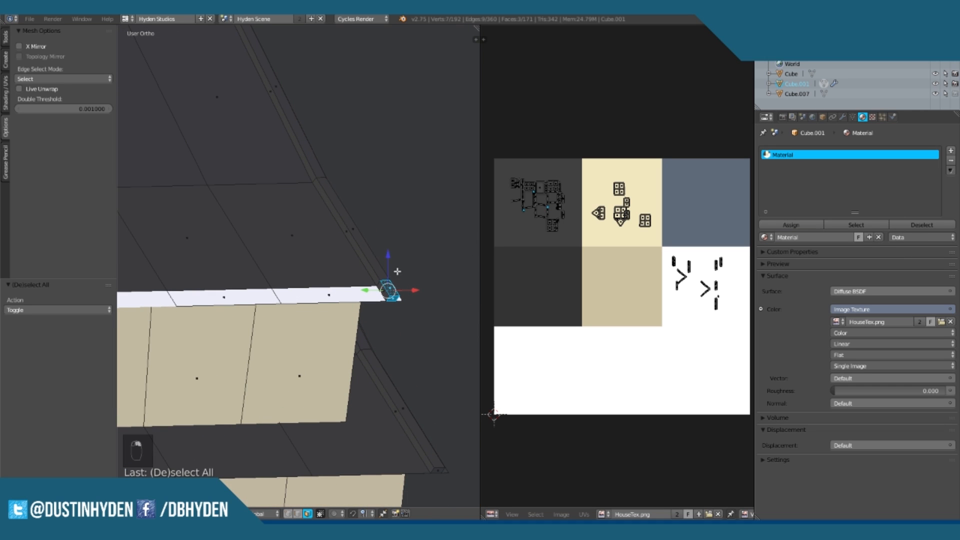
pyautogui.keyDown('shift'); pyautogui.rightClick(350, 237); pyautogui.keyUp('shift')
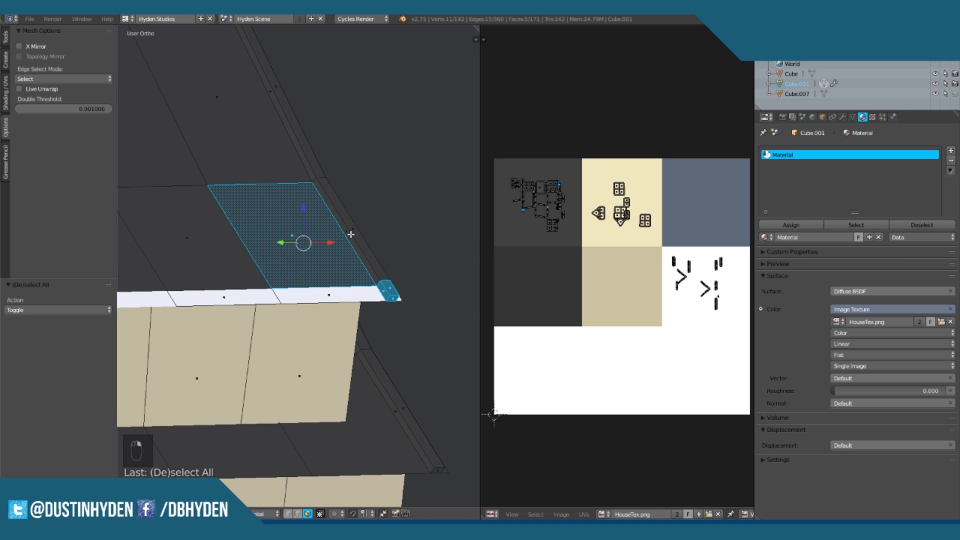
pyautogui.hotkey('ctrl', 'z')
pyautogui.moveTo(368, 229); pyautogui.dragTo(396, 289, button='middle')
pyautogui.keyDown('shift'); pyautogui.rightClick(397, 183); pyautogui.keyUp('shift')
pyautogui.keyDown('shift'); pyautogui.rightClick(311, 143); pyautogui.keyUp('shift')
pyautogui.scroll(3, 405, 245)
pyautogui.keyDown('shift'); pyautogui.rightClick(425, 240); pyautogui.keyUp('shift')
pyautogui.keyDown('shift'); pyautogui.rightClick(426, 234); pyautogui.keyUp('shift')
# Step: Extend the face selection along the upper roof's gable rim down the back slope to the eave
pyautogui.scroll(-3, 423, 259)
pyautogui.scroll(2, 341, 243)
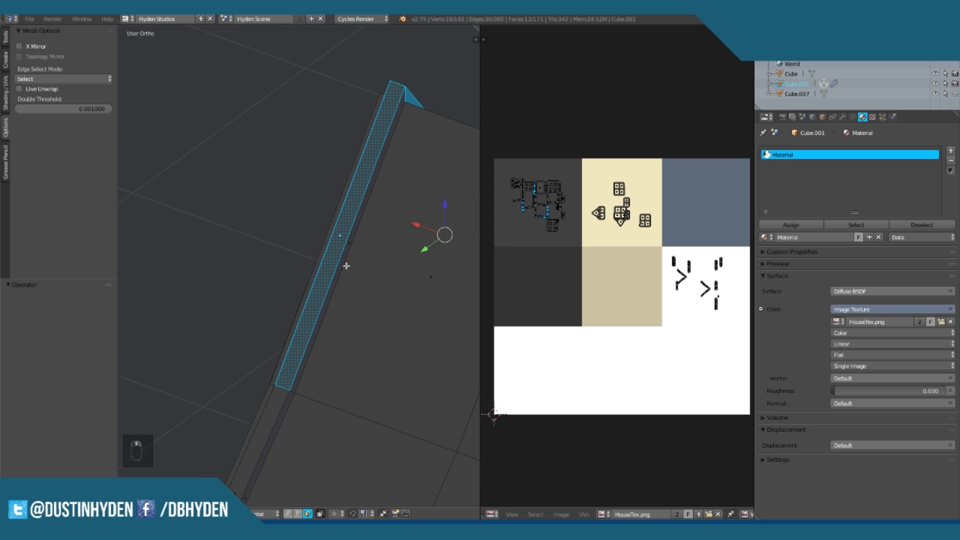
pyautogui.keyDown('shift'); pyautogui.rightClick(350, 246); pyautogui.keyUp('shift')
pyautogui.scroll(-4, 346, 246)
pyautogui.keyDown('shift'); pyautogui.moveTo(321, 298); pyautogui.dragTo(358, 202, button='middle'); pyautogui.keyUp('shift')
pyautogui.scroll(3, 350, 215)
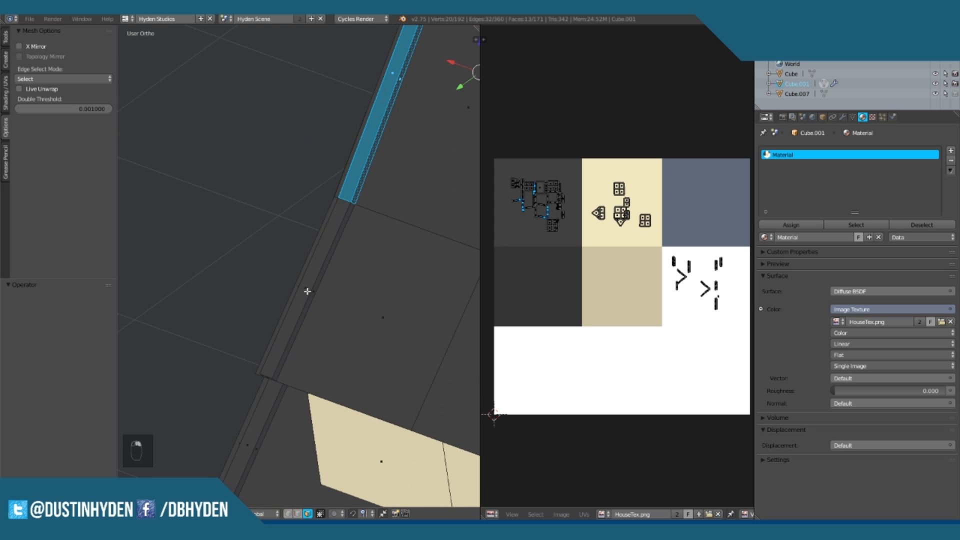
pyautogui.keyDown('shift'); pyautogui.rightClick(309, 294); pyautogui.keyUp('shift')
pyautogui.keyDown('shift'); pyautogui.rightClick(309, 291); pyautogui.keyUp('shift')
pyautogui.moveTo(308, 291); pyautogui.dragTo(357, 247, button='middle')
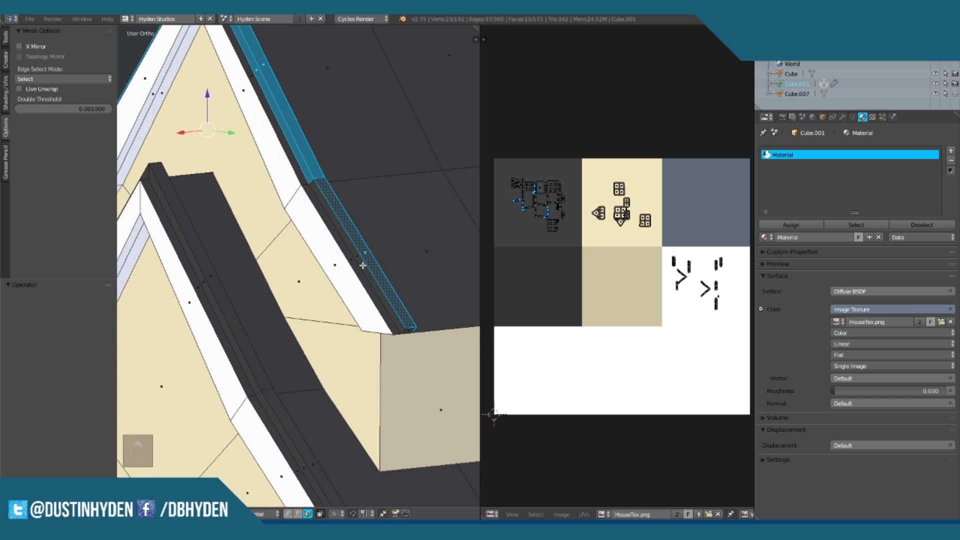
pyautogui.keyDown('shift'); pyautogui.rightClick(363, 262); pyautogui.keyUp('shift')
# Step: Add the lower roof's gable rim faces on the back slope to the selection, leaving out the large roof face
pyautogui.keyDown('shift'); pyautogui.rightClick(213, 295); pyautogui.keyUp('shift')
pyautogui.keyDown('shift'); pyautogui.moveTo(213, 295); pyautogui.dragTo(279, 138, button='middle'); pyautogui.keyUp('shift')
pyautogui.keyDown('shift'); pyautogui.rightClick(315, 259); pyautogui.keyUp('shift')
pyautogui.keyDown('shift'); pyautogui.rightClick(325, 262); pyautogui.keyUp('shift')
pyautogui.moveTo(326, 261); pyautogui.dragTo(342, 284, button='middle')
pyautogui.keyDown('shift'); pyautogui.rightClick(292, 249); pyautogui.keyUp('shift')
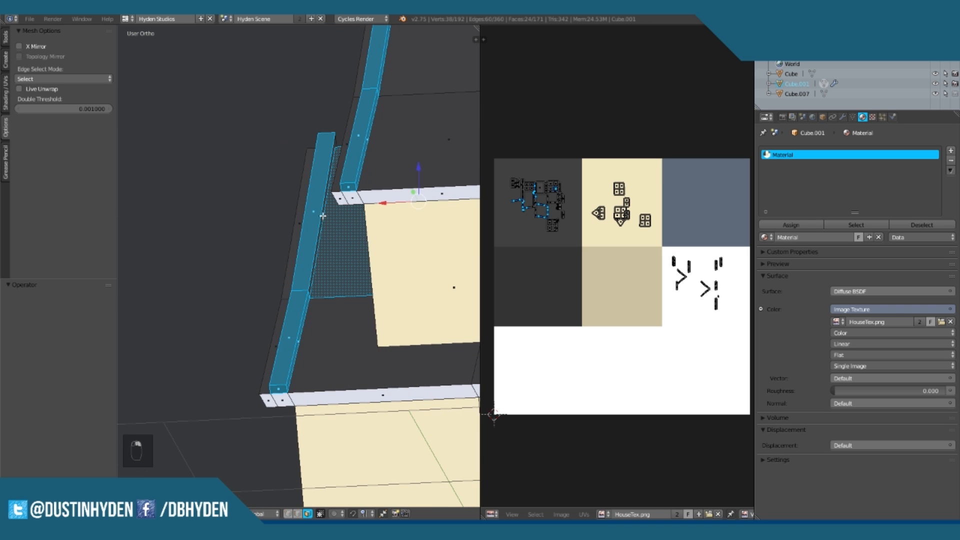
pyautogui.hotkey('ctrl', 'z')
pyautogui.moveTo(328, 219); pyautogui.dragTo(334, 225, button='middle')
pyautogui.keyDown('shift'); pyautogui.rightClick(297, 334); pyautogui.keyUp('shift')
pyautogui.scroll(-4, 298, 332)
# Step: Add the remaining rim faces of the lower roof's gable edge on the front slope to the selection
pyautogui.moveTo(300, 325); pyautogui.dragTo(292, 303, button='middle')
pyautogui.scroll(-2, 320, 290)
pyautogui.keyDown('shift'); pyautogui.moveTo(430, 268); pyautogui.dragTo(326, 210, button='middle'); pyautogui.keyUp('shift')
pyautogui.scroll(4, 395, 251)
pyautogui.scroll(4, 326, 210)
pyautogui.keyDown('shift'); pyautogui.rightClick(330, 186); pyautogui.keyUp('shift')
pyautogui.keyDown('shift'); pyautogui.rightClick(259, 329); pyautogui.keyUp('shift')
pyautogui.keyDown('shift'); pyautogui.rightClick(250, 328); pyautogui.keyUp('shift')
pyautogui.moveTo(250, 328); pyautogui.dragTo(331, 300, button='middle')
pyautogui.scroll(-3, 386, 307)
pyautogui.scroll(2, 278, 259)
pyautogui.scroll(3, 331, 300)
pyautogui.keyDown('shift'); pyautogui.rightClick(323, 310); pyautogui.keyUp('shift')
pyautogui.keyDown('shift'); pyautogui.moveTo(307, 241); pyautogui.dragTo(363, 306, button='middle'); pyautogui.keyUp('shift')
pyautogui.scroll(-4, 326, 242)
pyautogui.moveTo(326, 241); pyautogui.dragTo(302, 311, button='middle')
pyautogui.keyDown('shift'); pyautogui.moveTo(256, 371); pyautogui.dragTo(372, 304, button='middle'); pyautogui.keyUp('shift')
pyautogui.scroll(-3, 345, 217)
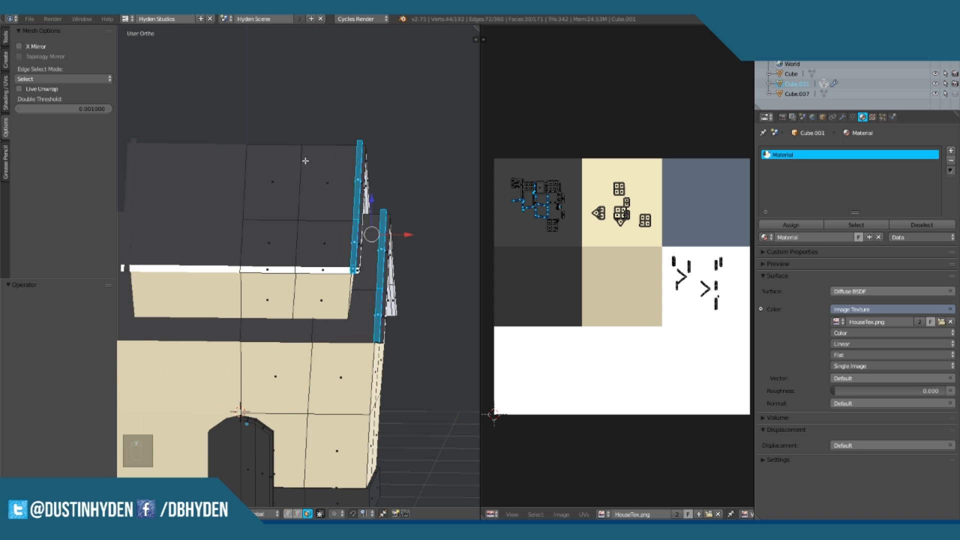
# Step: Move the selected gable rim faces' UVs onto the white area and check the roof edges in Object Mode
pyautogui.moveTo(289, 288); pyautogui.dragTo(350, 260, button='middle')
pyautogui.press('g')
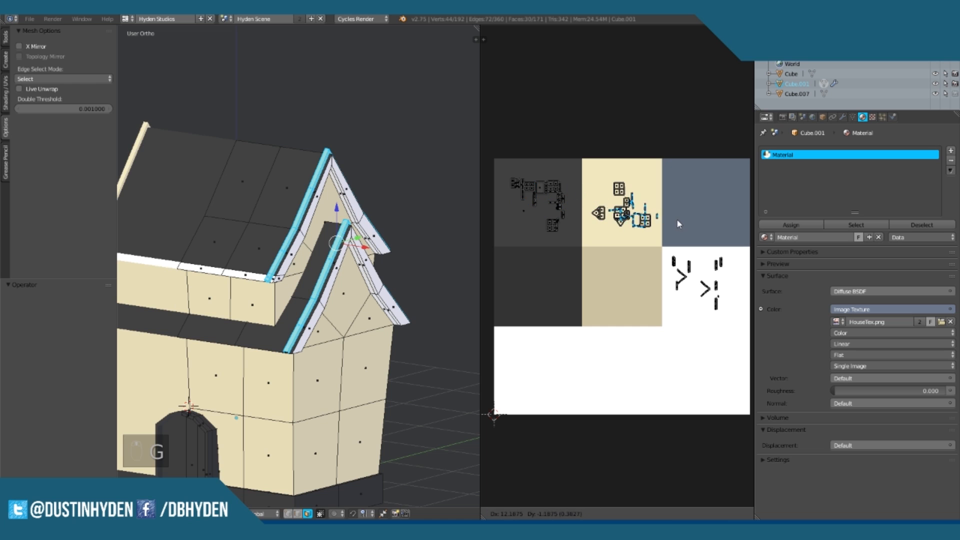
pyautogui.click(746, 299)
pyautogui.press('Tab')
pyautogui.scroll(-2, 281, 261)
pyautogui.moveTo(280, 260); pyautogui.dragTo(311, 272, button='middle')
pyautogui.scroll(2, 299, 296)
pyautogui.scroll(-2, 311, 272)
# Step: Select the door's two front faces, move their UVs onto the darkest gray swatch, and check the door in Object Mode
pyautogui.press('KP_1')
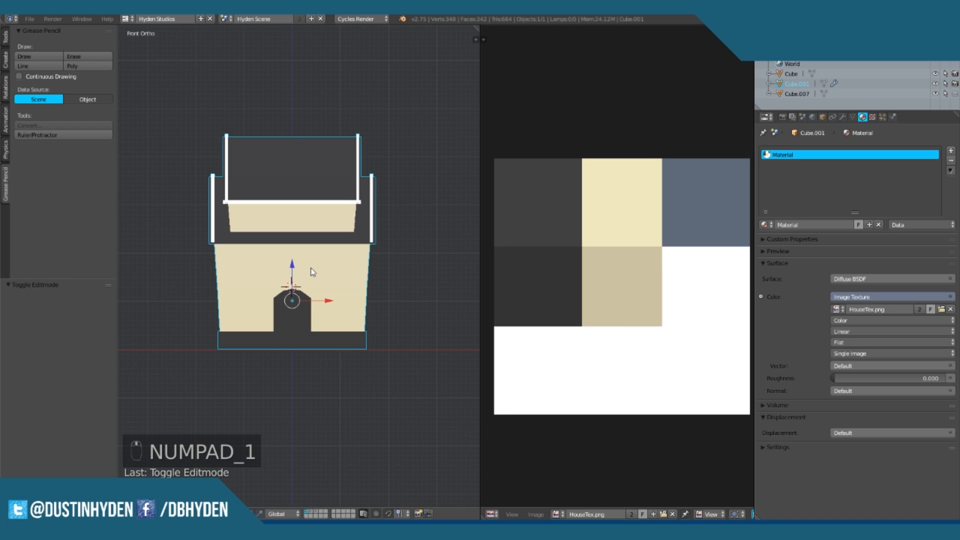
pyautogui.scroll(2, 311, 268)
pyautogui.press('Tab')
pyautogui.keyDown('shift'); pyautogui.moveTo(296, 345); pyautogui.dragTo(286, 247, button='middle'); pyautogui.keyUp('shift')
pyautogui.scroll(3, 294, 247)
pyautogui.keyDown('shift'); pyautogui.moveTo(304, 208); pyautogui.dragTo(324, 259, button='middle'); pyautogui.keyUp('shift')
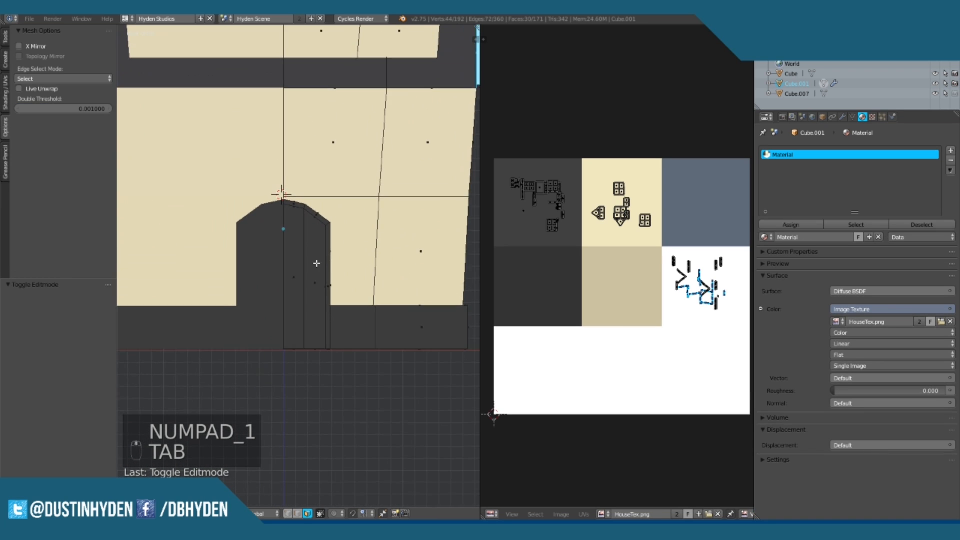
pyautogui.scroll(1, 322, 261)
pyautogui.rightClick(307, 282)
pyautogui.keyDown('shift'); pyautogui.rightClick(295, 284); pyautogui.keyUp('shift')
pyautogui.press('g')
pyautogui.click(594, 260)
pyautogui.press('Tab')
pyautogui.scroll(-4, 354, 235)
pyautogui.keyDown('shift'); pyautogui.moveTo(353, 227); pyautogui.dragTo(230, 344, button='middle'); pyautogui.keyUp('shift')
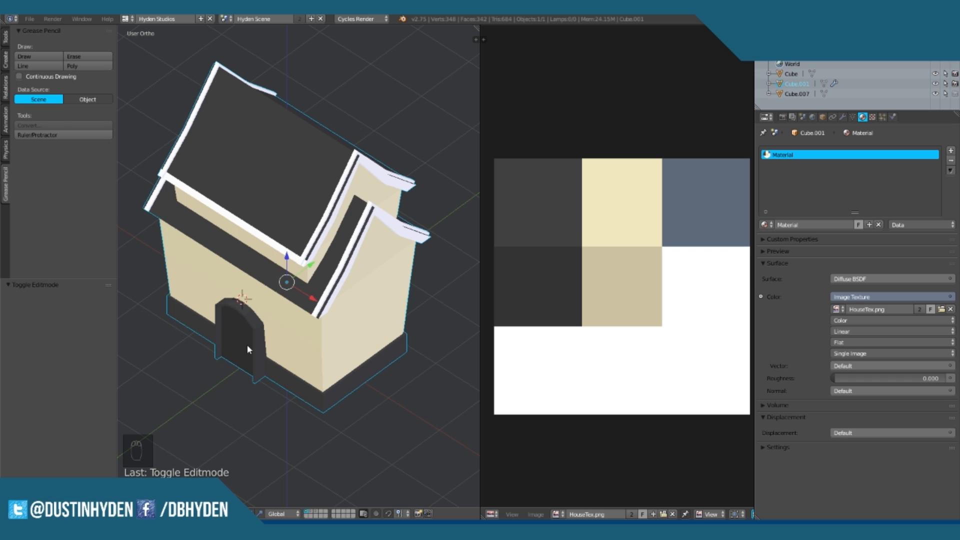
pyautogui.scroll(-1, 247, 344)
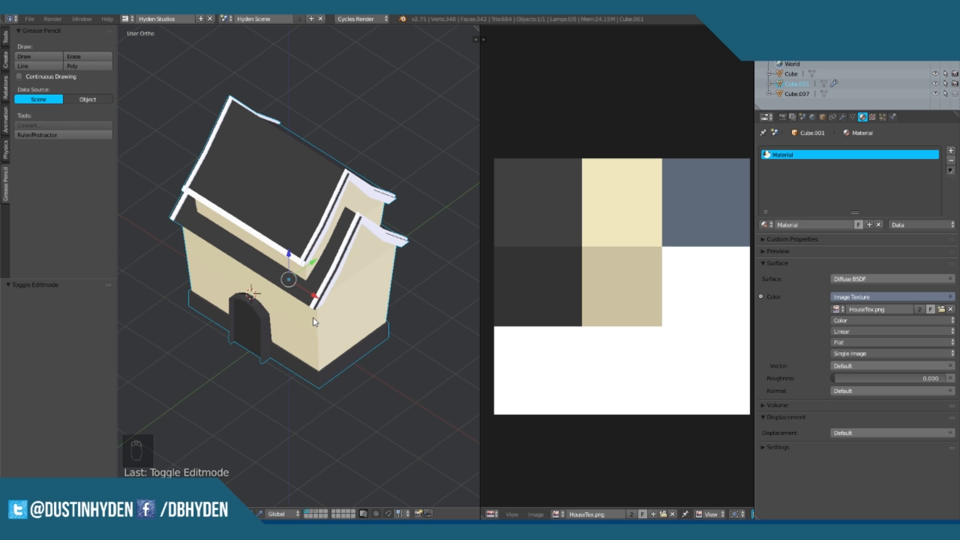
pyautogui.moveTo(313, 317); pyautogui.dragTo(326, 303, button='middle')
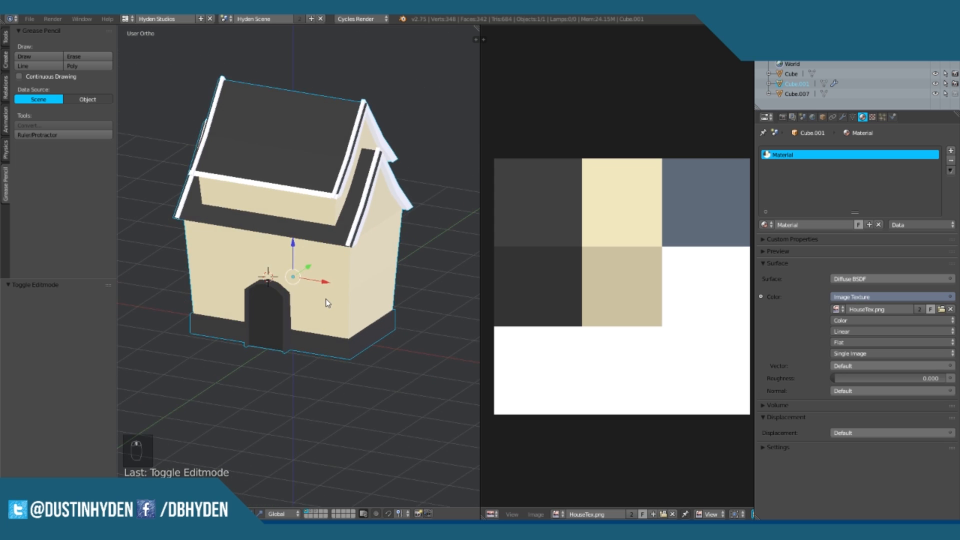
# Step: Clear the selection in Edit Mode and add a cube on the front wall, above and beside the door
pyautogui.press('KP_1')
pyautogui.scroll(1, 326, 303)
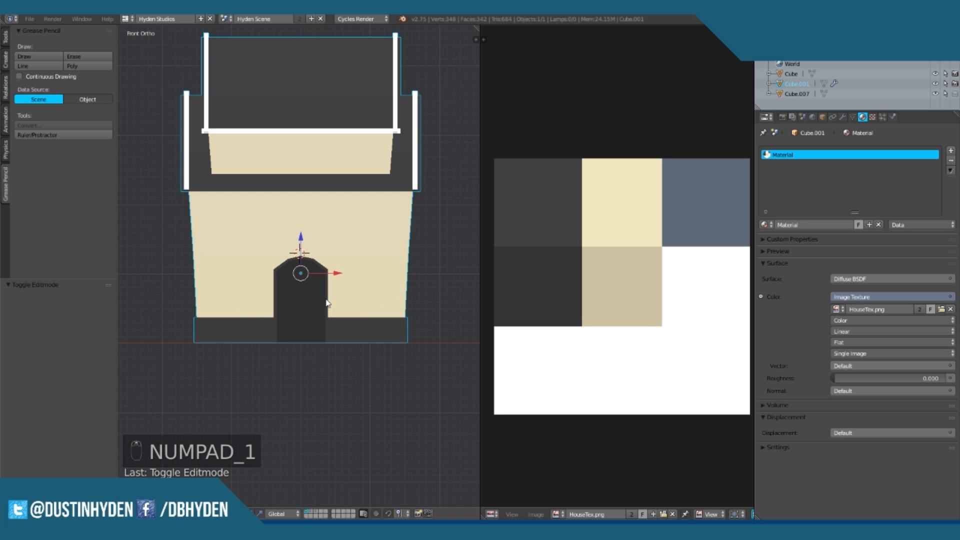
pyautogui.press('Tab')
pyautogui.scroll(1, 345, 266)
pyautogui.press('a')
pyautogui.press('a')
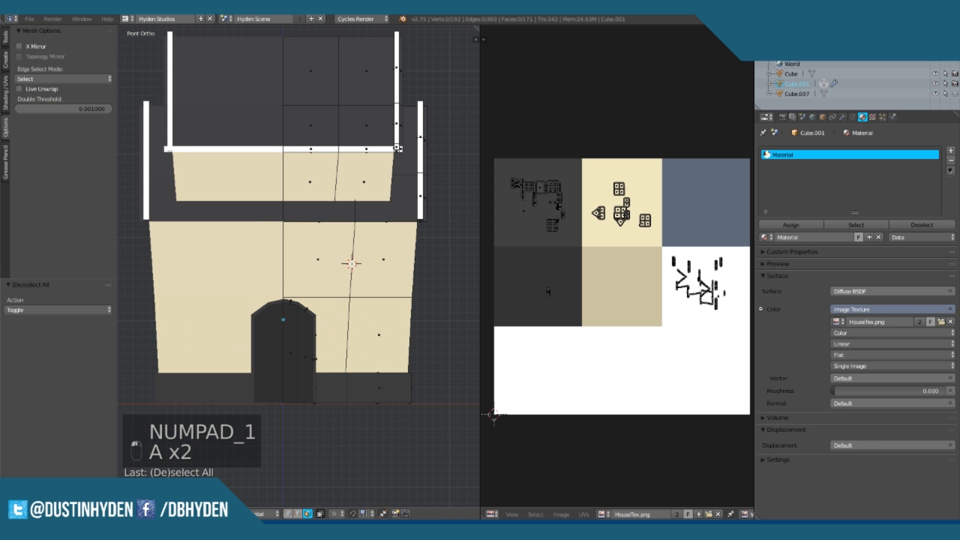
pyautogui.hotkey('shift', 'a')
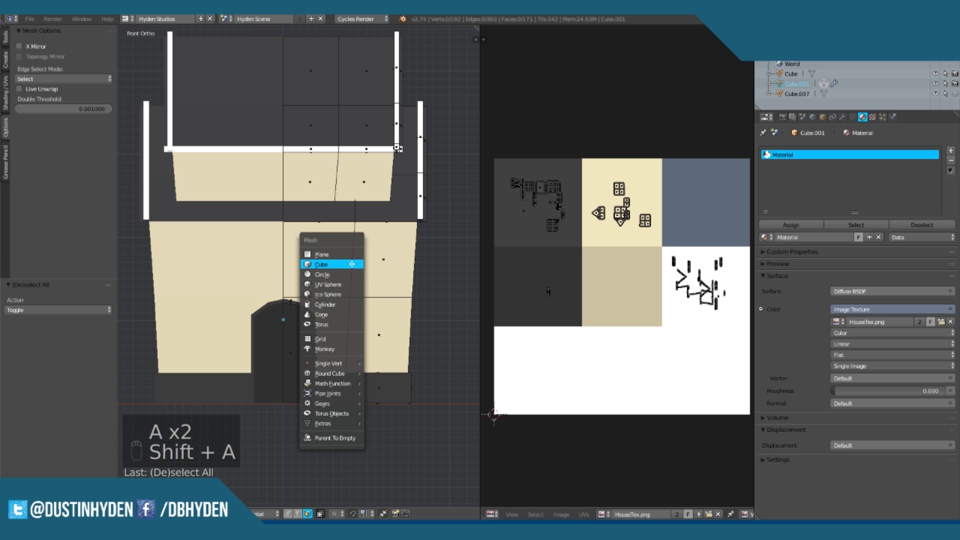
pyautogui.click(352, 264)
pyautogui.moveTo(353, 265); pyautogui.dragTo(380, 280, button='middle')
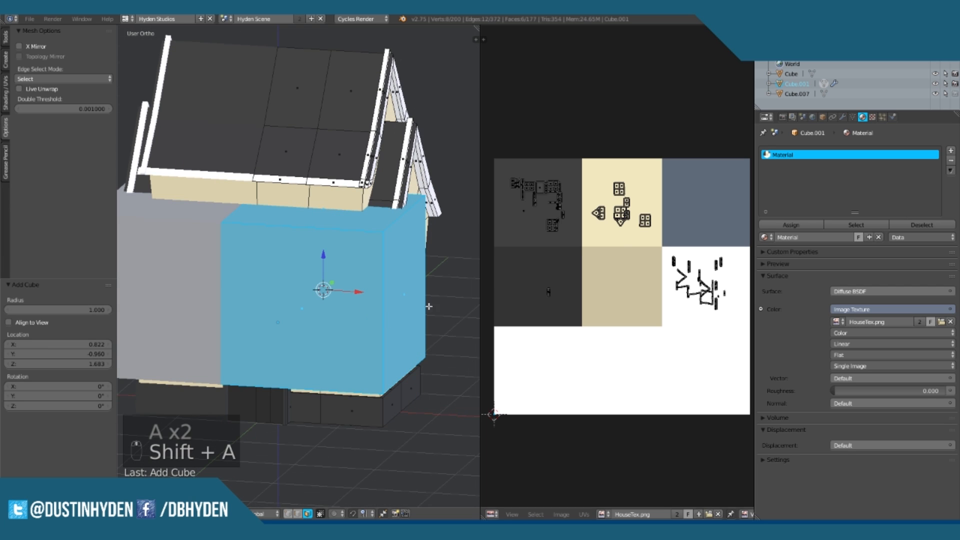
pyautogui.press('s')
pyautogui.click(332, 294)
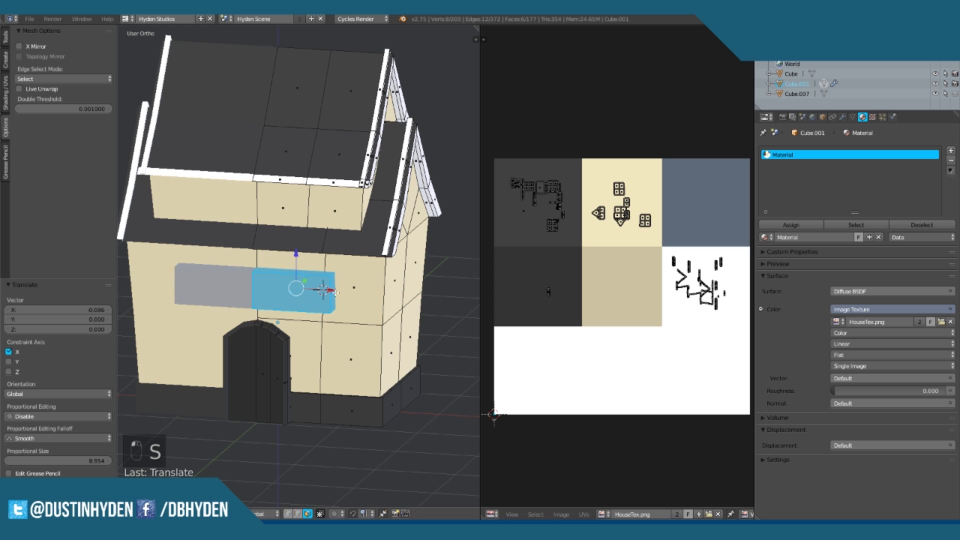
pyautogui.hotkey('ctrl', 'z')
pyautogui.hotkey('ctrl', 'z')
pyautogui.hotkey('ctrl', 'z')
# Step: Turn off the Mirror modifier's Clipping, scale the new cube down clear of its mirrored copy, and re-enable Clipping
pyautogui.click(843, 117)
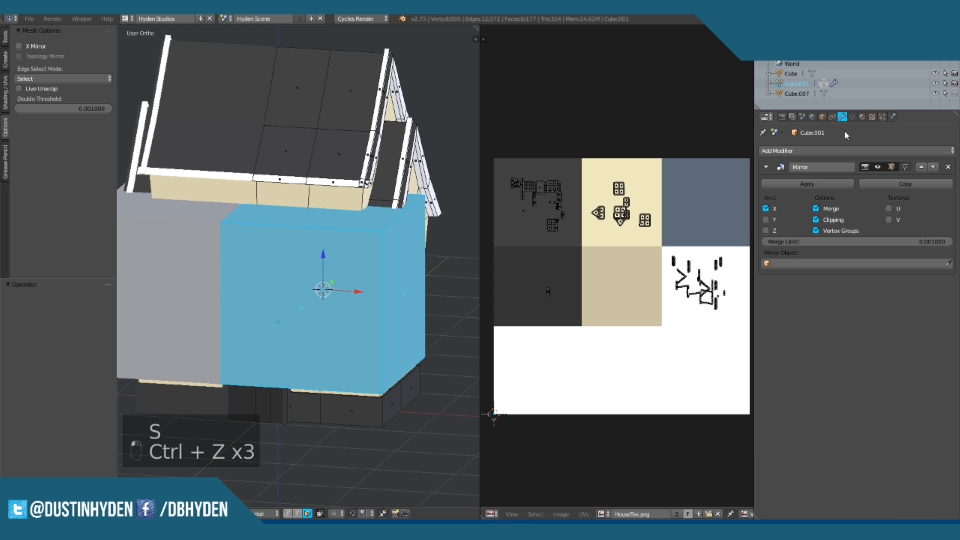
pyautogui.click(817, 220)
pyautogui.press('s')
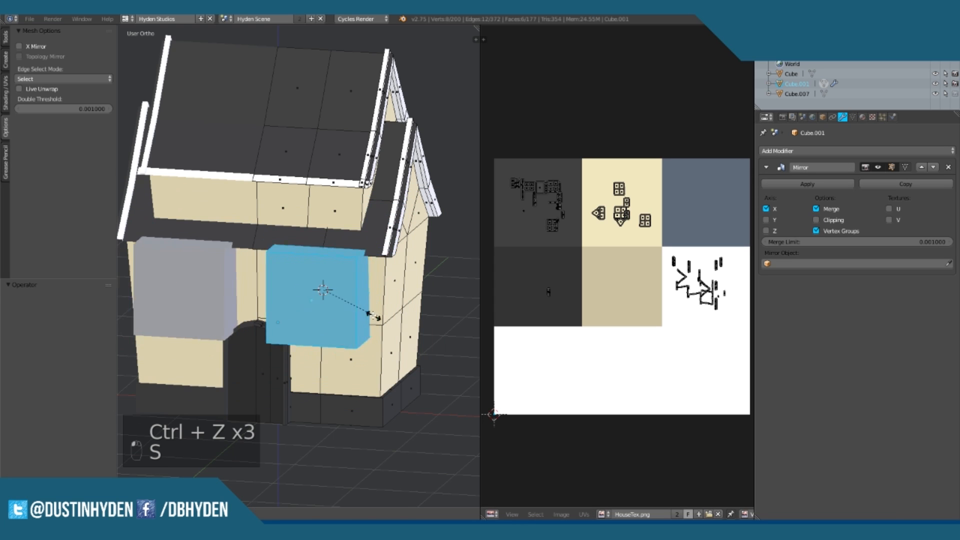
pyautogui.click(345, 307)
# Step: Scale the cube down further toward window size, judging it against the house in front view
pyautogui.moveTo(383, 340); pyautogui.dragTo(243, 287, button='middle')
pyautogui.scroll(1, 394, 313)
pyautogui.press('s')
pyautogui.click(370, 300)
pyautogui.press('KP_1')
pyautogui.scroll(2, 370, 300)
pyautogui.press('s')
pyautogui.click(396, 307)
# Step: Position the cube on the front wall between the door arch and the house corner, fine-tuning its size
pyautogui.keyDown('shift'); pyautogui.moveTo(397, 307); pyautogui.dragTo(453, 303, button='middle'); pyautogui.keyUp('shift')
pyautogui.press('g')
pyautogui.click(429, 284)
pyautogui.scroll(2, 429, 287)
pyautogui.press('s')
pyautogui.click(428, 302)
pyautogui.press('g')
pyautogui.click(418, 309)
# Step: Flatten the cube along Y by a factor of about 0.184 to form a thin window block
pyautogui.moveTo(436, 290); pyautogui.dragTo(399, 307, button='middle')
pyautogui.press('s')
pyautogui.press('y')
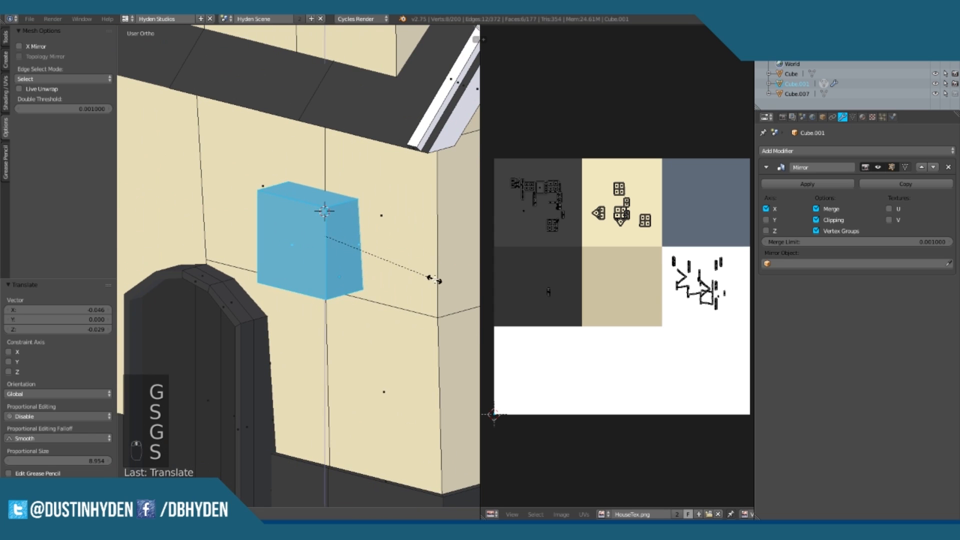
pyautogui.click(337, 247)
pyautogui.scroll(-4, 336, 247)
pyautogui.scroll(3, 384, 325)
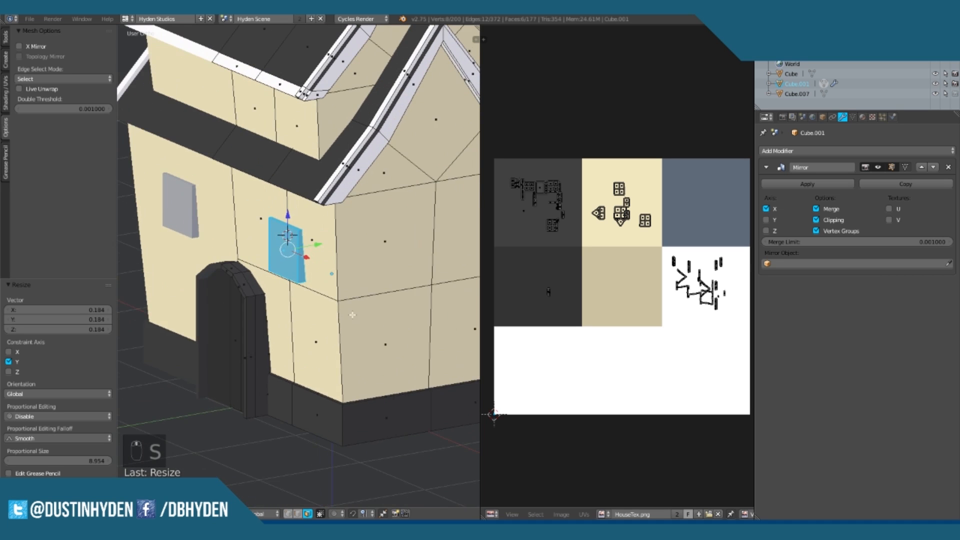
# Step: Select the window block's front face, extrude it in place and scale it to about 0.856 for a frame border
pyautogui.press('KP_3')
pyautogui.moveTo(322, 295); pyautogui.dragTo(208, 319, button='middle')
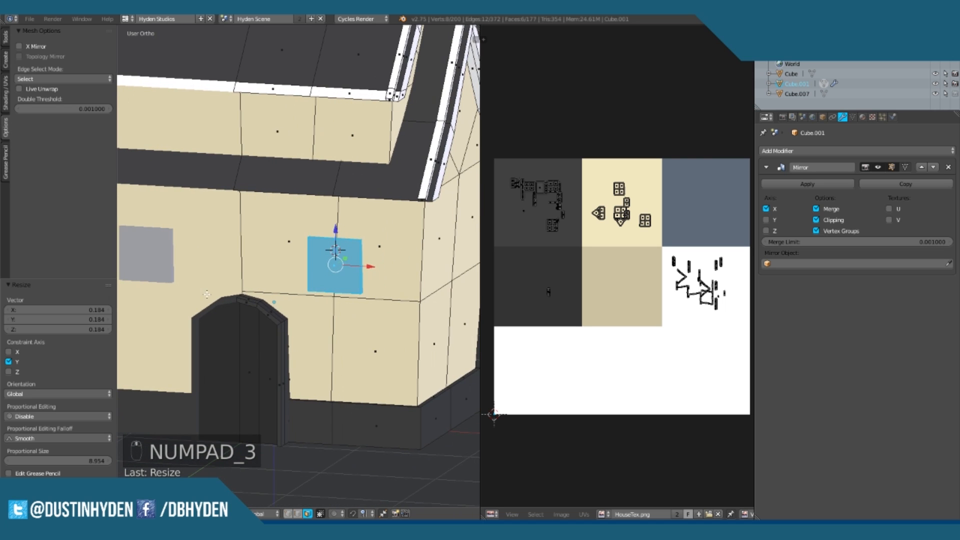
pyautogui.scroll(4, 324, 276)
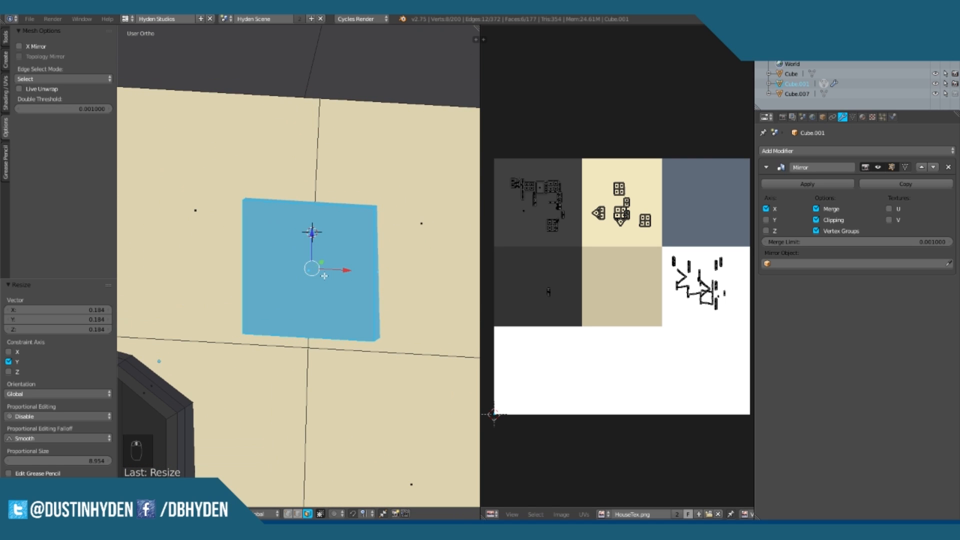
pyautogui.scroll(1, 300, 268)
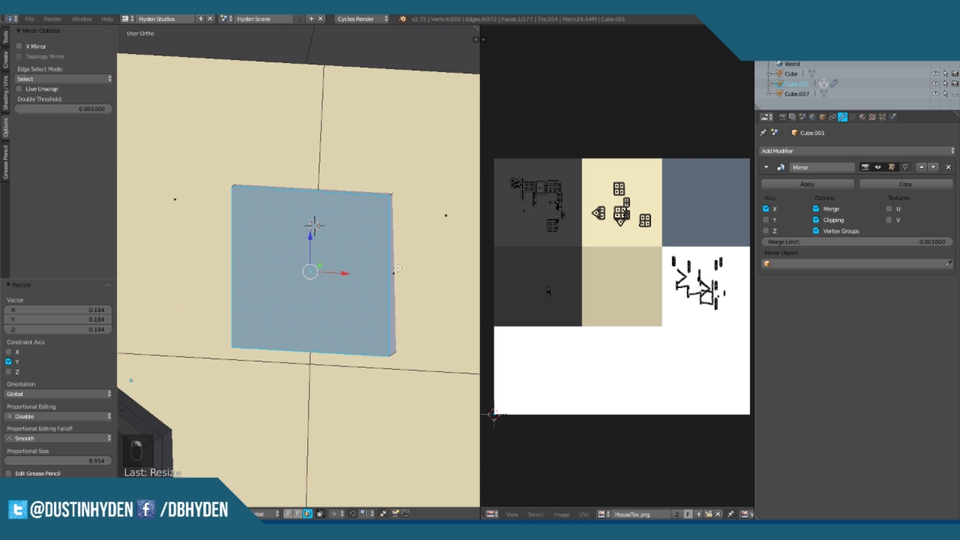
pyautogui.press('e')
pyautogui.press('s')
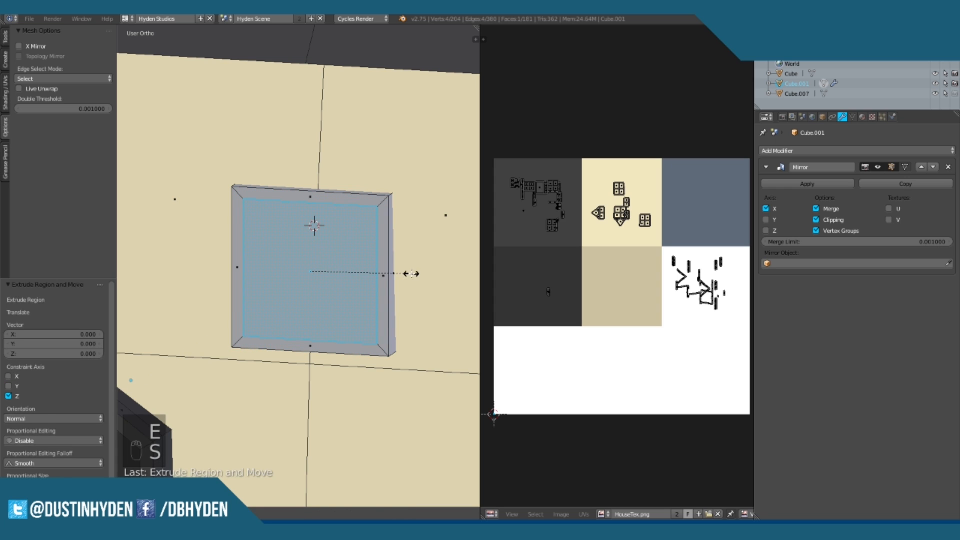
pyautogui.click(411, 274)
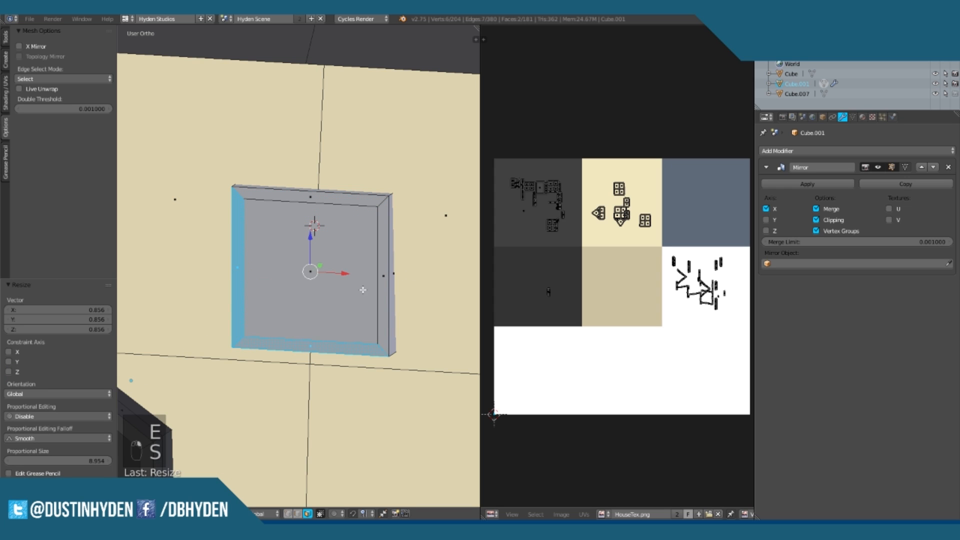
# Step: Select the four border faces around the window pane, extrude them outward slightly as a raised frame, and clear the selection
pyautogui.press('e')
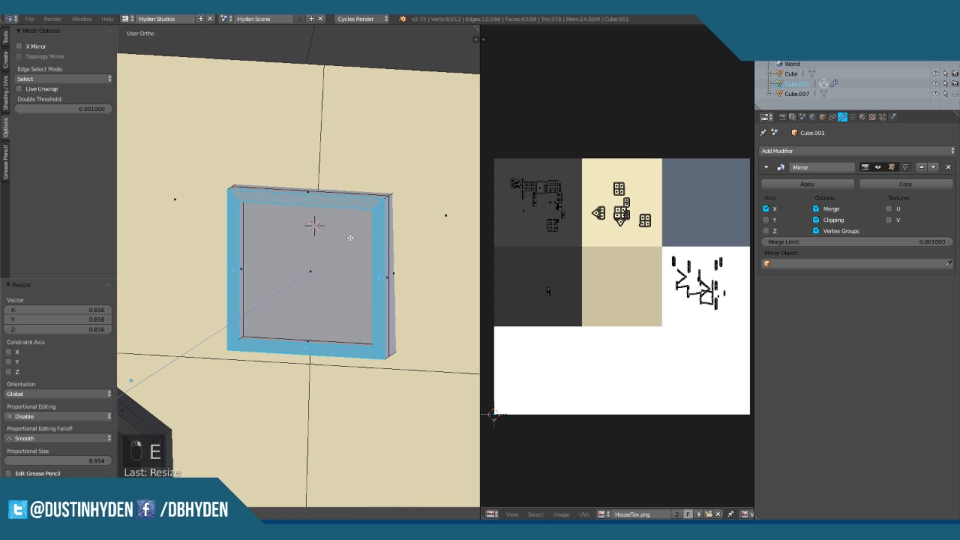
pyautogui.click(350, 239)
pyautogui.moveTo(324, 309); pyautogui.dragTo(315, 279, button='middle')
pyautogui.press('a')
pyautogui.hotkey('ctrl', 'r')
pyautogui.click(265, 257)
pyautogui.rightClick(265, 258)
pyautogui.hotkey('ctrl', 'z')
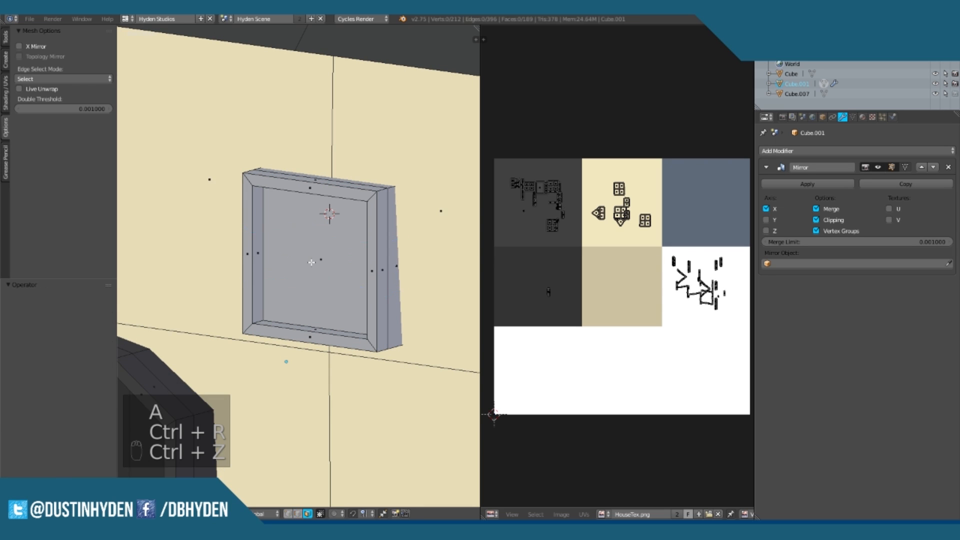
# Step: Add two horizontal loop cuts around the window block and bring them together along Z with a scale of about 0.264
pyautogui.hotkey('ctrl', 'r')
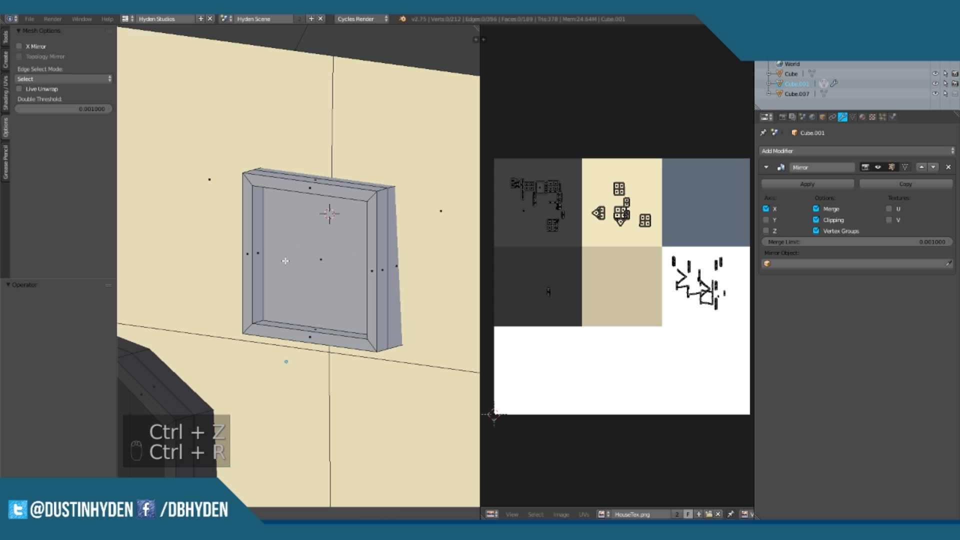
pyautogui.scroll(20, 260, 251)
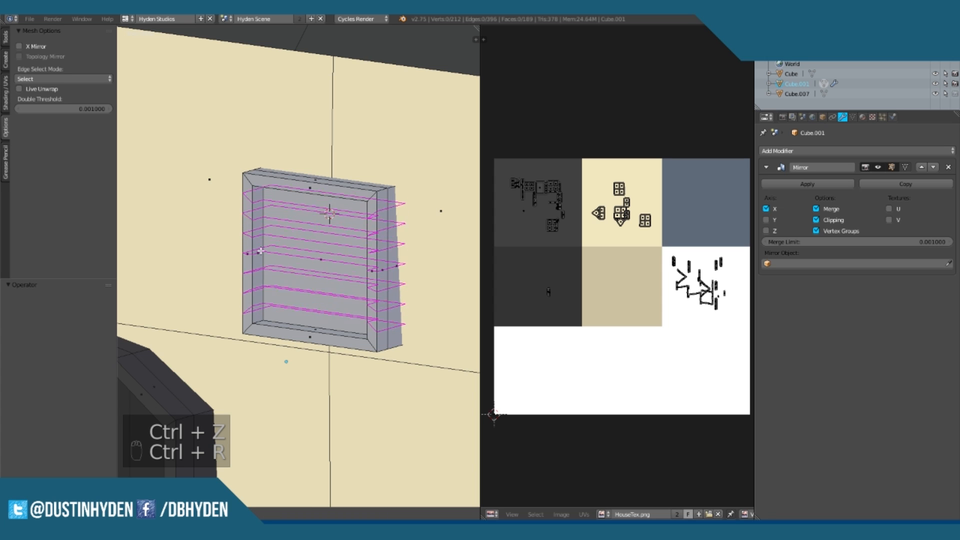
pyautogui.scroll(-20, 260, 251)
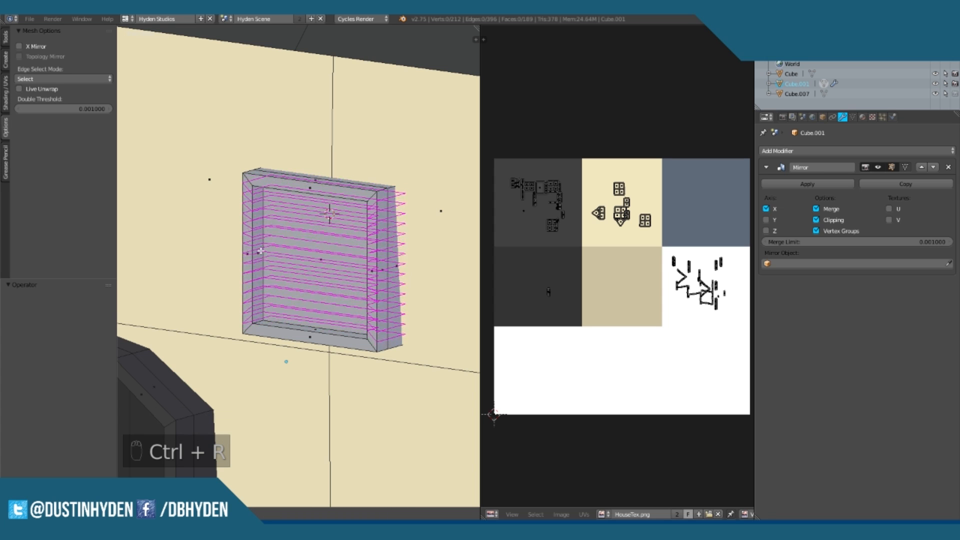
pyautogui.click(261, 251)
pyautogui.rightClick(261, 251)
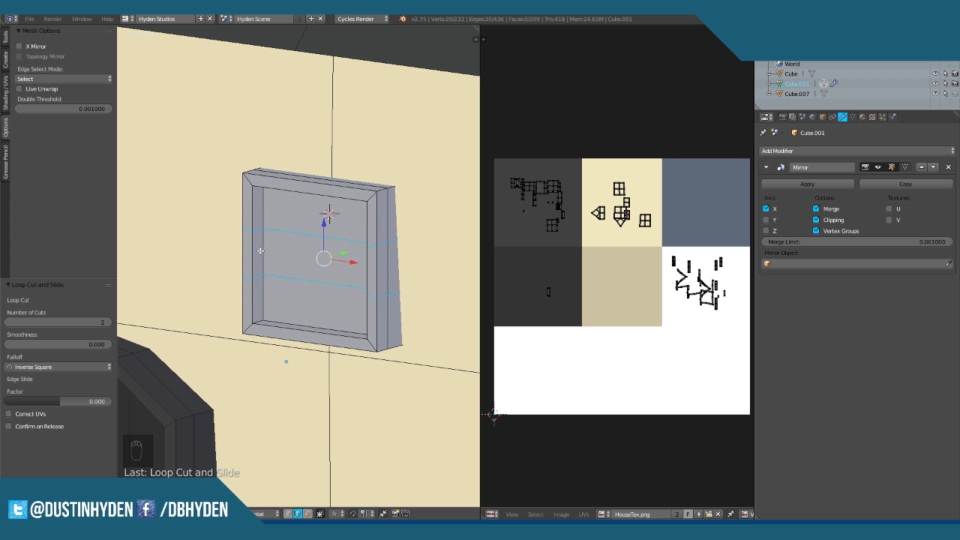
pyautogui.press('s')
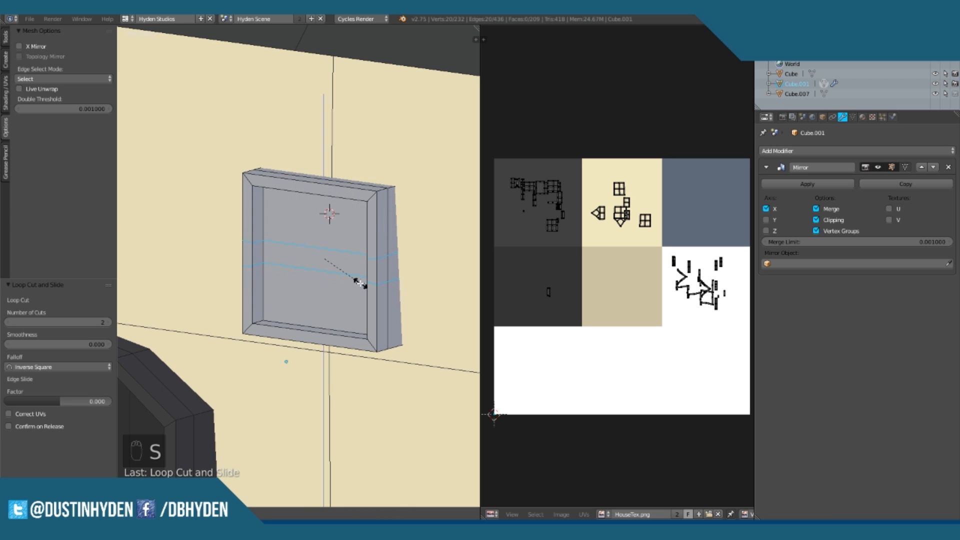
pyautogui.click(338, 278)
pyautogui.moveTo(338, 278); pyautogui.dragTo(249, 274, button='middle')
pyautogui.keyDown('shift'); pyautogui.moveTo(316, 296); pyautogui.dragTo(311, 272, button='middle'); pyautogui.keyUp('shift')
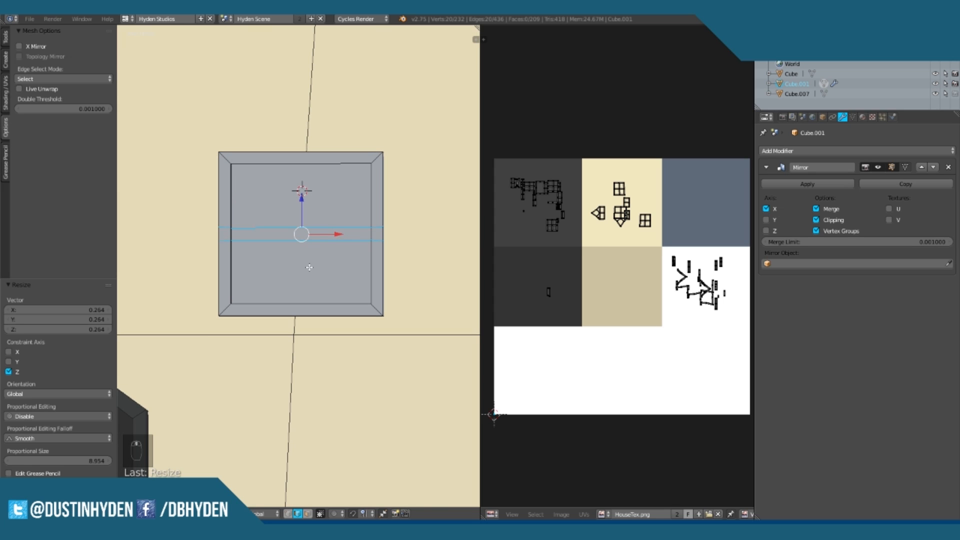
# Step: Add two vertical loop cuts around the window block and bring them together along X with a scale of about 0.308
pyautogui.hotkey('ctrl', 'r')
pyautogui.click(298, 153)
pyautogui.rightClick(298, 153)
pyautogui.press('s')
pyautogui.press('x')
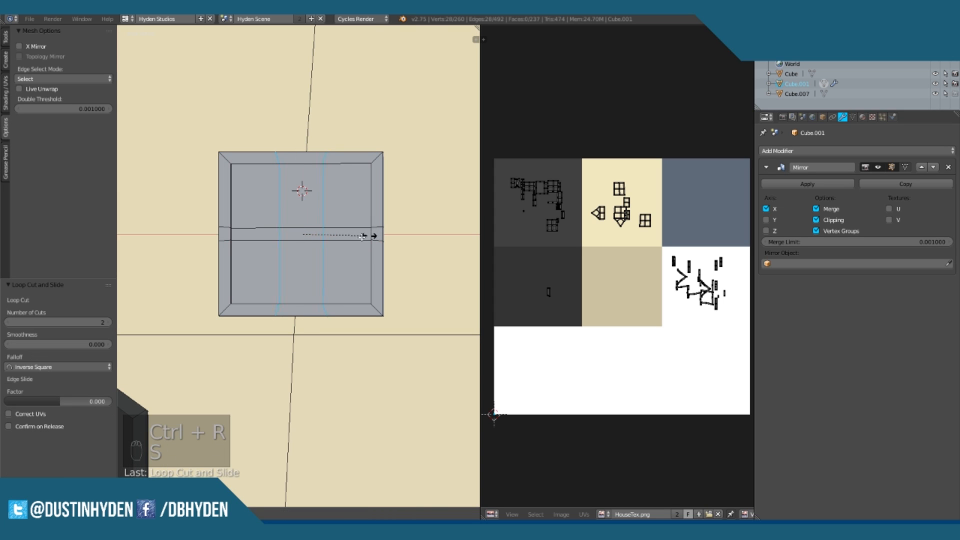
pyautogui.click(316, 244)
pyautogui.moveTo(331, 249); pyautogui.dragTo(309, 269, button='middle')
pyautogui.scroll(4, 310, 275)
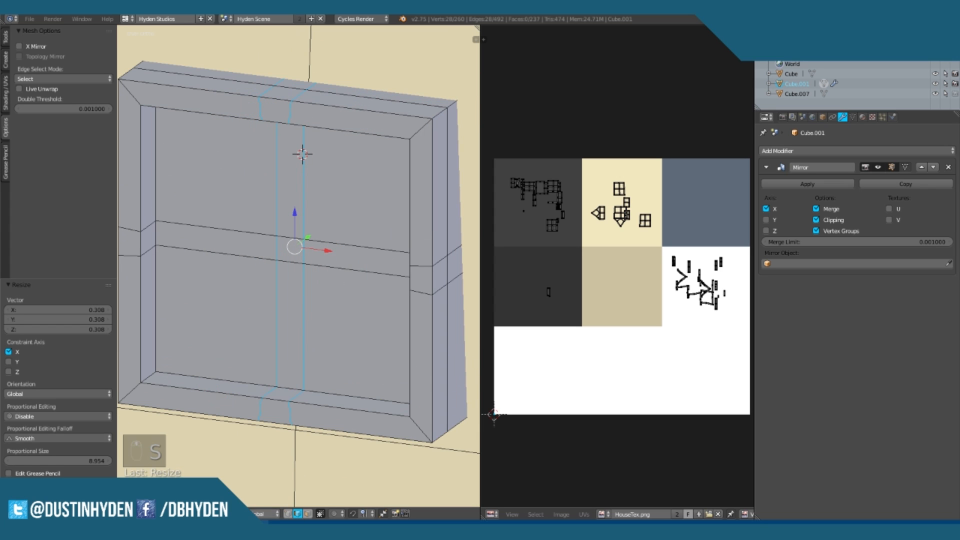
# Step: Select the cross-shaped strip faces between the four window panes and delete them
pyautogui.click(308, 514)
pyautogui.rightClick(236, 246)
pyautogui.keyDown('shift'); pyautogui.rightClick(284, 247); pyautogui.keyUp('shift')
pyautogui.keyDown('shift'); pyautogui.rightClick(319, 251); pyautogui.keyUp('shift')
pyautogui.keyDown('shift'); pyautogui.rightClick(292, 217); pyautogui.keyUp('shift')
pyautogui.keyDown('shift'); pyautogui.rightClick(296, 300); pyautogui.keyUp('shift')
pyautogui.press('x')
pyautogui.click(295, 275)
# Step: Delete the four small inner frame faces where the cross strips meet the window frame
pyautogui.rightClick(144, 243)
pyautogui.keyDown('shift'); pyautogui.rightClick(289, 389); pyautogui.keyUp('shift')
pyautogui.scroll(-4, 288, 389)
pyautogui.moveTo(288, 389); pyautogui.dragTo(423, 230, button='middle')
pyautogui.scroll(2, 301, 208)
pyautogui.keyDown('shift'); pyautogui.rightClick(291, 183); pyautogui.keyUp('shift')
pyautogui.keyDown('shift'); pyautogui.rightClick(387, 291); pyautogui.keyUp('shift')
pyautogui.press('x')
pyautogui.click(385, 286)
# Step: Select the four vertices at the centre of the cross opening and extrude them outward along Y by about -0.035
pyautogui.scroll(1, 312, 317)
pyautogui.moveTo(351, 256); pyautogui.dragTo(328, 290, button='middle')
pyautogui.scroll(-2, 312, 316)
pyautogui.scroll(2, 328, 290)
pyautogui.click(289, 513)
pyautogui.rightClick(287, 223)
pyautogui.keyDown('shift'); pyautogui.rightClick(287, 249); pyautogui.keyUp('shift')
pyautogui.keyDown('shift'); pyautogui.rightClick(312, 251); pyautogui.keyUp('shift')
pyautogui.keyDown('shift'); pyautogui.rightClick(312, 226); pyautogui.keyUp('shift')
pyautogui.scroll(-4, 329, 249)
pyautogui.moveTo(329, 248); pyautogui.dragTo(262, 254, button='middle')
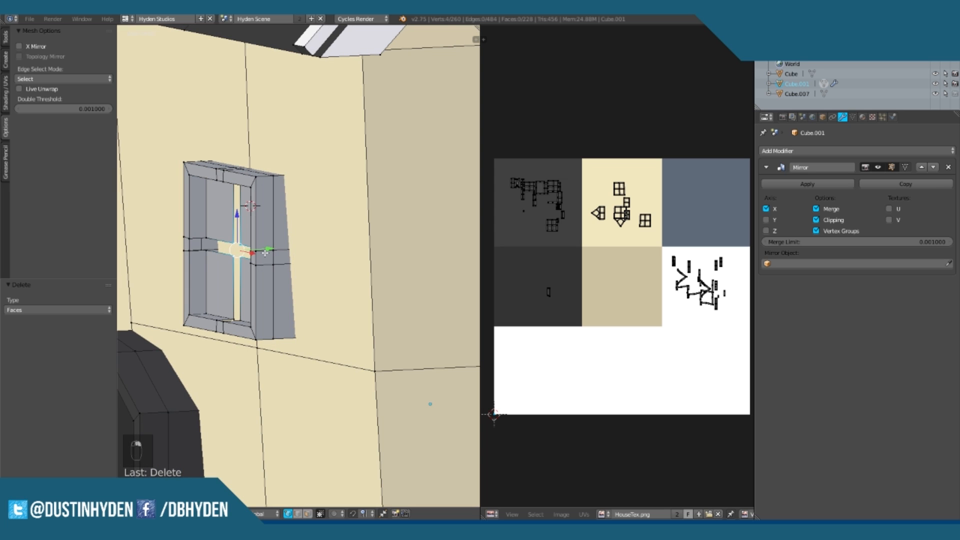
pyautogui.press('e')
pyautogui.press('y')
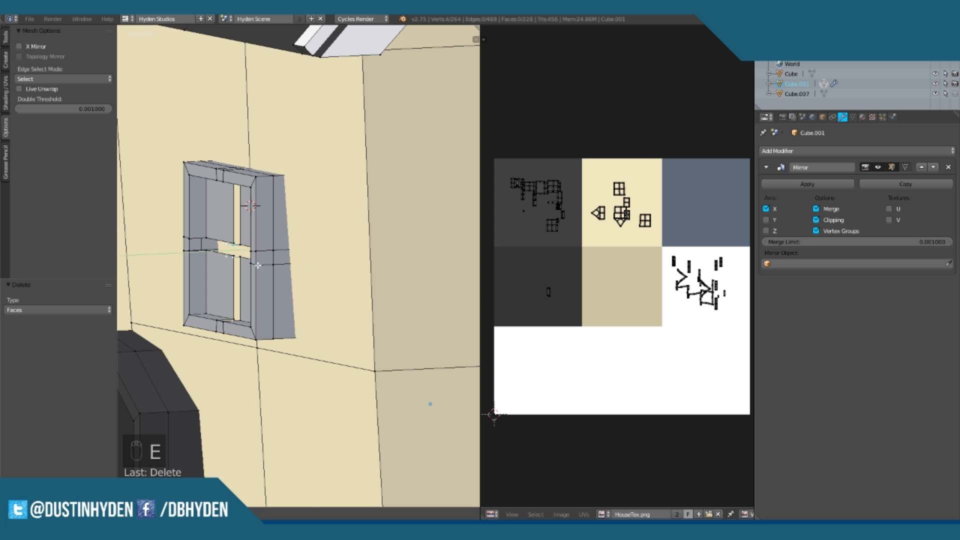
pyautogui.click(253, 269)
# Step: In the right side view, move the extruded centre vertices about -0.017 along Y toward the frame's front plane
pyautogui.press('KP_3')
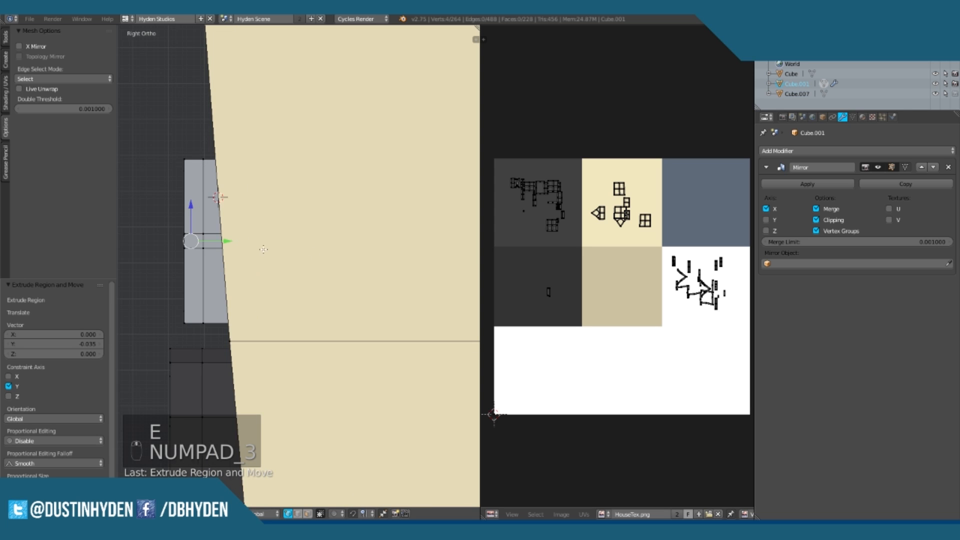
pyautogui.scroll(3, 321, 236)
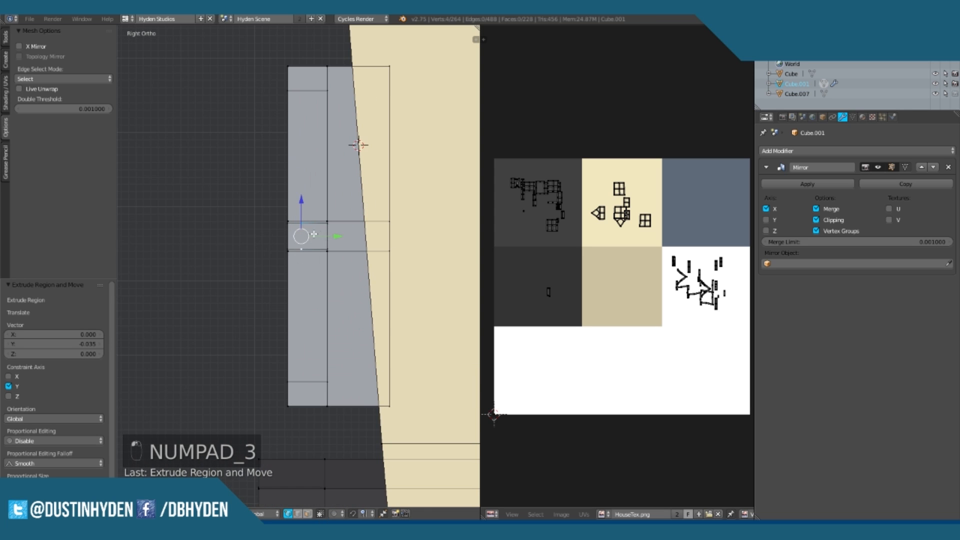
pyautogui.moveTo(337, 241); pyautogui.dragTo(322, 238)
pyautogui.moveTo(323, 238); pyautogui.dragTo(299, 266, button='middle')
pyautogui.press('KP_3')
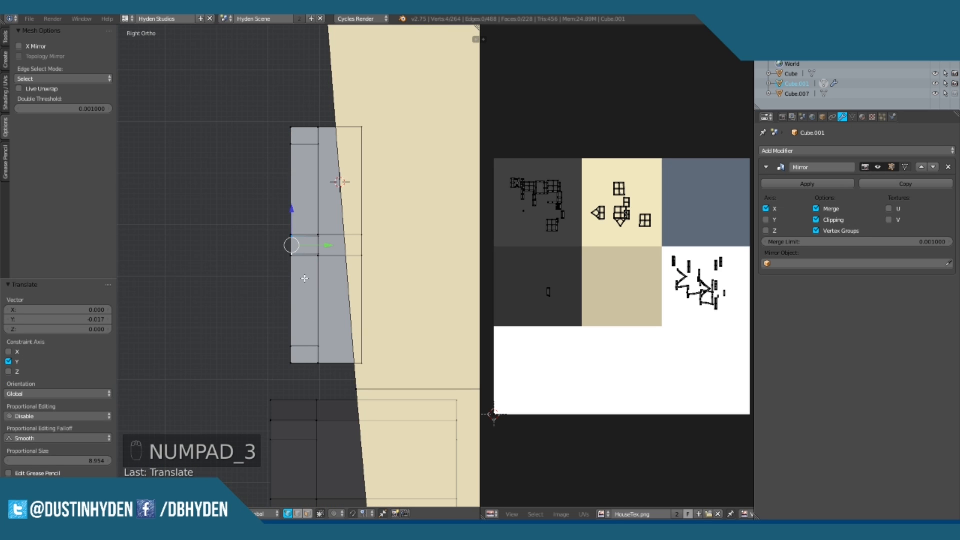
# Step: Select all front vertices of the window frame and dividers and flatten them onto one plane by scaling Y to 0
pyautogui.press('a')
pyautogui.press('a')
pyautogui.press('b')
pyautogui.moveTo(303, 369); pyautogui.dragTo(283, 111)
pyautogui.press('s')
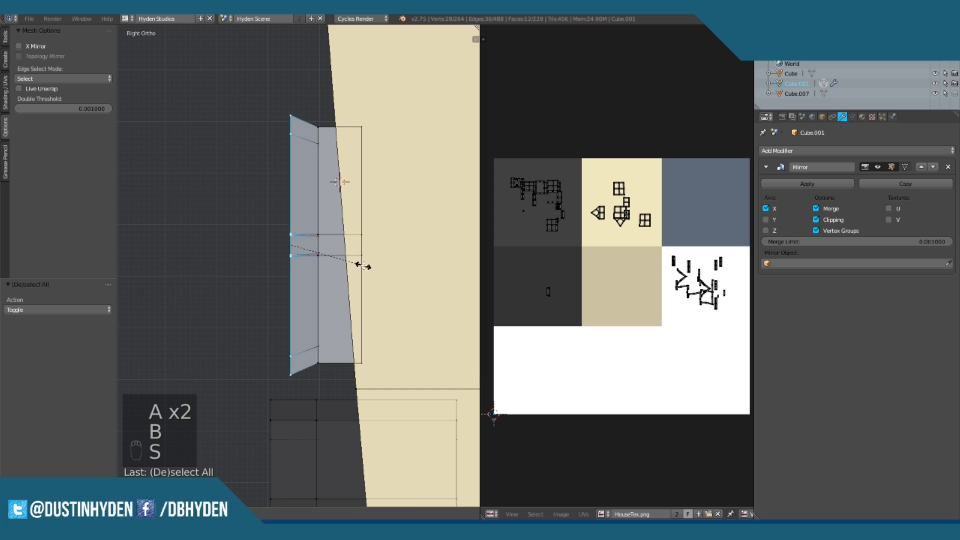
pyautogui.press('y')
pyautogui.press('0')
pyautogui.click(320, 270)
pyautogui.moveTo(320, 270); pyautogui.dragTo(314, 198, button='middle')
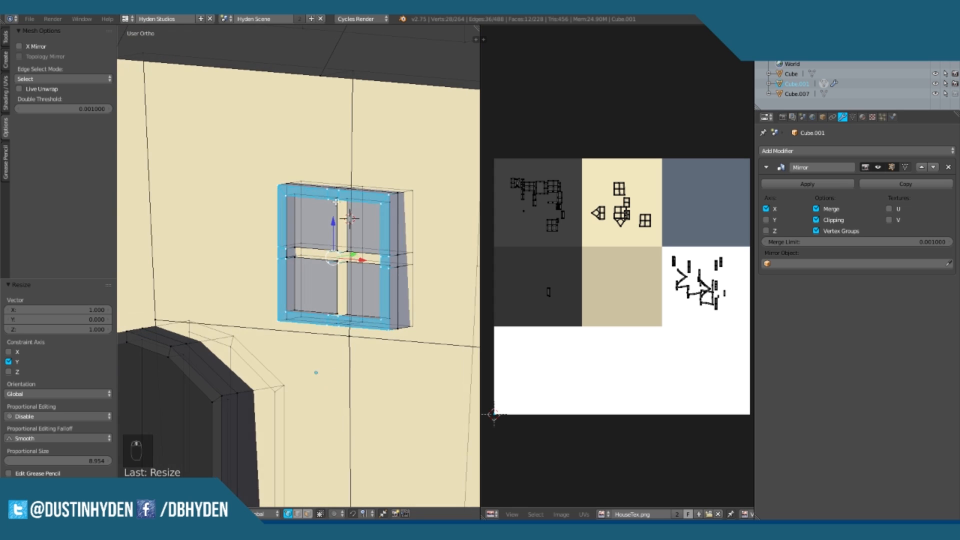
# Step: Fill the divider side faces along the lower and right edges of the upper-left pane
pyautogui.scroll(4, 300, 258)
pyautogui.rightClick(313, 276)
pyautogui.hotkey('ctrl', 'z')
pyautogui.keyDown('shift'); pyautogui.moveTo(255, 266); pyautogui.dragTo(197, 261, button='middle'); pyautogui.keyUp('shift')
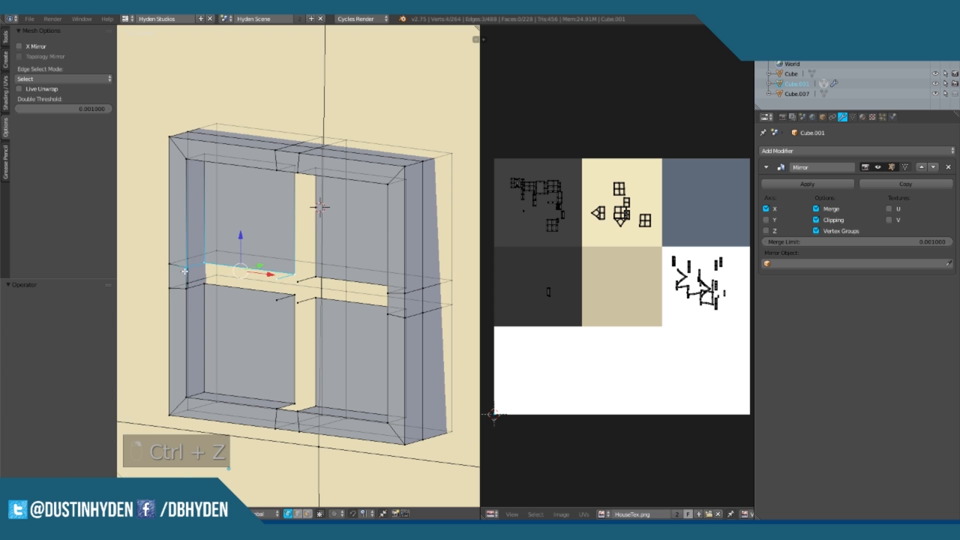
pyautogui.press('f')
pyautogui.scroll(3, 309, 98)
pyautogui.keyDown('shift'); pyautogui.rightClick(281, 102); pyautogui.keyUp('shift')
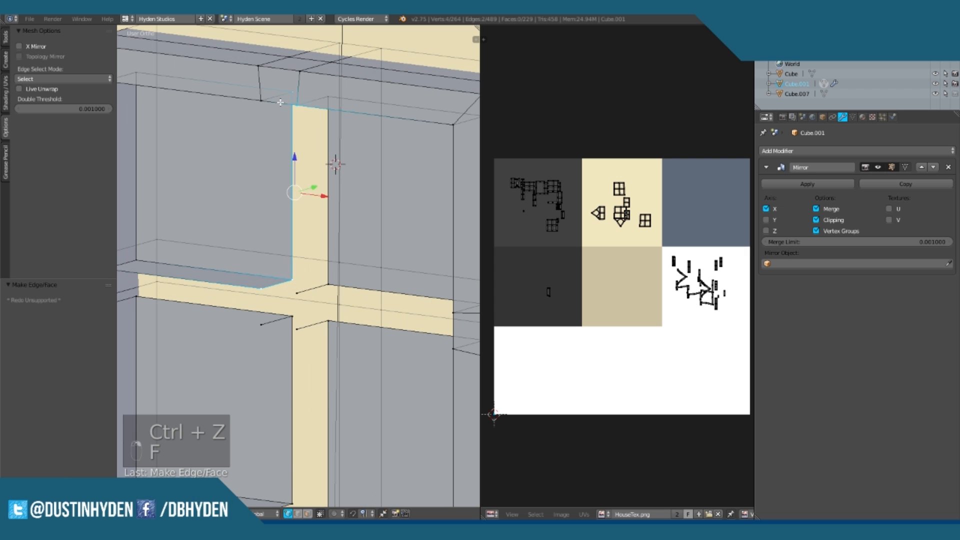
pyautogui.hotkey('ctrl', 'z')
pyautogui.press('f')
# Step: Fill the front face of the upper vertical divider and its side face beside the upper-right pane
pyautogui.rightClick(258, 98)
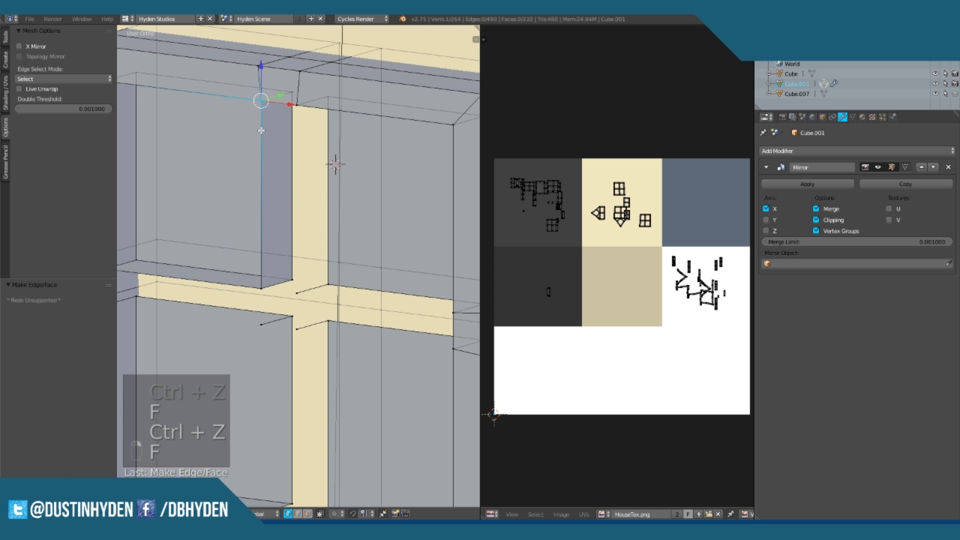
pyautogui.keyDown('shift'); pyautogui.rightClick(252, 291); pyautogui.keyUp('shift')
pyautogui.press('f')
pyautogui.scroll(-1, 265, 275)
pyautogui.moveTo(265, 275); pyautogui.dragTo(152, 282, button='middle')
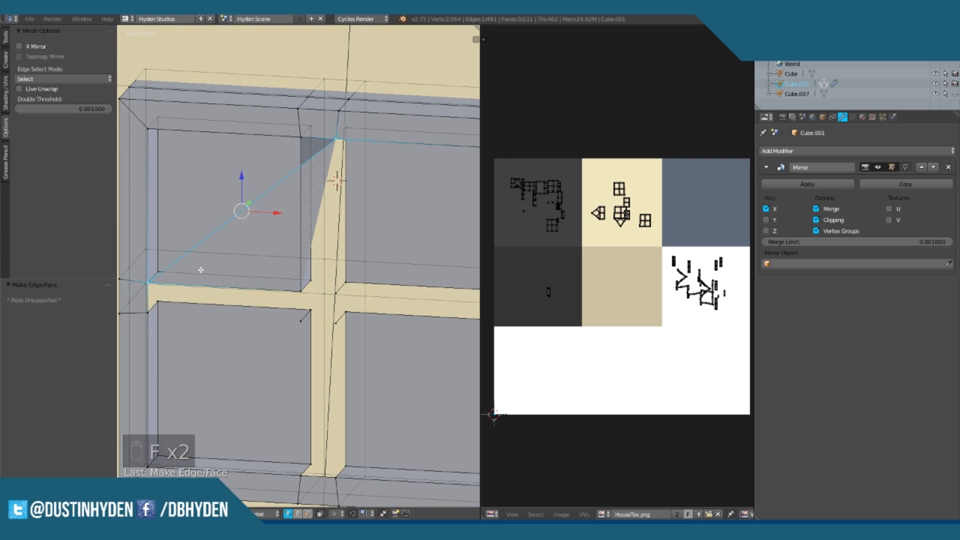
pyautogui.moveTo(241, 281); pyautogui.dragTo(247, 281, button='middle')
pyautogui.hotkey('ctrl', 'z')
pyautogui.scroll(1, 300, 275)
pyautogui.keyDown('shift'); pyautogui.rightClick(314, 102); pyautogui.keyUp('shift')
pyautogui.press('f')
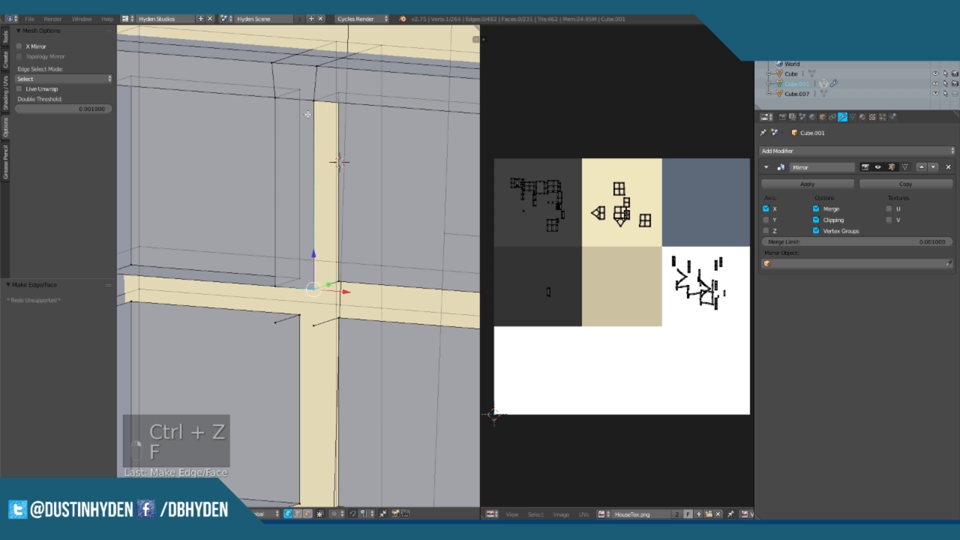
pyautogui.press('f')
pyautogui.scroll(-3, 338, 161)
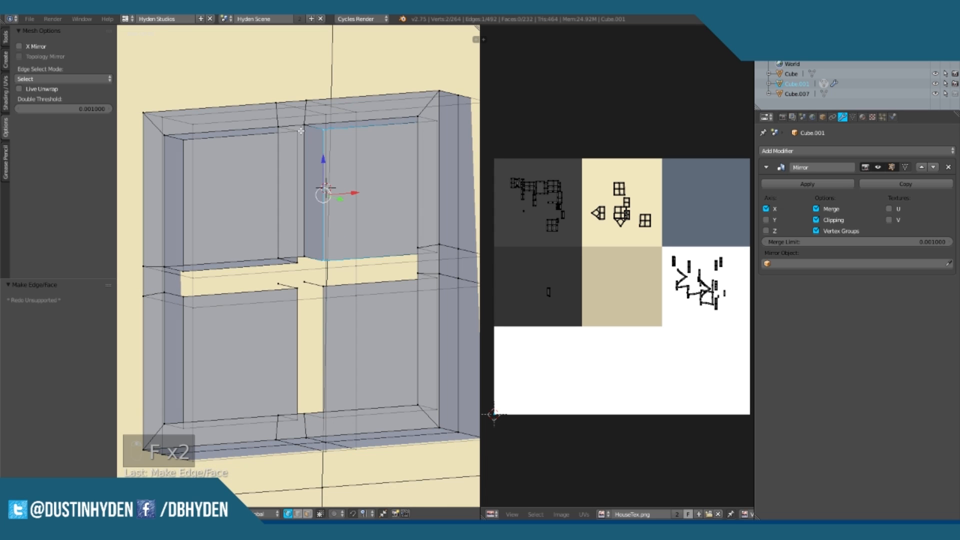
# Step: Fill the top side face of the right horizontal divider beneath the upper-right pane
pyautogui.keyDown('shift'); pyautogui.moveTo(342, 284); pyautogui.dragTo(319, 235, button='middle'); pyautogui.keyUp('shift')
pyautogui.rightClick(280, 204)
pyautogui.keyDown('shift'); pyautogui.rightClick(303, 217); pyautogui.keyUp('shift')
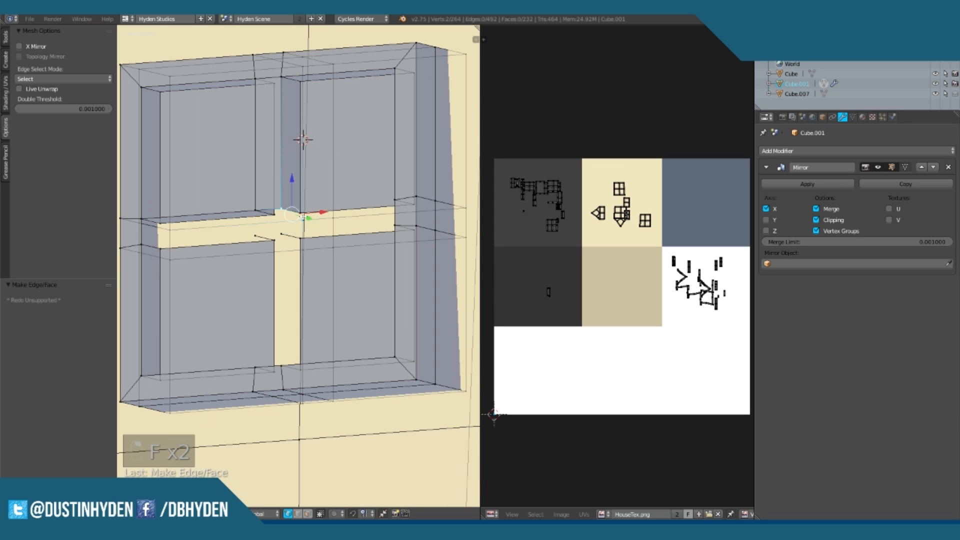
pyautogui.keyDown('shift'); pyautogui.rightClick(393, 203); pyautogui.keyUp('shift')
pyautogui.keyDown('shift'); pyautogui.rightClick(412, 205); pyautogui.keyUp('shift')
pyautogui.press('f')
pyautogui.rightClick(395, 201)
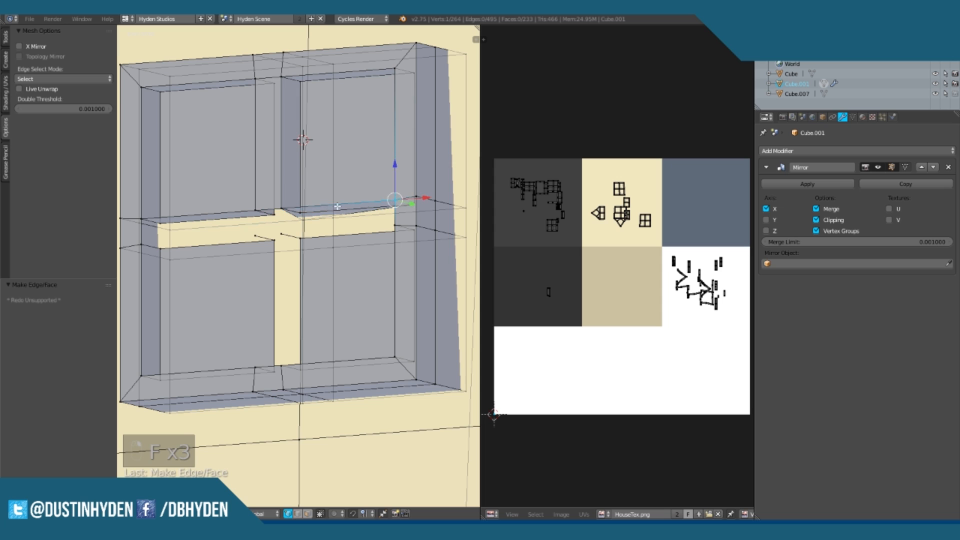
pyautogui.moveTo(342, 214); pyautogui.dragTo(349, 209, button='middle')
pyautogui.hotkey('ctrl', 'z')
pyautogui.hotkey('ctrl', 'z')
pyautogui.hotkey('ctrl', 'z')
pyautogui.keyDown('shift'); pyautogui.rightClick(305, 220); pyautogui.keyUp('shift')
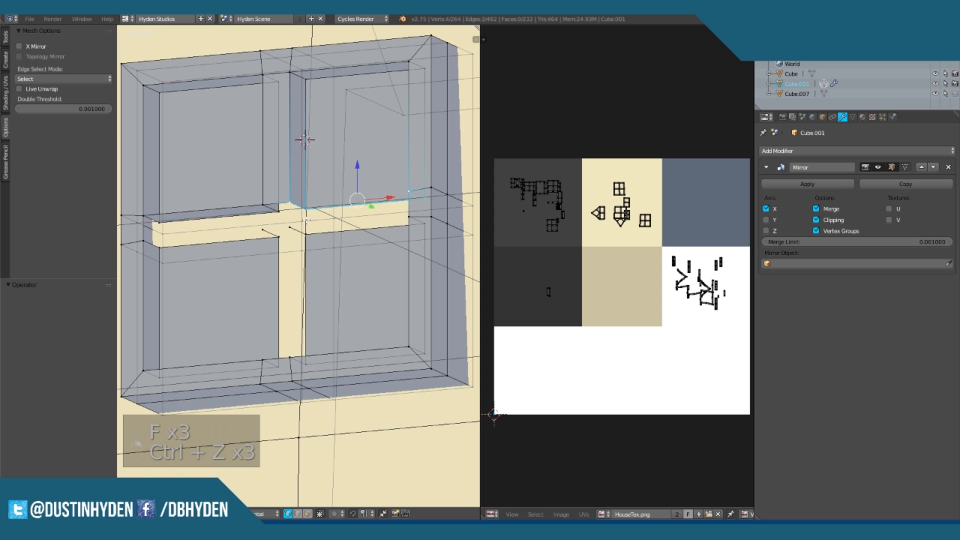
pyautogui.keyDown('shift'); pyautogui.rightClick(300, 208); pyautogui.keyUp('shift')
pyautogui.press('f')
# Step: Fill the front face of the right horizontal divider and its underside above the lower-right pane
pyautogui.rightClick(291, 201)
pyautogui.keyDown('shift'); pyautogui.rightClick(410, 190); pyautogui.keyUp('shift')
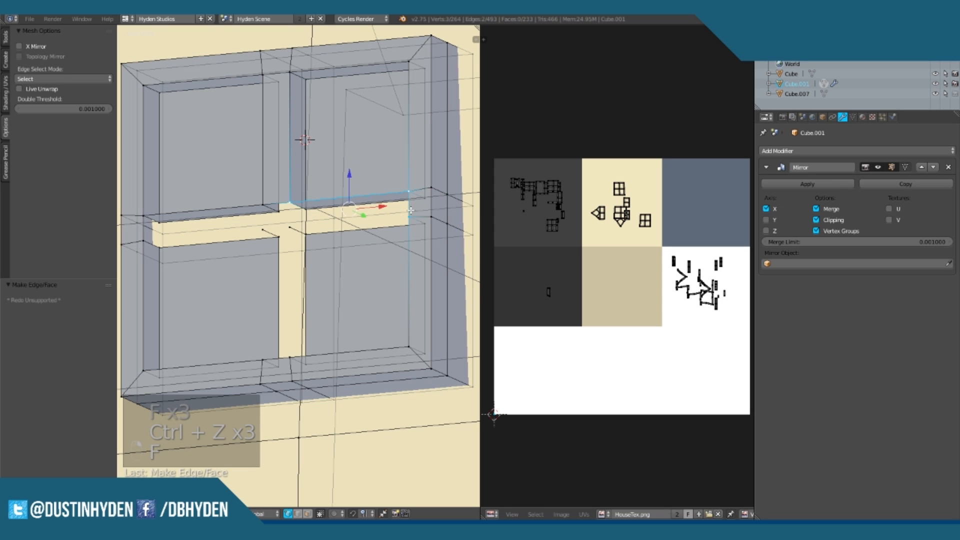
pyautogui.keyDown('shift'); pyautogui.rightClick(410, 217); pyautogui.keyUp('shift')
pyautogui.keyDown('shift'); pyautogui.rightClick(291, 227); pyautogui.keyUp('shift')
pyautogui.press('f')
pyautogui.rightClick(291, 228)
pyautogui.keyDown('shift'); pyautogui.rightClick(309, 237); pyautogui.keyUp('shift')
pyautogui.keyDown('shift'); pyautogui.rightClick(423, 228); pyautogui.keyUp('shift')
pyautogui.keyDown('shift'); pyautogui.rightClick(410, 218); pyautogui.keyUp('shift')
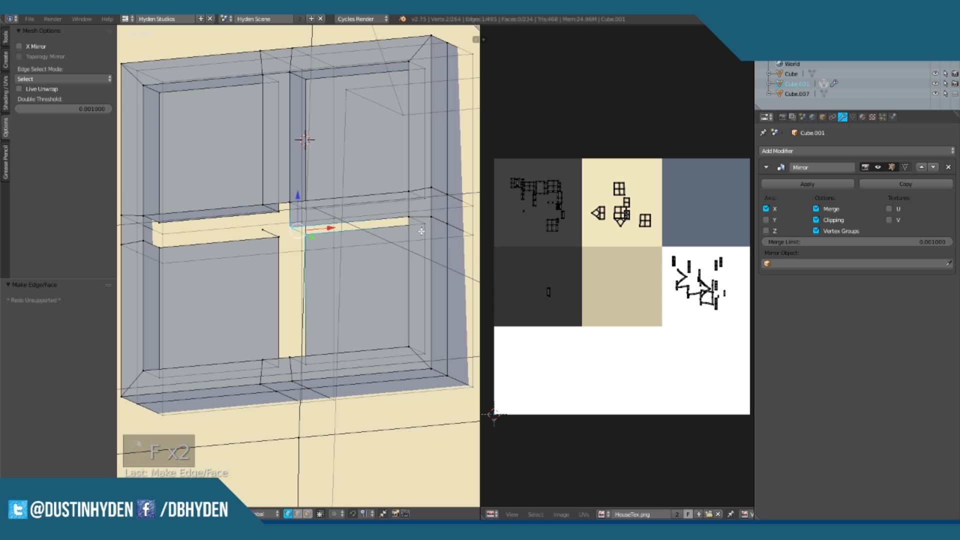
pyautogui.press('f')
# Step: Fill the side face of the lower vertical divider beside the lower-right pane
pyautogui.rightClick(301, 238)
pyautogui.keyDown('shift'); pyautogui.rightClick(300, 236); pyautogui.keyUp('shift')
pyautogui.rightClick(304, 232)
pyautogui.keyDown('shift'); pyautogui.rightClick(290, 227); pyautogui.keyUp('shift')
pyautogui.scroll(2, 310, 250)
pyautogui.keyDown('shift'); pyautogui.rightClick(328, 338); pyautogui.keyUp('shift')
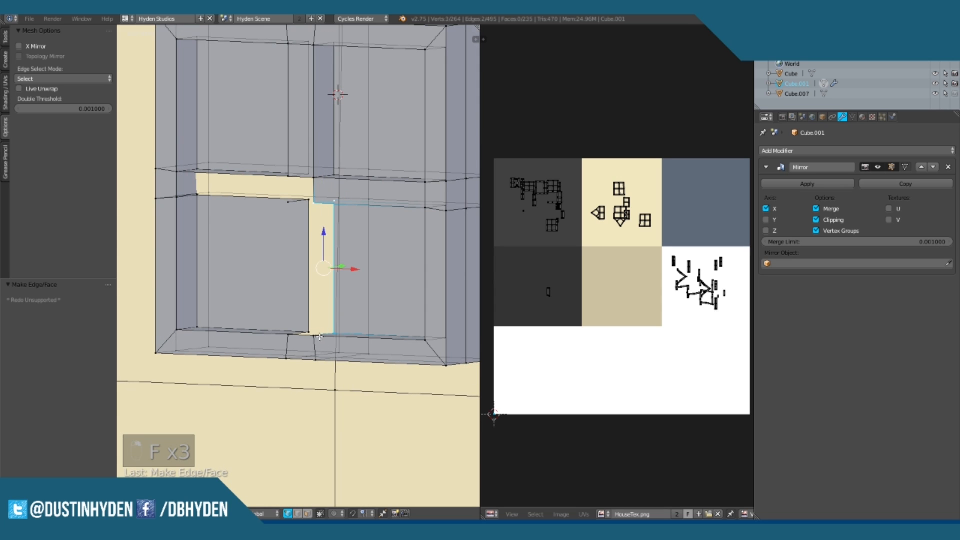
pyautogui.keyDown('shift'); pyautogui.rightClick(319, 337); pyautogui.keyUp('shift')
pyautogui.press('f')
# Step: Fill the front face of the lower vertical divider between its four corner vertices
pyautogui.rightClick(316, 338)
pyautogui.keyDown('shift'); pyautogui.rightClick(287, 336); pyautogui.keyUp('shift')
pyautogui.keyDown('shift'); pyautogui.rightClick(285, 206); pyautogui.keyUp('shift')
pyautogui.keyDown('shift'); pyautogui.rightClick(314, 202); pyautogui.keyUp('shift')
pyautogui.press('f')
# Step: Fill the square front face at the centre where the window dividers cross
pyautogui.rightClick(291, 201)
pyautogui.keyDown('shift'); pyautogui.rightClick(285, 177); pyautogui.keyUp('shift')
pyautogui.keyDown('shift'); pyautogui.rightClick(304, 178); pyautogui.keyUp('shift')
pyautogui.keyDown('shift'); pyautogui.rightClick(307, 204); pyautogui.keyUp('shift')
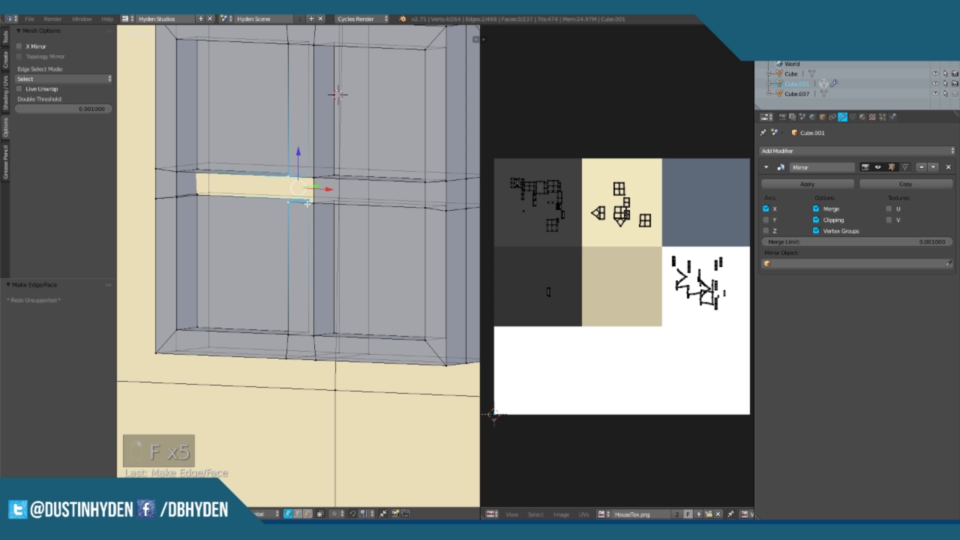
pyautogui.hotkey('ctrl', 'z')
pyautogui.scroll(2, 315, 202)
pyautogui.hotkey('ctrl', 'z')
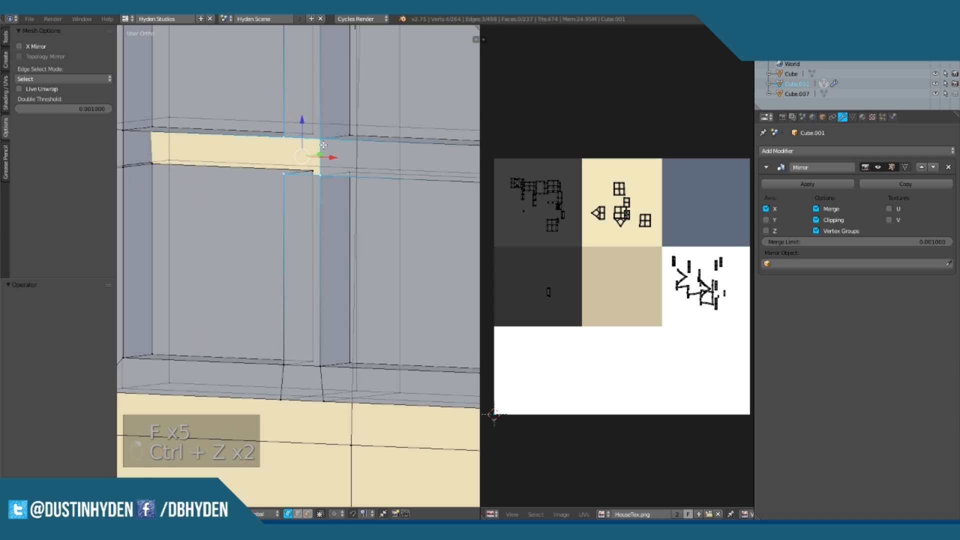
pyautogui.press('f')
# Step: Fill the front face of the left horizontal divider
pyautogui.rightClick(285, 174)
pyautogui.keyDown('shift'); pyautogui.rightClick(284, 138); pyautogui.keyUp('shift')
pyautogui.keyDown('shift'); pyautogui.moveTo(259, 148); pyautogui.dragTo(346, 149, button='middle'); pyautogui.keyUp('shift')
pyautogui.keyDown('shift'); pyautogui.rightClick(213, 134); pyautogui.keyUp('shift')
pyautogui.keyDown('shift'); pyautogui.rightClick(210, 172); pyautogui.keyUp('shift')
pyautogui.press('f')
# Step: Fill the underside of the left horizontal divider above the lower-left pane
pyautogui.rightClick(209, 170)
pyautogui.keyDown('shift'); pyautogui.rightClick(239, 167); pyautogui.keyUp('shift')
pyautogui.moveTo(242, 168); pyautogui.dragTo(393, 165, button='middle')
pyautogui.keyDown('shift'); pyautogui.rightClick(442, 141); pyautogui.keyUp('shift')
pyautogui.keyDown('shift'); pyautogui.rightClick(444, 124); pyautogui.keyUp('shift')
pyautogui.press('f')
pyautogui.hotkey('ctrl', 'z')
pyautogui.moveTo(244, 149); pyautogui.dragTo(321, 181, button='middle')
pyautogui.keyDown('shift'); pyautogui.rightClick(199, 156); pyautogui.keyUp('shift')
pyautogui.hotkey('ctrl', 'z')
pyautogui.press('f')
# Step: Fill the remaining side face of the lower vertical divider beside the lower-left pane
pyautogui.rightClick(456, 164)
pyautogui.keyDown('shift'); pyautogui.rightClick(341, 152); pyautogui.keyUp('shift')
pyautogui.keyDown('shift'); pyautogui.moveTo(321, 283); pyautogui.dragTo(356, 249, button='middle'); pyautogui.keyUp('shift')
pyautogui.keyDown('shift'); pyautogui.rightClick(372, 323); pyautogui.keyUp('shift')
pyautogui.keyDown('shift'); pyautogui.rightClick(343, 283); pyautogui.keyUp('shift')
pyautogui.press('f')
# Step: Inspect the window's frame and dividers from several angles in Object Mode and return to Edit Mode
pyautogui.scroll(-3, 339, 291)
pyautogui.press('Tab')
pyautogui.scroll(-5, 350, 285)
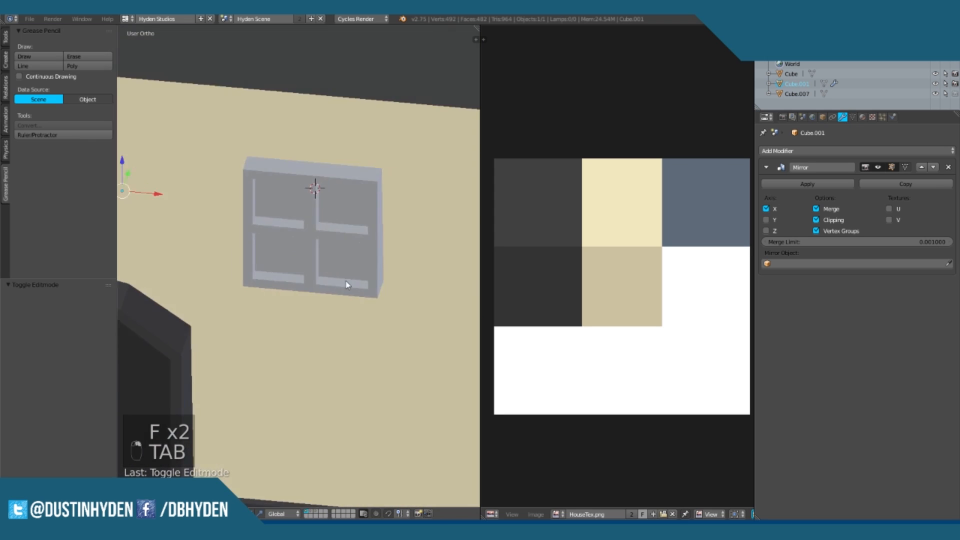
pyautogui.moveTo(349, 285); pyautogui.dragTo(278, 259, button='middle')
pyautogui.scroll(4, 274, 270)
pyautogui.moveTo(412, 212); pyautogui.dragTo(443, 209, button='middle')
pyautogui.press('Tab')
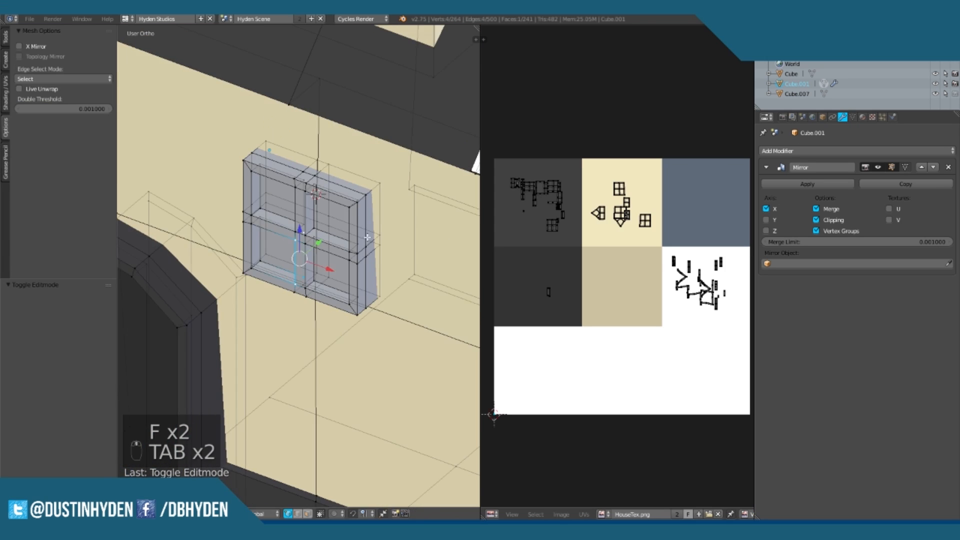
# Step: Extrude the front faces of the window's outer frame, all the way around the four panes, slightly outward from the wall
pyautogui.moveTo(350, 214); pyautogui.dragTo(365, 209, button='middle')
pyautogui.scroll(3, 365, 209)
pyautogui.click(307, 515)
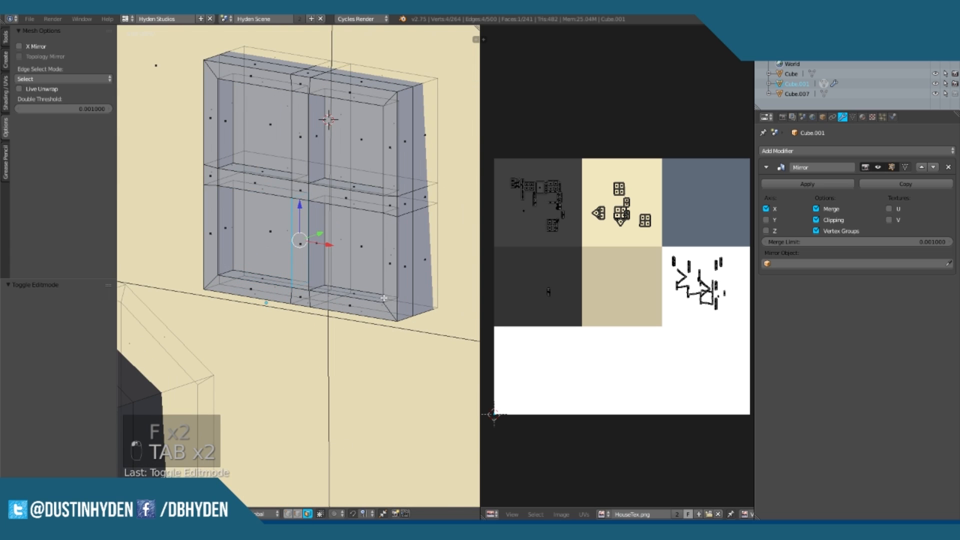
pyautogui.press('KP_1')
pyautogui.moveTo(271, 164); pyautogui.dragTo(207, 152, button='middle')
pyautogui.rightClick(207, 141)
pyautogui.press('KP_1')
pyautogui.keyDown('shift'); pyautogui.rightClick(300, 69); pyautogui.keyUp('shift')
pyautogui.hotkey('ctrl', 'z')
pyautogui.keyDown('shift'); pyautogui.rightClick(388, 69); pyautogui.keyUp('shift')
pyautogui.keyDown('shift'); pyautogui.rightClick(437, 128); pyautogui.keyUp('shift')
pyautogui.keyDown('shift'); pyautogui.rightClick(438, 178); pyautogui.keyUp('shift')
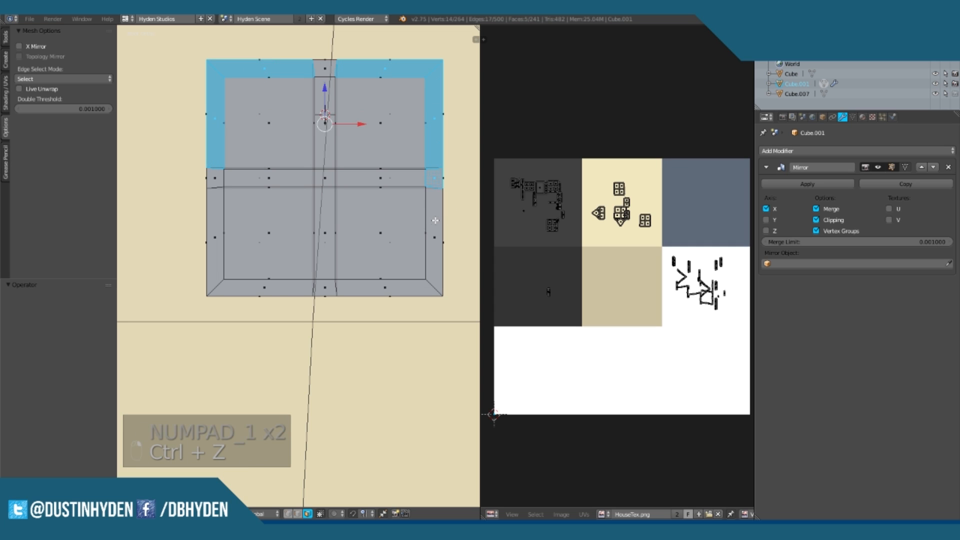
pyautogui.keyDown('shift'); pyautogui.rightClick(435, 225); pyautogui.keyUp('shift')
pyautogui.keyDown('shift'); pyautogui.rightClick(381, 291); pyautogui.keyUp('shift')
pyautogui.keyDown('shift'); pyautogui.rightClick(323, 289); pyautogui.keyUp('shift')
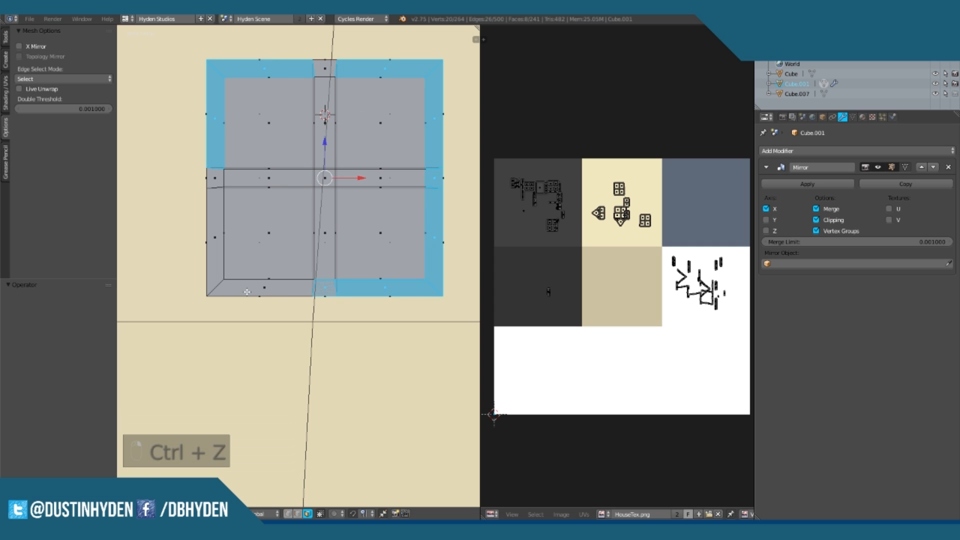
pyautogui.keyDown('shift'); pyautogui.rightClick(266, 287); pyautogui.keyUp('shift')
pyautogui.keyDown('shift'); pyautogui.rightClick(220, 198); pyautogui.keyUp('shift')
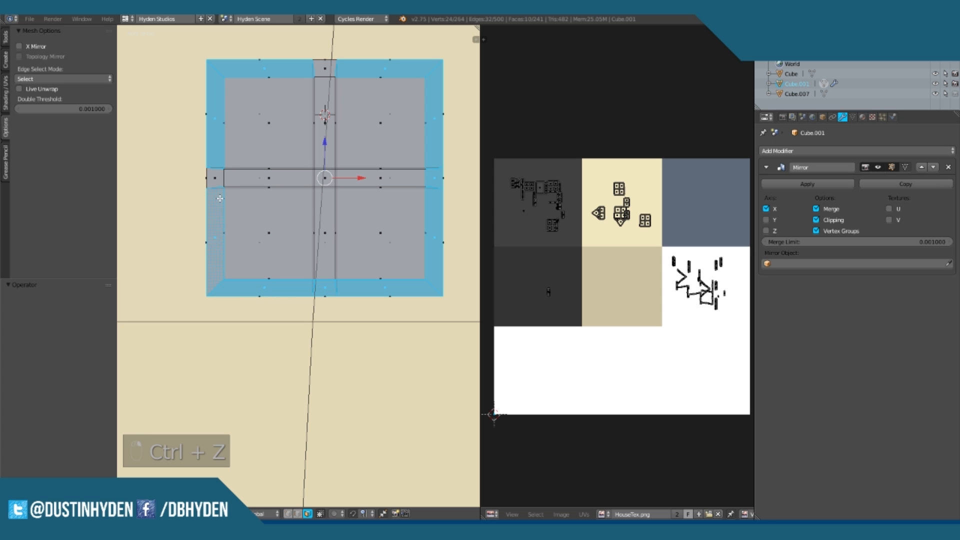
pyautogui.scroll(-3, 214, 176)
pyautogui.moveTo(305, 231); pyautogui.dragTo(230, 241, button='middle')
pyautogui.scroll(2, 366, 209)
pyautogui.moveTo(283, 122); pyautogui.dragTo(312, 114, button='middle')
pyautogui.moveTo(448, 189); pyautogui.dragTo(415, 204, button='middle')
pyautogui.press('e')
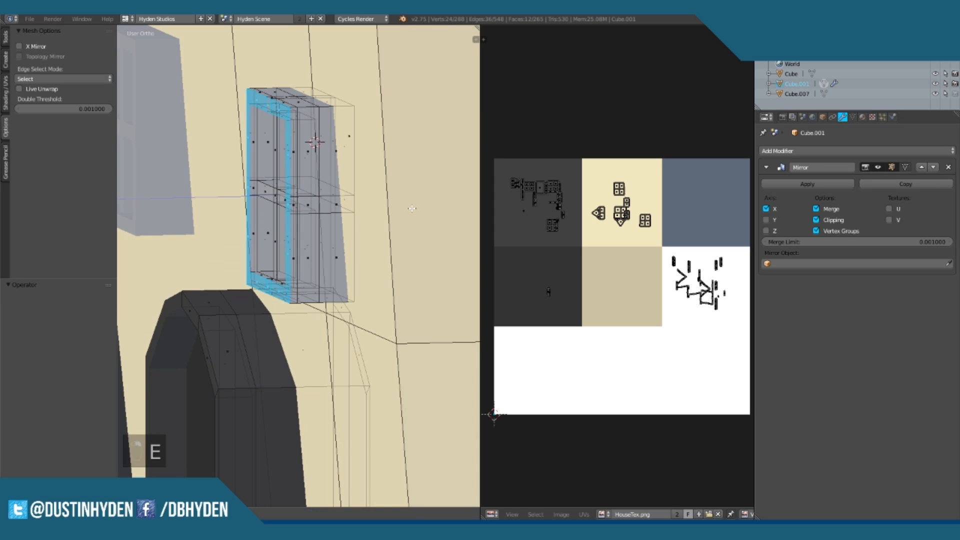
pyautogui.click(413, 208)
# Step: Try raising the middle of the window frame's top edge by 0.056 along Z to form a peak
pyautogui.press('Tab')
pyautogui.scroll(-1, 303, 216)
pyautogui.moveTo(305, 219); pyautogui.dragTo(268, 160, button='middle')
pyautogui.press('KP_1')
pyautogui.press('Tab')
pyautogui.press('a')
pyautogui.press('a')
pyautogui.press('b')
pyautogui.press('g')
pyautogui.click(347, 129)
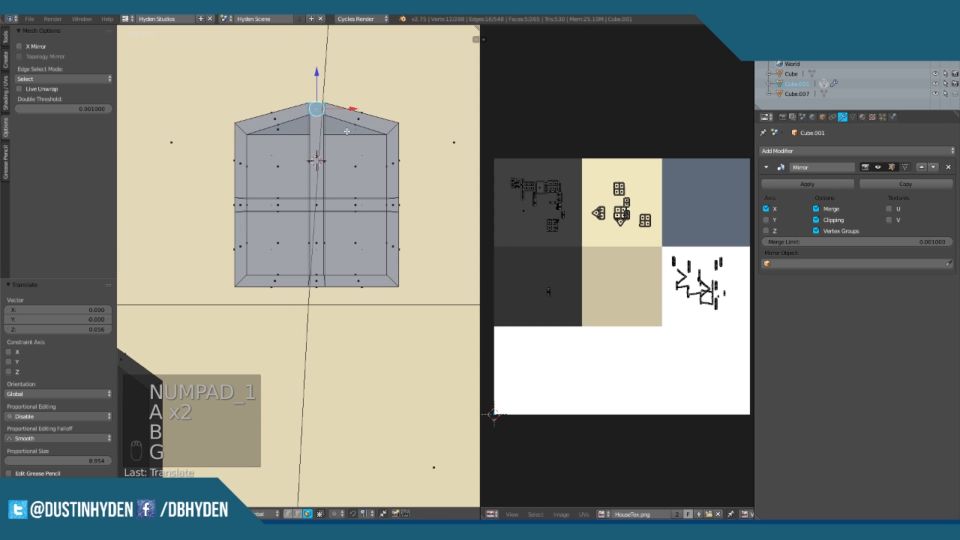
# Step: Try shifting the window frame's side faces at both ends of the horizontal divider outward
pyautogui.press('a')
pyautogui.press('b')
pyautogui.moveTo(410, 219); pyautogui.dragTo(383, 192)
pyautogui.press('g')
pyautogui.click(403, 206)
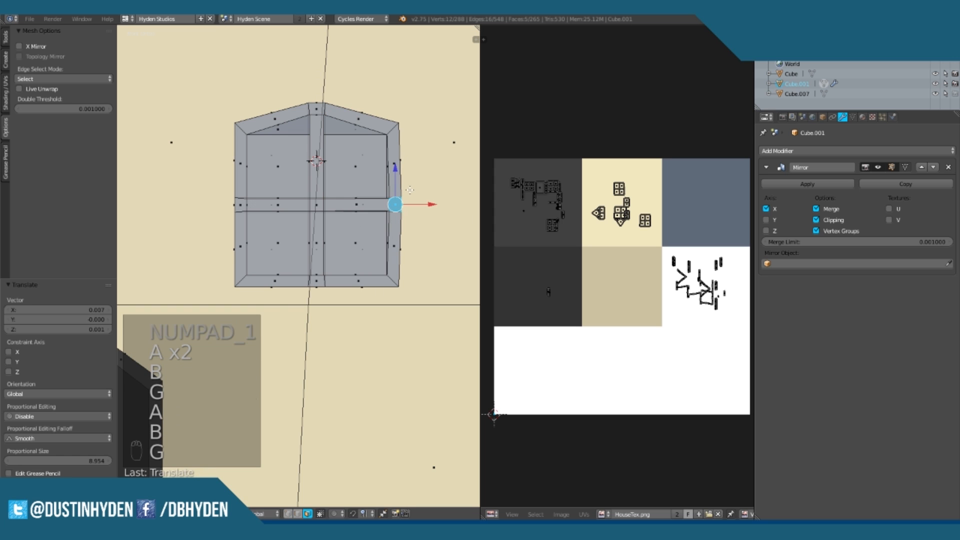
pyautogui.press('a')
pyautogui.press('b')
pyautogui.moveTo(225, 228); pyautogui.dragTo(258, 193)
pyautogui.press('g')
pyautogui.click(251, 190)
# Step: Undo the side shifts and the raised peak on the window frame
pyautogui.press('Tab')
pyautogui.moveTo(300, 223)
pyautogui.mouseDown(button='middle')
pyautogui.moveTo(286, 198)
pyautogui.moveTo(257, 217)
pyautogui.moveTo(333, 243)
pyautogui.moveTo(353, 221)
pyautogui.moveTo(313, 233)
pyautogui.mouseUp(button='middle')
pyautogui.press('Tab')
pyautogui.hotkey('ctrl', 'z')
pyautogui.hotkey('ctrl', 'z')
pyautogui.hotkey('ctrl', 'z')
pyautogui.hotkey('ctrl', 'z')
pyautogui.hotkey('ctrl', 'z')
pyautogui.hotkey('ctrl', 'z')
pyautogui.hotkey('ctrl', 'z')
pyautogui.hotkey('ctrl', 'z')
pyautogui.hotkey('ctrl', 'z')
pyautogui.hotkey('ctrl', 'z')
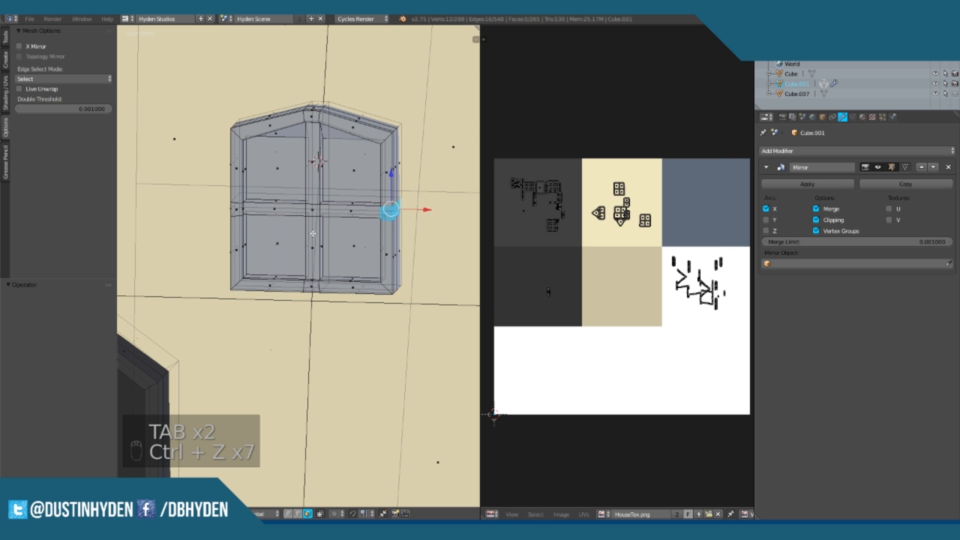
pyautogui.hotkey('ctrl', 'z')
pyautogui.hotkey('ctrl', 'z')
pyautogui.press('KP_1')
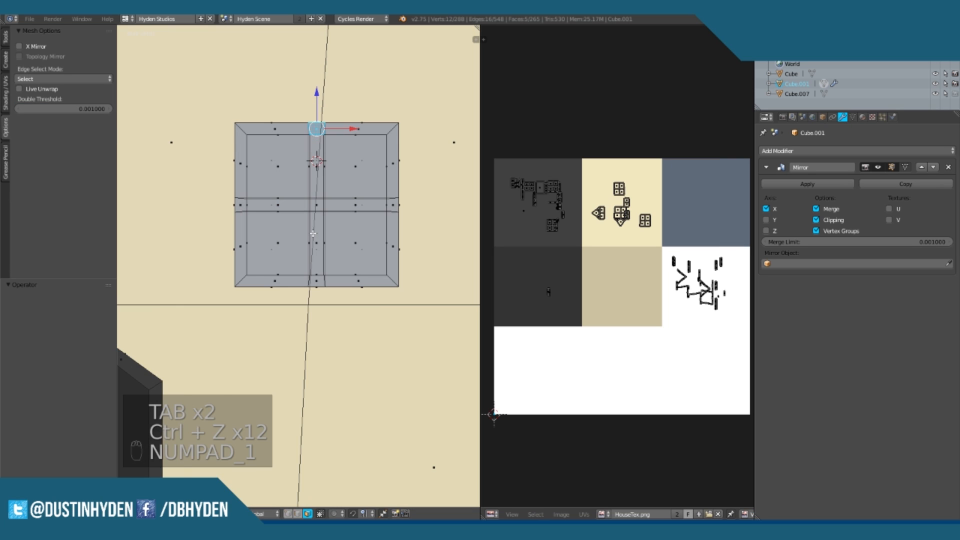
# Step: Place the 3D cursor just right of the right-hand window and add a cube there with nothing else selected
pyautogui.scroll(-4, 314, 234)
pyautogui.press('Tab')
pyautogui.scroll(-5, 350, 250)
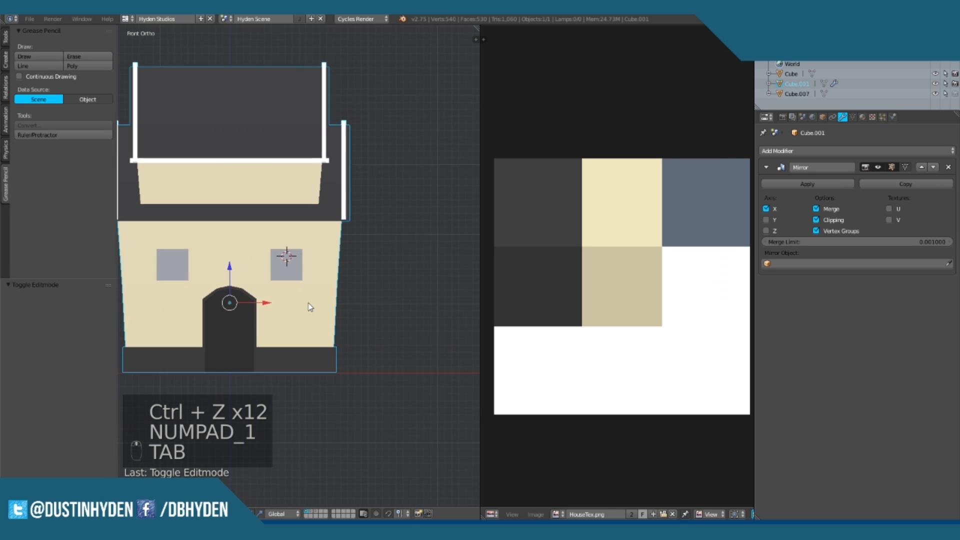
pyautogui.keyDown('shift'); pyautogui.moveTo(313, 299); pyautogui.dragTo(296, 314, button='middle'); pyautogui.keyUp('shift')
pyautogui.press('Tab')
pyautogui.scroll(7, 295, 315)
pyautogui.press('a')
pyautogui.press('a')
pyautogui.press('a')
pyautogui.click(330, 272)
pyautogui.click(328, 272)
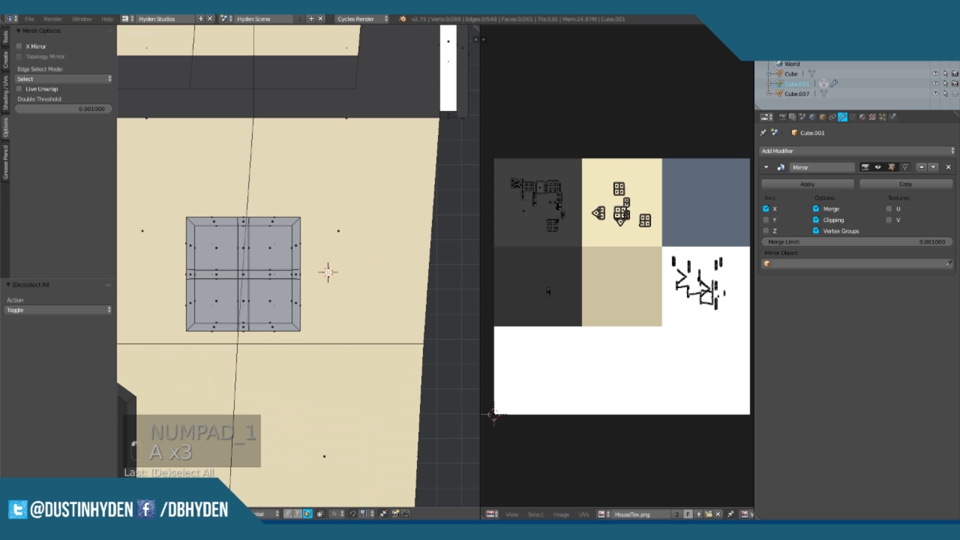
pyautogui.hotkey('shift', 'a')
pyautogui.click(302, 272)
pyautogui.scroll(-3, 381, 348)
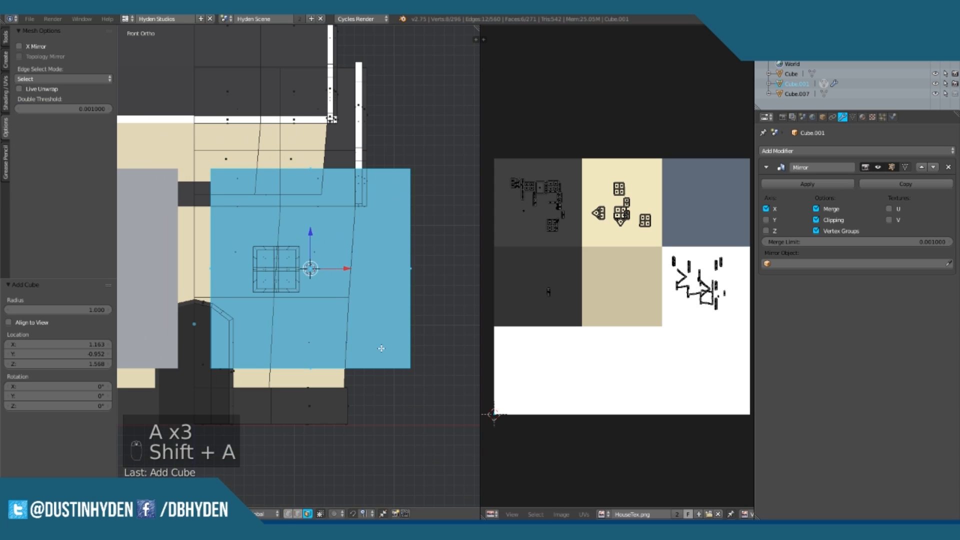
# Step: Scale the cube down and stretch it into a tall shutter by raising its top face and lowering its bottom face 0.226
pyautogui.press('s')
pyautogui.click(303, 265)
pyautogui.scroll(5, 300, 265)
pyautogui.moveTo(343, 262); pyautogui.dragTo(315, 285, button='middle')
pyautogui.rightClick(327, 260)
pyautogui.moveTo(332, 233); pyautogui.dragTo(331, 199)
pyautogui.rightClick(336, 277)
pyautogui.moveTo(330, 264); pyautogui.dragTo(339, 302)
# Step: Select the whole shutter block and thin it by scaling it to 0.231 along Y
pyautogui.press('KP_3')
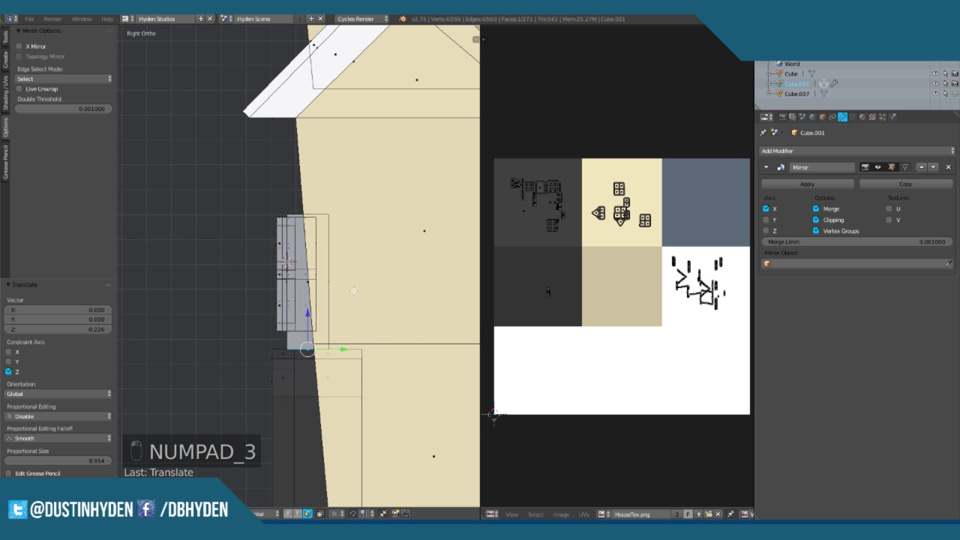
pyautogui.press('a')
pyautogui.press('a')
pyautogui.rightClick(300, 342)
pyautogui.moveTo(300, 342); pyautogui.dragTo(318, 352, button='middle')
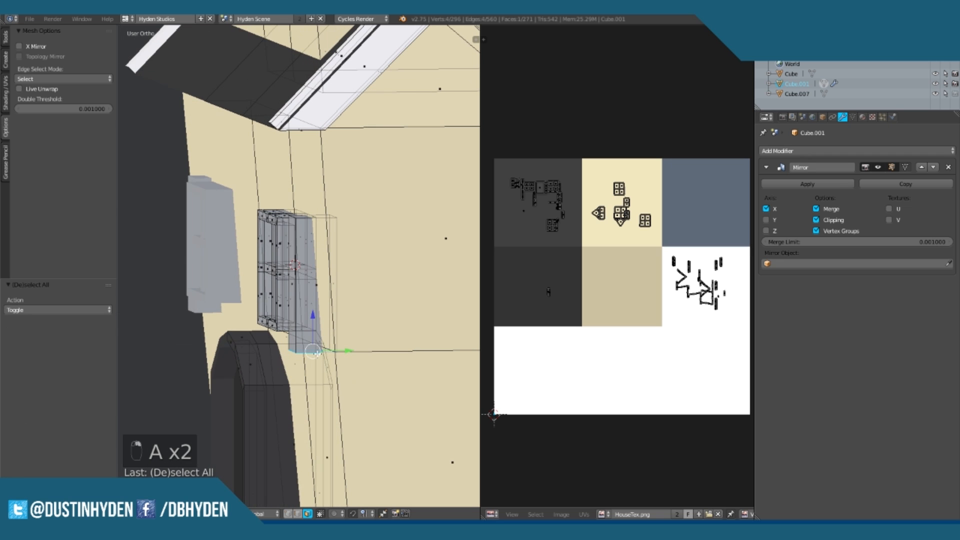
pyautogui.press('l')
pyautogui.press('KP_3')
pyautogui.press('s')
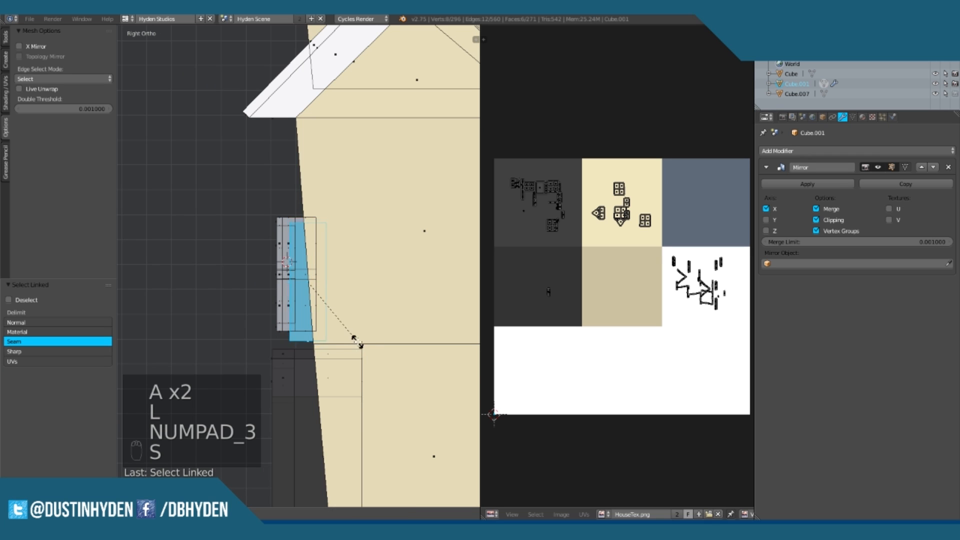
pyautogui.click(321, 309)
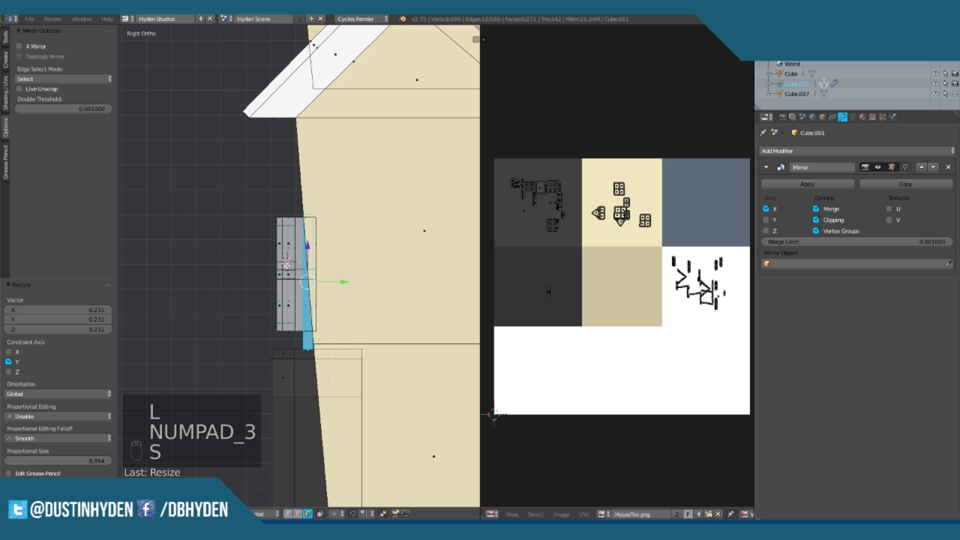
# Step: Move the thin shutter -0.042 along Y so it stands out from the wall
pyautogui.moveTo(321, 309); pyautogui.dragTo(344, 295, button='middle')
pyautogui.moveTo(350, 289)
pyautogui.mouseDown()
pyautogui.moveTo(334, 289)
pyautogui.moveTo(342, 290)
pyautogui.mouseUp()
pyautogui.moveTo(278, 270); pyautogui.dragTo(334, 274, button='middle')
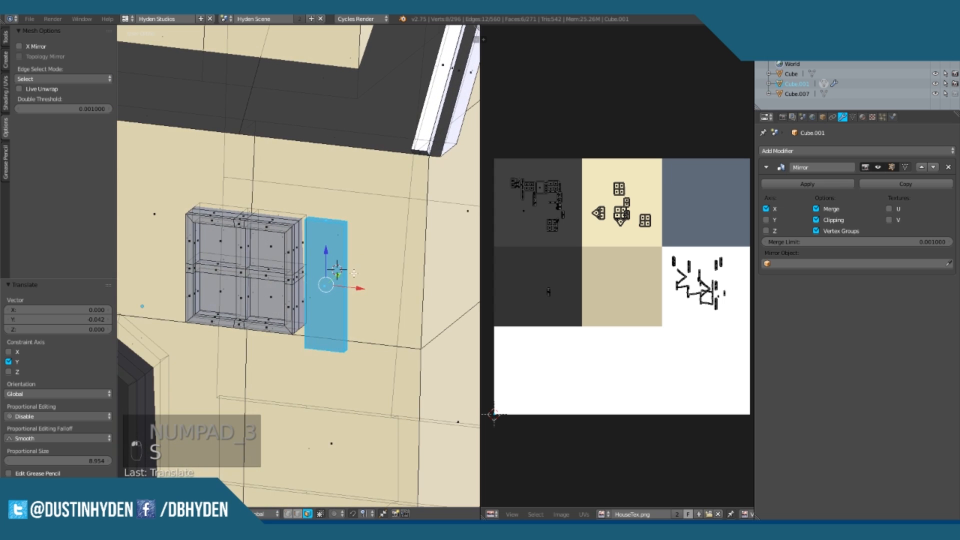
pyautogui.scroll(4, 334, 274)
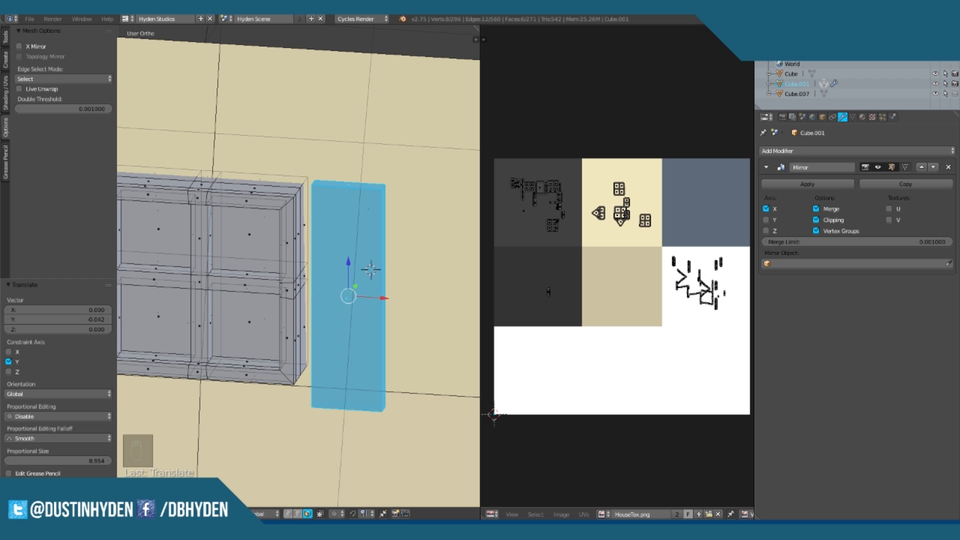
# Step: Move the shutter along X against the window frame's right side and raise it 0.009 along Z
pyautogui.scroll(-6, 370, 270)
pyautogui.moveTo(371, 270); pyautogui.dragTo(330, 270, button='middle')
pyautogui.scroll(4, 308, 277)
pyautogui.press('g')
pyautogui.press('x')
pyautogui.click(335, 259)
pyautogui.press('g')
pyautogui.press('z')
pyautogui.click(335, 256)
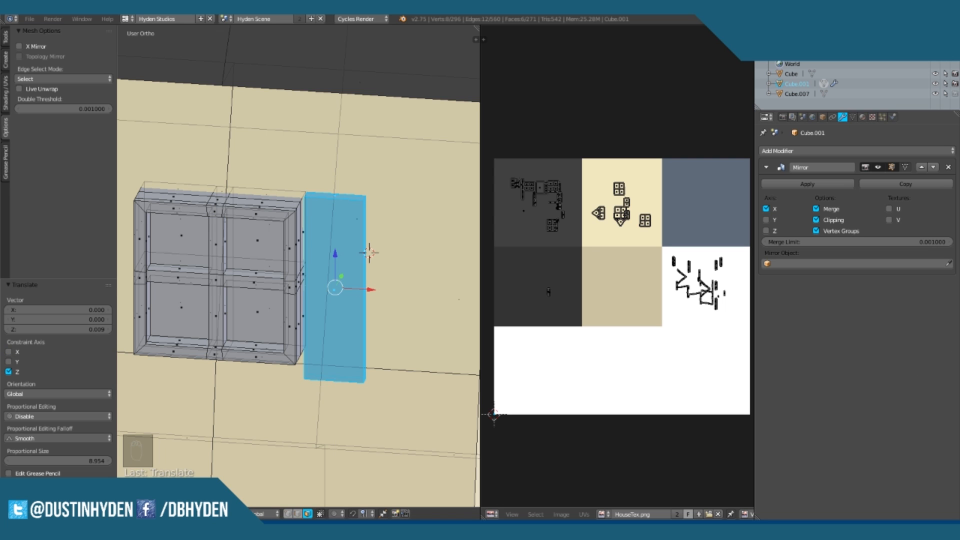
# Step: Widen the shutter along X and reposition it beside the window frame's right edge in front view
pyautogui.moveTo(368, 253); pyautogui.dragTo(300, 262, button='middle')
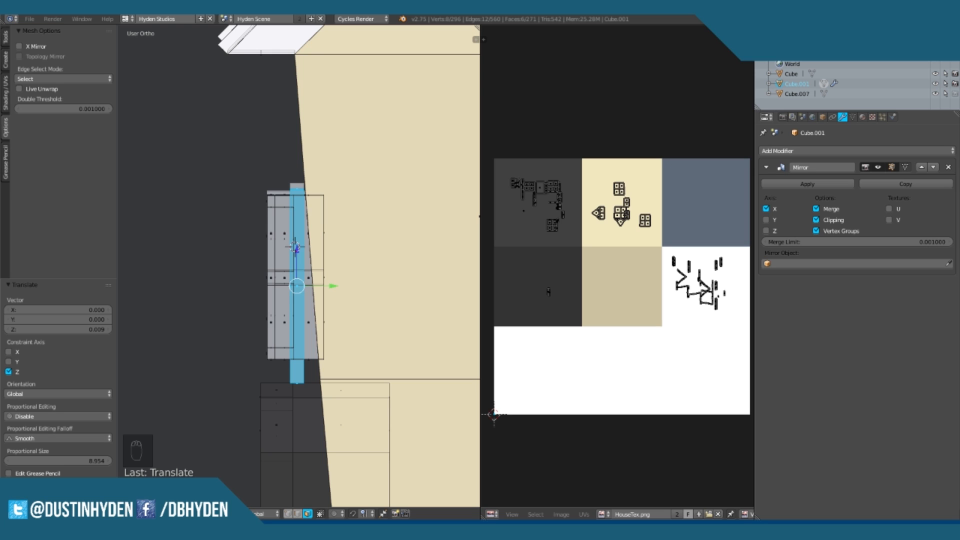
pyautogui.moveTo(252, 278); pyautogui.dragTo(398, 290, button='middle')
pyautogui.scroll(-6, 369, 273)
pyautogui.press('KP_0')
pyautogui.press('KP_1')
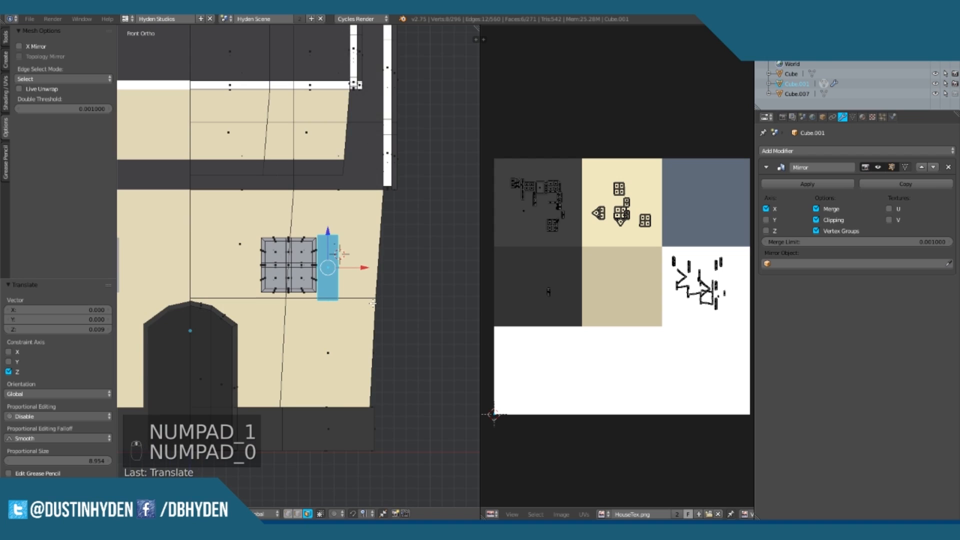
pyautogui.scroll(-4, 373, 303)
pyautogui.keyDown('shift'); pyautogui.moveTo(429, 161); pyautogui.dragTo(447, 173, button='middle'); pyautogui.keyUp('shift')
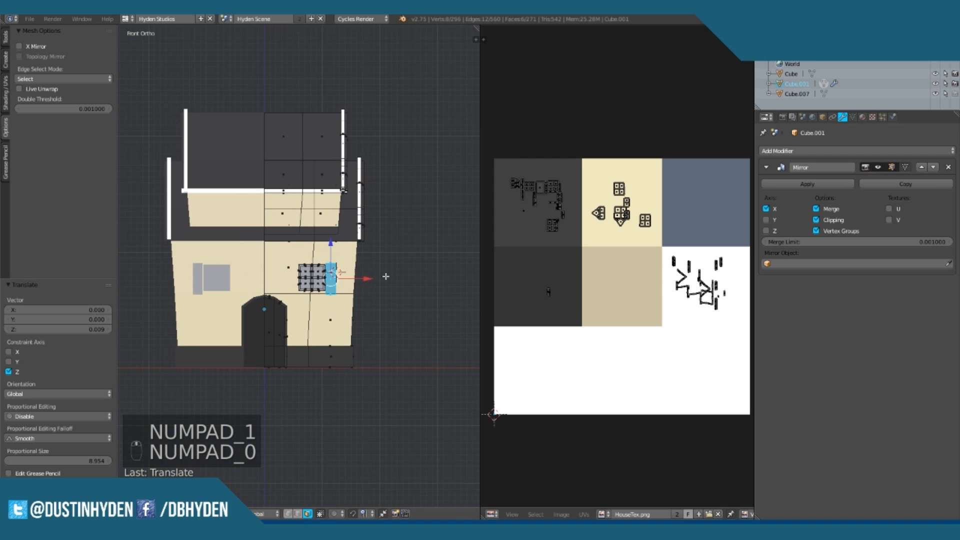
pyautogui.scroll(6, 386, 276)
pyautogui.press('g')
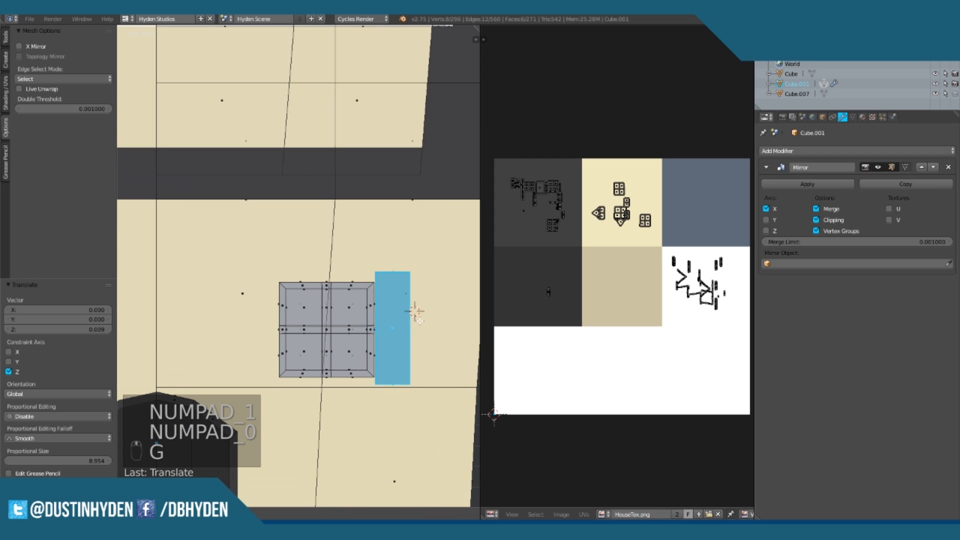
pyautogui.click(422, 323)
pyautogui.press('s')
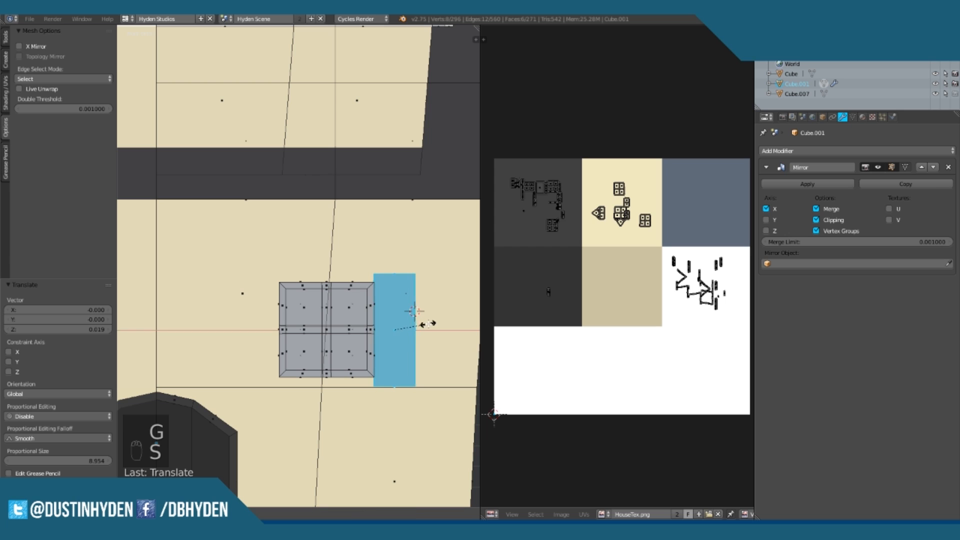
pyautogui.click(436, 326)
pyautogui.press('g')
pyautogui.click(443, 337)
# Step: Duplicate the shutter along X to the left side of the same window
pyautogui.hotkey('shift', 'd')
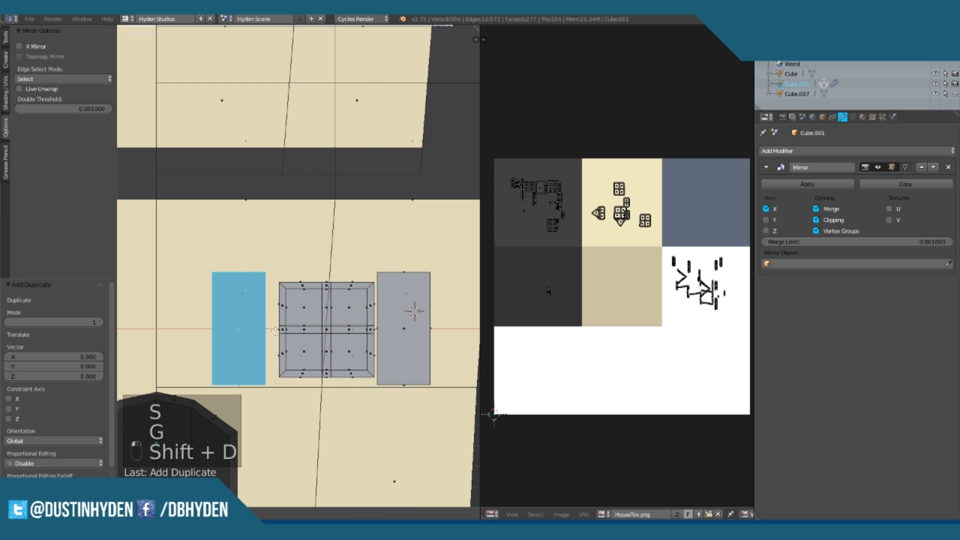
pyautogui.click(282, 331)
pyautogui.moveTo(282, 330); pyautogui.dragTo(337, 358, button='middle')
pyautogui.press('Tab')
pyautogui.scroll(3, 370, 317)
pyautogui.moveTo(370, 318); pyautogui.dragTo(368, 365, button='middle')
pyautogui.press('Tab')
# Step: Move the left shutter -0.046 along Y, swing it open about Z and adjust its position against the frame
pyautogui.scroll(4, 302, 319)
pyautogui.moveTo(257, 305); pyautogui.dragTo(273, 264, button='middle')
pyautogui.moveTo(265, 269); pyautogui.dragTo(257, 278)
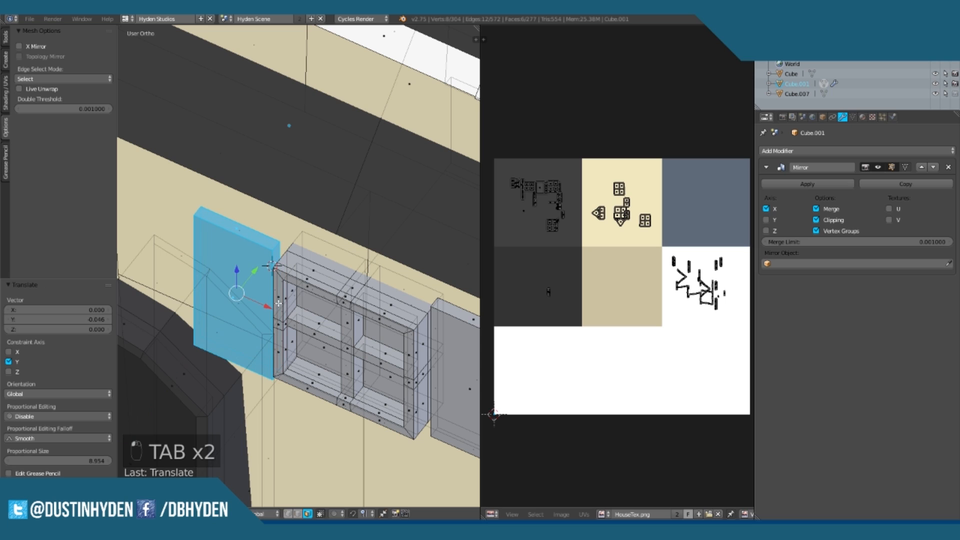
pyautogui.press('r')
pyautogui.press('z')
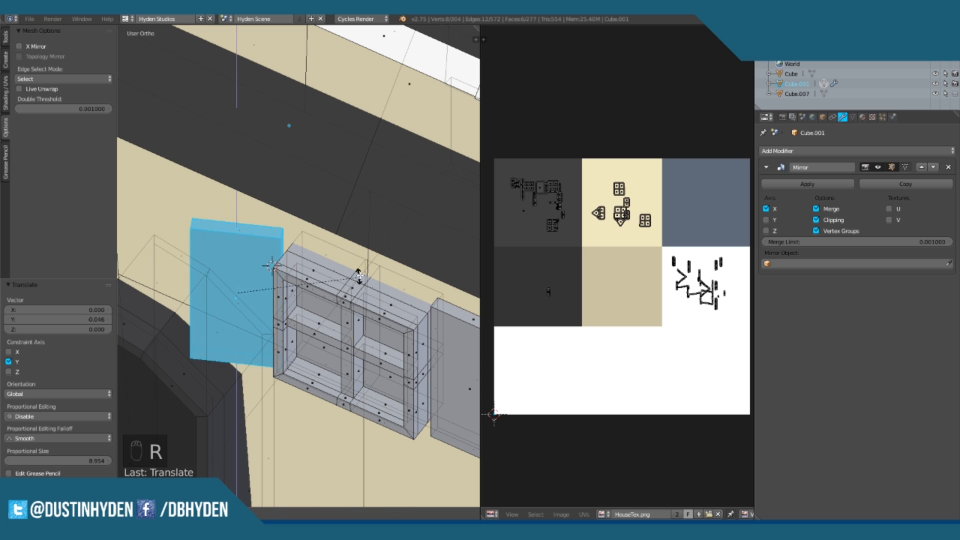
pyautogui.click(351, 282)
pyautogui.moveTo(278, 309); pyautogui.dragTo(271, 308)
# Step: Rotate the right shutter about -20° around Z and move it -0.027 along Y
pyautogui.scroll(-4, 273, 290)
pyautogui.moveTo(337, 330); pyautogui.dragTo(389, 295, button='middle')
pyautogui.press('Tab')
pyautogui.scroll(-3, 399, 297)
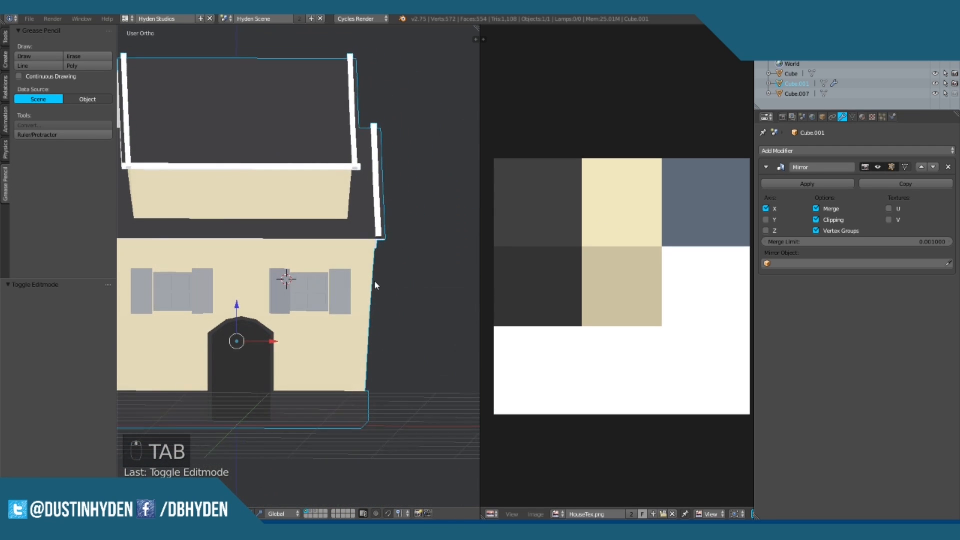
pyautogui.press('Tab')
pyautogui.scroll(5, 377, 280)
pyautogui.press('a')
pyautogui.press('a')
pyautogui.press('a')
pyautogui.press('l')
pyautogui.moveTo(394, 313); pyautogui.dragTo(382, 346, button='middle')
pyautogui.press('r')
pyautogui.click(417, 330)
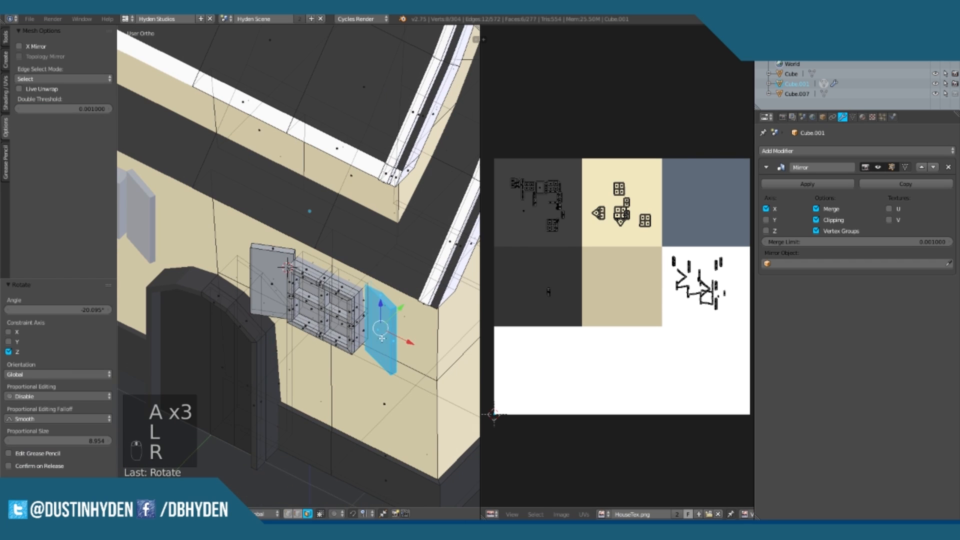
pyautogui.moveTo(390, 319); pyautogui.dragTo(393, 322)
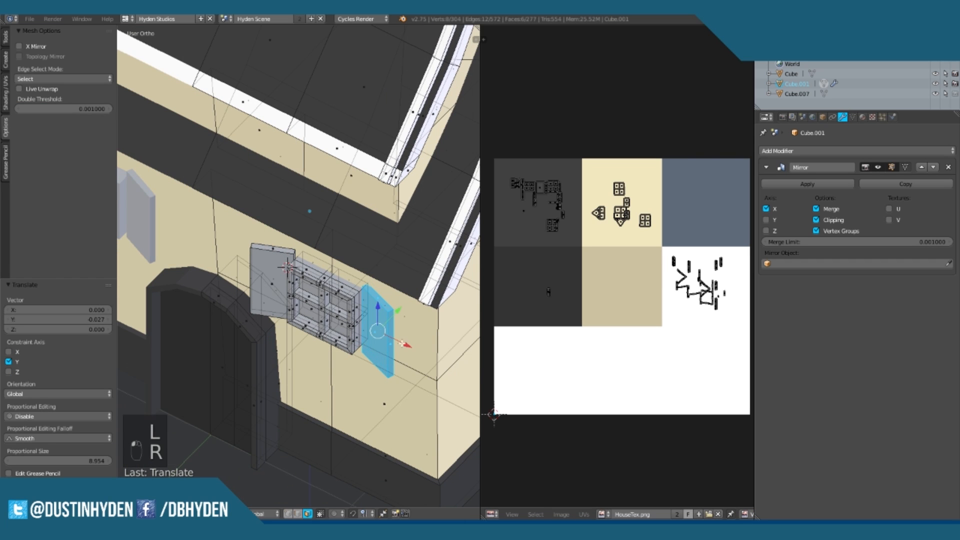
# Step: Inspect the window and its two opened shutters from the front and at an angle in Object Mode
pyautogui.press('KP_1')
pyautogui.scroll(2, 441, 346)
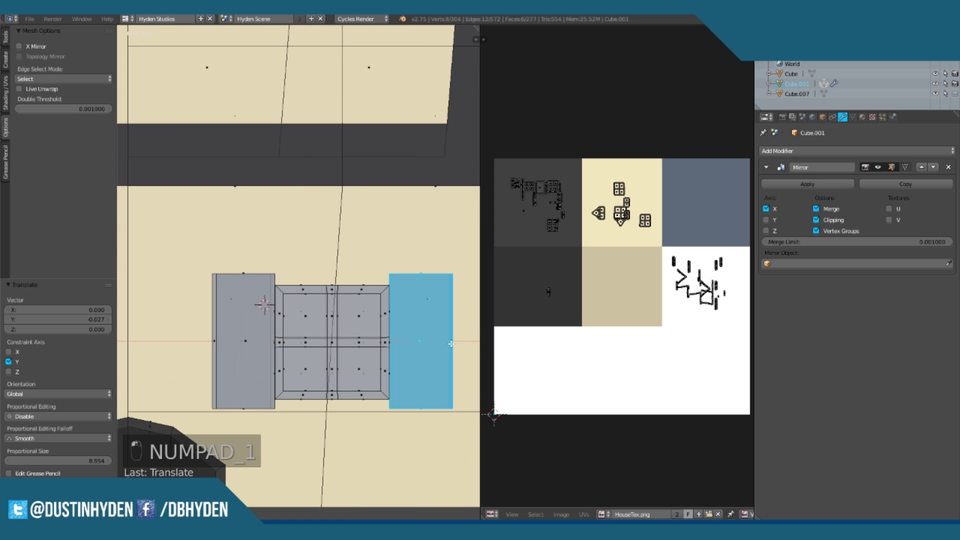
pyautogui.press('Tab')
pyautogui.scroll(-6, 366, 310)
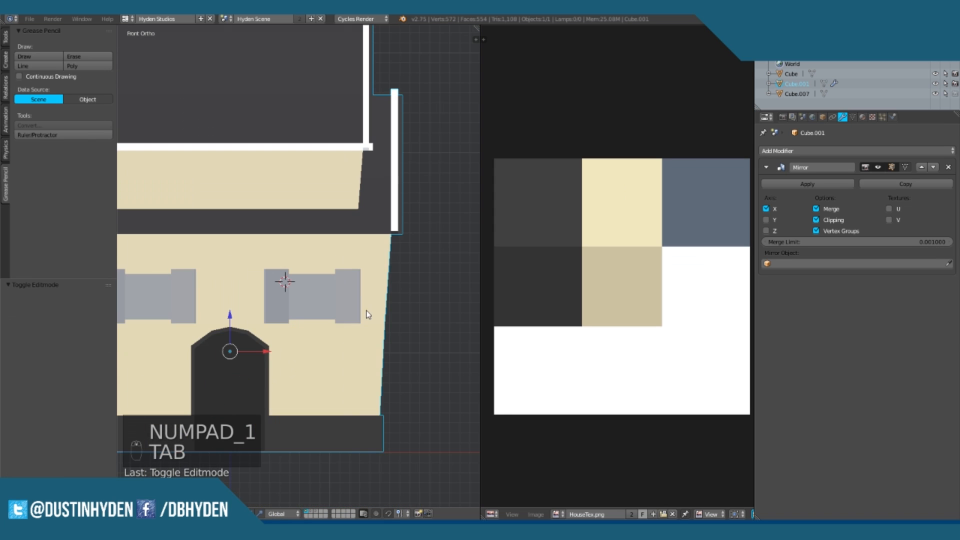
pyautogui.moveTo(316, 312); pyautogui.dragTo(400, 263, button='middle')
pyautogui.scroll(5, 320, 315)
pyautogui.scroll(-2, 320, 316)
pyautogui.scroll(6, 362, 301)
pyautogui.scroll(4, 311, 288)
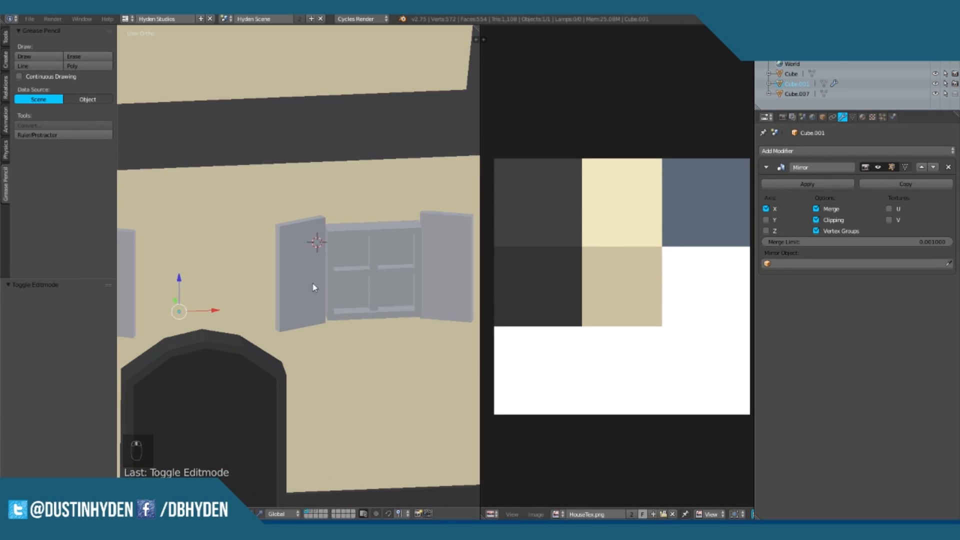
# Step: Add a cube to the window mesh at the 3D cursor near the left shutter's inner edge
pyautogui.press('Tab')
pyautogui.scroll(2, 330, 266)
pyautogui.press('a')
pyautogui.press('a')
pyautogui.scroll(-3, 332, 267)
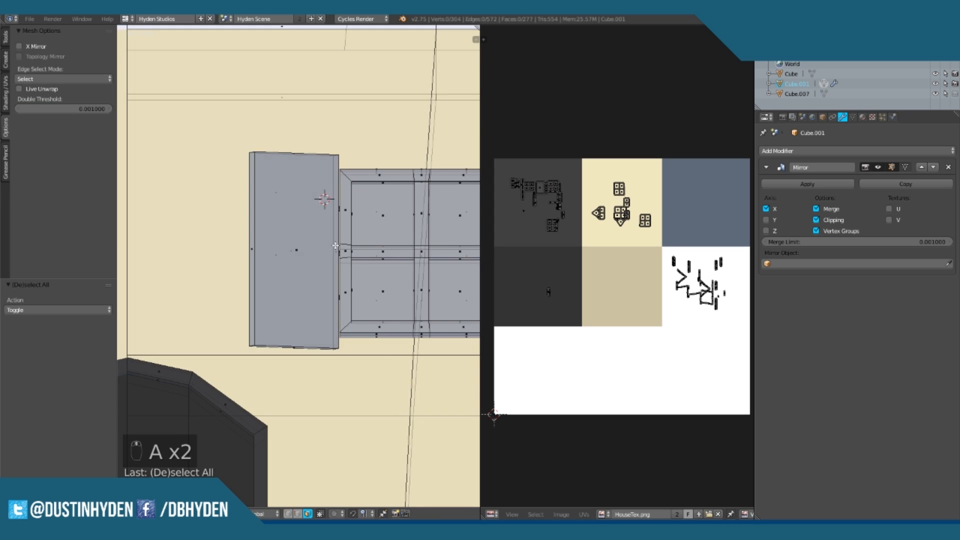
pyautogui.press('KP_1')
pyautogui.scroll(3, 325, 228)
pyautogui.hotkey('shift', 'a')
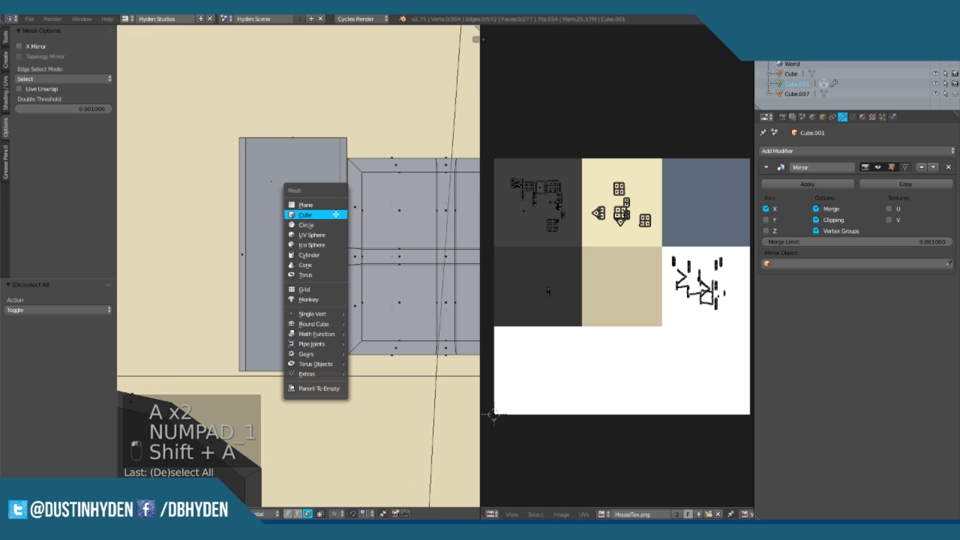
pyautogui.click(320, 215)
pyautogui.press('s')
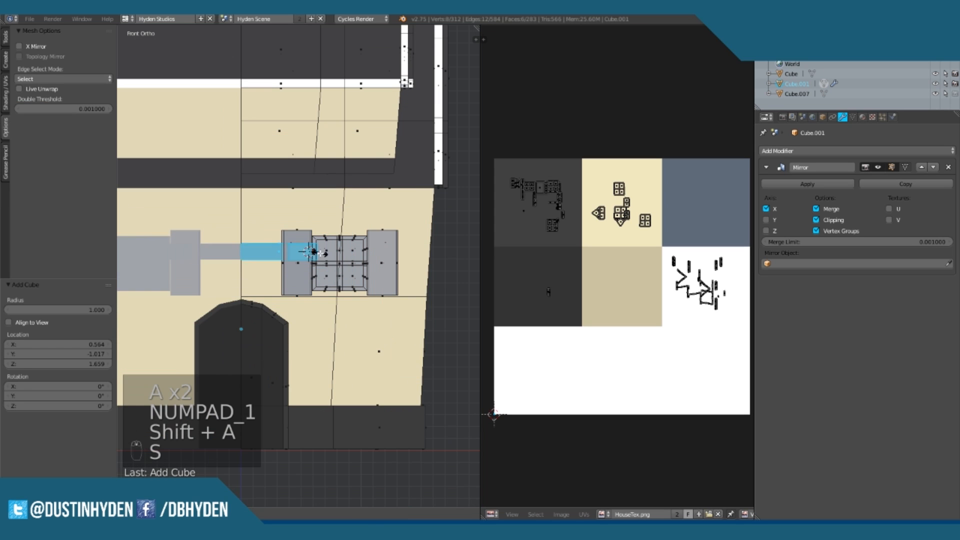
pyautogui.click(313, 255)
pyautogui.hotkey('ctrl', 'z')
# Step: Disable the Mirror modifier's Clipping and scale the new cube to about 0.046, then fine-tune it into a hinge-sized block
pyautogui.click(824, 221)
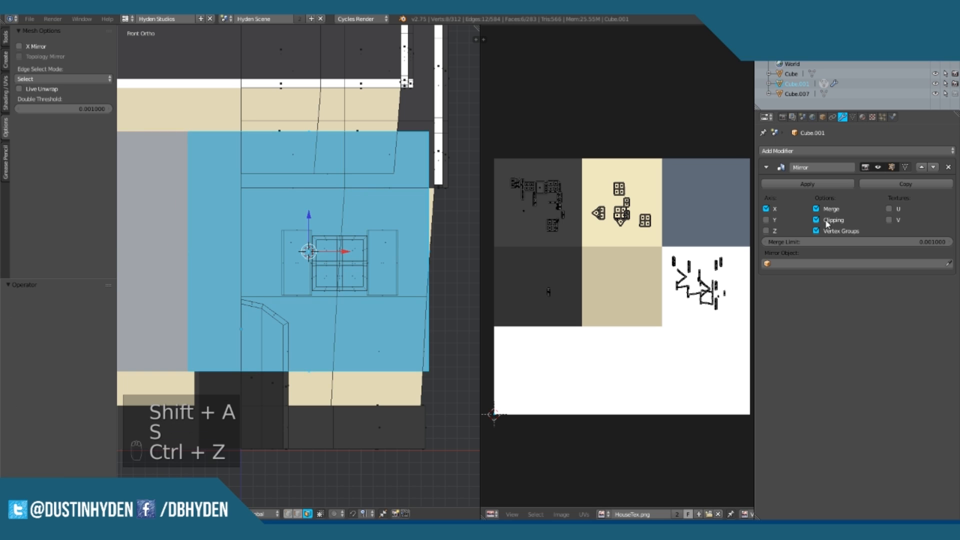
pyautogui.press('s')
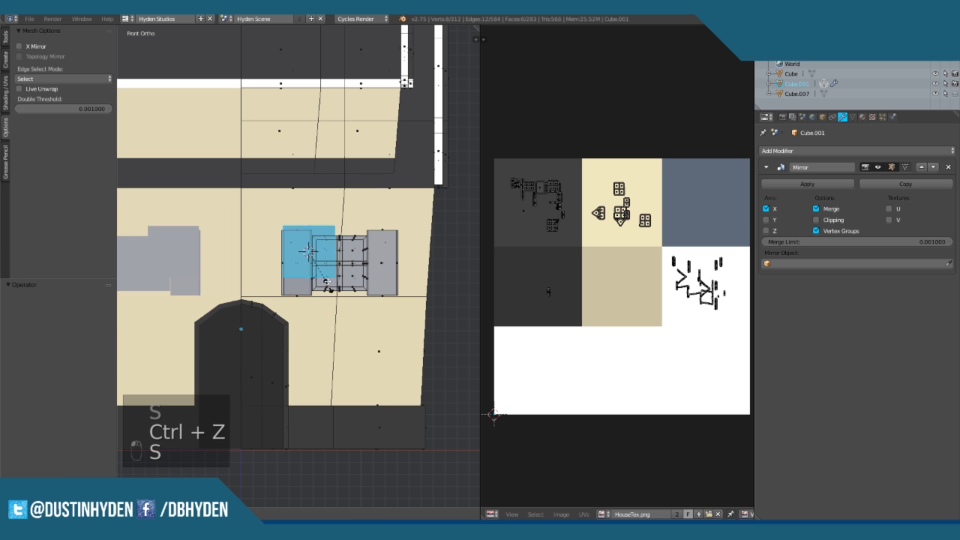
pyautogui.click(308, 250)
pyautogui.scroll(6, 389, 303)
pyautogui.press('s')
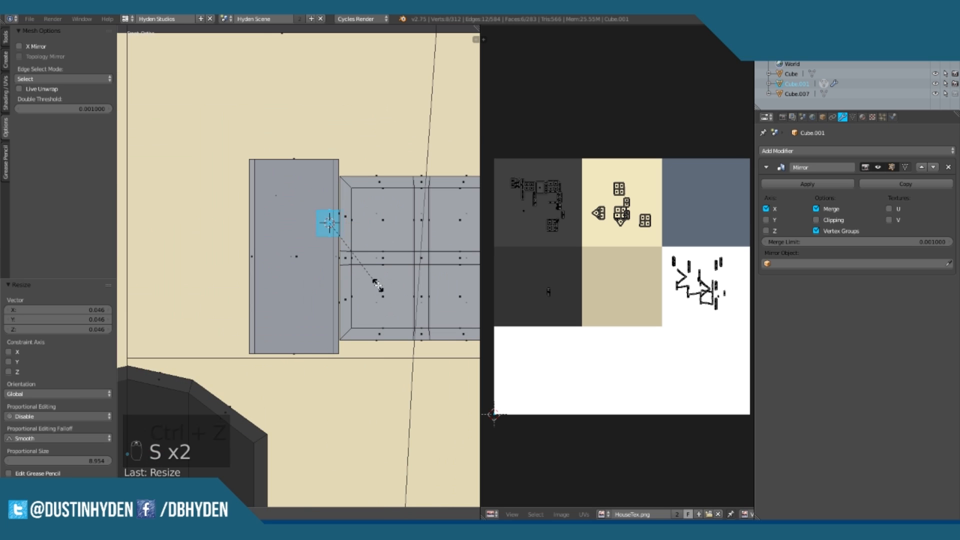
# Step: Position the hinge block over the gap between the left shutter and window frame, moving it 0.028 along Y
pyautogui.press('g')
pyautogui.click(391, 305)
pyautogui.moveTo(390, 305); pyautogui.dragTo(365, 286, button='middle')
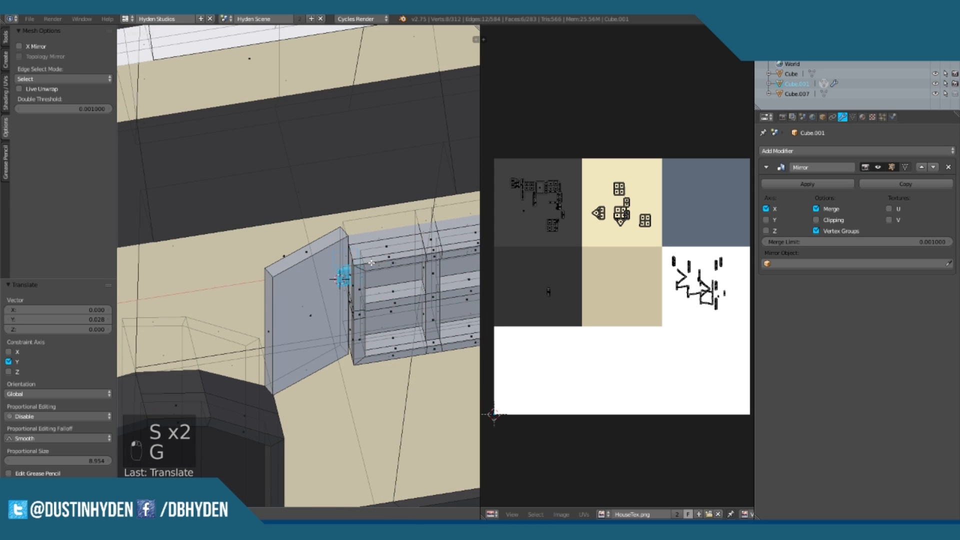
pyautogui.press('Tab')
pyautogui.moveTo(372, 262); pyautogui.dragTo(343, 242, button='middle')
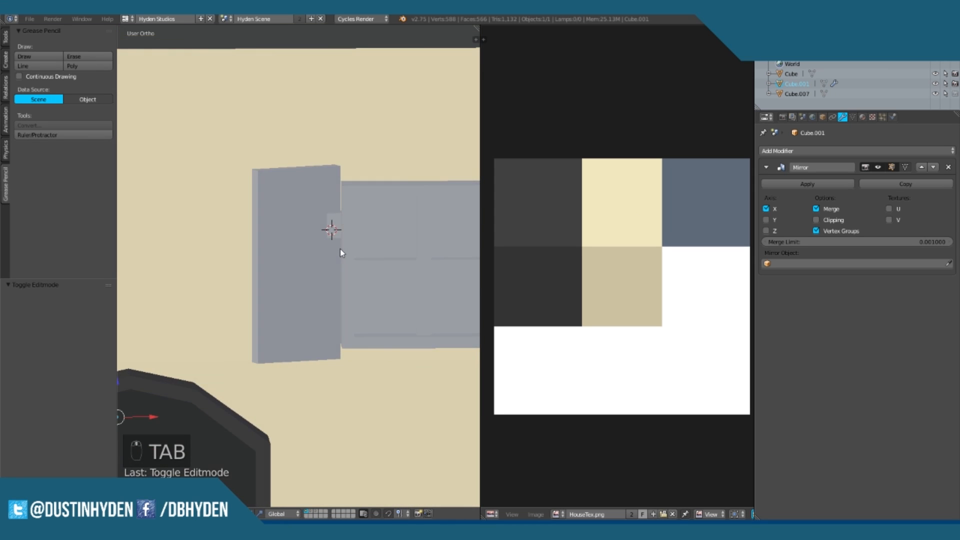
# Step: Duplicate the hinge block and move the copy -0.275 along Z to form the left shutter's lower hinge
pyautogui.press('KP_1')
pyautogui.press('Tab')
pyautogui.hotkey('shift', 'd')
pyautogui.rightClick(338, 190)
pyautogui.moveTo(338, 190); pyautogui.dragTo(344, 284)
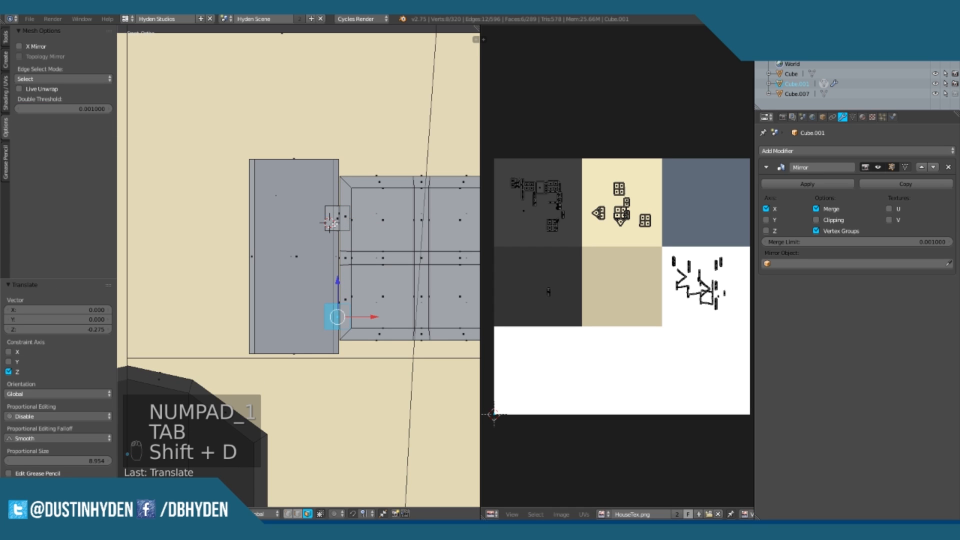
# Step: Duplicate both left hinges 0.462 along X to the right shutter and nudge the copies another 0.005 along X
pyautogui.press('l')
pyautogui.scroll(-3, 307, 282)
pyautogui.hotkey('shift', 'd')
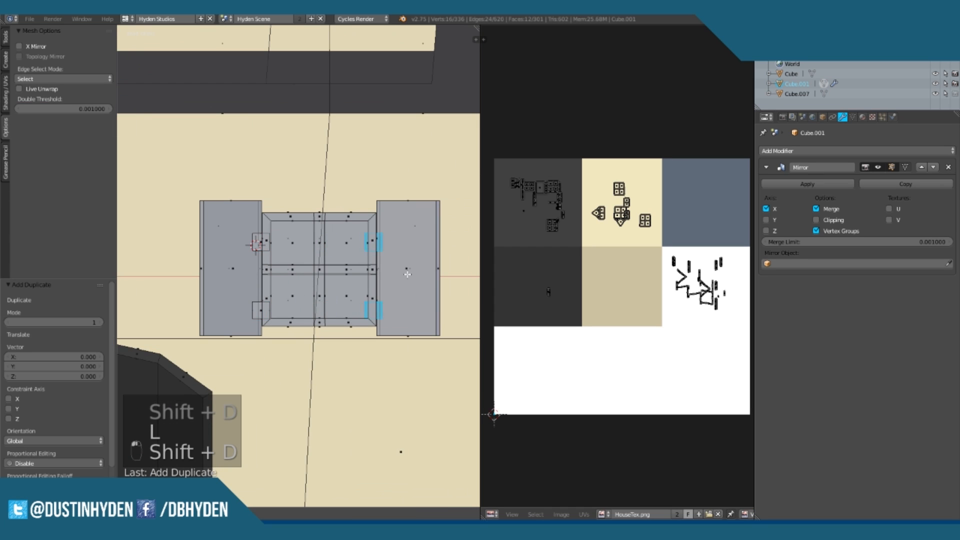
pyautogui.click(406, 274)
pyautogui.keyDown('shift'); pyautogui.moveTo(406, 274); pyautogui.dragTo(375, 287, button='middle'); pyautogui.keyUp('shift')
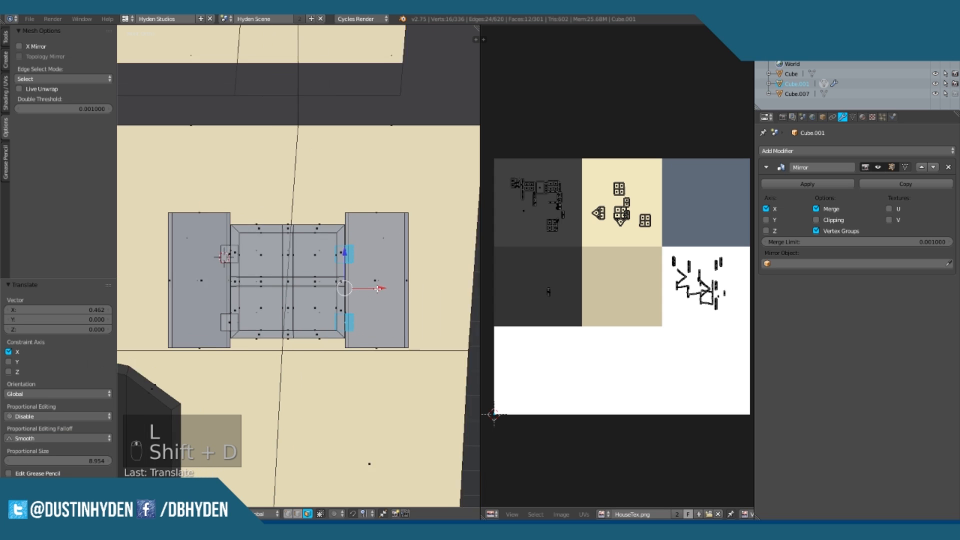
pyautogui.scroll(1, 378, 288)
pyautogui.click(382, 289)
pyautogui.moveTo(390, 290); pyautogui.dragTo(389, 291)
# Step: Select the window frame, both shutters and all four hinges, and separate the selection into its own object
pyautogui.scroll(-3, 382, 286)
pyautogui.keyDown('shift'); pyautogui.moveTo(359, 265); pyautogui.dragTo(361, 301, button='middle'); pyautogui.keyUp('shift')
pyautogui.keyDown('shift'); pyautogui.moveTo(295, 337); pyautogui.dragTo(293, 286, button='middle'); pyautogui.keyUp('shift')
pyautogui.scroll(1, 316, 320)
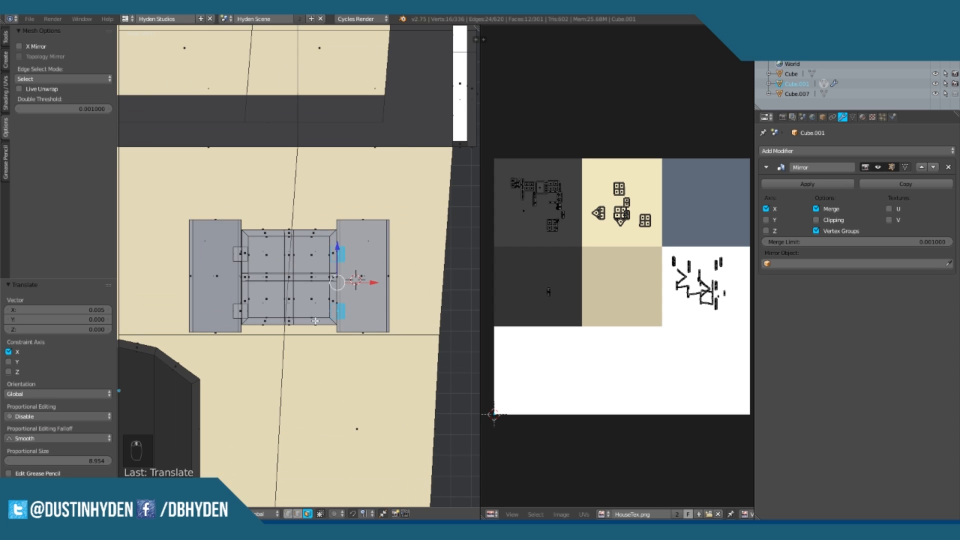
pyautogui.press('l')
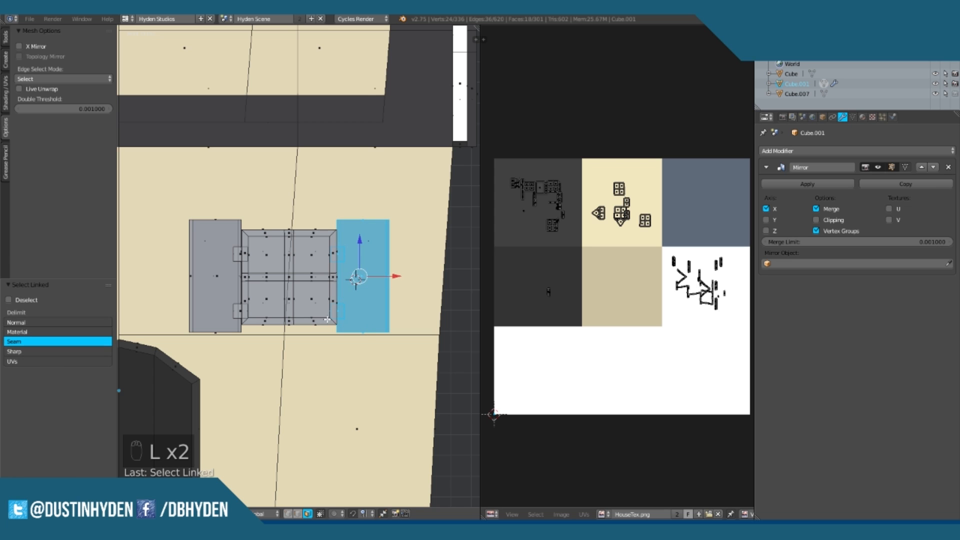
pyautogui.press('l')
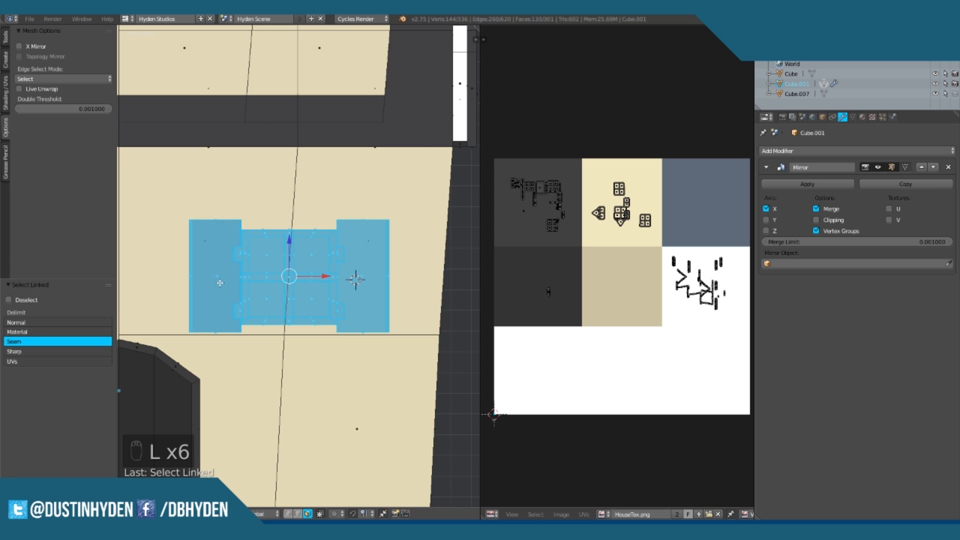
pyautogui.scroll(-4, 287, 277)
pyautogui.press('p')
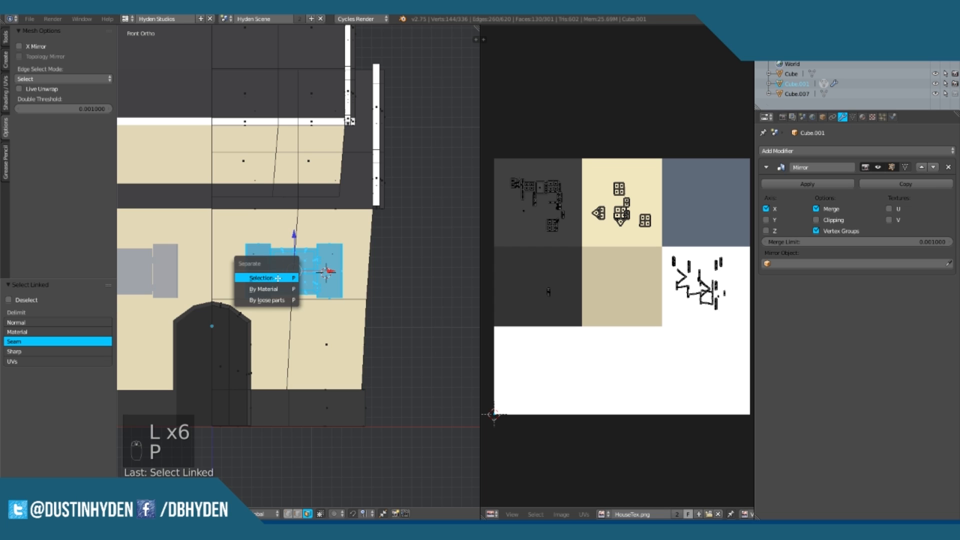
pyautogui.click(279, 278)
pyautogui.press('Tab')
# Step: Snap the 3D cursor to the separated window's full geometry and set the object's origin at the window's center
pyautogui.rightClick(293, 271)
pyautogui.press('Tab')
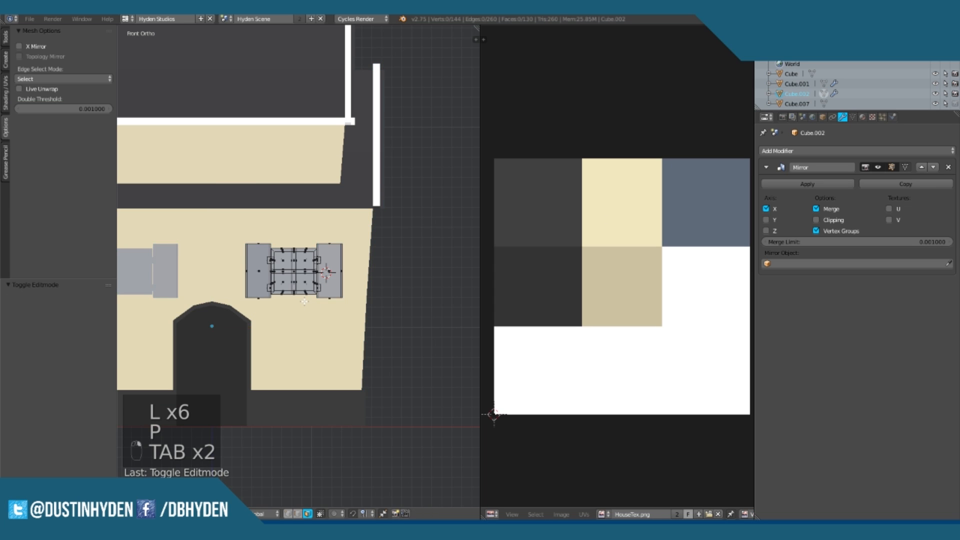
pyautogui.scroll(3, 304, 302)
pyautogui.press('a')
pyautogui.press('a')
pyautogui.press('a')
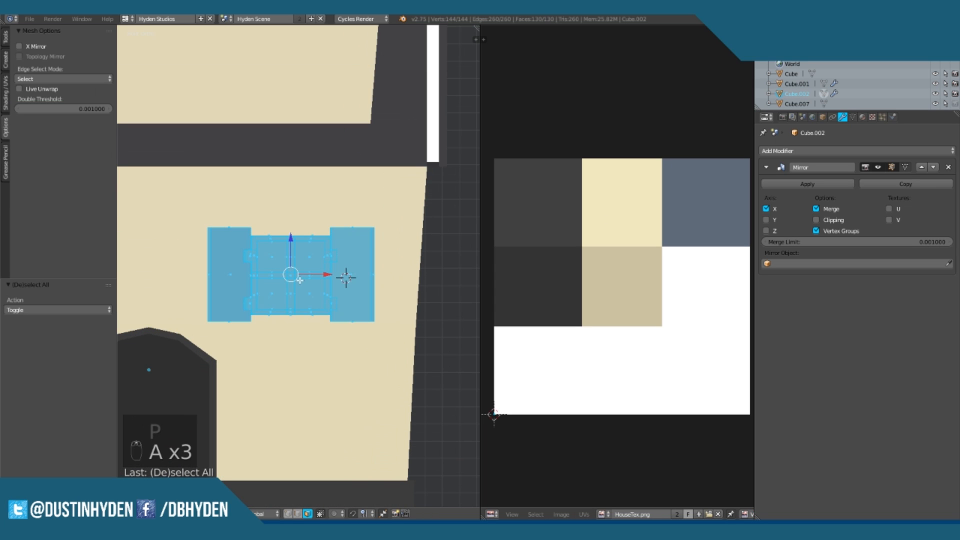
pyautogui.hotkey('shift', 's')
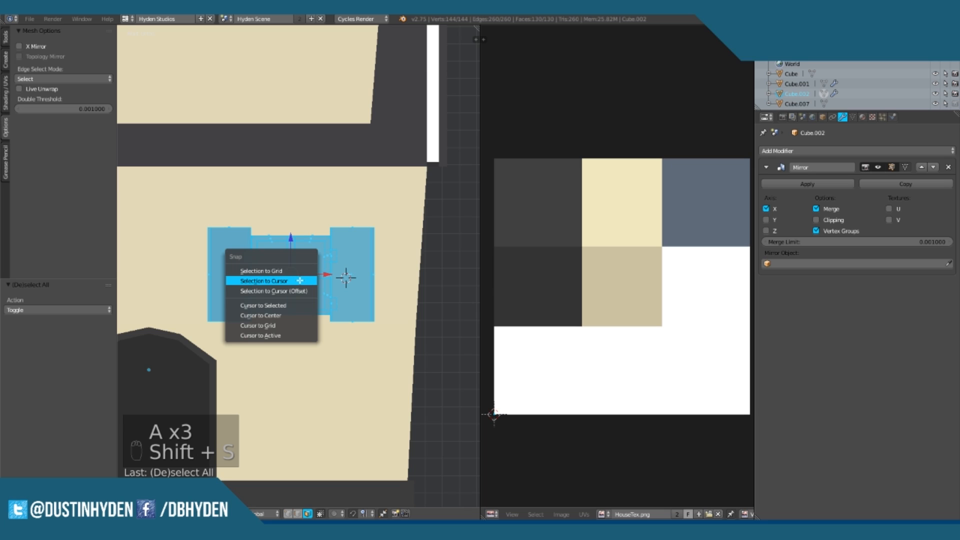
pyautogui.click(297, 304)
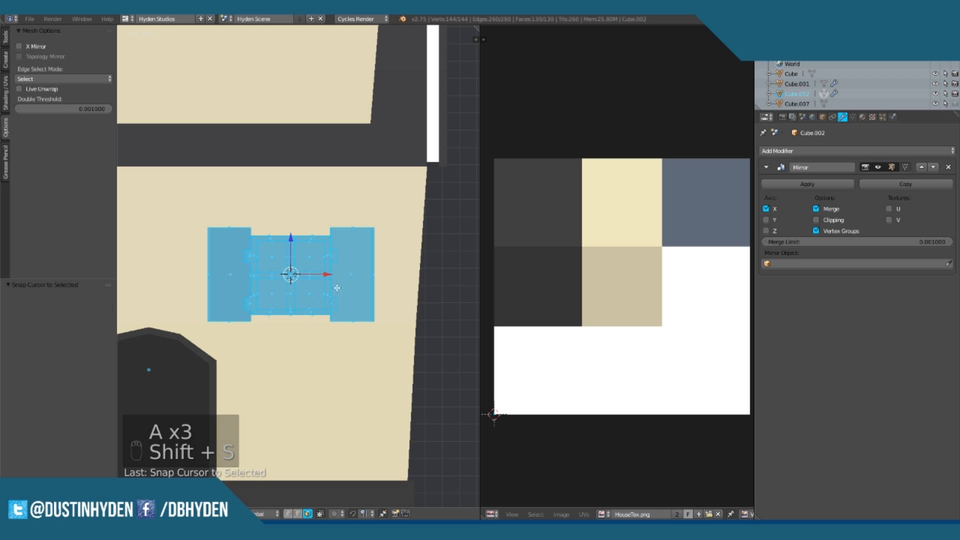
pyautogui.press('Tab')
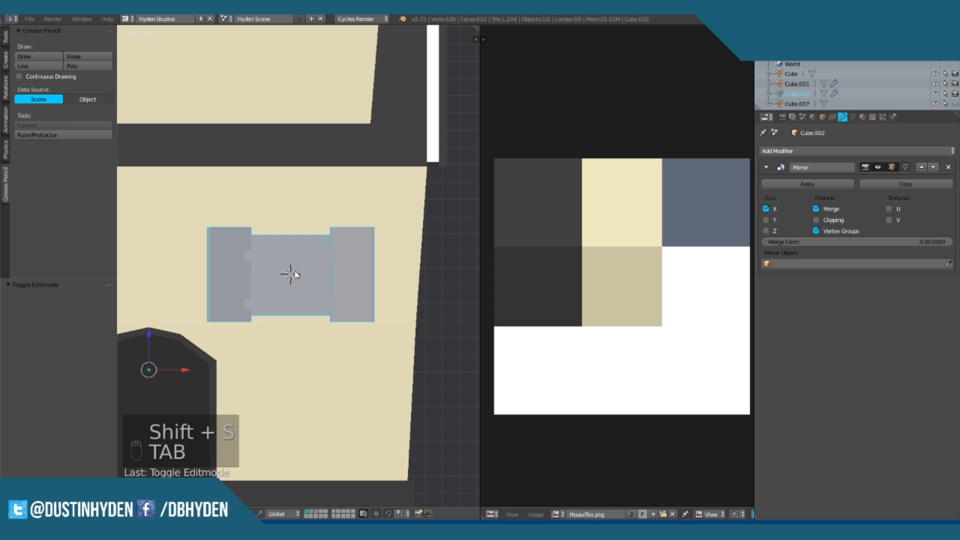
pyautogui.hotkey('ctrl', 'alt', 'shift', 'c')
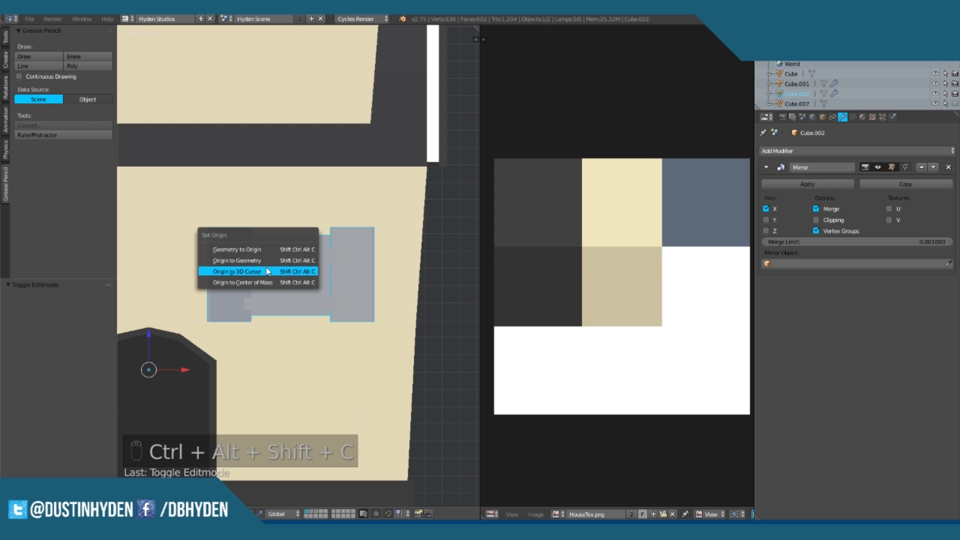
pyautogui.click(282, 262)
pyautogui.press('Tab')
pyautogui.press('KP_1')
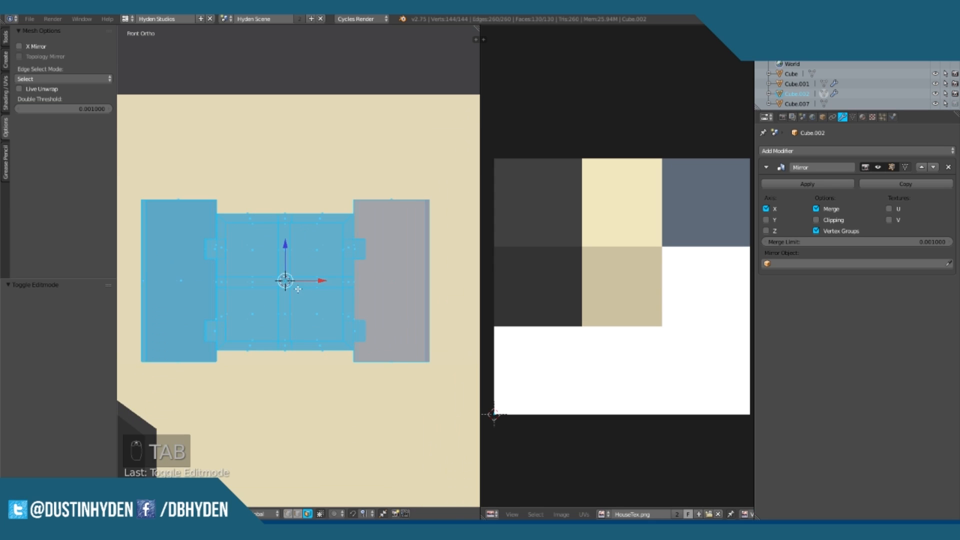
pyautogui.press('a')
pyautogui.press('a')
pyautogui.press('b')
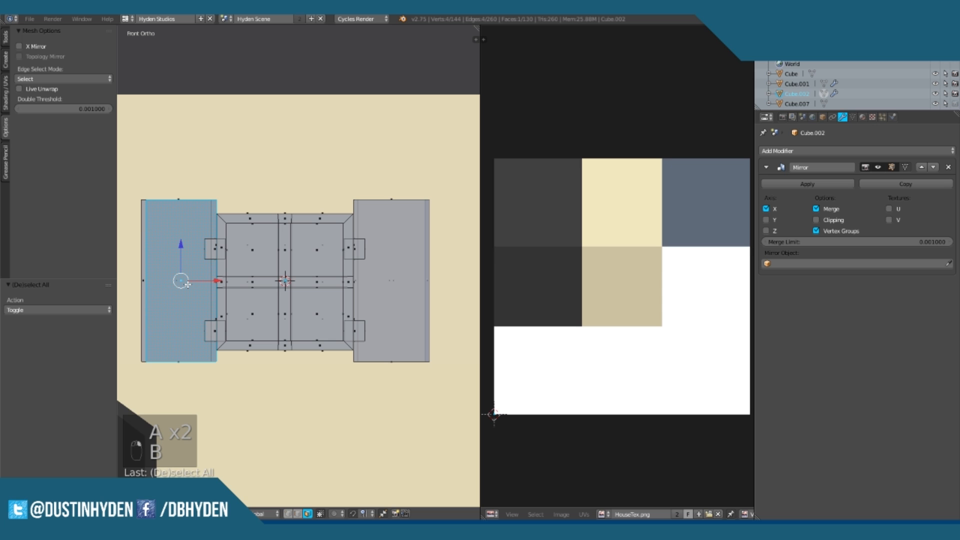
pyautogui.press('Delete')
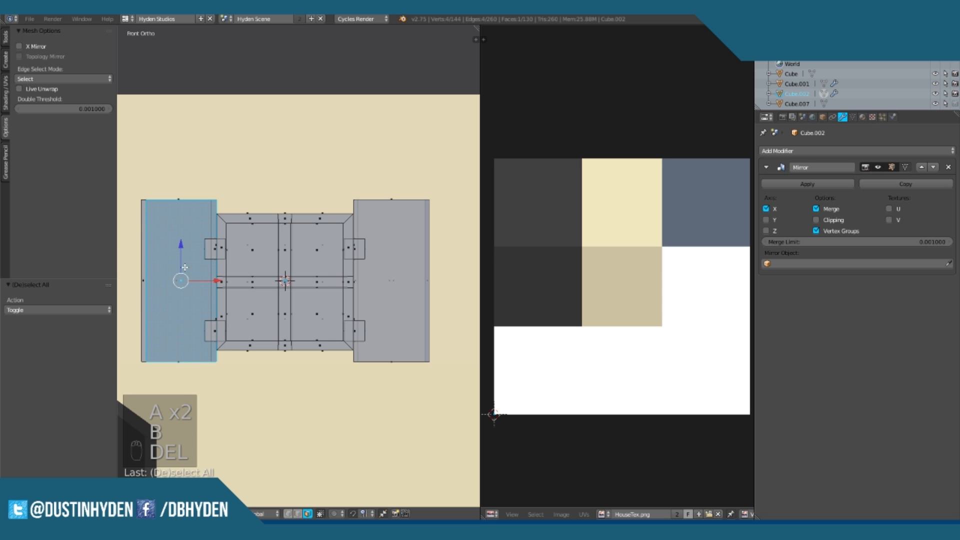
pyautogui.press('Delete')
pyautogui.click(163, 247)
pyautogui.moveTo(208, 249); pyautogui.dragTo(283, 333, button='middle')
pyautogui.scroll(5, 284, 332)
pyautogui.rightClick(230, 325)
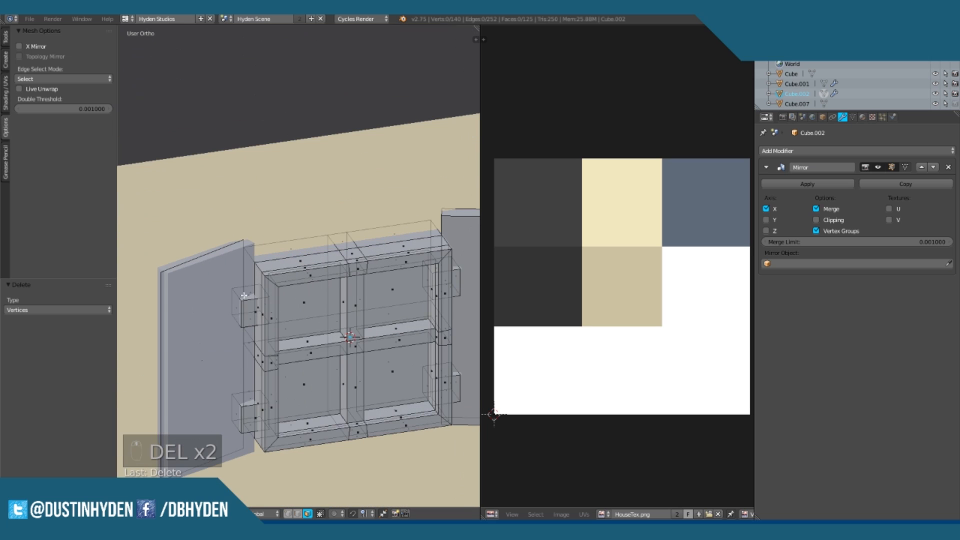
pyautogui.hotkey('ctrl', 'z')
pyautogui.hotkey('ctrl', 'z')
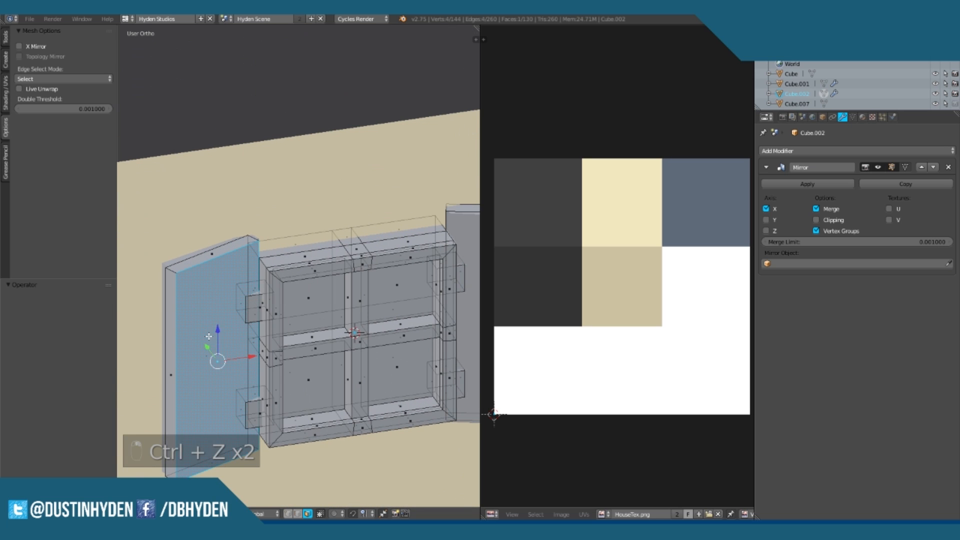
# Step: Delete all the linked geometry of the window's left shutter
pyautogui.press('a')
pyautogui.press('l')
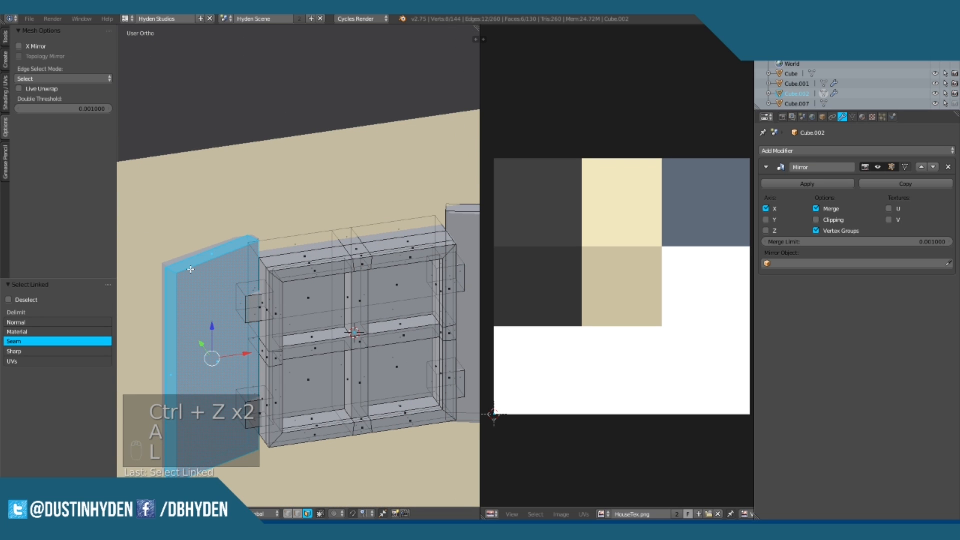
pyautogui.press('Delete')
pyautogui.click(191, 269)
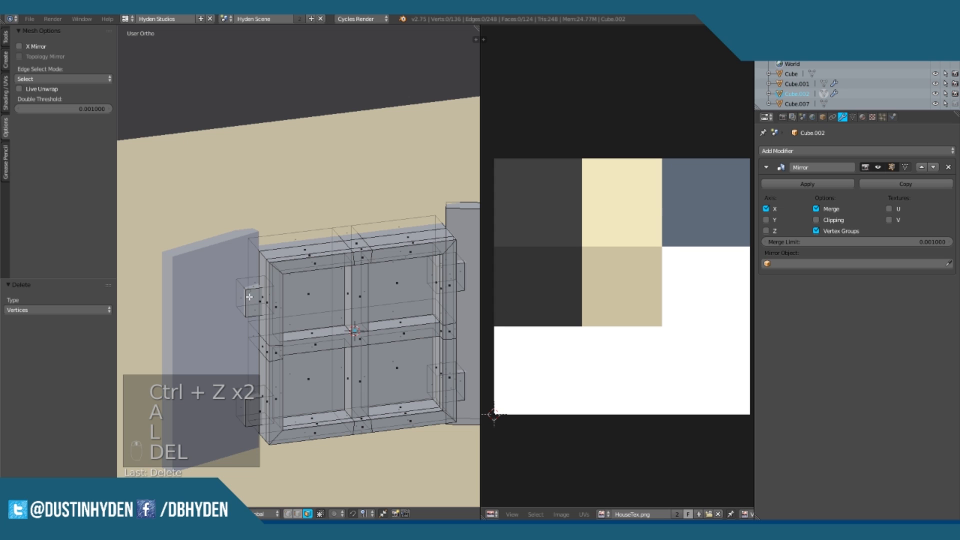
# Step: Delete the upper and lower hinge blocks on the window's left side
pyautogui.press('l')
pyautogui.press('l')
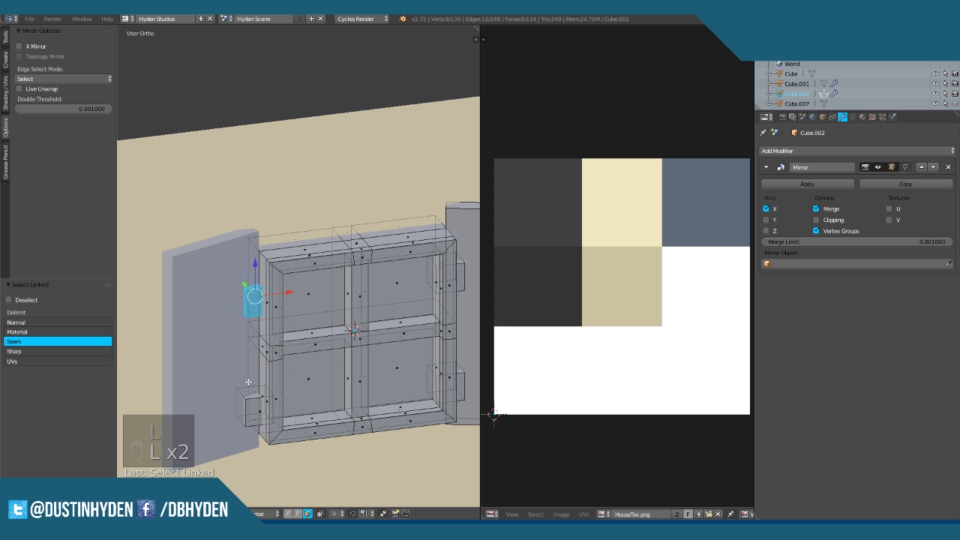
pyautogui.press('l')
pyautogui.press('Delete')
pyautogui.click(232, 413)
pyautogui.moveTo(233, 409); pyautogui.dragTo(284, 302, button='middle')
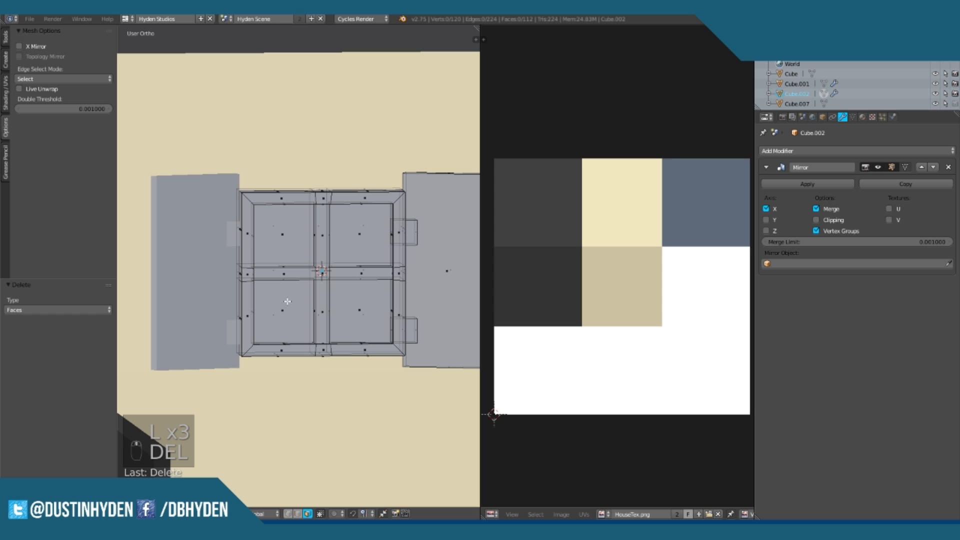
# Step: Box-select the left half of the window frame in front view and delete its vertices
pyautogui.press('KP_1')
pyautogui.scroll(2, 343, 298)
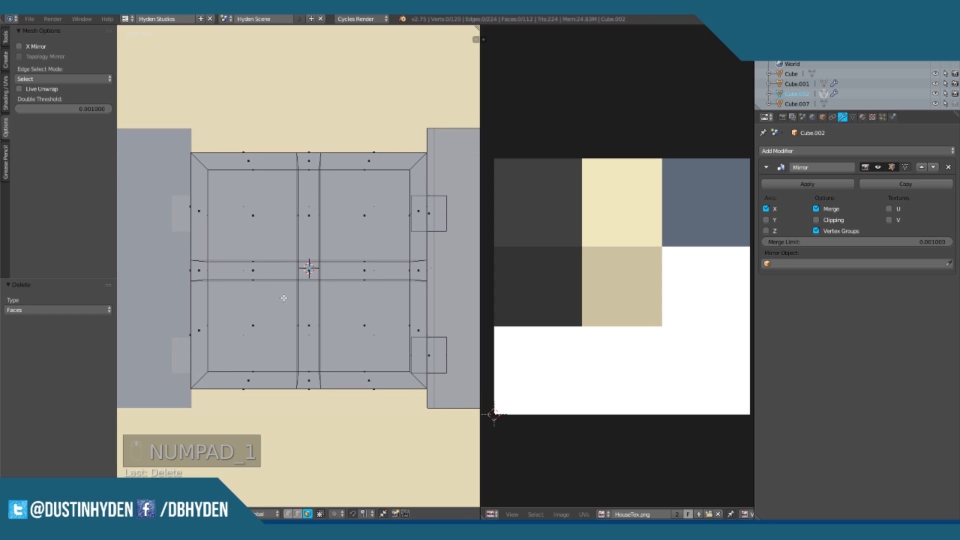
pyautogui.press('a')
pyautogui.press('a')
pyautogui.press('a')
pyautogui.press('a')
pyautogui.press('b')
pyautogui.moveTo(285, 132); pyautogui.dragTo(285, 133)
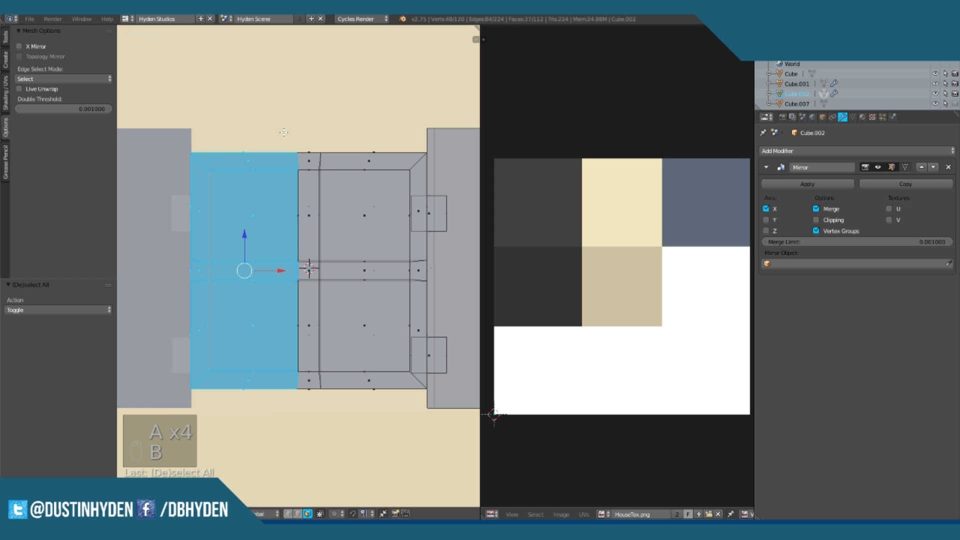
pyautogui.press('x')
pyautogui.click(278, 112)
pyautogui.moveTo(300, 160); pyautogui.dragTo(374, 207, button='middle')
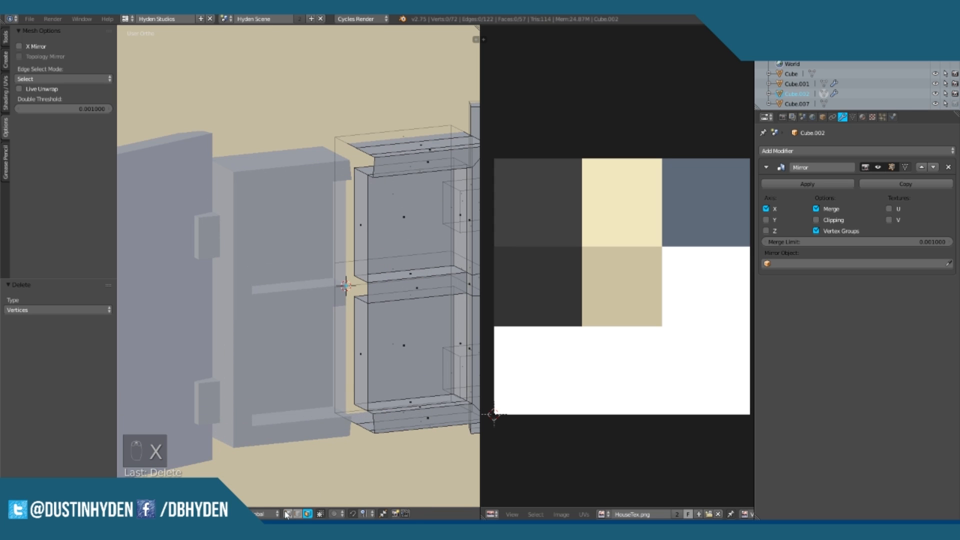
# Step: Enable Clipping on the Mirror modifier and extrude the window frame's open inner edge vertices to the centre line
pyautogui.press('KP_1')
pyautogui.press('b')
pyautogui.moveTo(288, 87); pyautogui.dragTo(354, 273)
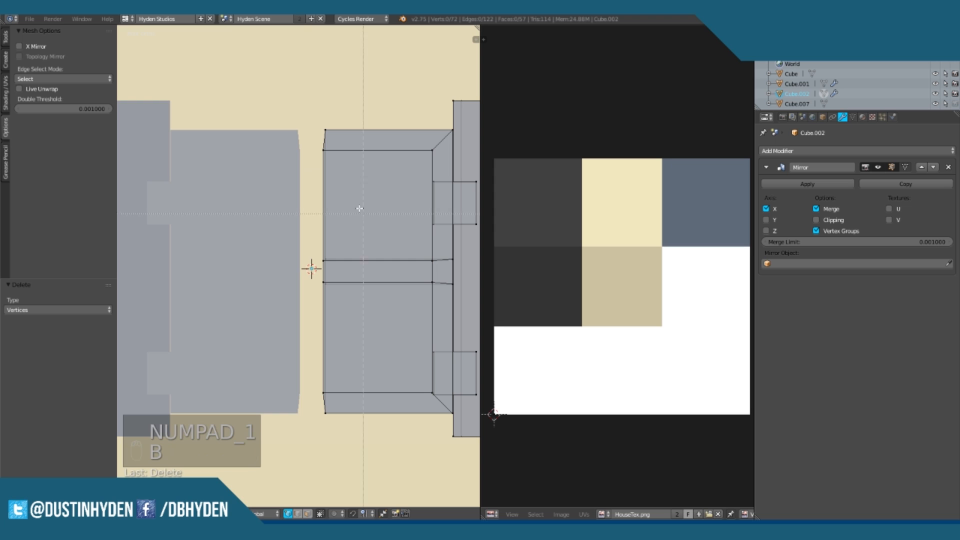
pyautogui.moveTo(340, 434); pyautogui.dragTo(340, 434)
pyautogui.click(835, 223)
pyautogui.press('e')
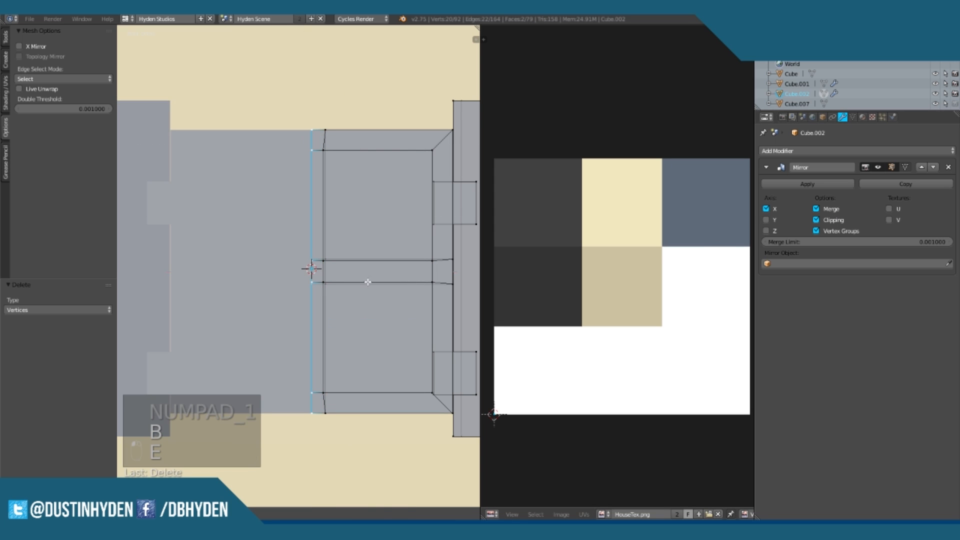
pyautogui.click(367, 279)
# Step: Examine the joined mirrored window from several angles and against the house front
pyautogui.scroll(-2, 367, 279)
pyautogui.moveTo(367, 279)
pyautogui.mouseDown(button='middle')
pyautogui.moveTo(339, 334)
pyautogui.moveTo(320, 329)
pyautogui.moveTo(337, 281)
pyautogui.moveTo(306, 275)
pyautogui.moveTo(346, 268)
pyautogui.moveTo(323, 254)
pyautogui.moveTo(372, 335)
pyautogui.moveTo(346, 260)
pyautogui.moveTo(292, 302)
pyautogui.moveTo(313, 295)
pyautogui.mouseUp(button='middle')
pyautogui.scroll(-2, 320, 329)
pyautogui.press('Tab')
pyautogui.press('Tab')
pyautogui.scroll(4, 295, 291)
pyautogui.scroll(-3, 304, 286)
pyautogui.press('Tab')
pyautogui.scroll(-4, 346, 261)
pyautogui.keyDown('shift'); pyautogui.moveTo(312, 295); pyautogui.dragTo(346, 260, button='middle'); pyautogui.keyUp('shift')
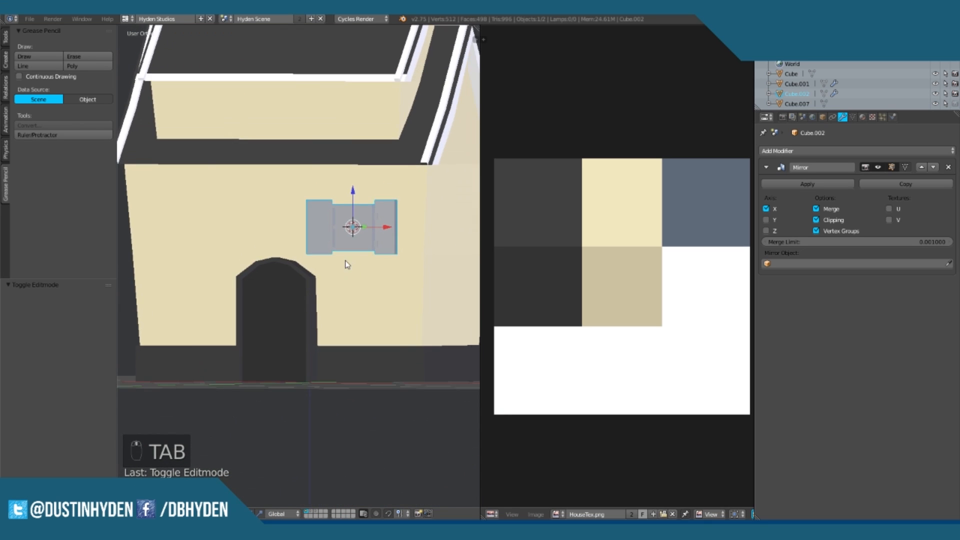
# Step: Select all the window geometry and unwrap it with Smart UV Project at a 66 angle limit
pyautogui.press('Tab')
pyautogui.press('KP_Decimal')
pyautogui.press('a')
pyautogui.press('a')
pyautogui.press('a')
pyautogui.press('a')
pyautogui.press('a')
pyautogui.press('u')
pyautogui.click(285, 349)
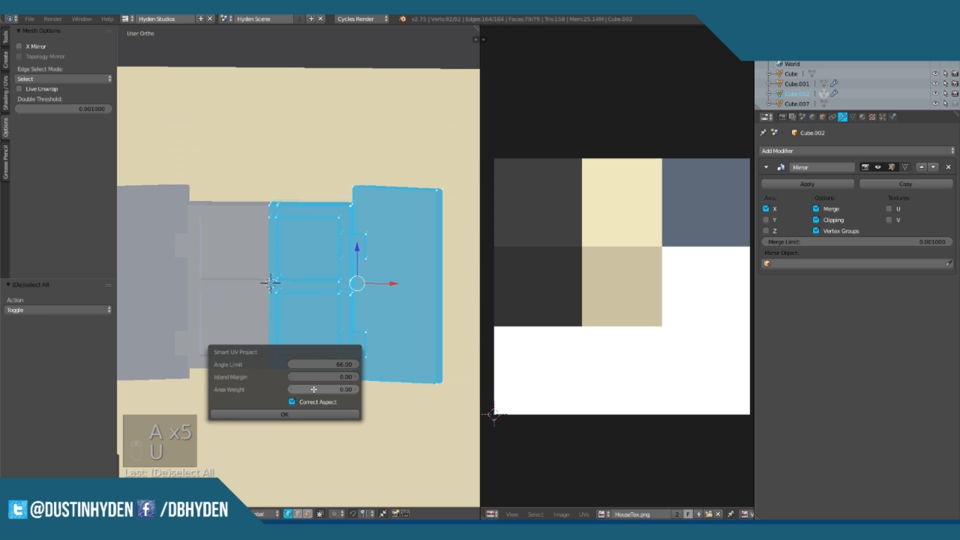
pyautogui.click(309, 415)
# Step: Scale the window's UVs to about 0.206 and move them onto the lower dark grey swatch
pyautogui.scroll(-3, 638, 274)
pyautogui.press('s')
pyautogui.click(631, 297)
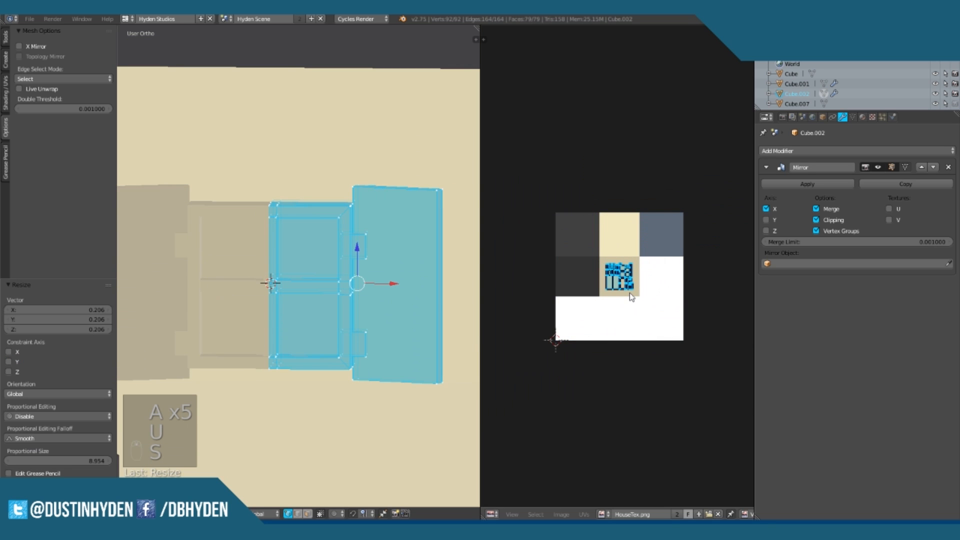
pyautogui.press('g')
pyautogui.click(577, 305)
pyautogui.press('Tab')
pyautogui.moveTo(363, 271); pyautogui.dragTo(298, 295, button='middle')
pyautogui.press('Tab')
pyautogui.scroll(5, 268, 304)
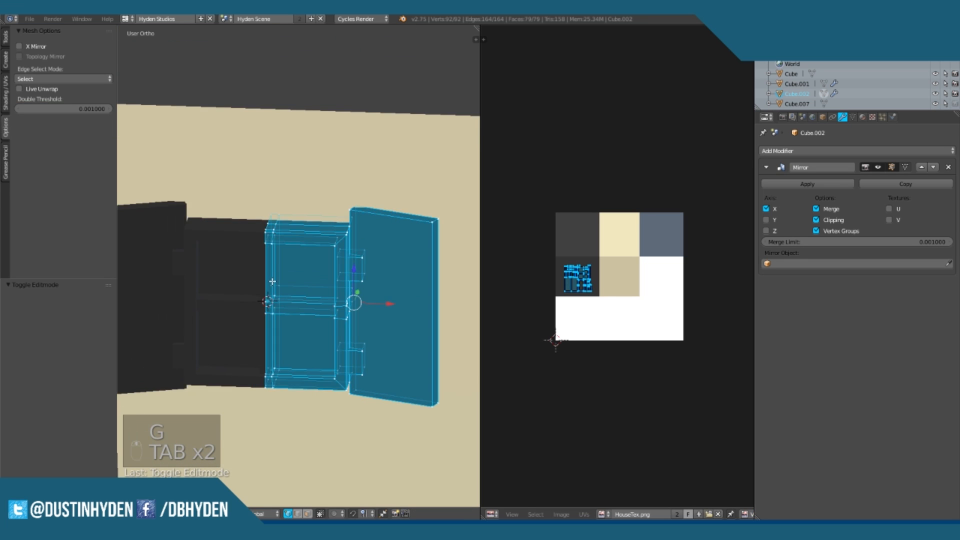
# Step: Select the upper and lower glass pane faces in front view and hide them
pyautogui.rightClick(266, 305)
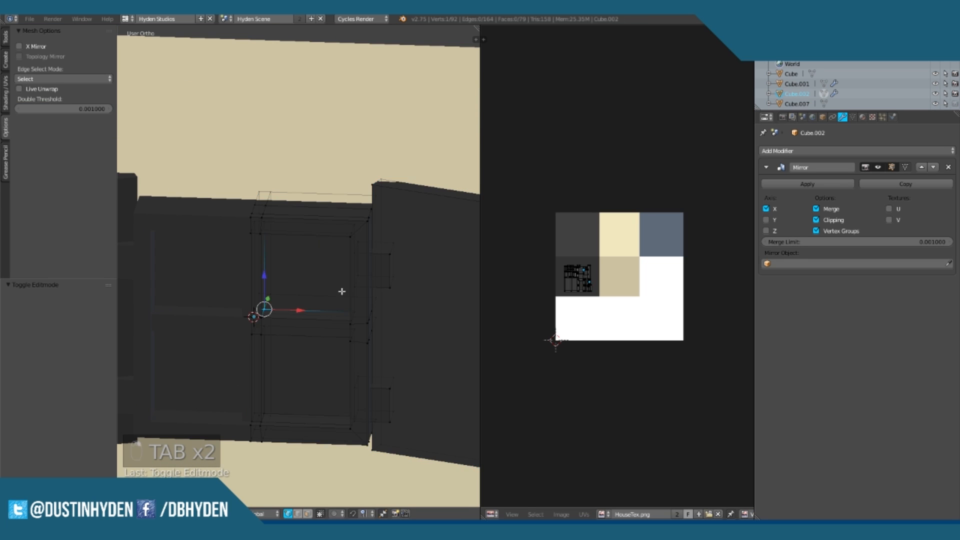
pyautogui.scroll(2, 313, 290)
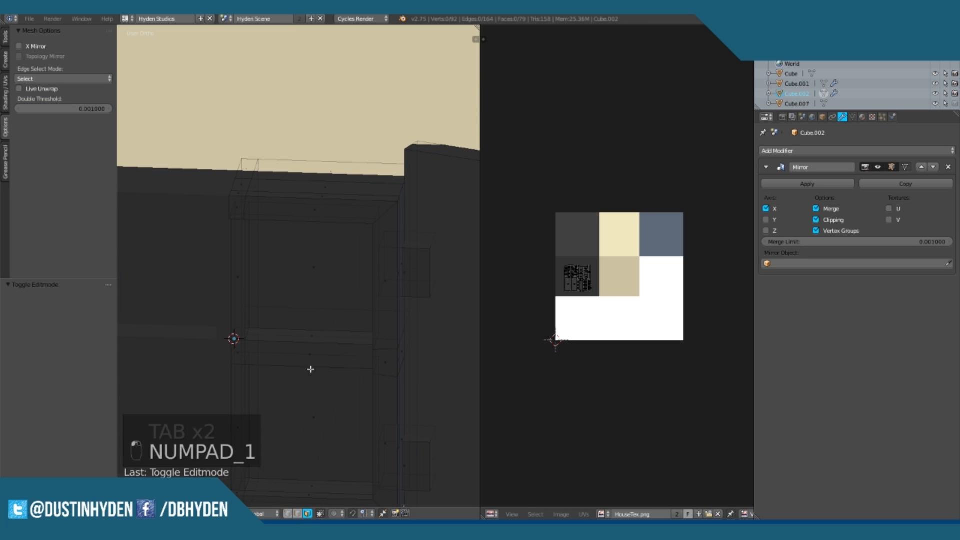
pyautogui.press('KP_1')
pyautogui.rightClick(314, 222)
pyautogui.keyDown('shift'); pyautogui.rightClick(345, 348); pyautogui.keyUp('shift')
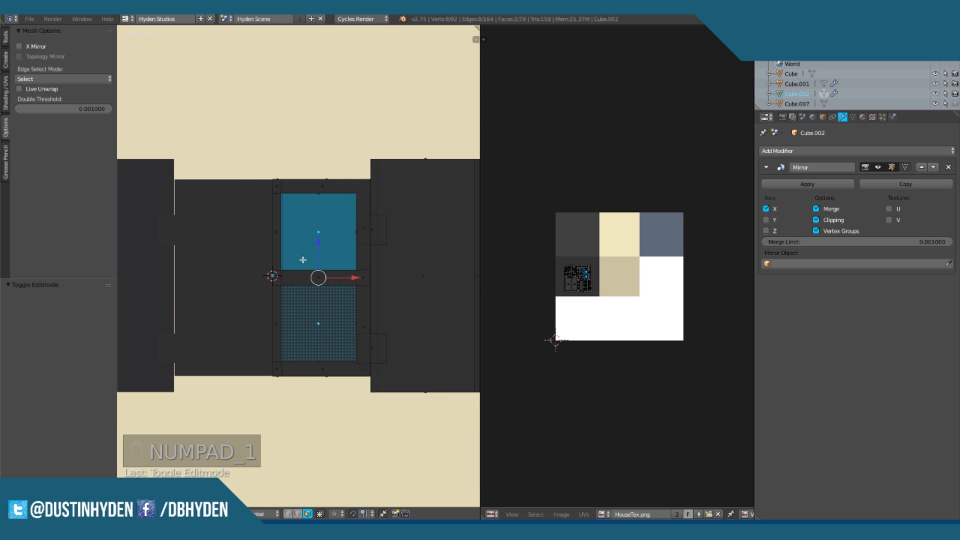
pyautogui.scroll(3, 568, 299)
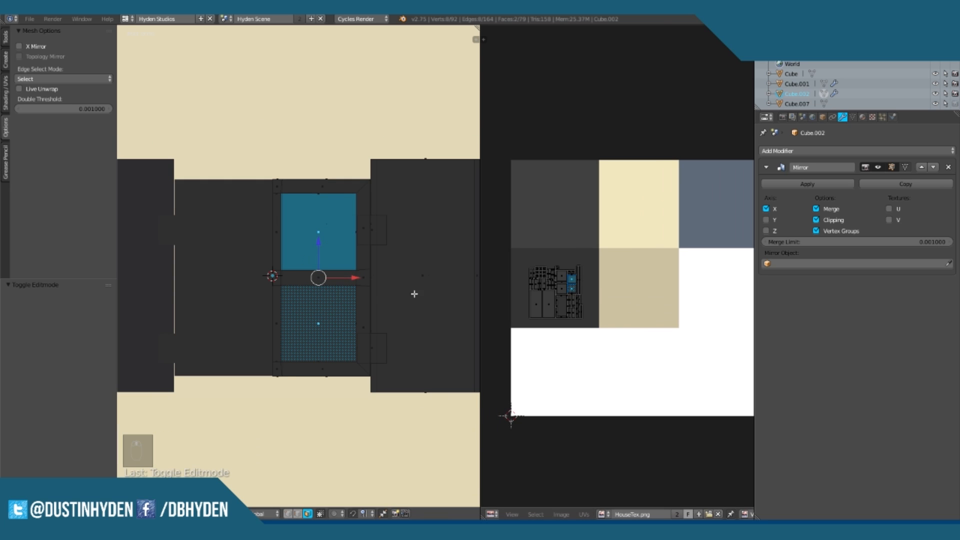
pyautogui.press('h')
# Step: Select all the remaining window UVs and move them onto the white swatch
pyautogui.press('b')
pyautogui.moveTo(516, 340); pyautogui.dragTo(626, 223)
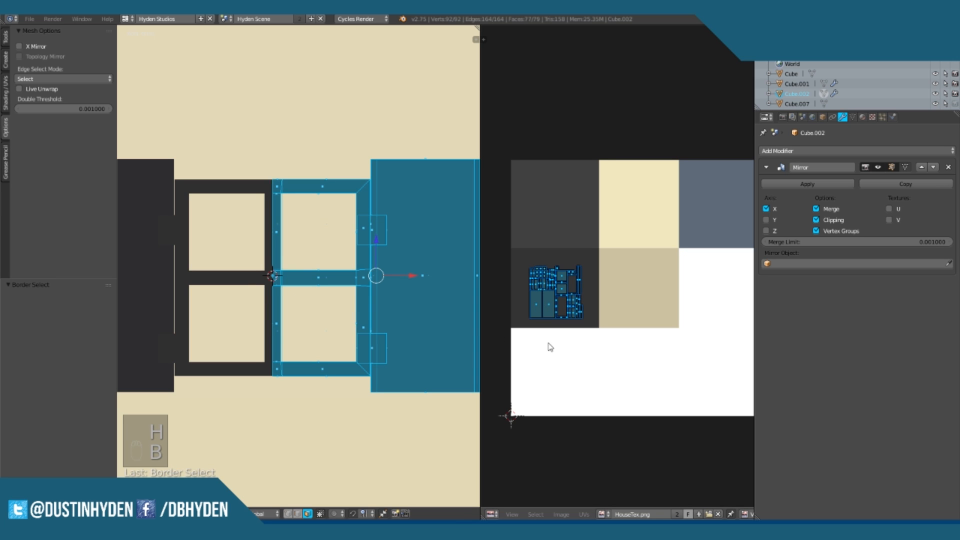
pyautogui.press('g')
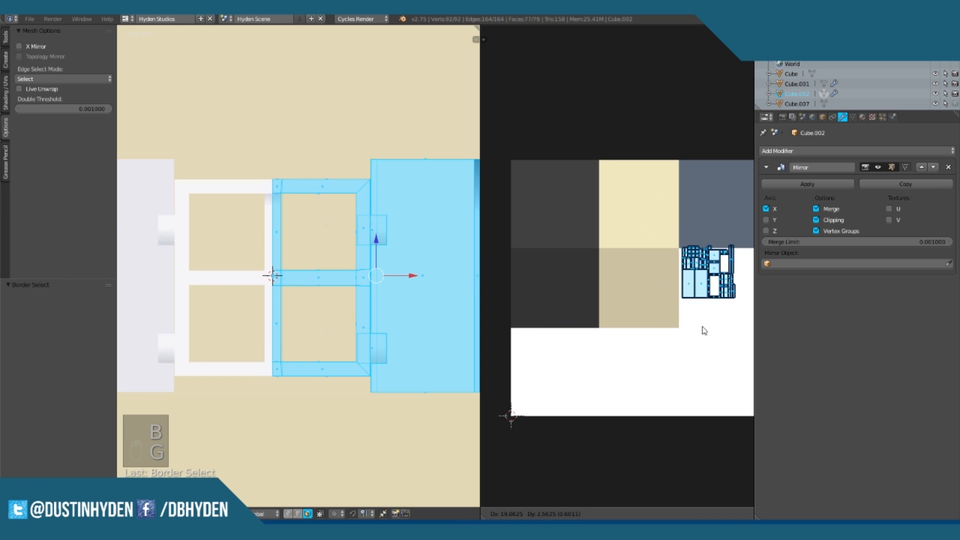
pyautogui.click(719, 345)
pyautogui.press('a')
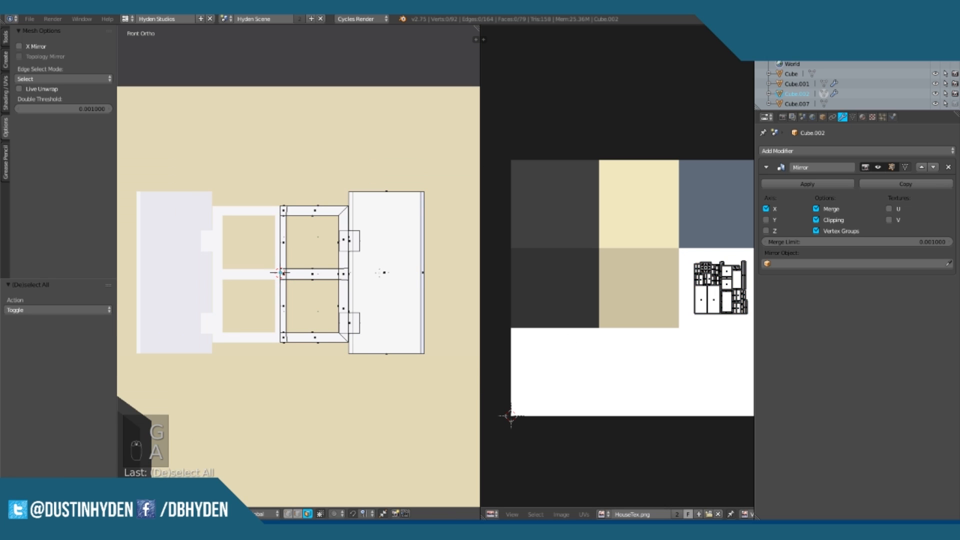
# Step: Select the shutter's linked faces and move their UVs onto the blue-grey swatch
pyautogui.press('l')
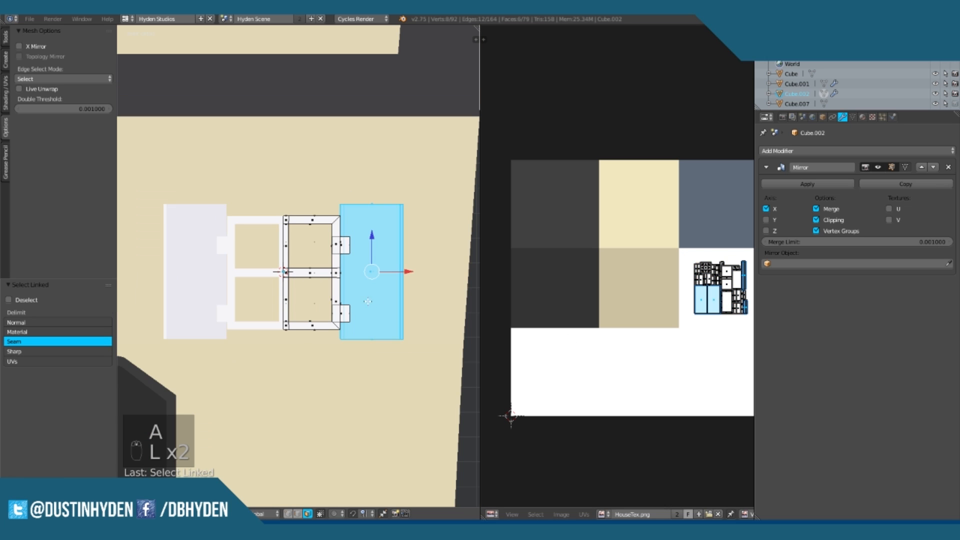
pyautogui.press('g')
pyautogui.click(684, 239)
pyautogui.press('Tab')
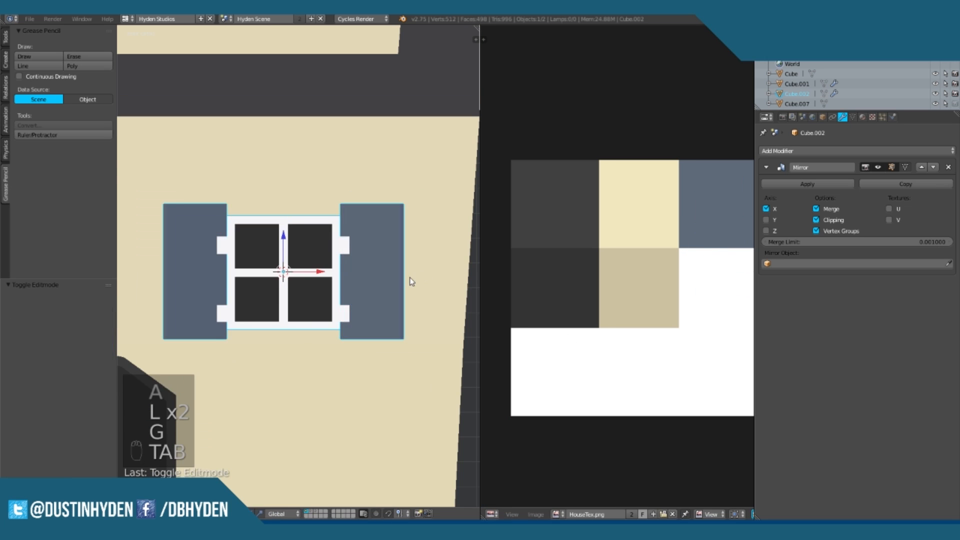
# Step: Box-select the frame and hinge UV islands and shift their placement within the white swatch
pyautogui.scroll(-3, 410, 276)
pyautogui.moveTo(374, 283)
pyautogui.mouseDown(button='middle')
pyautogui.moveTo(318, 329)
pyautogui.moveTo(365, 279)
pyautogui.moveTo(408, 307)
pyautogui.moveTo(369, 317)
pyautogui.moveTo(375, 303)
pyautogui.moveTo(324, 285)
pyautogui.moveTo(363, 278)
pyautogui.mouseUp(button='middle')
pyautogui.scroll(6, 327, 281)
pyautogui.press('Tab')
pyautogui.moveTo(669, 350); pyautogui.dragTo(746, 256)
pyautogui.press('g')
pyautogui.click(668, 258)
pyautogui.press('Tab')
pyautogui.scroll(-3, 366, 296)
pyautogui.moveTo(365, 299); pyautogui.dragTo(192, 295, button='middle')
pyautogui.press('Tab')
pyautogui.press('g')
pyautogui.click(651, 271)
pyautogui.press('Tab')
pyautogui.scroll(-3, 319, 285)
pyautogui.moveTo(319, 285); pyautogui.dragTo(367, 251, button='middle')
pyautogui.scroll(5, 294, 253)
# Step: Box-select the faces of the window's inner crossbars in front view and move their UVs onto the tan swatch
pyautogui.press('Tab')
pyautogui.press('a')
pyautogui.press('a')
pyautogui.press('a')
pyautogui.press('KP_1')
pyautogui.scroll(4, 254, 274)
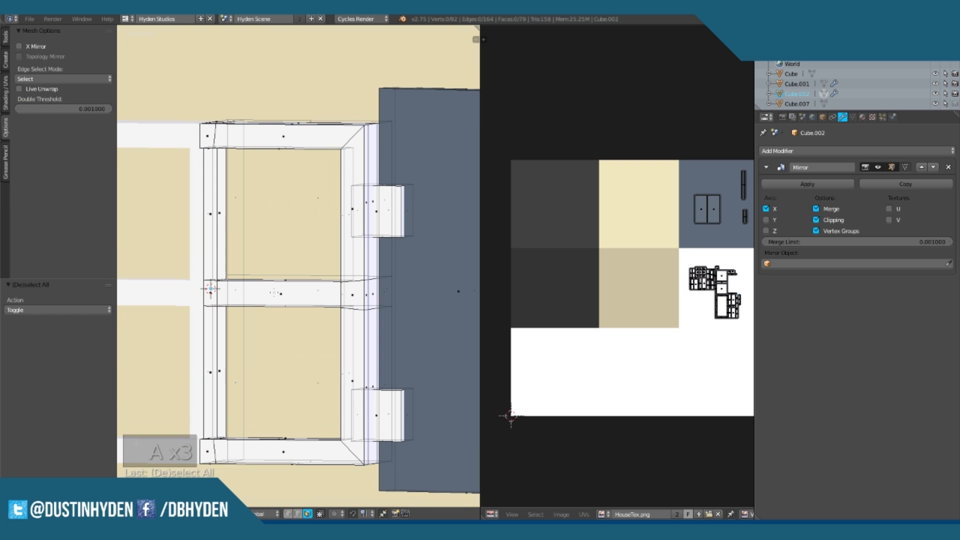
pyautogui.scroll(-1, 327, 280)
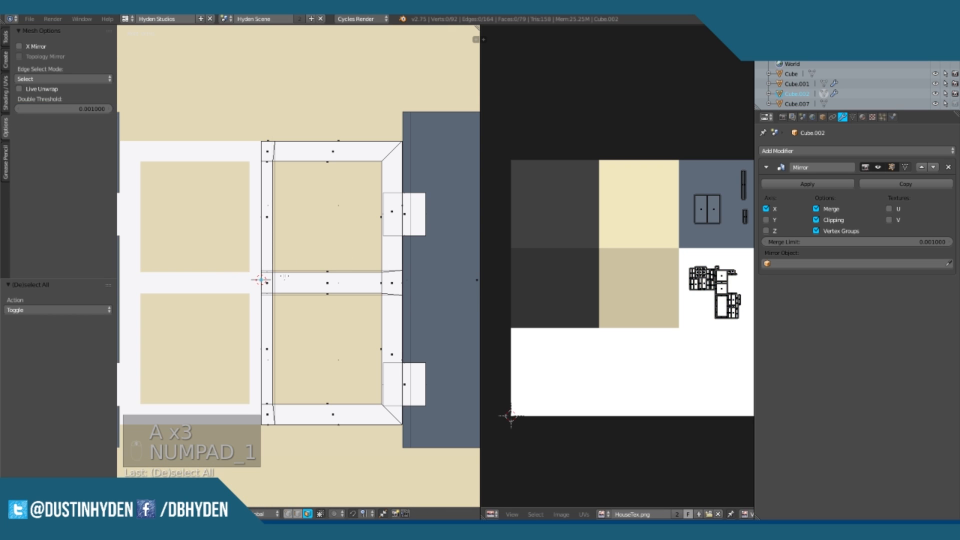
pyautogui.press('b')
pyautogui.moveTo(273, 273); pyautogui.dragTo(326, 286)
pyautogui.moveTo(251, 364); pyautogui.dragTo(280, 332)
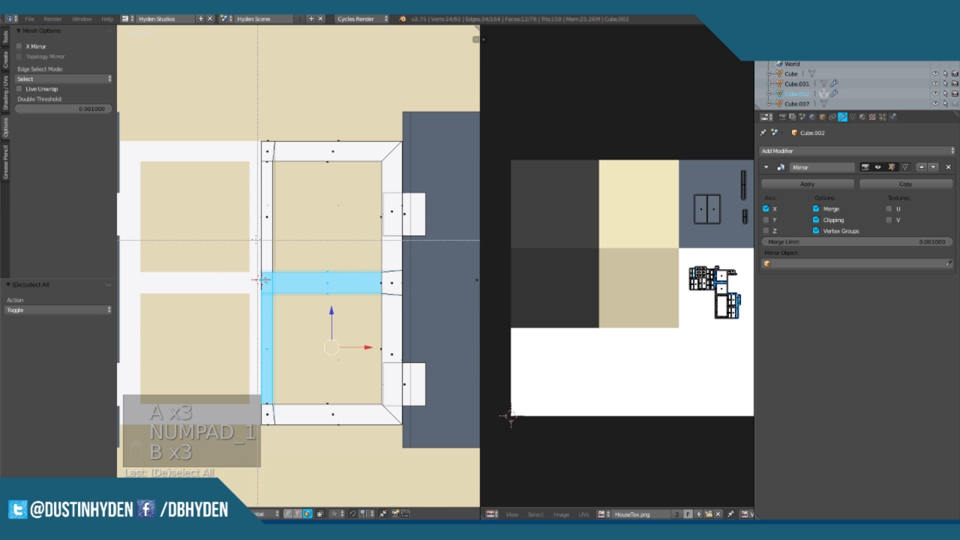
pyautogui.press('b')
pyautogui.moveTo(256, 235); pyautogui.dragTo(333, 195)
pyautogui.moveTo(317, 238); pyautogui.dragTo(301, 255, button='middle')
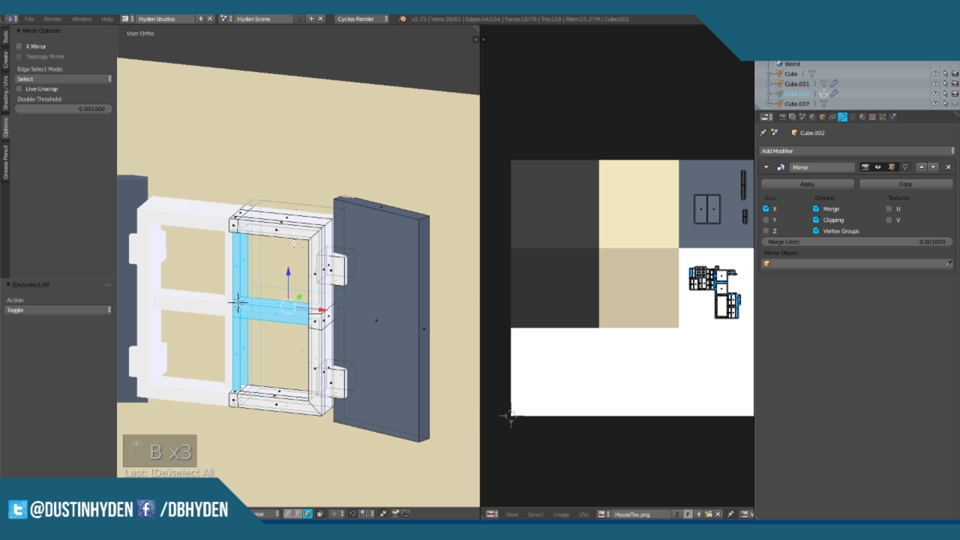
pyautogui.press('g')
pyautogui.click(545, 303)
pyautogui.press('Tab')
pyautogui.scroll(-3, 262, 306)
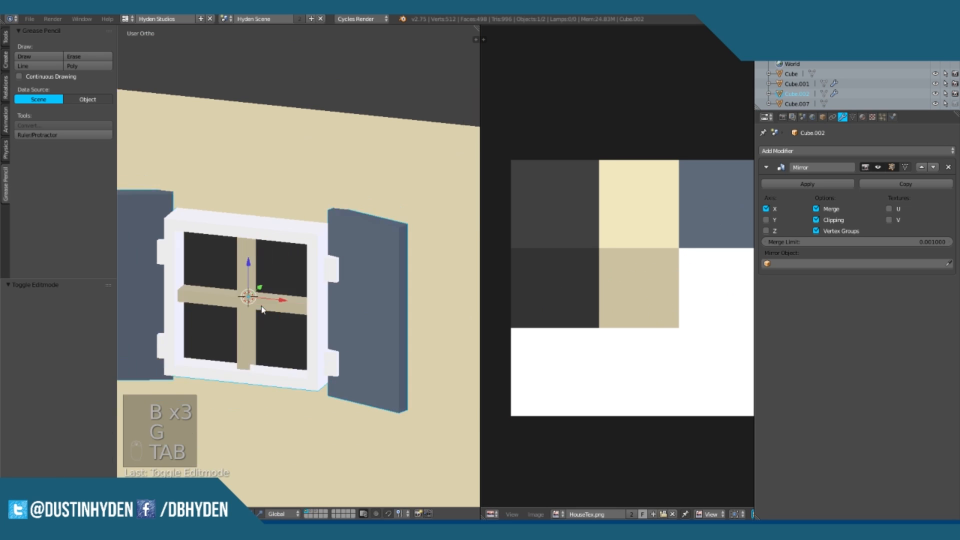
# Step: Duplicate the window and move the copy about -1.693 along X to the other side of the door
pyautogui.moveTo(261, 306); pyautogui.dragTo(300, 277, button='middle')
pyautogui.scroll(-5, 335, 305)
pyautogui.moveTo(335, 305); pyautogui.dragTo(300, 265, button='middle')
pyautogui.scroll(-4, 235, 296)
pyautogui.scroll(5, 306, 260)
pyautogui.press('KP_1')
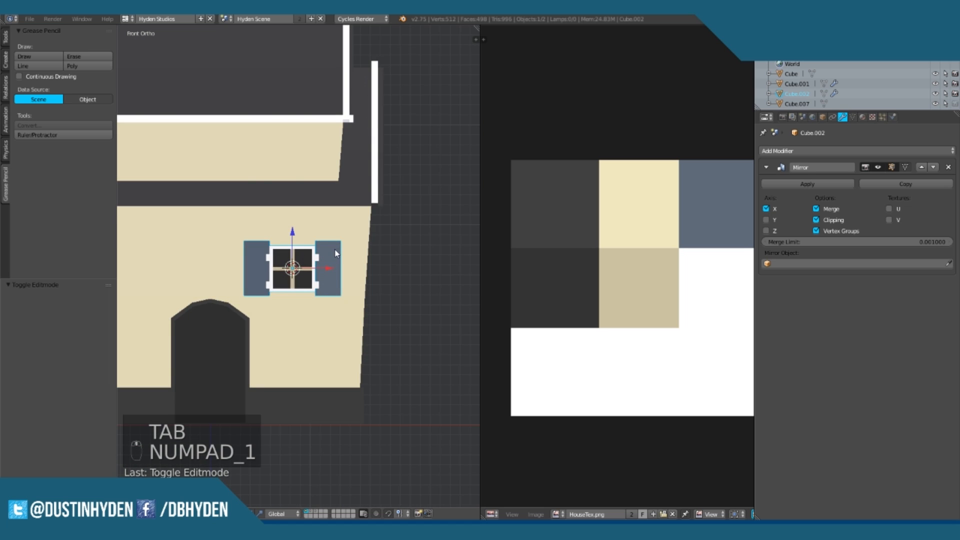
pyautogui.scroll(-2, 325, 249)
pyautogui.hotkey('shift', 'd')
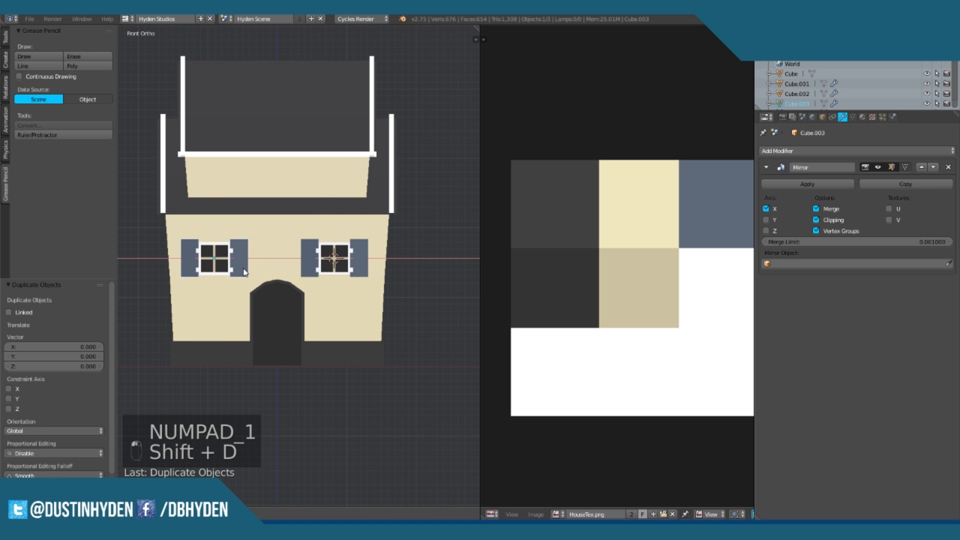
pyautogui.click(244, 267)
# Step: Duplicate the window again and place the copy on the upper-storey wall, offset about 0.195 in X and 1.181 in Z
pyautogui.moveTo(292, 285)
pyautogui.keyDown('shift'); pyautogui.mouseDown(button='middle')
pyautogui.moveTo(305, 275)
pyautogui.moveTo(306, 285)
pyautogui.mouseUp(button='middle'); pyautogui.keyUp('shift')
pyautogui.hotkey('shift', 'd')
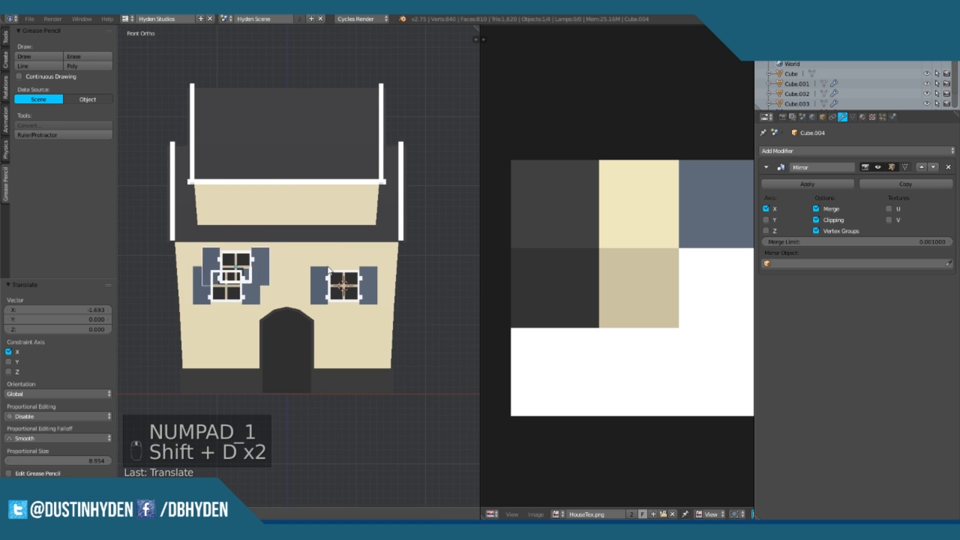
pyautogui.click(332, 223)
pyautogui.moveTo(332, 223); pyautogui.dragTo(224, 240, button='middle')
pyautogui.scroll(3, 325, 215)
pyautogui.moveTo(325, 215); pyautogui.dragTo(330, 279, button='middle')
# Step: Rotate the upper window about -4.75° in side view and move it against the sloping wall
pyautogui.press('KP_3')
pyautogui.scroll(2, 329, 279)
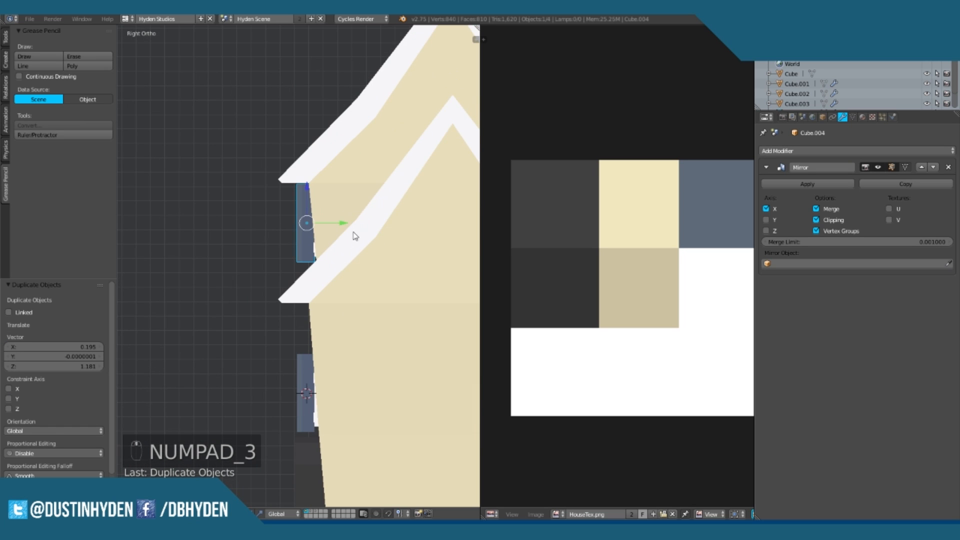
pyautogui.press('r')
pyautogui.click(363, 233)
pyautogui.press('g')
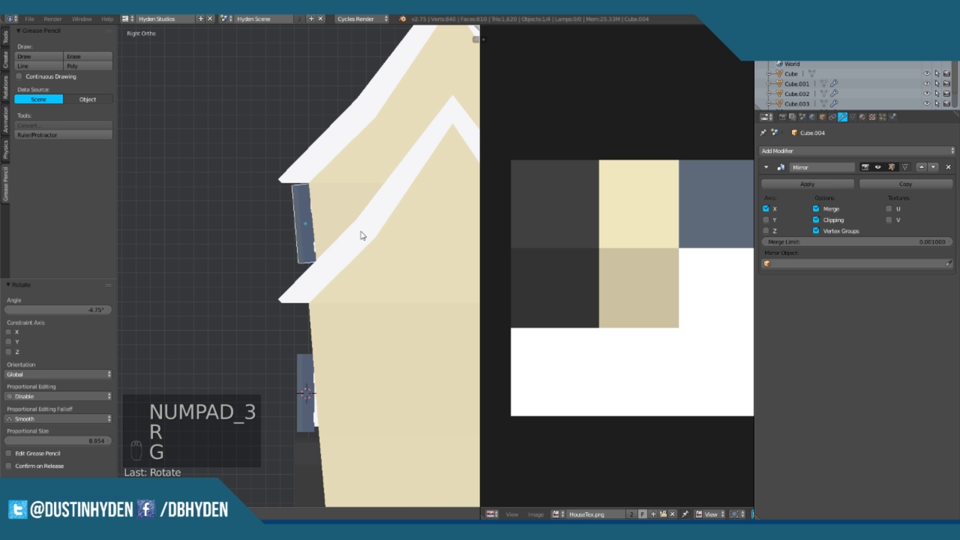
pyautogui.click(266, 253)
pyautogui.moveTo(266, 252); pyautogui.dragTo(370, 253, button='middle')
pyautogui.scroll(-3, 371, 253)
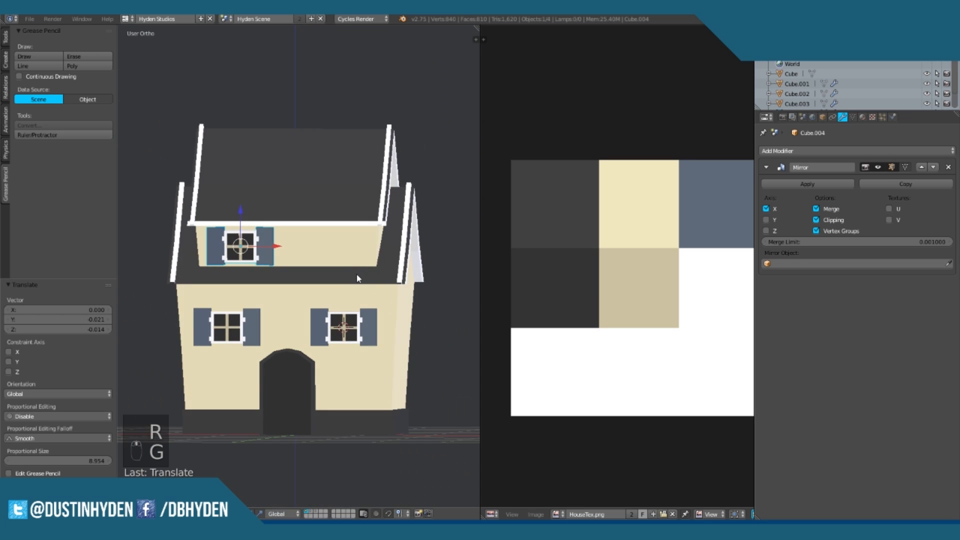
# Step: Duplicate both lower front windows and move the copies along Y to the back of the house
pyautogui.press('KP_1')
pyautogui.rightClick(247, 328)
pyautogui.keyDown('shift'); pyautogui.rightClick(358, 339); pyautogui.keyUp('shift')
pyautogui.moveTo(358, 339); pyautogui.dragTo(298, 376, button='middle')
pyautogui.hotkey('shift', 'd')
pyautogui.moveTo(319, 320); pyautogui.dragTo(433, 323)
pyautogui.moveTo(434, 324); pyautogui.dragTo(373, 327, button='middle')
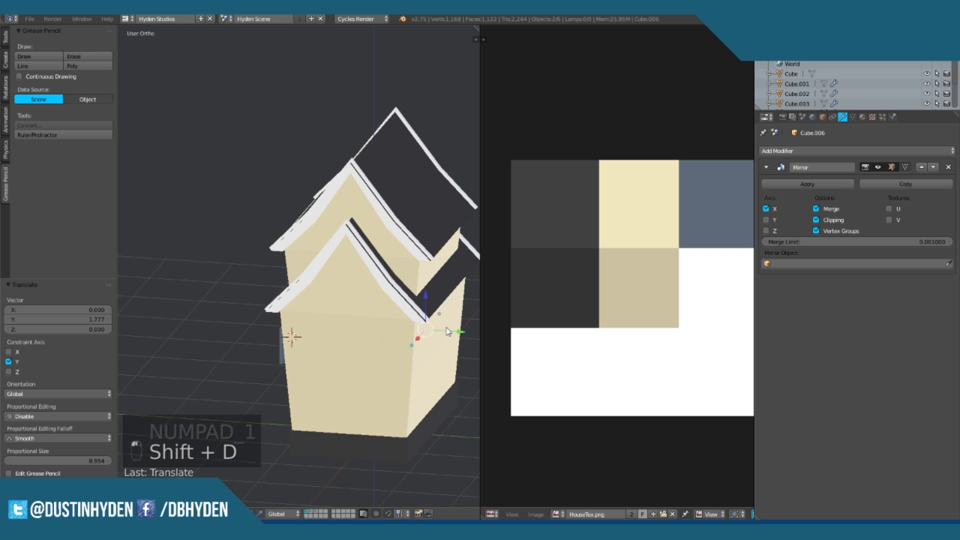
pyautogui.moveTo(406, 383); pyautogui.dragTo(290, 348, button='middle')
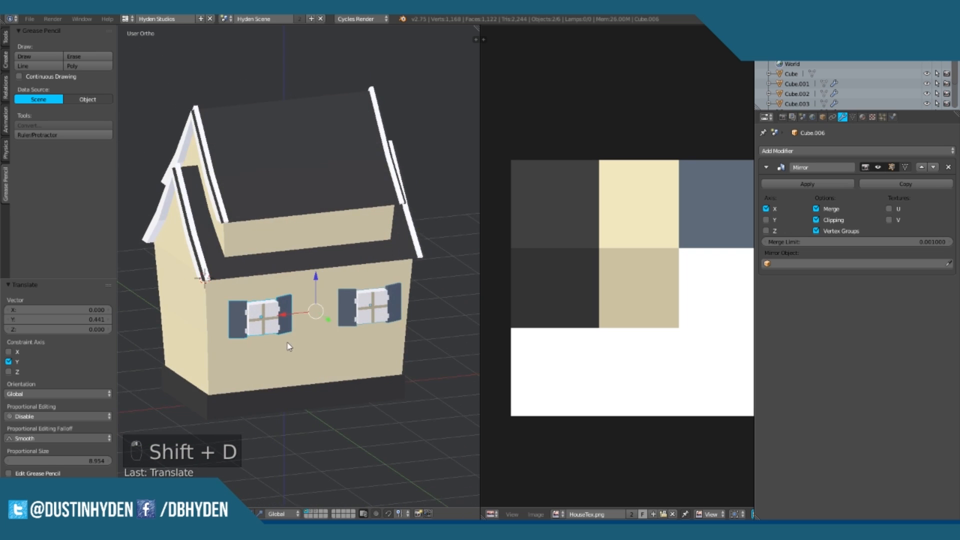
pyautogui.moveTo(231, 219); pyautogui.dragTo(341, 320, button='middle')
# Step: Rotate the two rear window copies -180° about Z so they face outward
pyautogui.press('r')
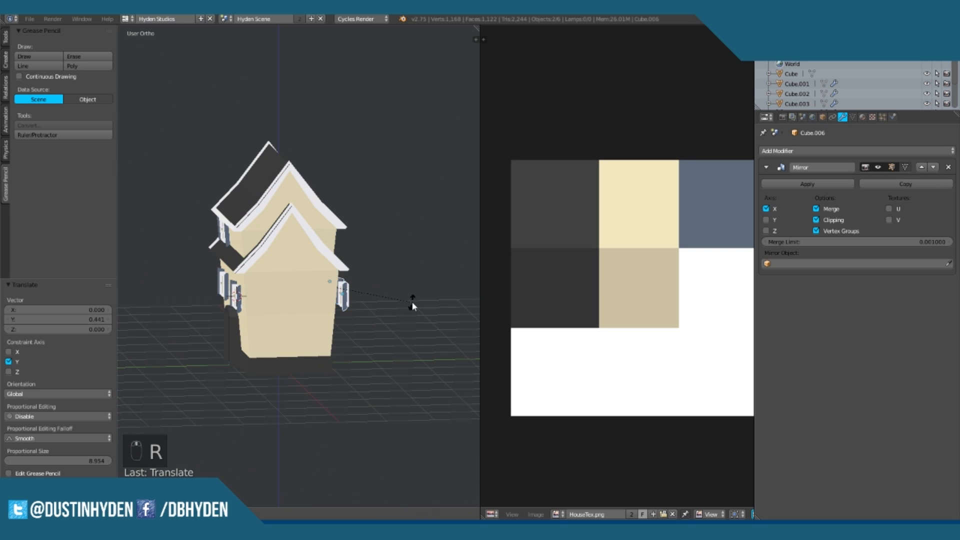
pyautogui.click(249, 287)
pyautogui.press('KP_1')
# Step: Tilt the rear windows in side view to match the back wall's slope and move them against it
pyautogui.press('KP_3')
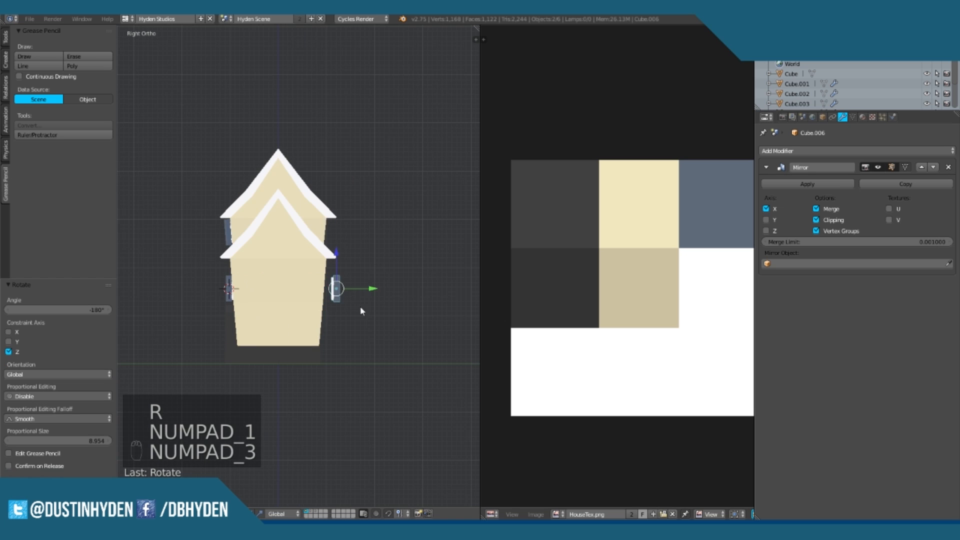
pyautogui.scroll(2, 383, 304)
pyautogui.press('r')
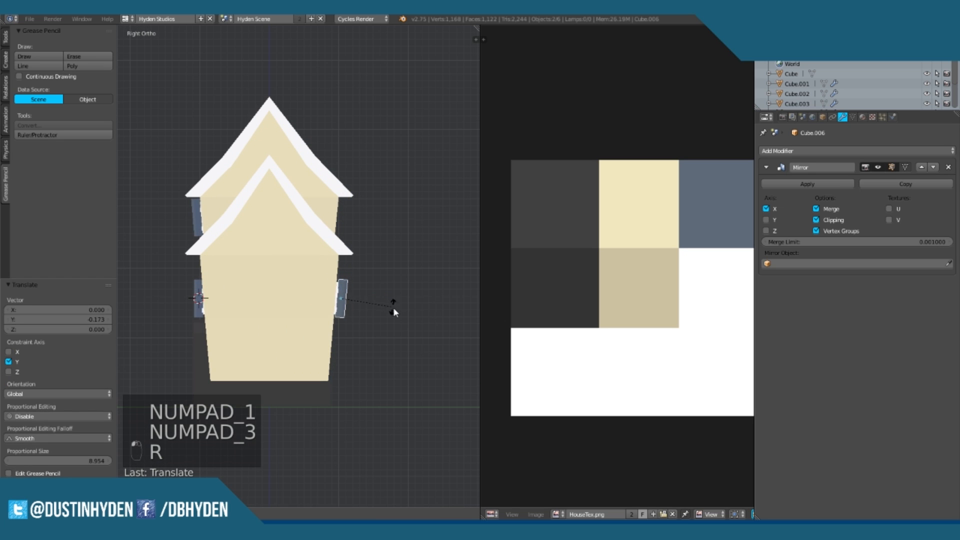
pyautogui.click(394, 305)
pyautogui.press('g')
pyautogui.click(393, 304)
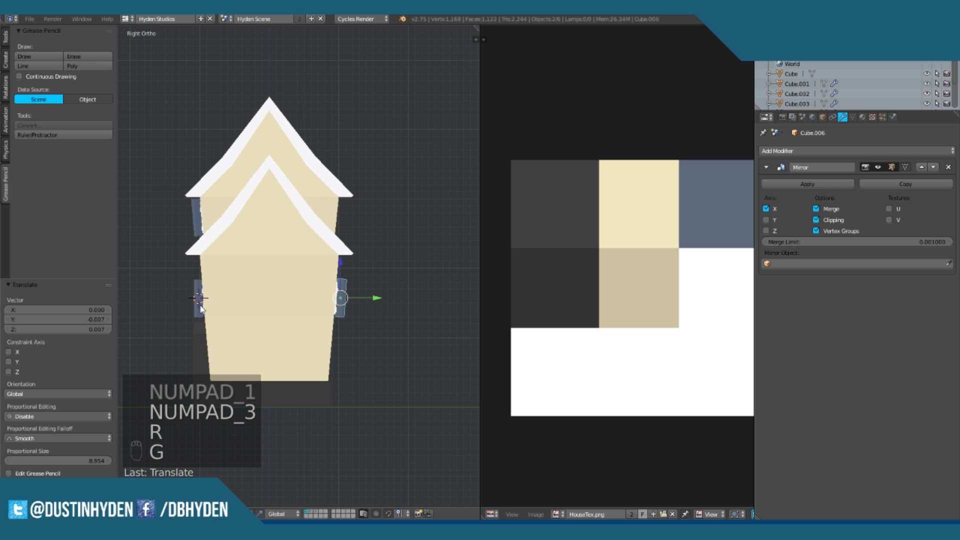
# Step: Tilt the lower front windows to the front wall's slope in side view and move them against it
pyautogui.moveTo(206, 309); pyautogui.dragTo(221, 306, button='middle')
pyautogui.rightClick(216, 303)
pyautogui.press('KP_3')
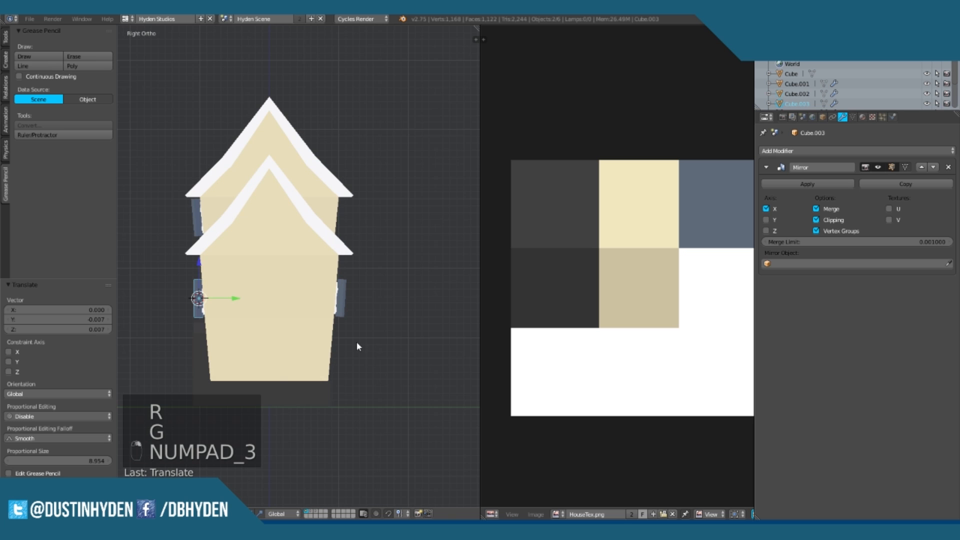
pyautogui.press('r')
pyautogui.click(371, 335)
pyautogui.press('g')
pyautogui.click(369, 337)
# Step: Shift the upper-storey window slightly along X and deselect everything
pyautogui.moveTo(369, 340); pyautogui.dragTo(359, 309, button='middle')
pyautogui.press('Tab')
pyautogui.press('Tab')
pyautogui.scroll(-3, 347, 279)
pyautogui.scroll(6, 346, 279)
pyautogui.rightClick(291, 227)
pyautogui.moveTo(307, 223)
pyautogui.mouseDown()
pyautogui.moveTo(336, 221)
pyautogui.moveTo(325, 223)
pyautogui.mouseUp()
pyautogui.moveTo(325, 222); pyautogui.dragTo(232, 439, button='middle')
pyautogui.press('a')
pyautogui.press('a')
pyautogui.press('a')
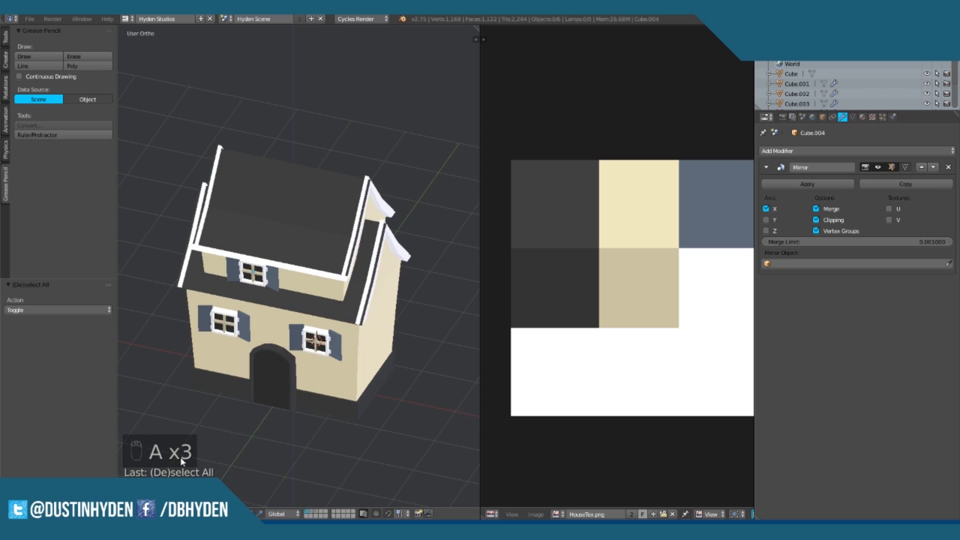
# Step: Switch to the scene layer holding the blue-roofed building and examine its roof dormers up close
pyautogui.click(321, 513)
pyautogui.moveTo(328, 260); pyautogui.dragTo(253, 245, button='middle')
pyautogui.scroll(5, 253, 245)
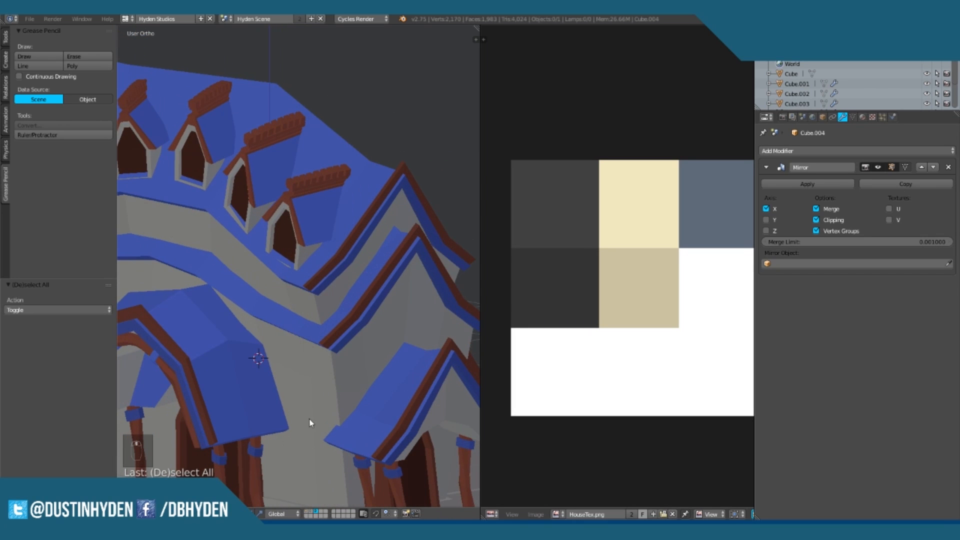
# Step: Return to the house's layer and duplicate the lower front window beside the corner, moving the copy about 0.737 along X
pyautogui.click(308, 514)
pyautogui.scroll(-3, 307, 315)
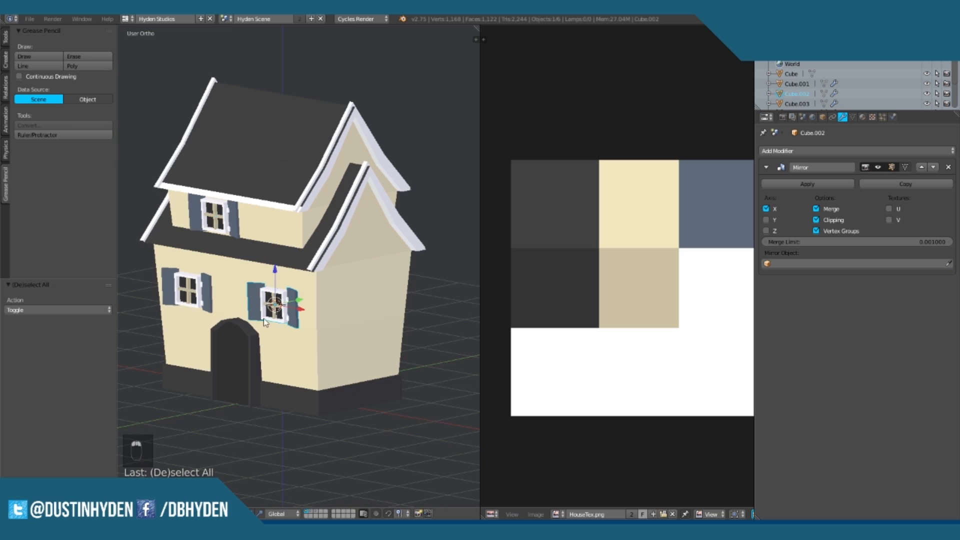
pyautogui.moveTo(257, 320); pyautogui.dragTo(342, 331, button='middle')
pyautogui.hotkey('shift', 'd')
pyautogui.click(395, 311)
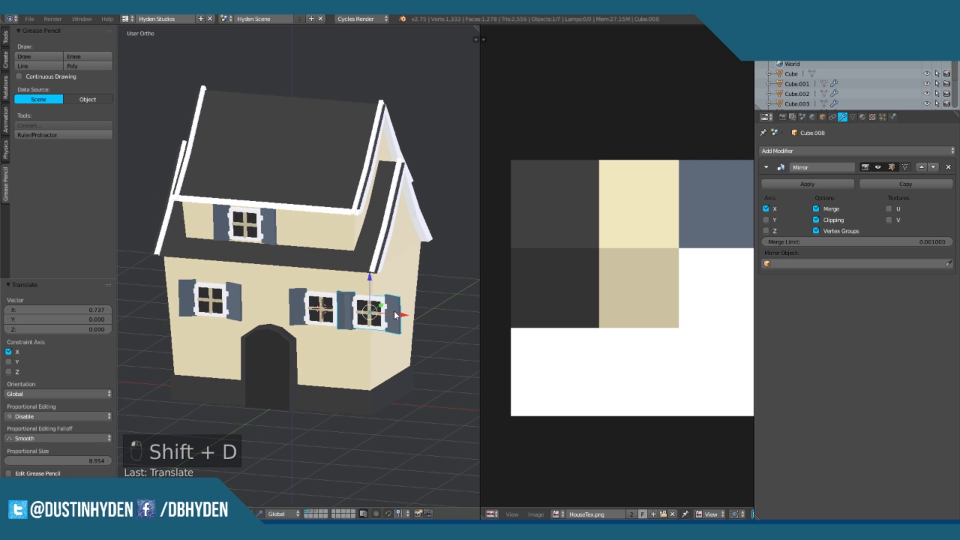
# Step: Rotate the duplicated window 90° about Z and shift it about 0.179 outward along X
pyautogui.press('r')
pyautogui.press('z')
pyautogui.press('9')
pyautogui.press('0')
pyautogui.press('Return')
pyautogui.moveTo(398, 316)
pyautogui.mouseDown()
pyautogui.moveTo(243, 313)
pyautogui.moveTo(411, 318)
pyautogui.mouseUp()
pyautogui.moveTo(412, 322); pyautogui.dragTo(364, 335, button='middle')
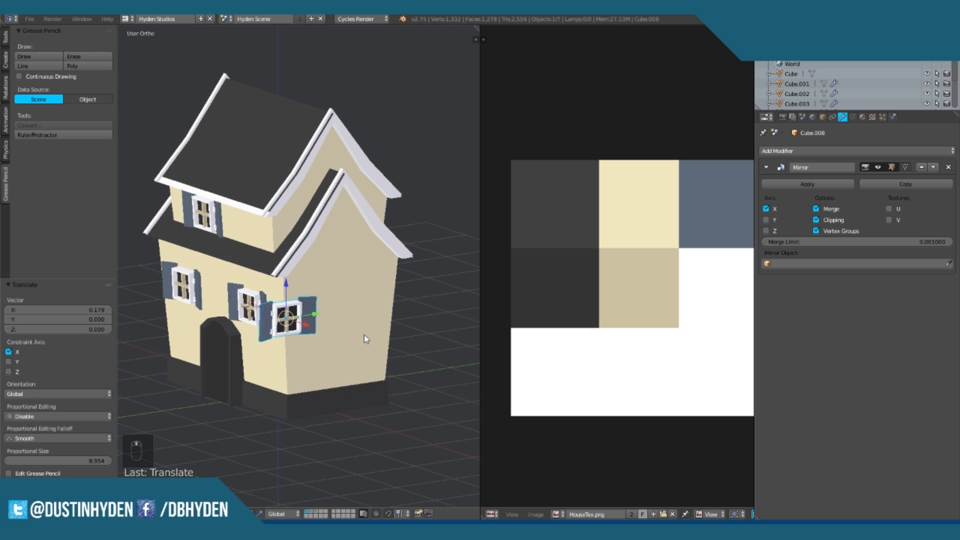
# Step: Move the rotated window about 1.052 along Y onto the side wall and scale it up by about 1.403
pyautogui.press('KP_1')
pyautogui.press('KP_3')
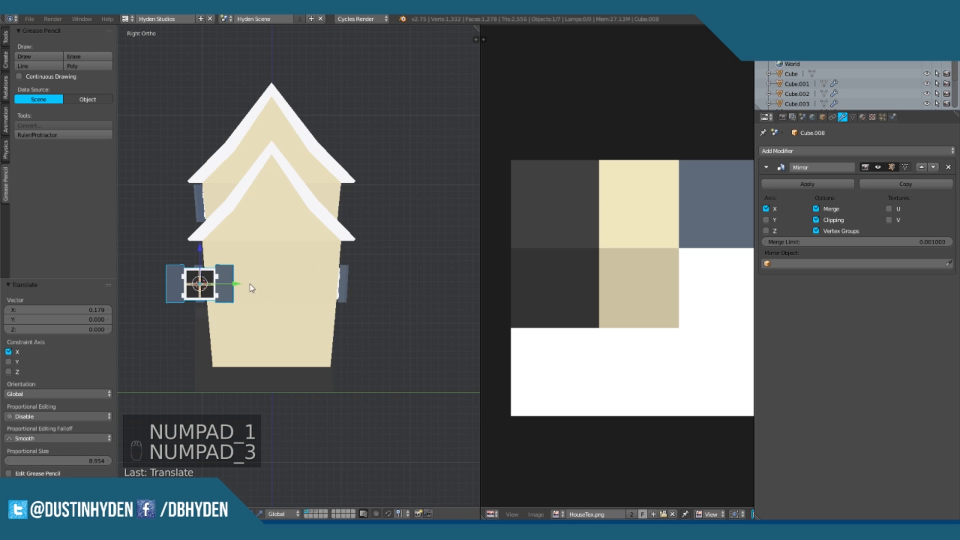
pyautogui.moveTo(244, 284); pyautogui.dragTo(317, 285)
pyautogui.press('KP_1')
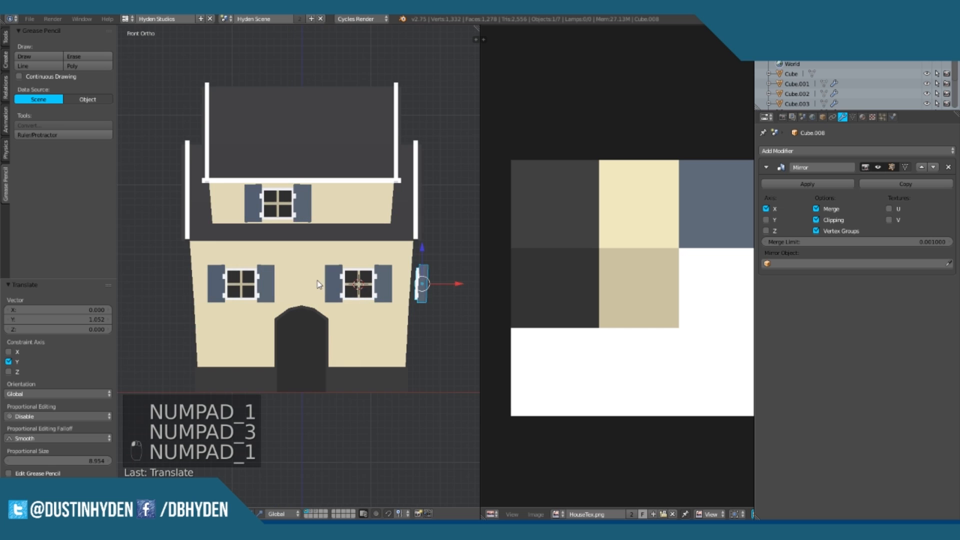
pyautogui.press('s')
pyautogui.click(462, 290)
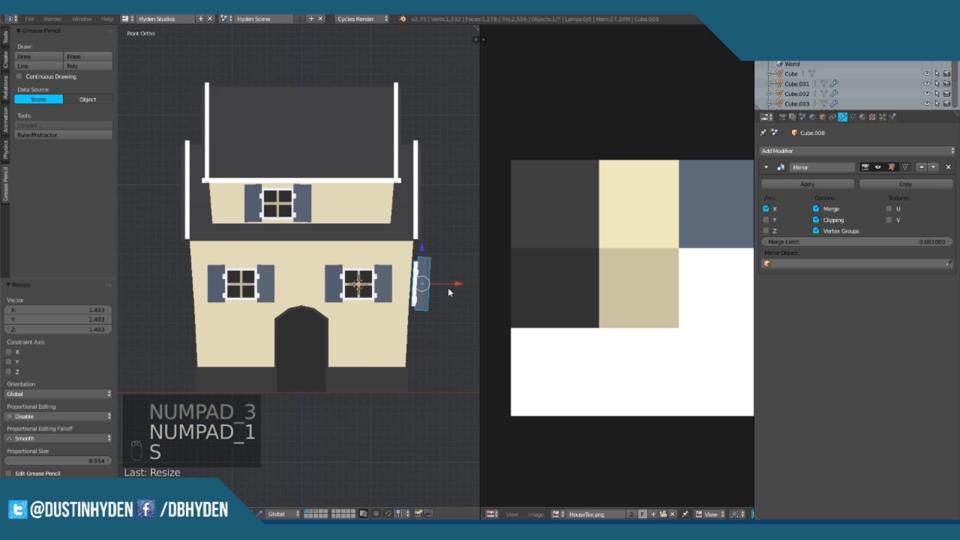
pyautogui.moveTo(449, 285); pyautogui.dragTo(448, 286)
# Step: Fine-tune the side window's size and shift it about -0.065 along Y on the side wall
pyautogui.moveTo(441, 329); pyautogui.dragTo(387, 322, button='middle')
pyautogui.press('s')
pyautogui.click(398, 316)
pyautogui.moveTo(292, 294); pyautogui.dragTo(289, 293)
pyautogui.moveTo(289, 293); pyautogui.dragTo(326, 266, button='middle')
pyautogui.rightClick(266, 383)
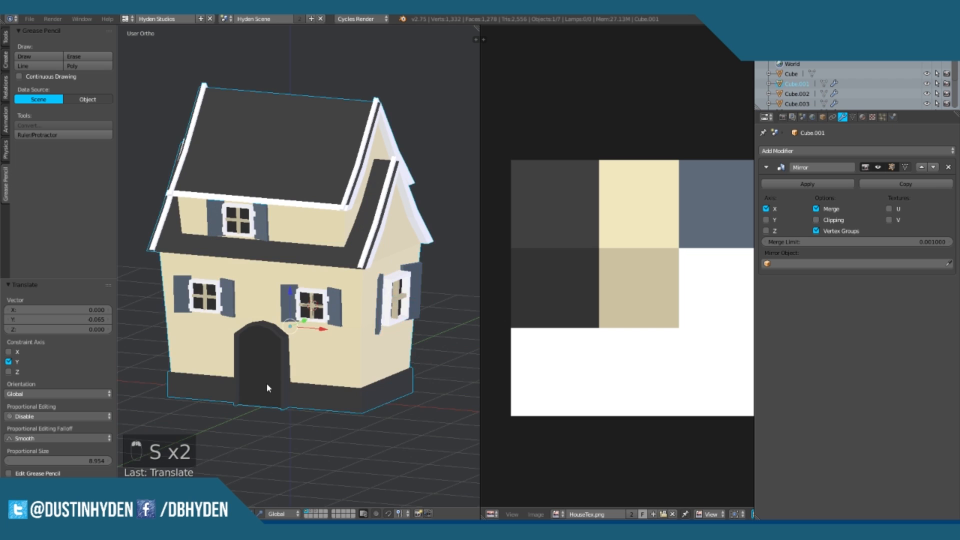
pyautogui.scroll(3, 307, 302)
pyautogui.press('Tab')
pyautogui.moveTo(306, 302); pyautogui.dragTo(306, 325, button='middle')
pyautogui.scroll(-1, 328, 330)
pyautogui.press('Tab')
# Step: Try a duplicate of the side window on the opposite side wall, moved about -3.475 along X, and delete it
pyautogui.rightClick(372, 267)
pyautogui.moveTo(372, 268); pyautogui.dragTo(435, 260, button='middle')
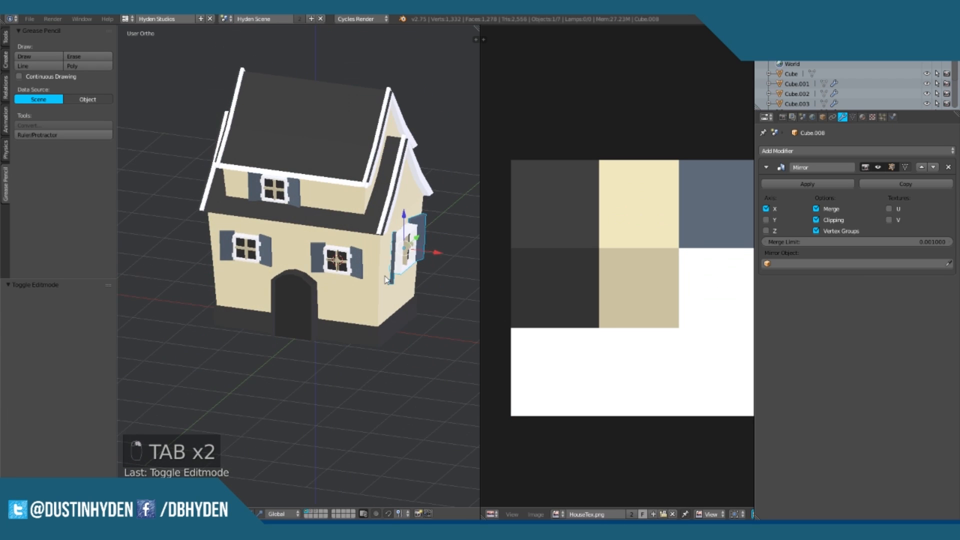
pyautogui.hotkey('shift', 'd')
pyautogui.press('x')
pyautogui.click(283, 242)
pyautogui.moveTo(283, 243); pyautogui.dragTo(340, 233, button='middle')
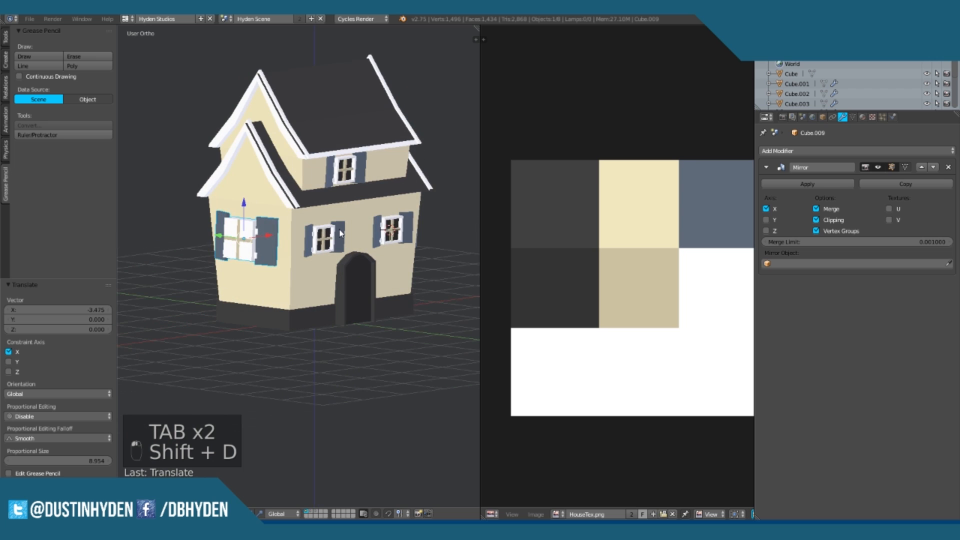
pyautogui.press('Delete')
# Step: Preview the house in rendered viewport shading from several distances and leave the rendered preview
pyautogui.scroll(-2, 355, 265)
pyautogui.moveTo(369, 297); pyautogui.dragTo(270, 278, button='middle')
pyautogui.scroll(-3, 387, 263)
pyautogui.moveTo(386, 264); pyautogui.dragTo(240, 261, button='middle')
pyautogui.scroll(4, 339, 321)
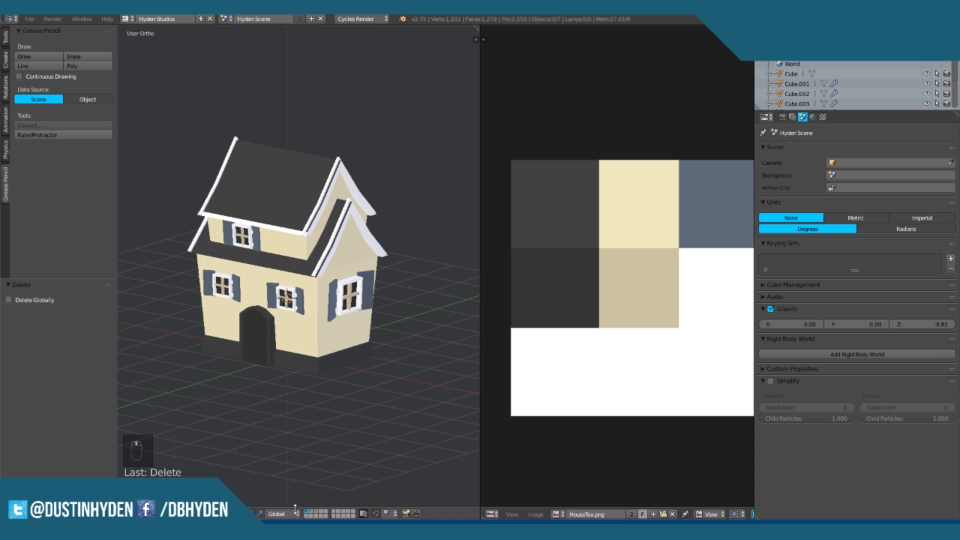
pyautogui.click(185, 514)
pyautogui.click(216, 450)
pyautogui.scroll(-1, 288, 316)
pyautogui.moveTo(297, 315)
pyautogui.keyDown('shift'); pyautogui.mouseDown(button='middle')
pyautogui.moveTo(307, 341)
pyautogui.moveTo(313, 316)
pyautogui.moveTo(365, 309)
pyautogui.moveTo(370, 320)
pyautogui.mouseUp(button='middle'); pyautogui.keyUp('shift')
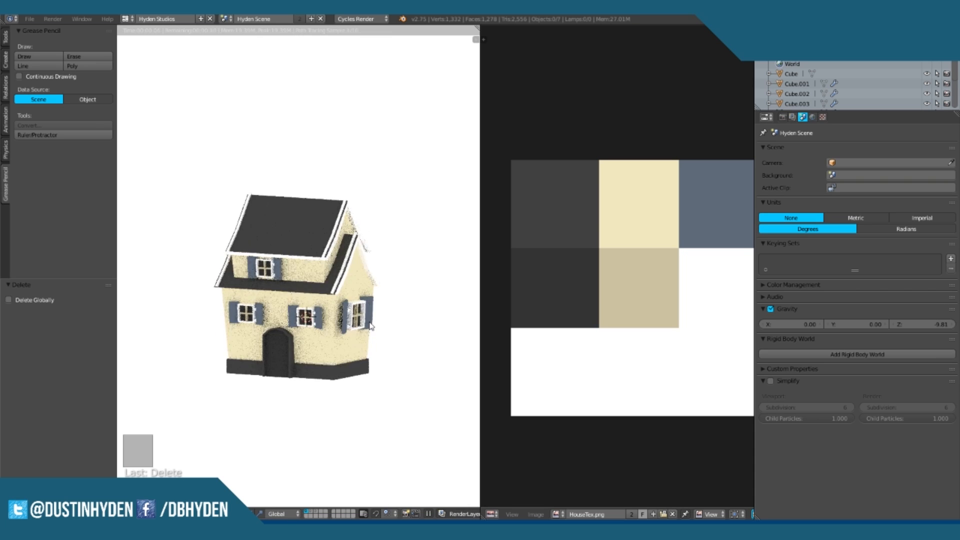
pyautogui.scroll(4, 353, 352)
pyautogui.keyDown('shift'); pyautogui.moveTo(352, 353); pyautogui.dragTo(310, 299, button='middle'); pyautogui.keyUp('shift')
pyautogui.scroll(-2, 348, 301)
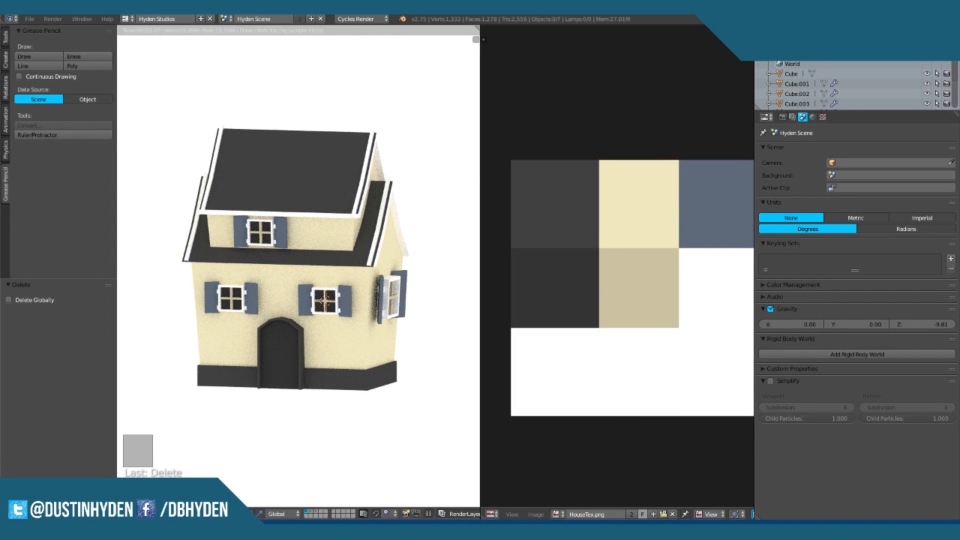
pyautogui.click(184, 514)
pyautogui.click(207, 461)
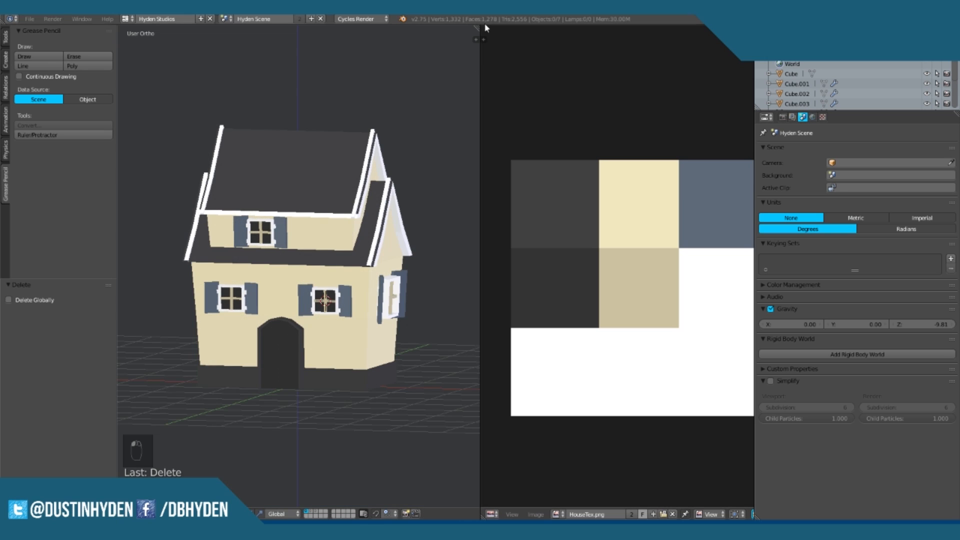
# Step: Merge the image editor area into the 3D view to give the house a wider viewport
pyautogui.moveTo(477, 29); pyautogui.dragTo(665, 37)
pyautogui.moveTo(497, 297); pyautogui.dragTo(519, 302, button='middle')
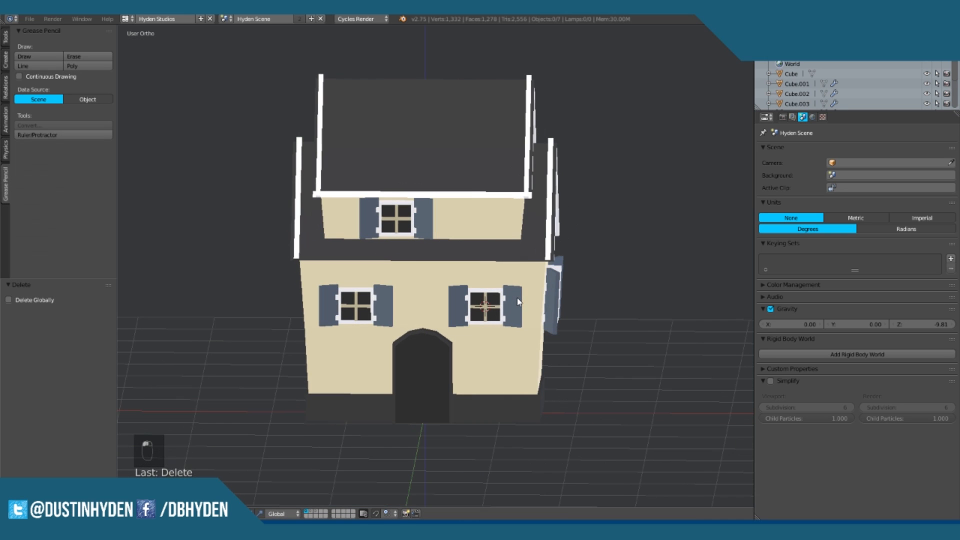
pyautogui.rightClick(535, 375)
pyautogui.scroll(-3, 524, 358)
pyautogui.rightClick(464, 290)
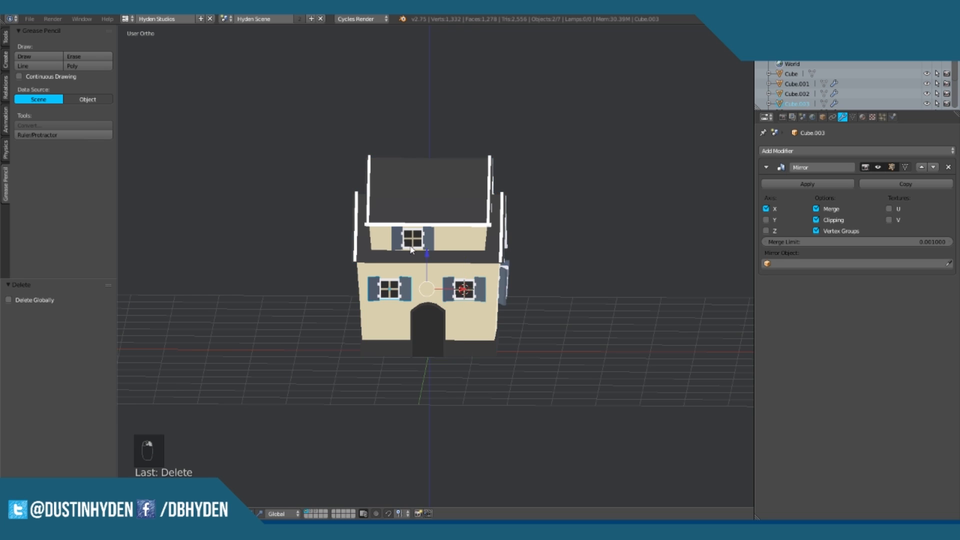
pyautogui.moveTo(489, 259); pyautogui.dragTo(461, 302, button='middle')
pyautogui.rightClick(461, 302)
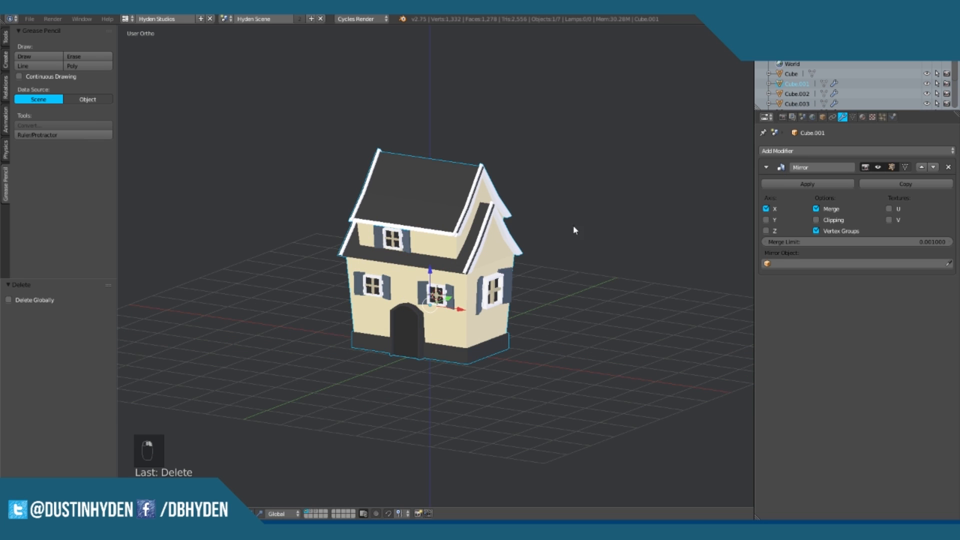
# Step: Duplicate all house objects, move the copies to layer 11, check that layer and return to the originals
pyautogui.press('a')
pyautogui.press('a')
pyautogui.press('a')
pyautogui.hotkey('shift', 'd')
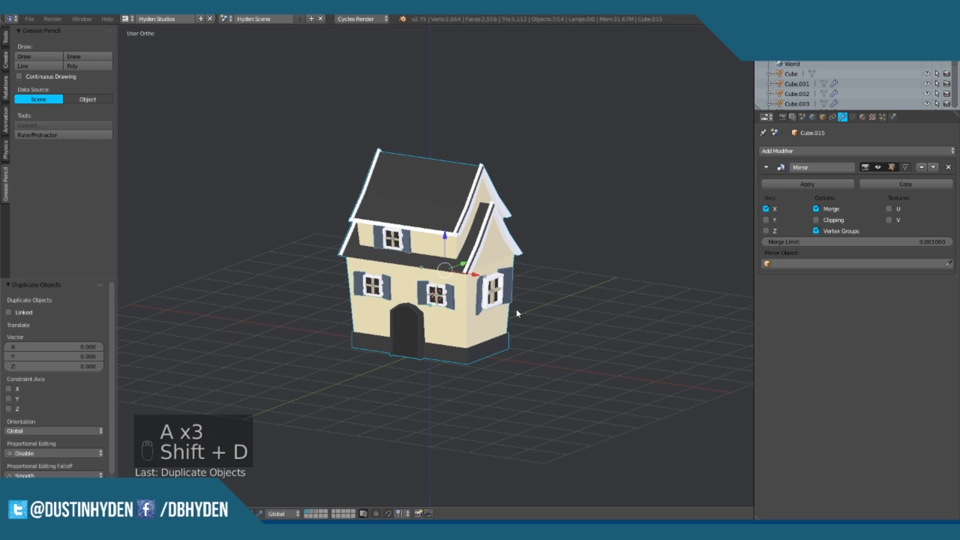
pyautogui.press('m')
pyautogui.click(598, 334)
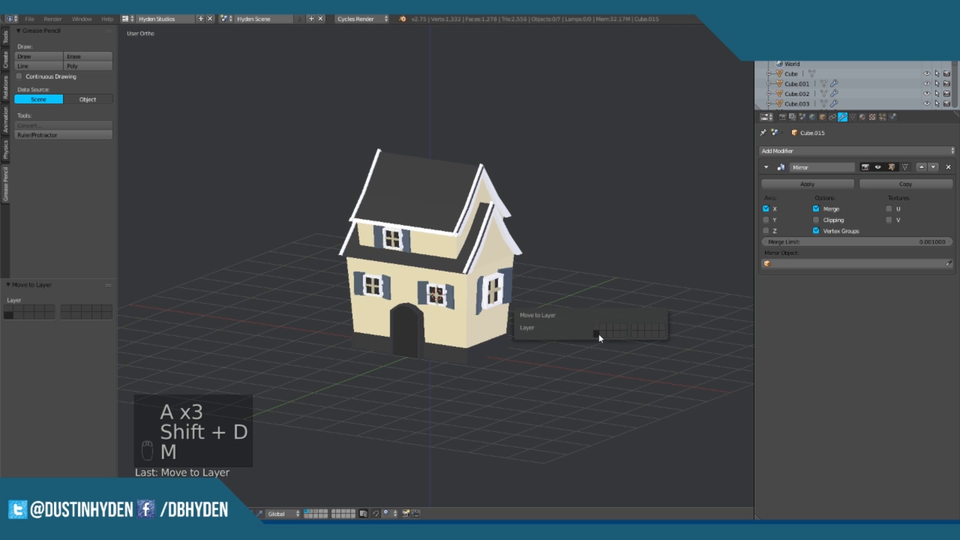
pyautogui.click(310, 515)
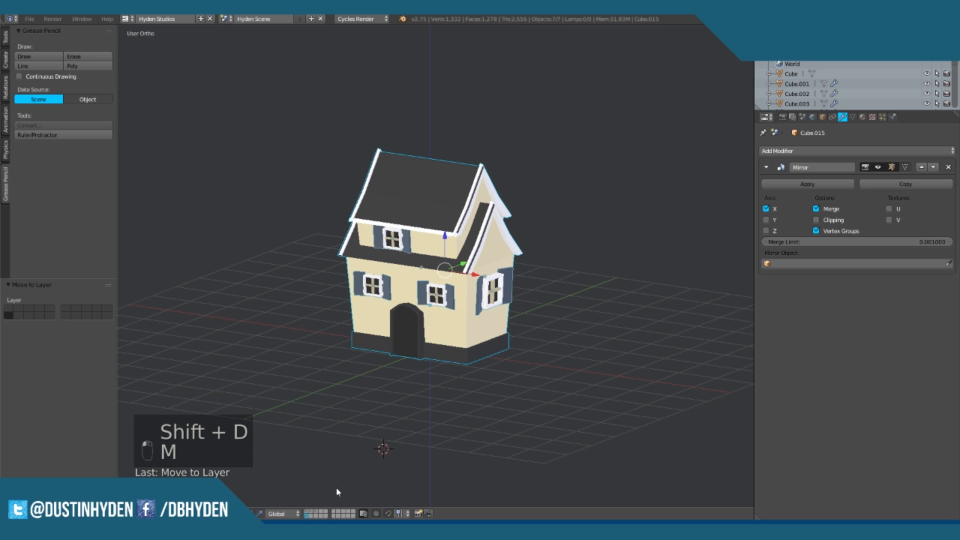
pyautogui.scroll(4, 385, 341)
pyautogui.rightClick(342, 248)
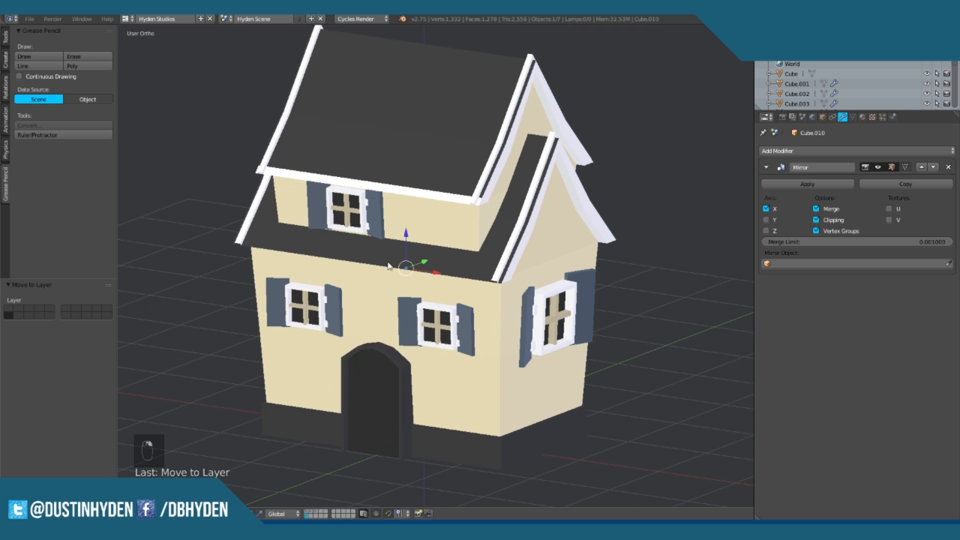
pyautogui.rightClick(409, 215)
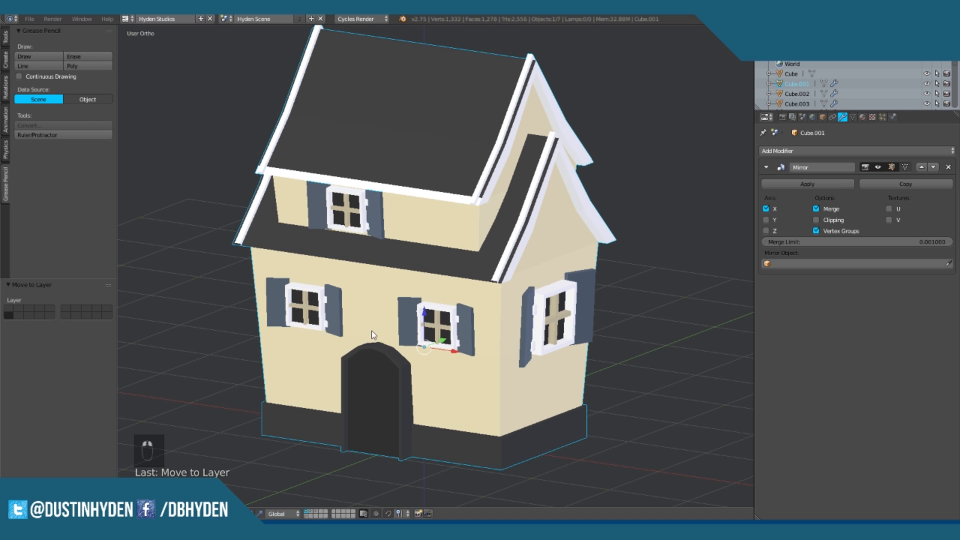
# Step: Try joining all house objects into one mesh with the Mirror modifiers still active, inspect the windows and undo the join
pyautogui.press('a')
pyautogui.press('a')
pyautogui.press('a')
pyautogui.scroll(-4, 410, 321)
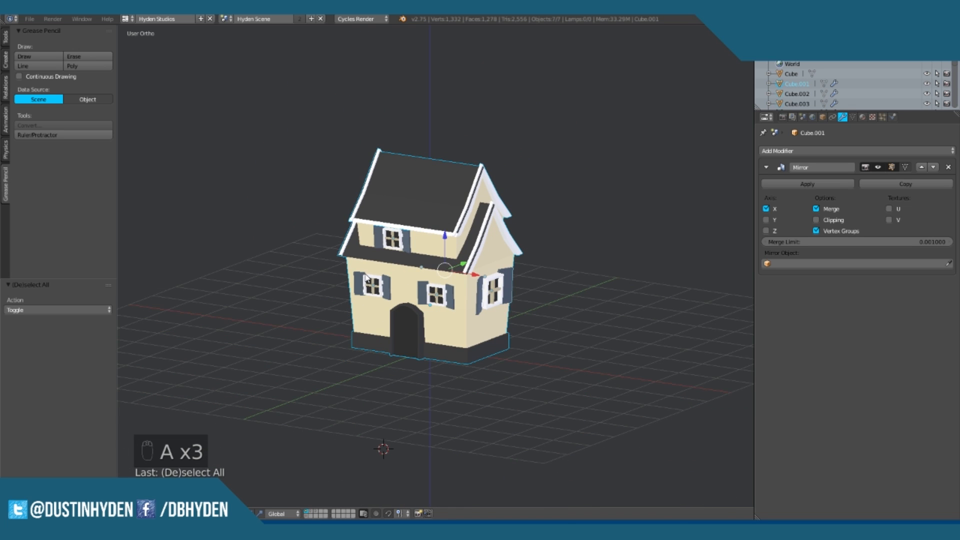
pyautogui.hotkey('alt', 'm')
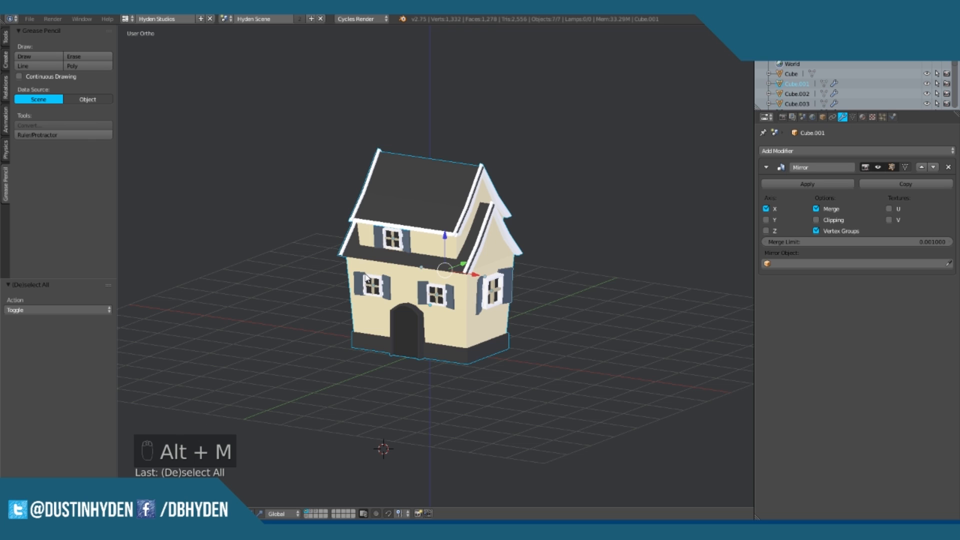
pyautogui.hotkey('ctrl', 'j')
pyautogui.moveTo(368, 278); pyautogui.dragTo(442, 235, button='middle')
pyautogui.scroll(5, 450, 236)
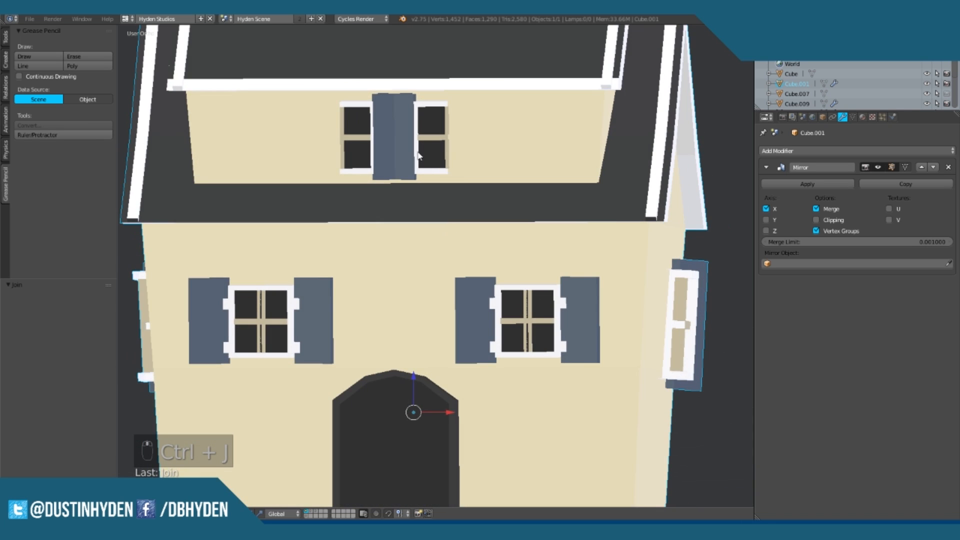
pyautogui.scroll(-5, 427, 148)
pyautogui.moveTo(395, 305); pyautogui.dragTo(404, 347, button='middle')
pyautogui.hotkey('ctrl', 'z')
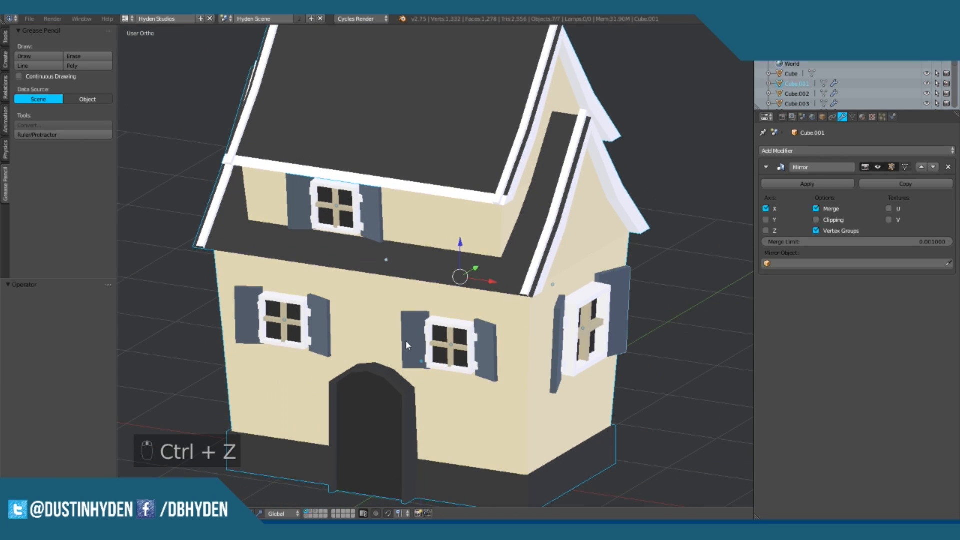
# Step: Examine the side window's mesh in edit mode and the surrounding house walls
pyautogui.rightClick(406, 340)
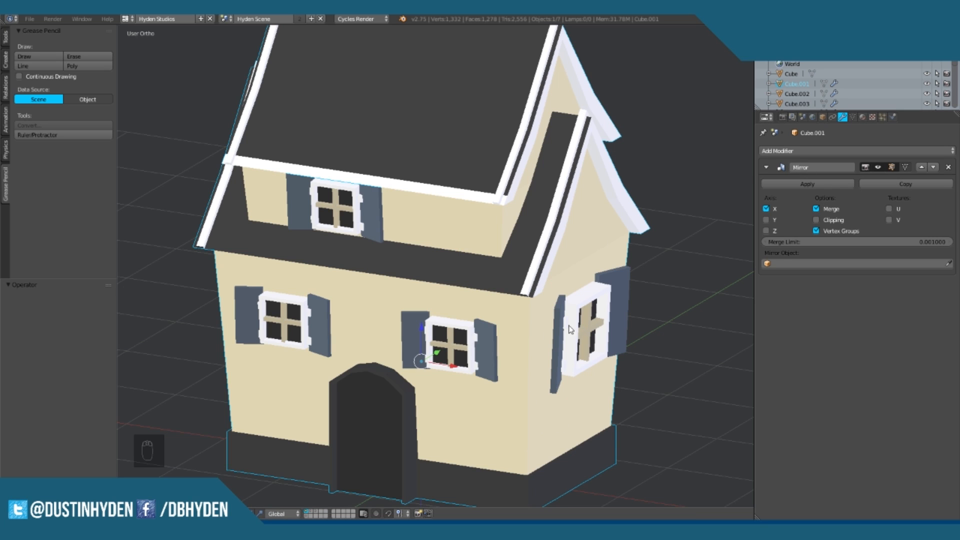
pyautogui.rightClick(576, 338)
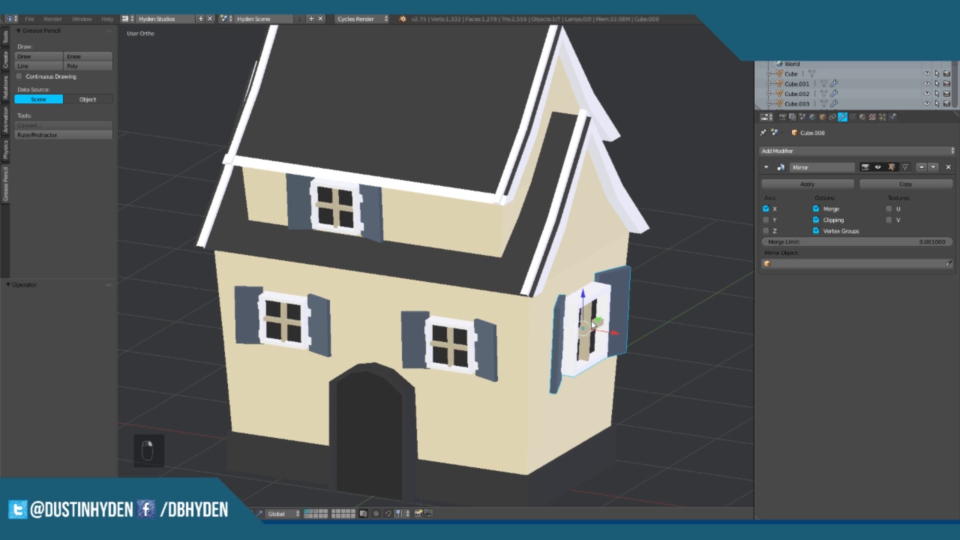
pyautogui.moveTo(559, 367); pyautogui.dragTo(472, 296, button='middle')
pyautogui.press('Tab')
pyautogui.moveTo(521, 349); pyautogui.dragTo(532, 367, button='middle')
pyautogui.press('Tab')
pyautogui.moveTo(468, 379); pyautogui.dragTo(487, 378, button='middle')
pyautogui.rightClick(508, 382)
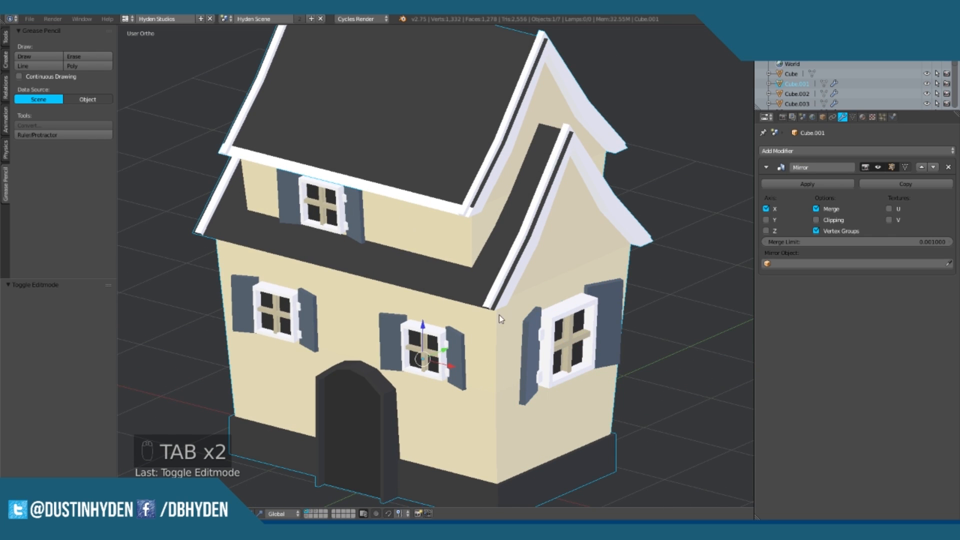
pyautogui.moveTo(500, 304); pyautogui.dragTo(452, 315, button='middle')
pyautogui.moveTo(443, 417); pyautogui.dragTo(481, 307, button='middle')
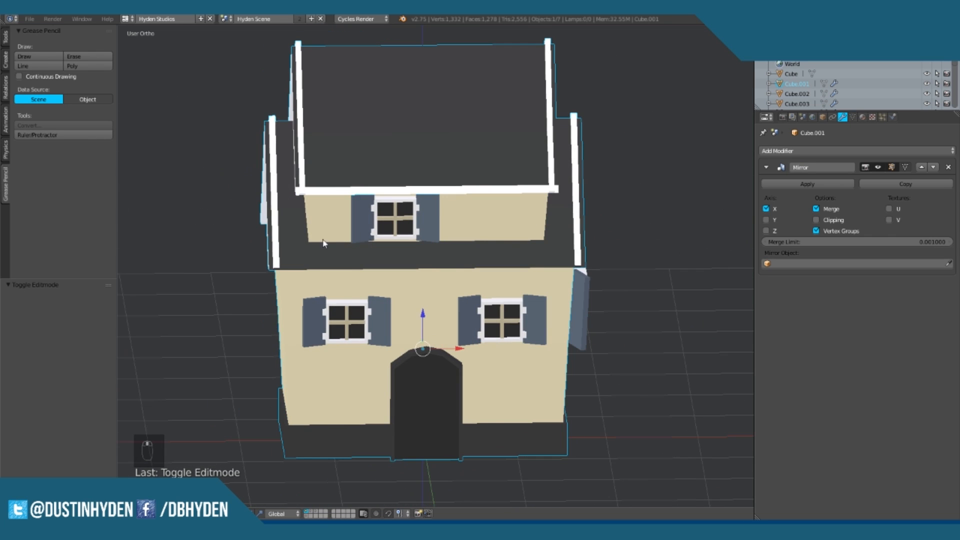
# Step: Examine the upper-storey window's mirrored mesh in edit mode and up close
pyautogui.rightClick(381, 226)
pyautogui.press('Tab')
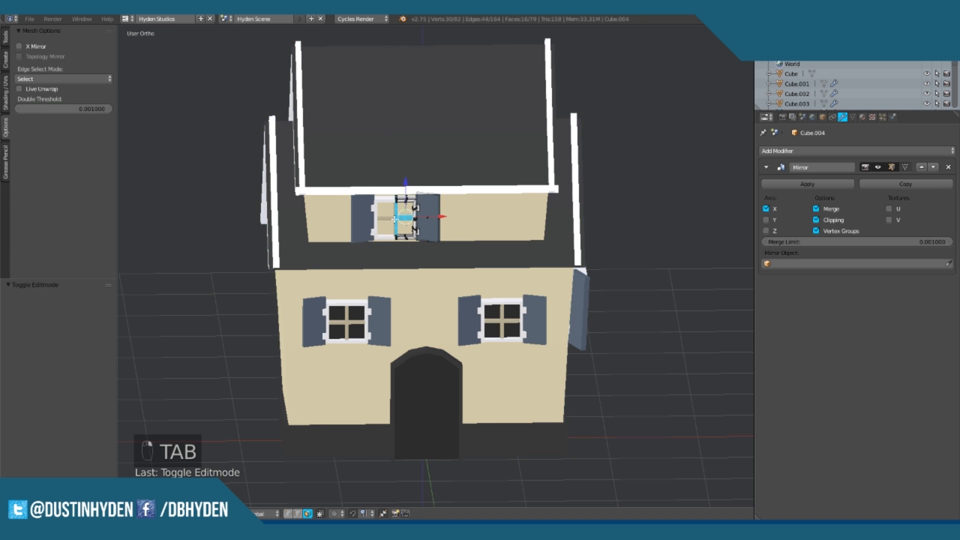
pyautogui.moveTo(423, 228); pyautogui.dragTo(411, 226, button='middle')
pyautogui.moveTo(374, 189); pyautogui.dragTo(371, 246, button='middle')
pyautogui.scroll(2, 393, 223)
pyautogui.press('Tab')
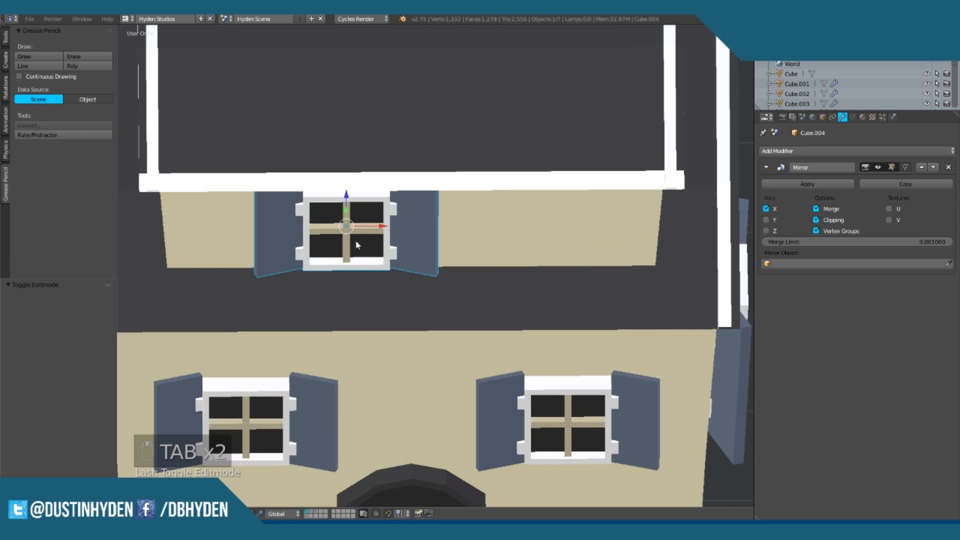
pyautogui.scroll(3, 345, 234)
pyautogui.scroll(-5, 332, 245)
pyautogui.rightClick(432, 352)
pyautogui.moveTo(432, 351); pyautogui.dragTo(373, 253, button='middle')
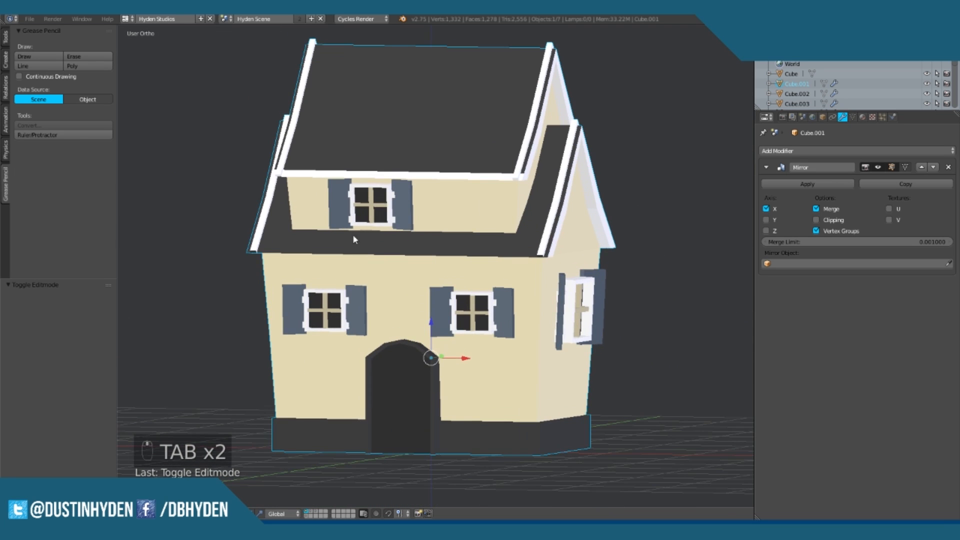
# Step: Apply the Mirror modifier on the house body and on the upper-storey window
pyautogui.press('a')
pyautogui.press('a')
pyautogui.press('a')
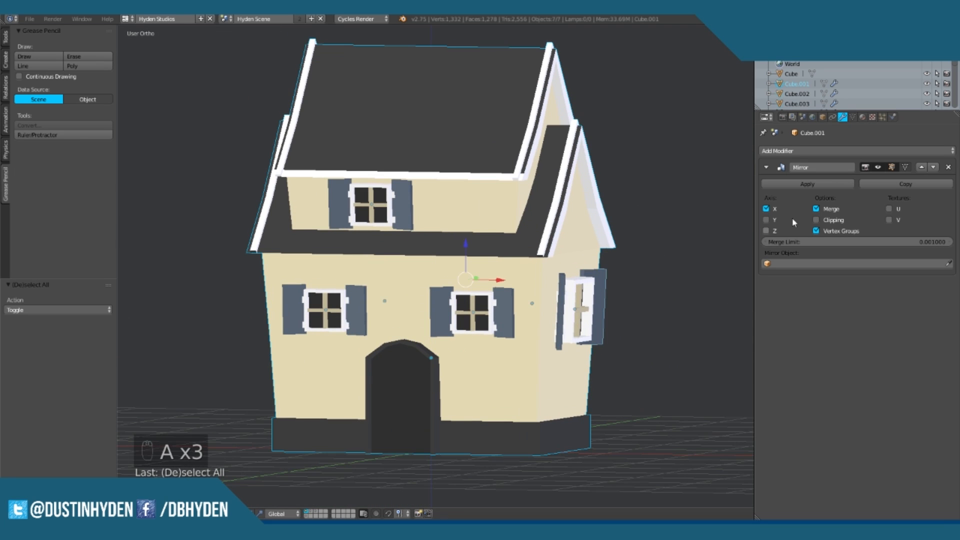
pyautogui.click(803, 184)
pyautogui.rightClick(388, 209)
pyautogui.click(814, 186)
# Step: Apply the Mirror modifier on both lower front windows and on the side window
pyautogui.rightClick(460, 317)
pyautogui.click(808, 183)
pyautogui.rightClick(570, 304)
pyautogui.click(808, 184)
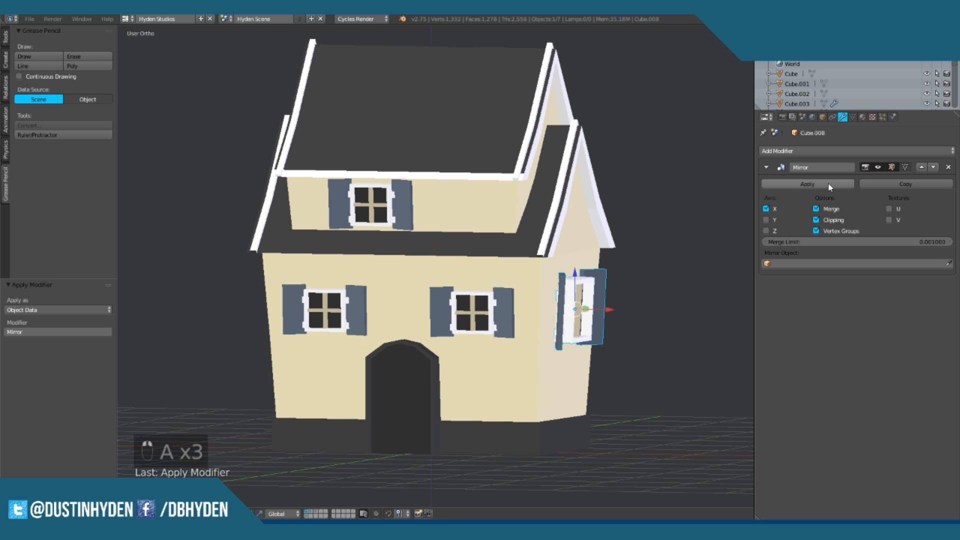
pyautogui.rightClick(357, 297)
pyautogui.click(808, 184)
# Step: Apply the Mirror modifier on the two rear windows and select the house body
pyautogui.moveTo(285, 215); pyautogui.dragTo(531, 210, button='middle')
pyautogui.rightClick(479, 292)
pyautogui.click(800, 186)
pyautogui.rightClick(347, 313)
pyautogui.click(806, 184)
pyautogui.rightClick(424, 222)
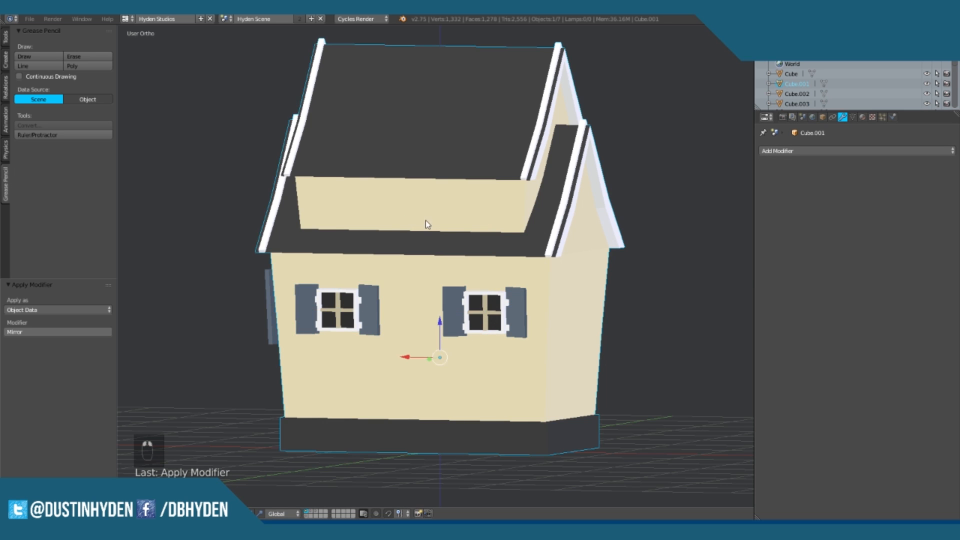
# Step: Select all parts of the house and join them into a single object
pyautogui.moveTo(425, 221); pyautogui.dragTo(560, 242, button='middle')
pyautogui.press('a')
pyautogui.press('a')
pyautogui.press('a')
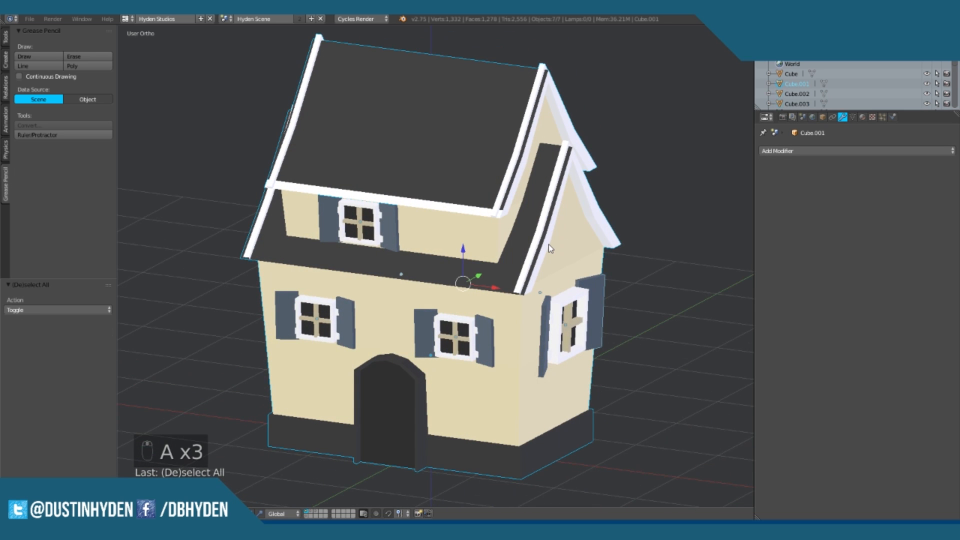
pyautogui.hotkey('ctrl', 'j')
pyautogui.moveTo(548, 244); pyautogui.dragTo(473, 303, button='middle')
# Step: Enter edit mode on the joined house, clear the selection and enable proportional editing in the front view
pyautogui.press('a')
pyautogui.press('Tab')
pyautogui.press('a')
pyautogui.press('a')
pyautogui.scroll(-4, 541, 339)
pyautogui.press('a')
pyautogui.scroll(5, 540, 338)
pyautogui.press('KP_1')
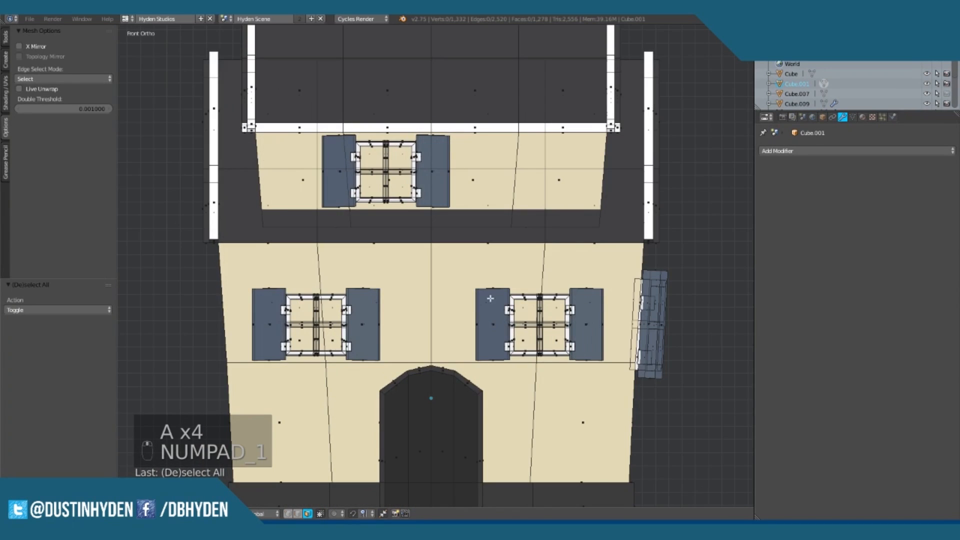
pyautogui.scroll(-4, 473, 303)
pyautogui.click(343, 513)
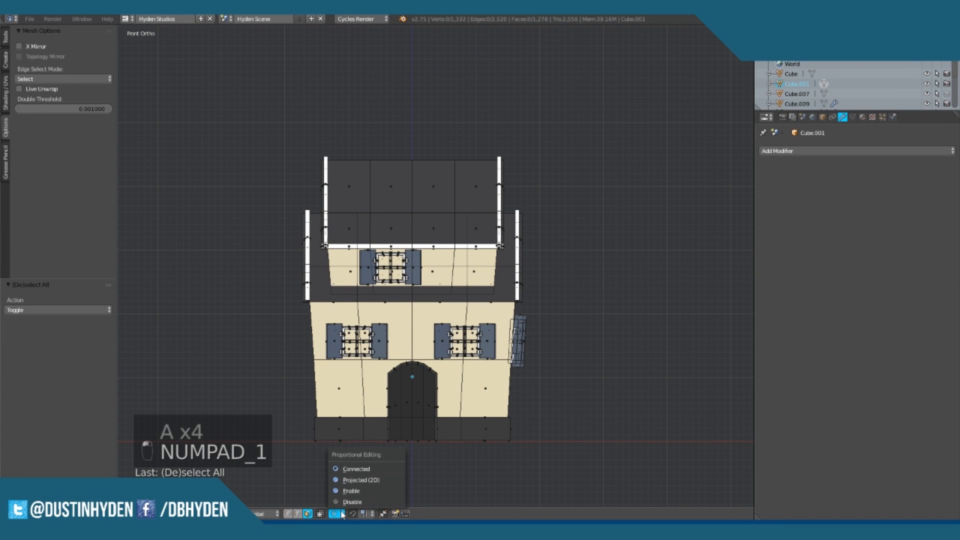
pyautogui.click(358, 491)
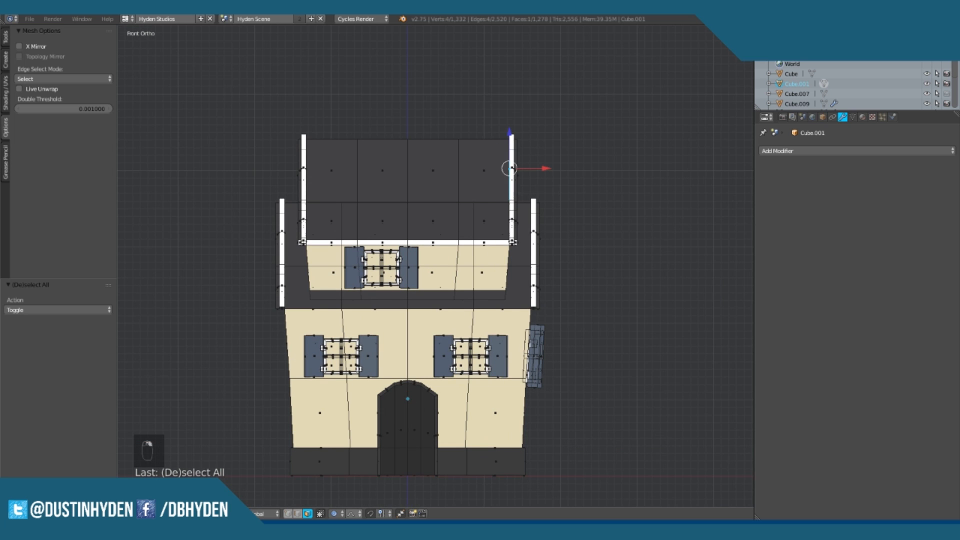
# Step: Pull the right ridge-end vertices of the upper roof up and outward in the front view, using a wide proportional falloff that bends the whole house
pyautogui.click(289, 513)
pyautogui.press('a')
pyautogui.press('b')
pyautogui.moveTo(507, 140); pyautogui.dragTo(531, 124)
pyautogui.press('b')
pyautogui.moveTo(506, 156); pyautogui.dragTo(525, 125)
pyautogui.press('g')
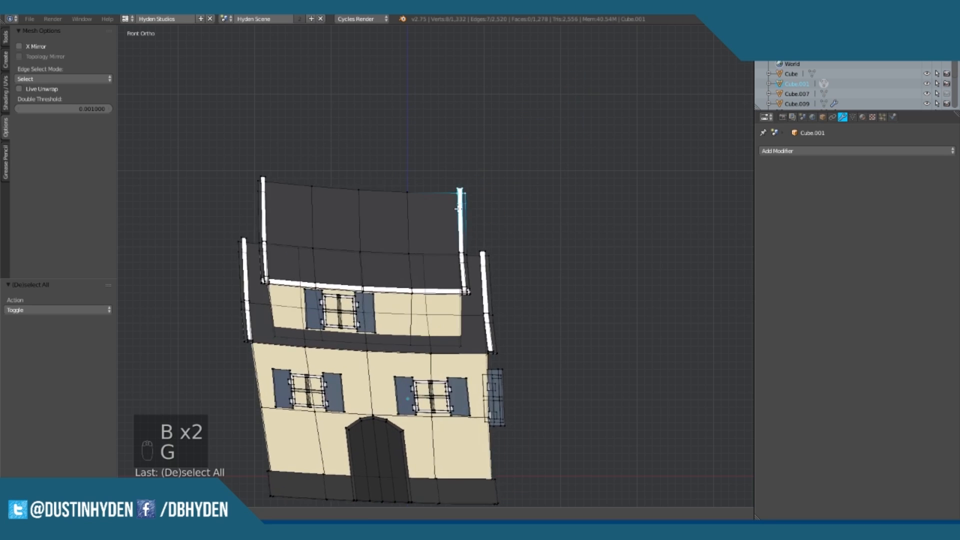
pyautogui.scroll(5, 483, 169)
pyautogui.scroll(12, 484, 167)
pyautogui.scroll(-10, 484, 166)
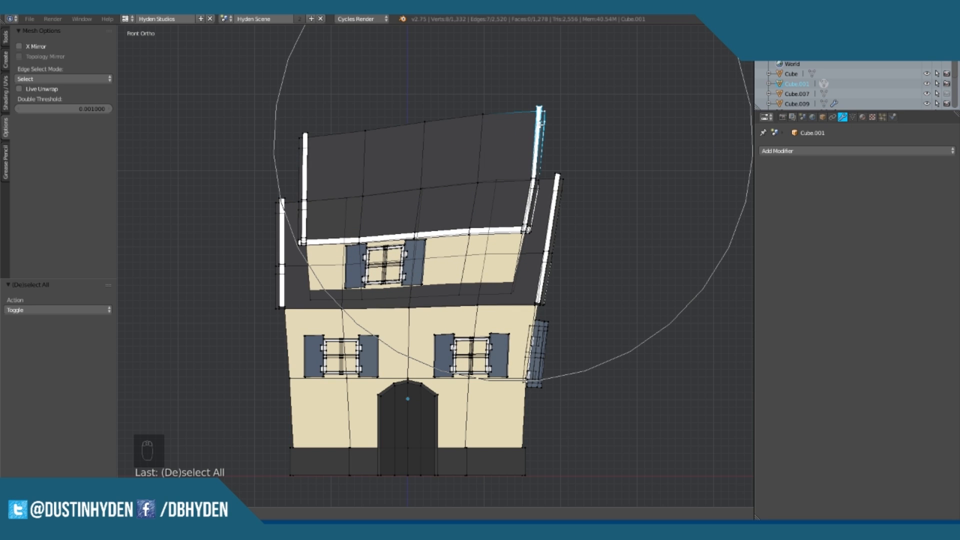
pyautogui.scroll(14, 512, 152)
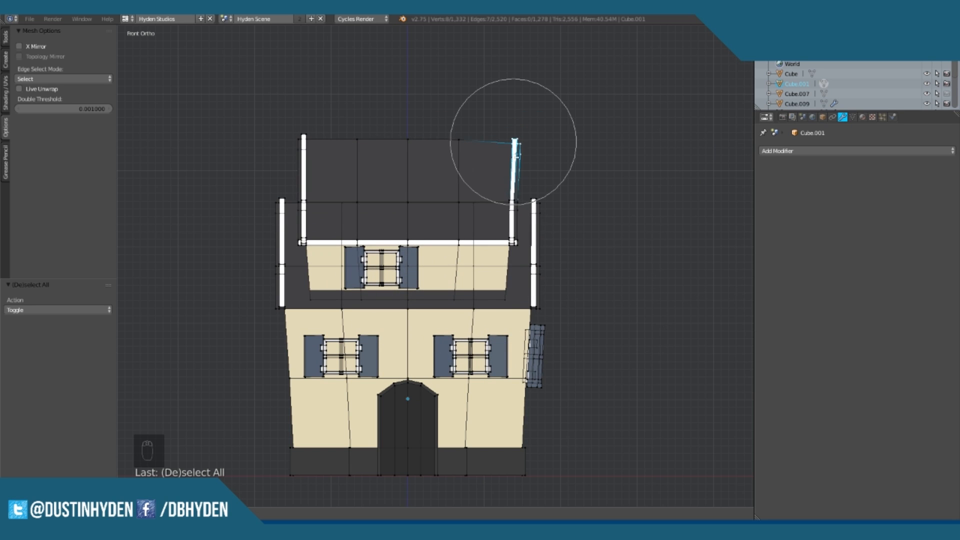
pyautogui.scroll(9, 513, 155)
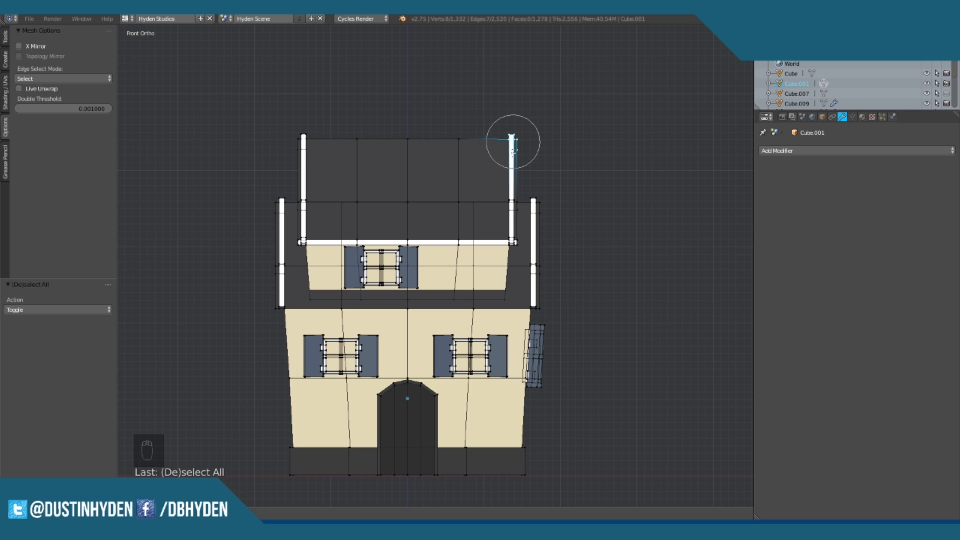
pyautogui.scroll(4, 514, 154)
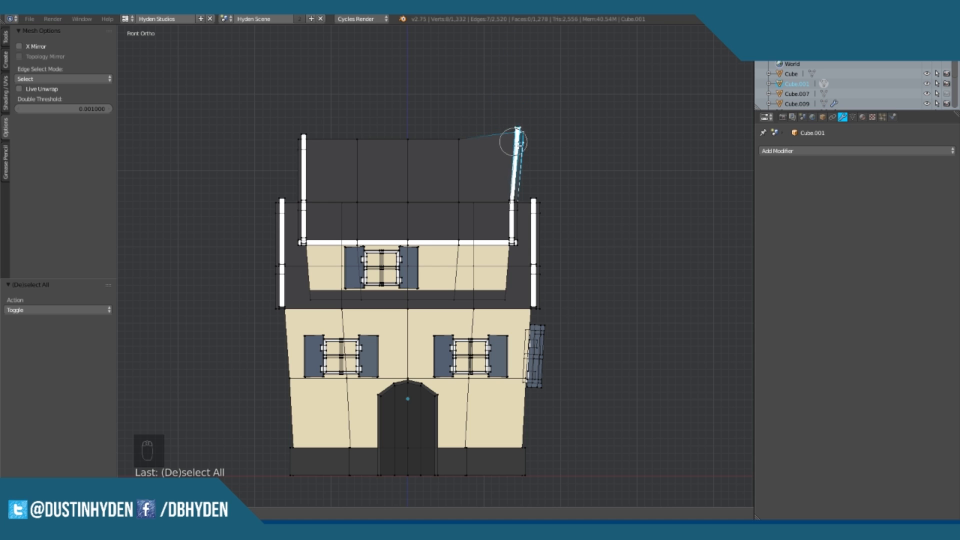
pyautogui.scroll(-12, 521, 148)
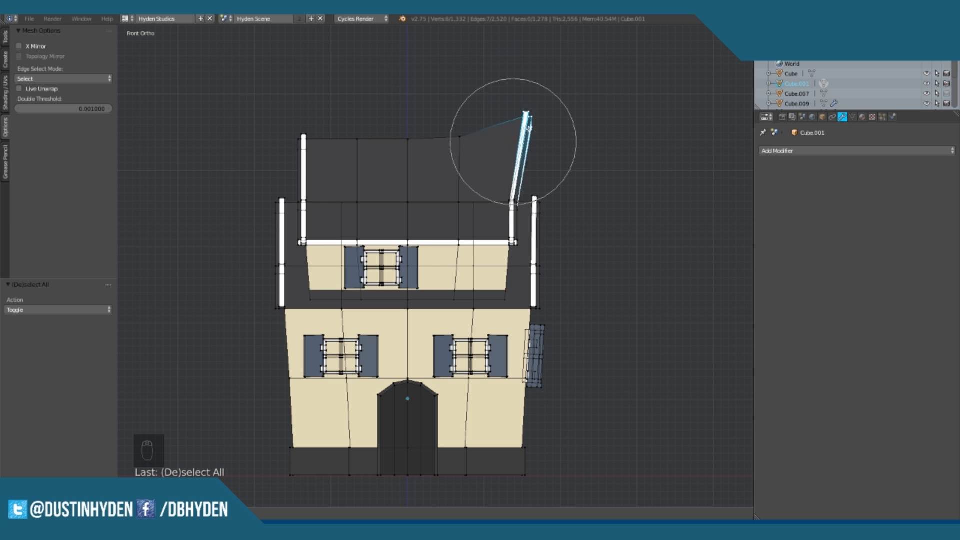
pyautogui.scroll(2, 521, 131)
pyautogui.scroll(-18, 520, 129)
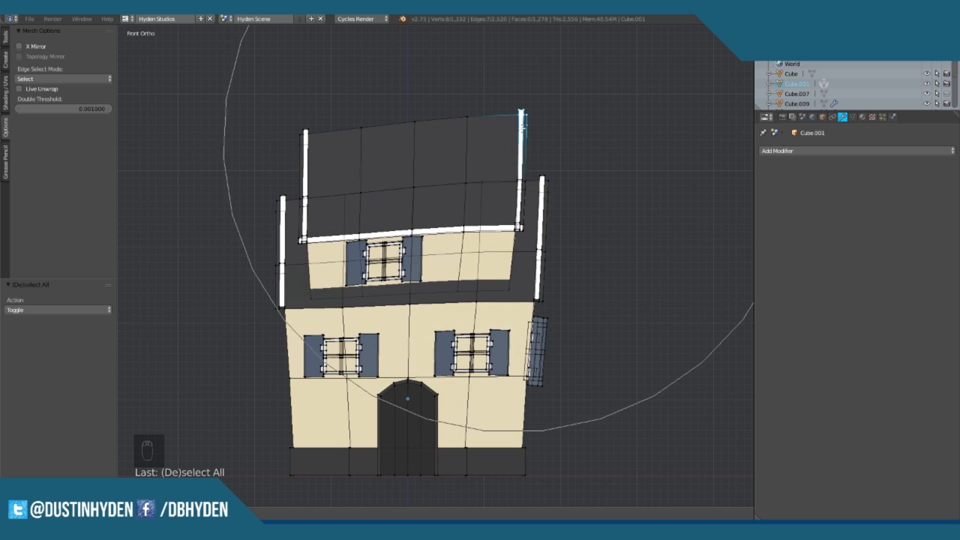
pyautogui.scroll(-20, 600, 96)
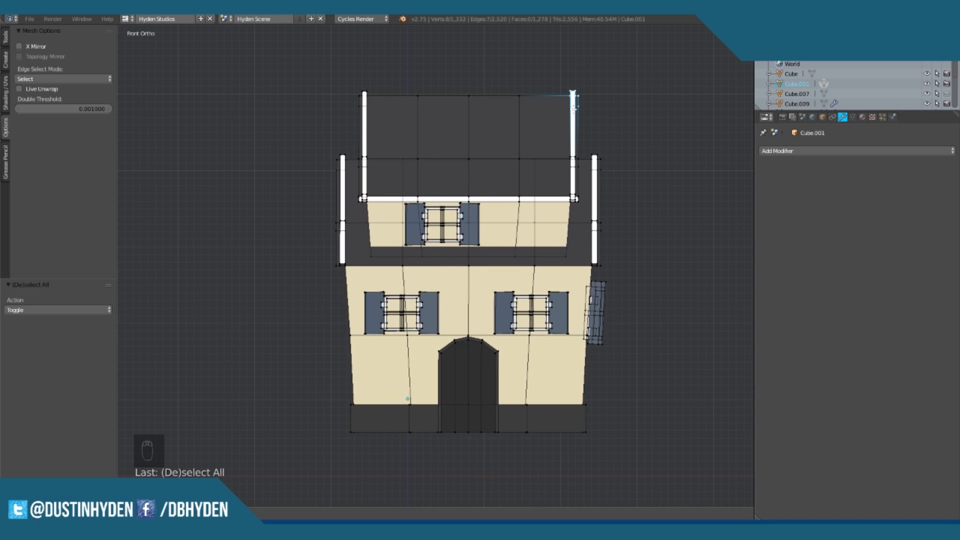
pyautogui.scroll(10, 591, 116)
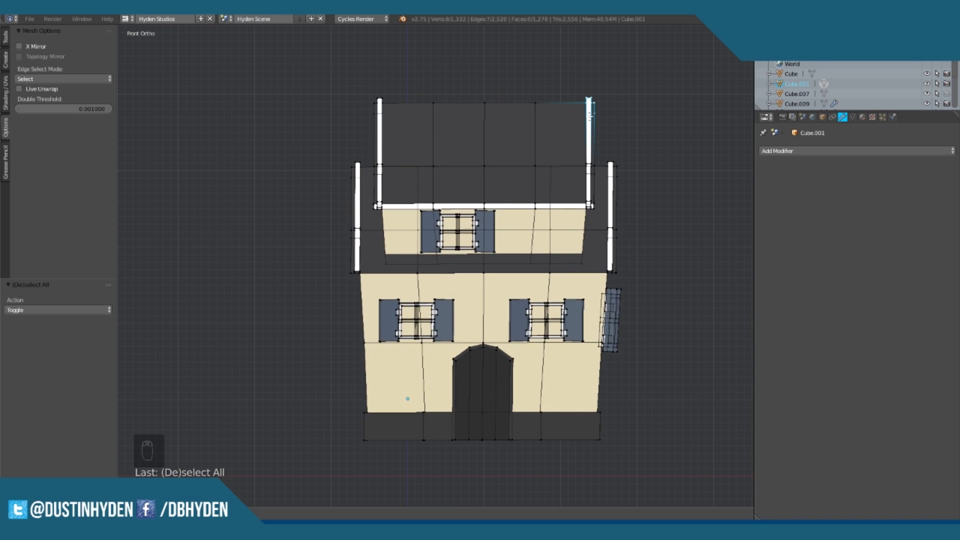
pyautogui.scroll(8, 589, 114)
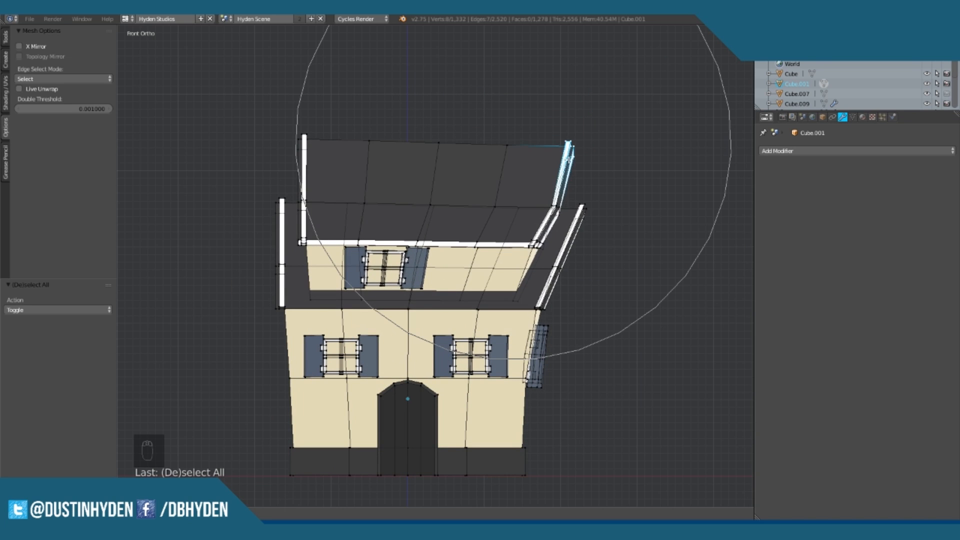
pyautogui.scroll(-4, 550, 146)
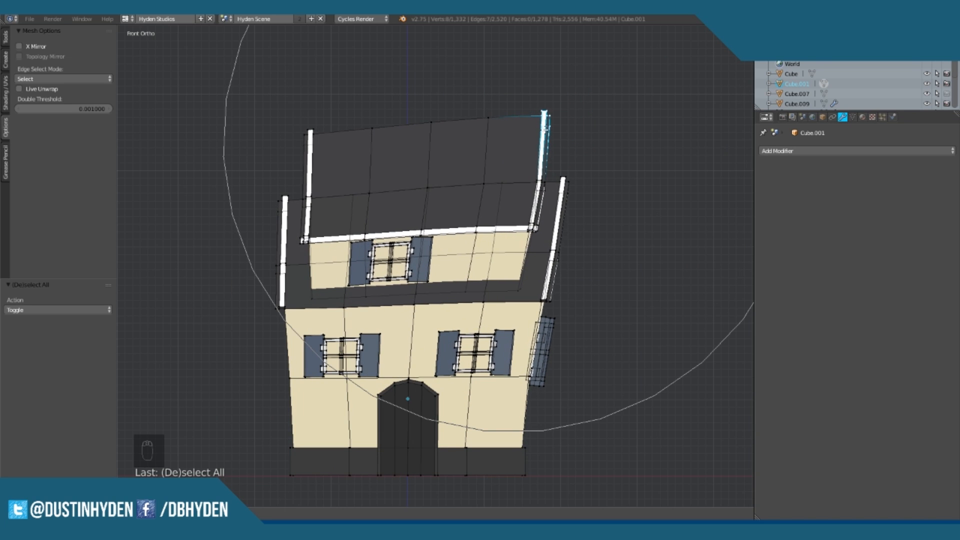
pyautogui.click(541, 129)
# Step: Move the lower roof's left peak vertices by about -0.149 in X and -0.198 in Z with proportional editing
pyautogui.scroll(-2, 541, 131)
pyautogui.press('a')
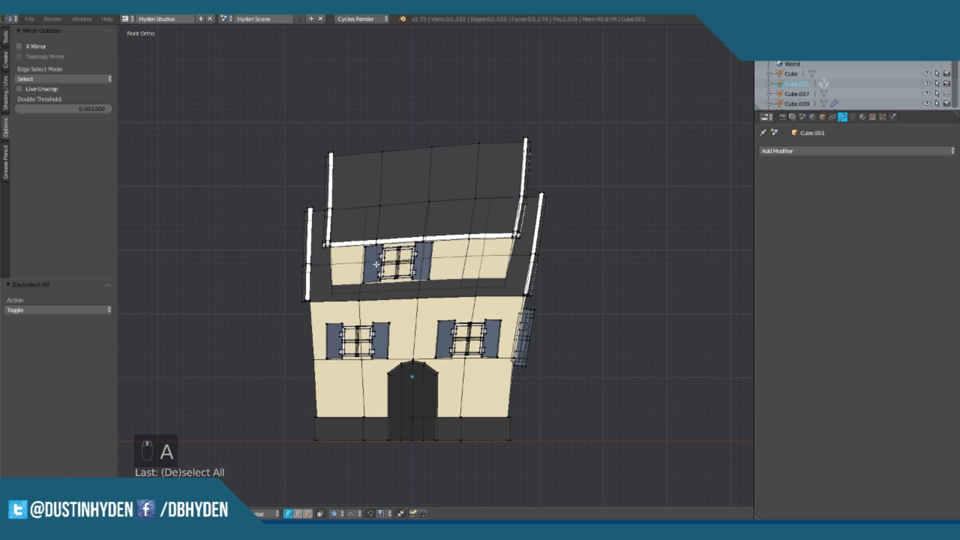
pyautogui.press('b')
pyautogui.moveTo(293, 232); pyautogui.dragTo(353, 208)
pyautogui.press('g')
pyautogui.click(313, 215)
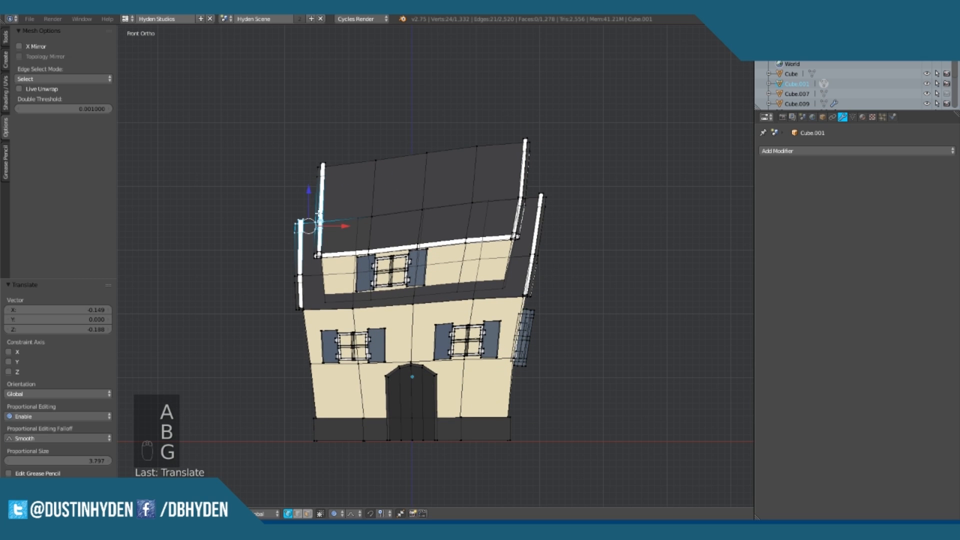
# Step: Try to scale the arched doorway's upper vertices with a reduced proportional editing radius
pyautogui.press('a')
pyautogui.press('b')
pyautogui.moveTo(382, 356); pyautogui.dragTo(443, 446)
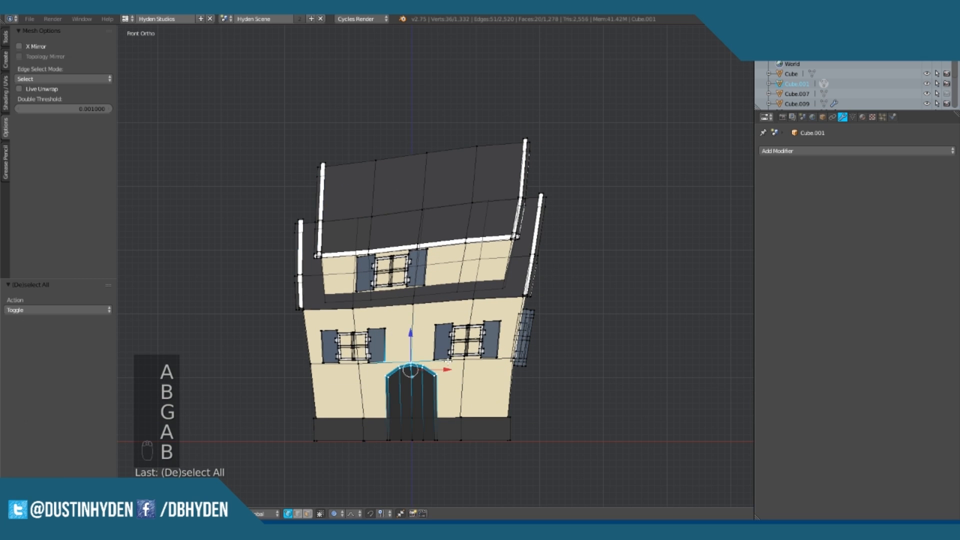
pyautogui.press('s')
pyautogui.scroll(6, 587, 366)
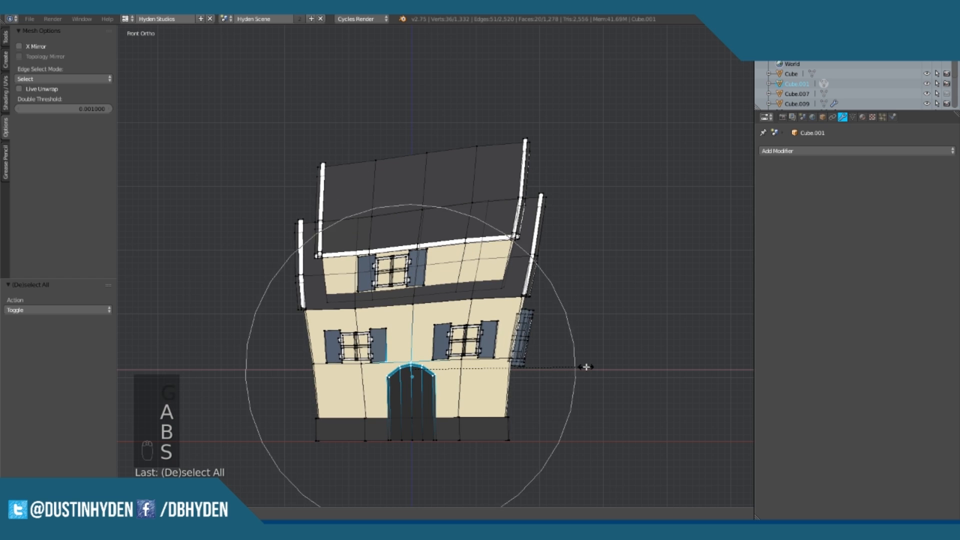
pyautogui.scroll(4, 587, 367)
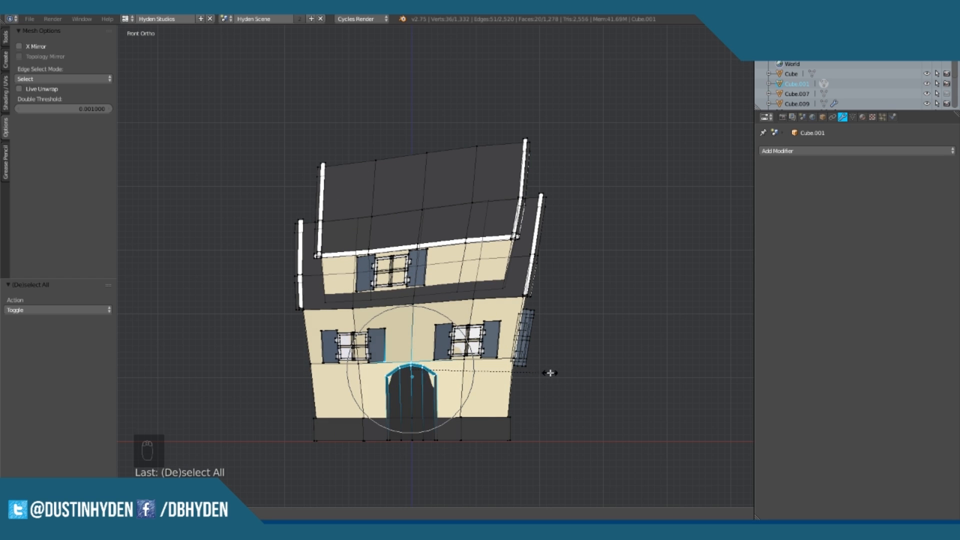
pyautogui.click(538, 388)
pyautogui.moveTo(538, 388); pyautogui.dragTo(480, 372, button='middle')
pyautogui.hotkey('ctrl', 'z')
# Step: Select all linked parts of the side window and its shutters in the right view and rotate them slightly with proportional editing
pyautogui.press('a')
pyautogui.press('KP_3')
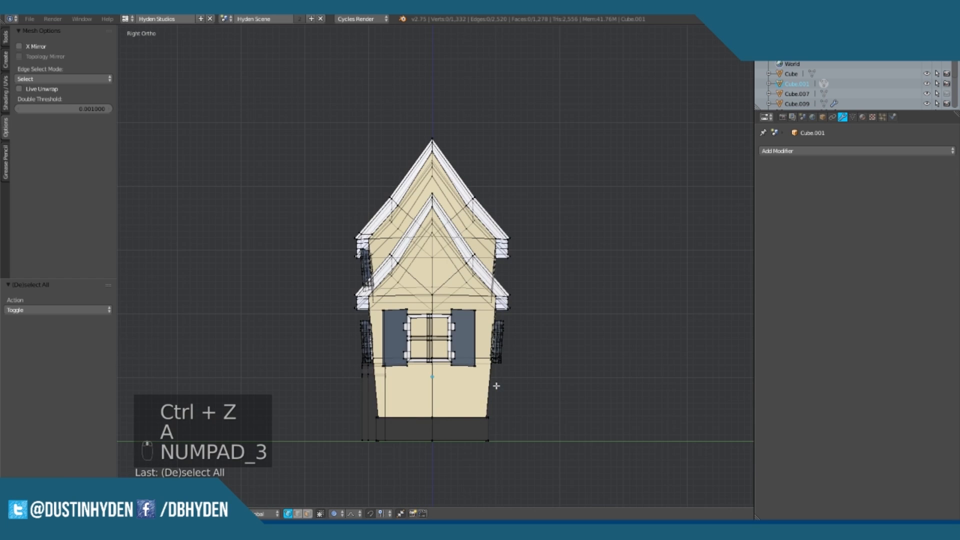
pyautogui.scroll(4, 496, 386)
pyautogui.press('a')
pyautogui.press('a')
pyautogui.press('b')
pyautogui.moveTo(338, 449); pyautogui.dragTo(539, 345)
pyautogui.press('a')
pyautogui.press('l')
pyautogui.press('l')
pyautogui.press('l')
pyautogui.press('l')
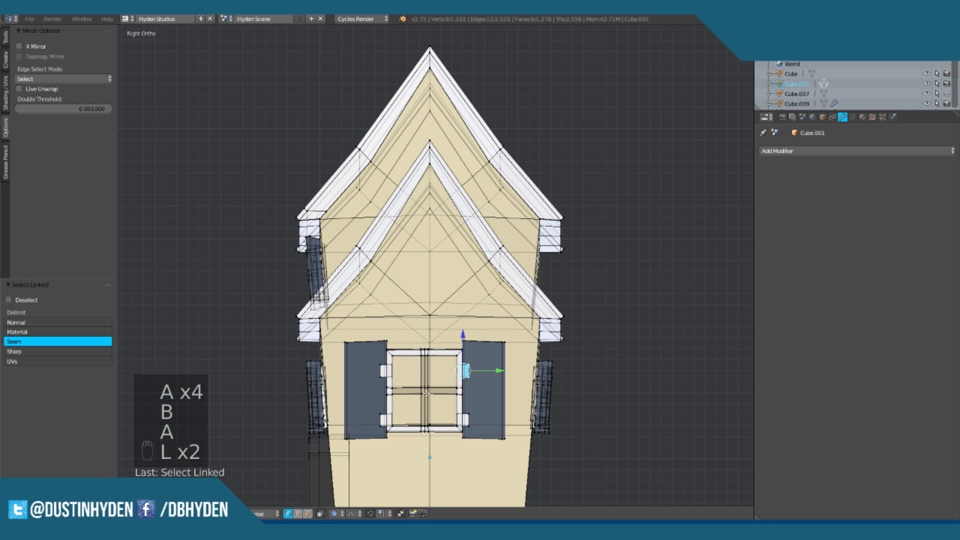
pyautogui.press('l')
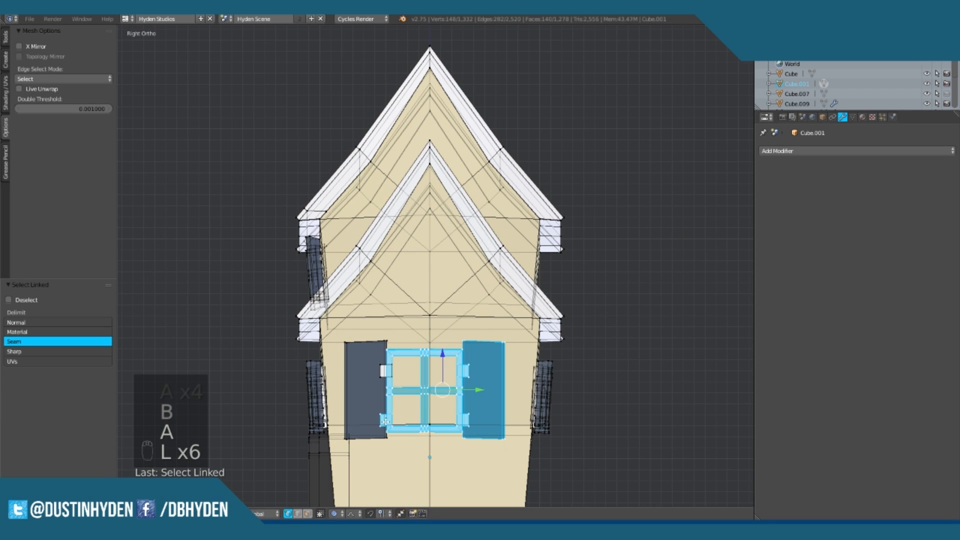
pyautogui.press('l')
pyautogui.press('l')
pyautogui.press('l')
pyautogui.scroll(-3, 559, 268)
pyautogui.press('r')
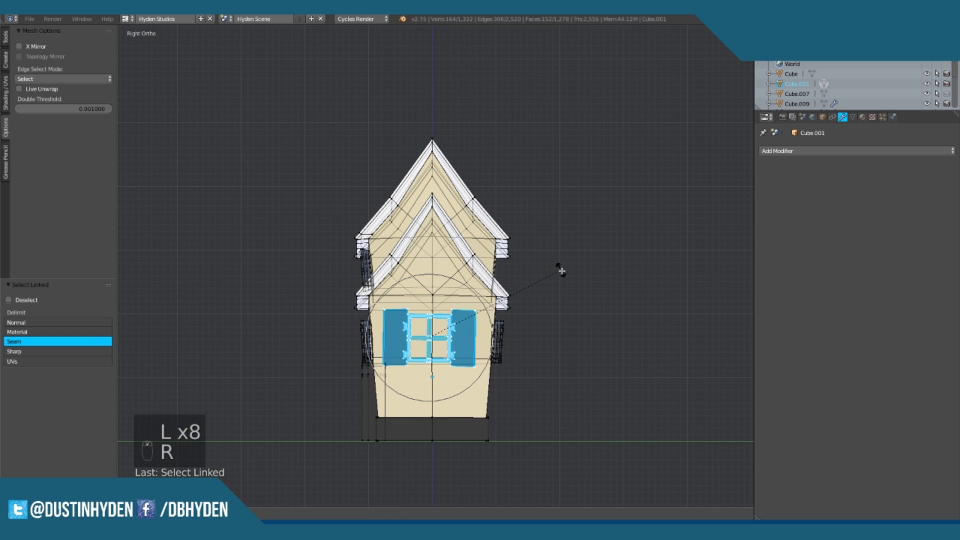
pyautogui.click(564, 280)
# Step: Leave edit mode and examine the deformed house from several angles and from the front
pyautogui.press('Tab')
pyautogui.moveTo(490, 319); pyautogui.dragTo(551, 315, button='middle')
pyautogui.scroll(-3, 598, 335)
pyautogui.moveTo(598, 335); pyautogui.dragTo(443, 305, button='middle')
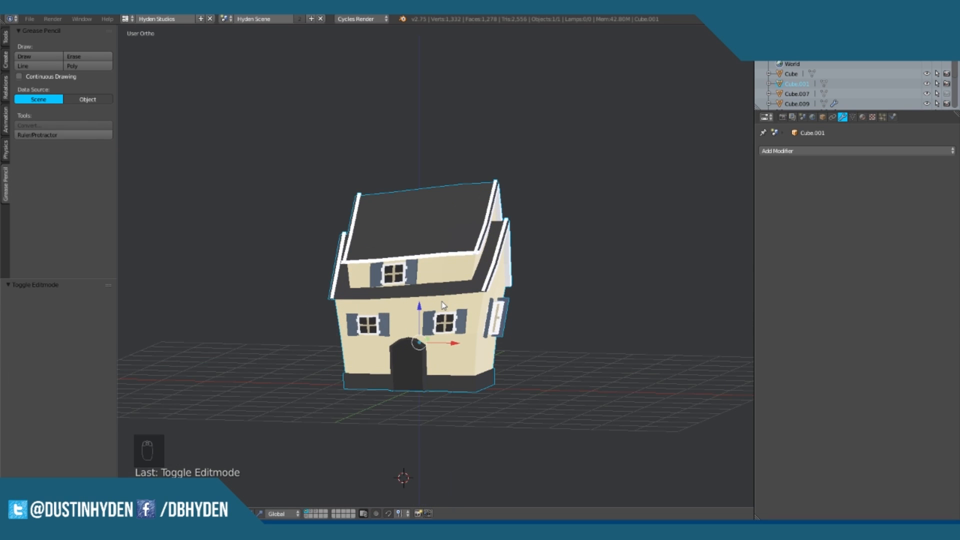
pyautogui.press('KP_1')
pyautogui.scroll(4, 442, 304)
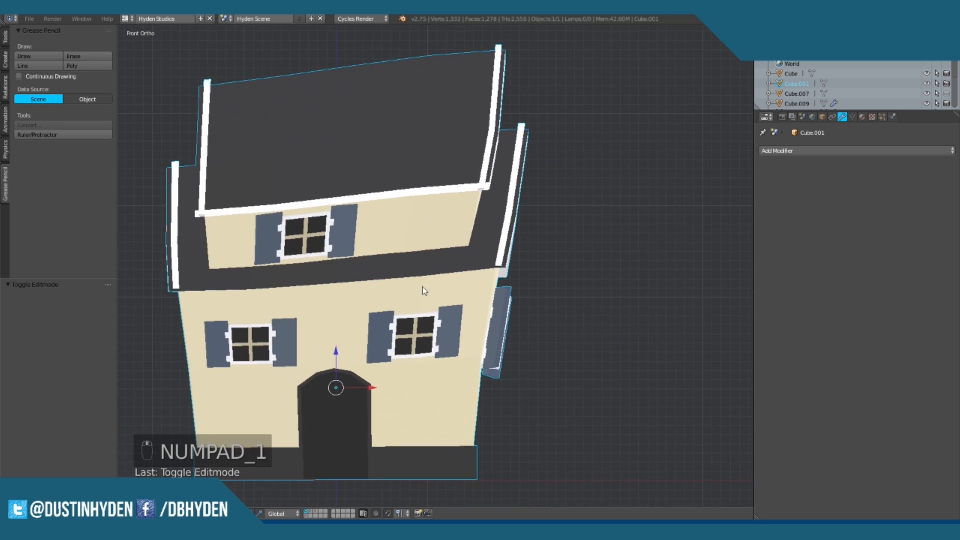
pyautogui.keyDown('shift'); pyautogui.moveTo(499, 303); pyautogui.dragTo(450, 309, button='middle'); pyautogui.keyUp('shift')
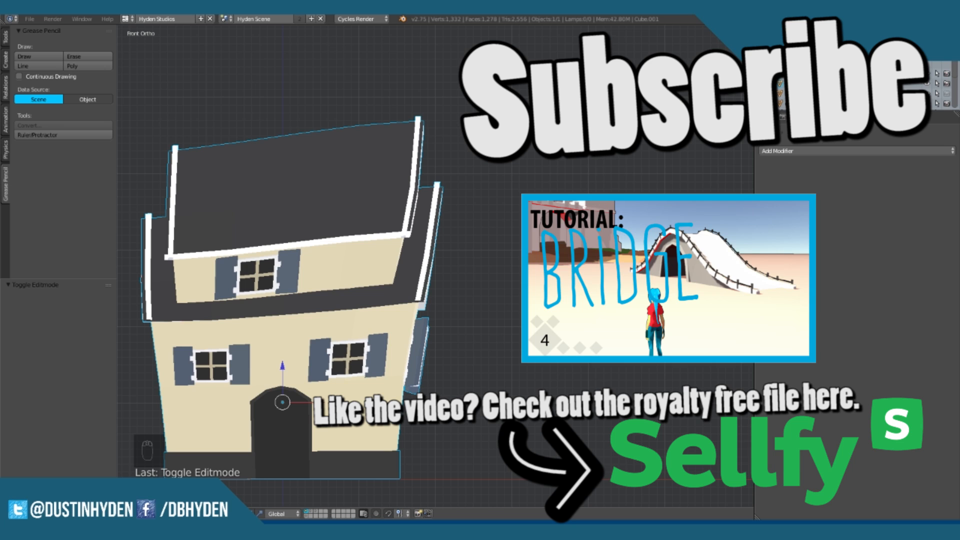
pyautogui.scroll(-1, 548, 227)
pyautogui.scroll(1, 389, 298)
pyautogui.scroll(-2, 440, 310)
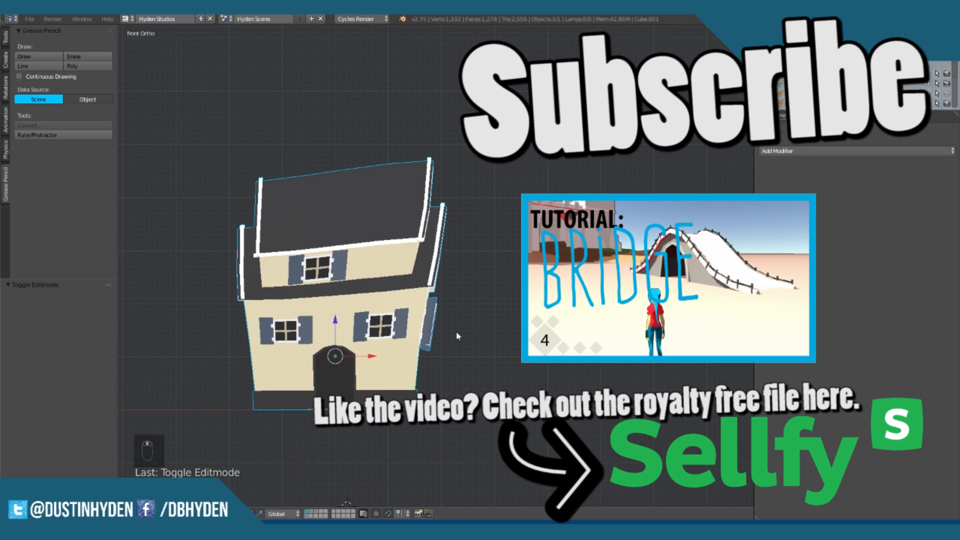
pyautogui.scroll(1, 455, 332)
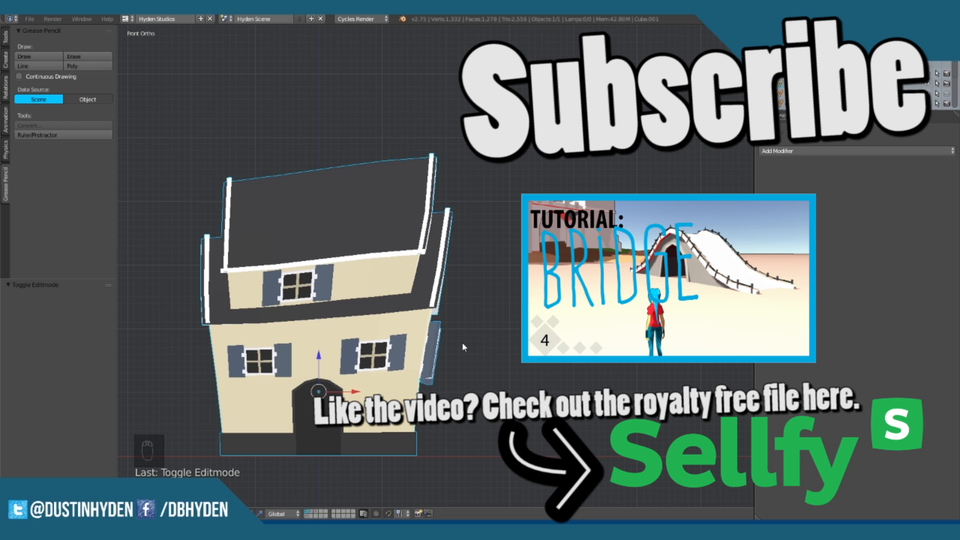
pyautogui.moveTo(183, 530)
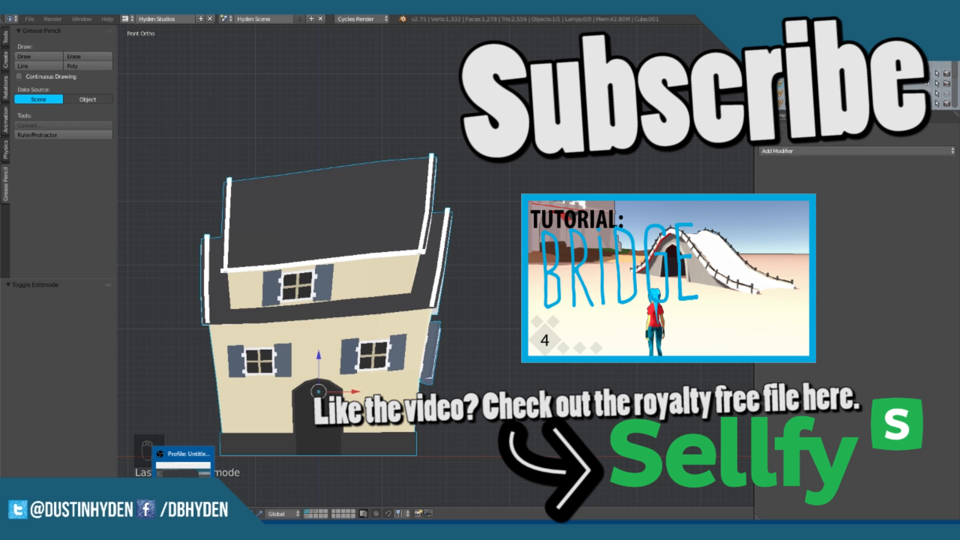